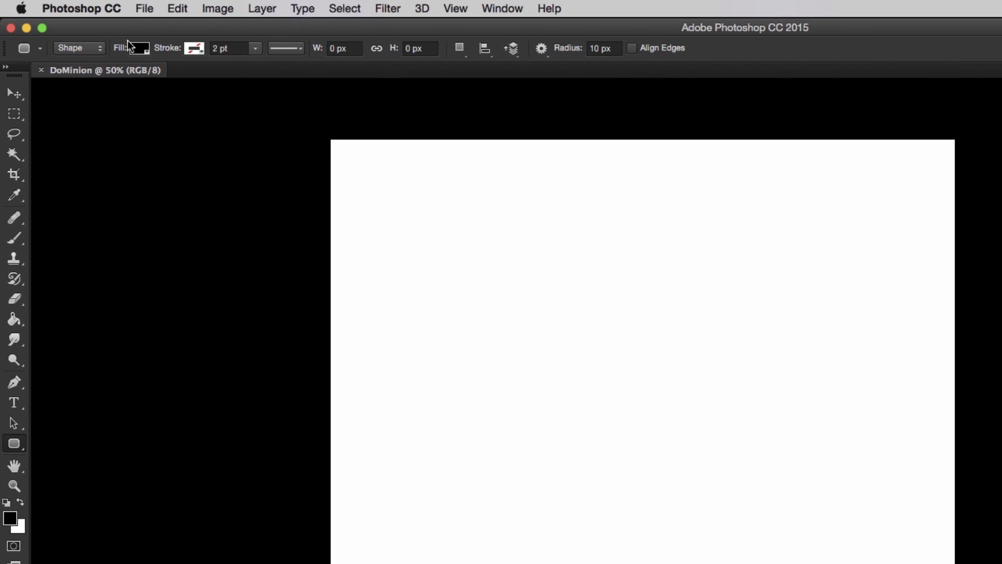
Step: Configure the grid preferences with a gridline every 100 pixels and 5 subdivisions
click(54, 6)
mouse_move(120, 62)
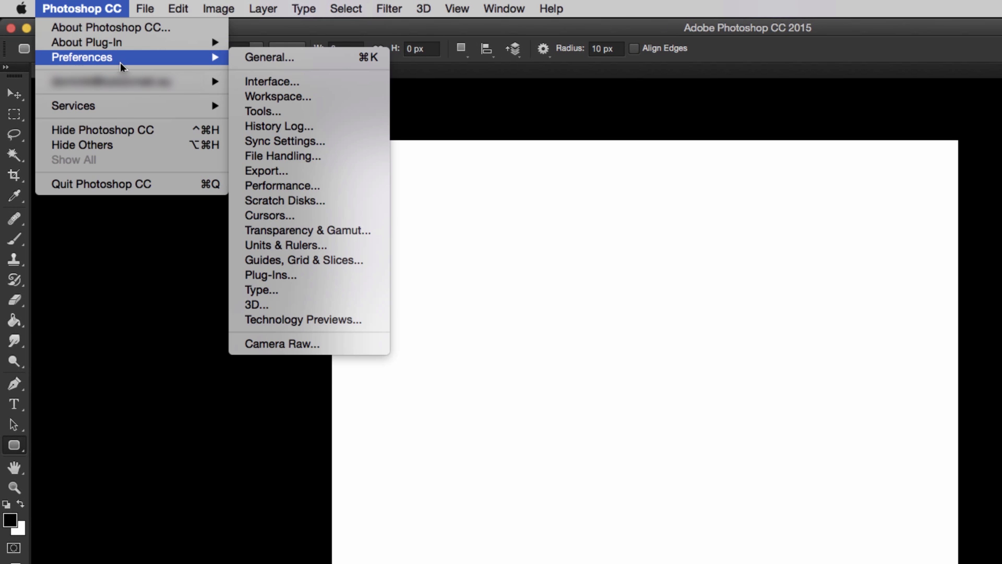
click(309, 260)
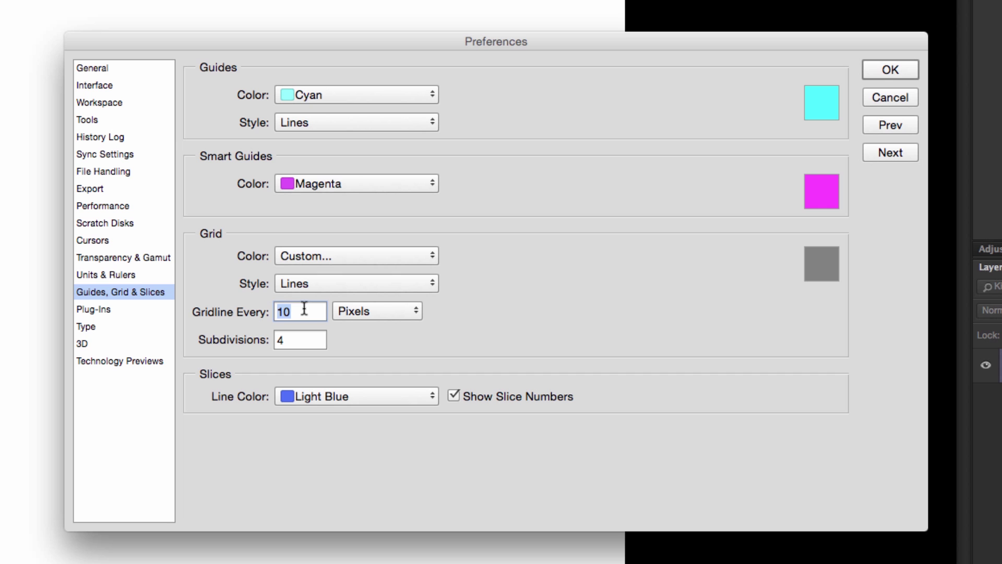
text(100)
key(Tab)
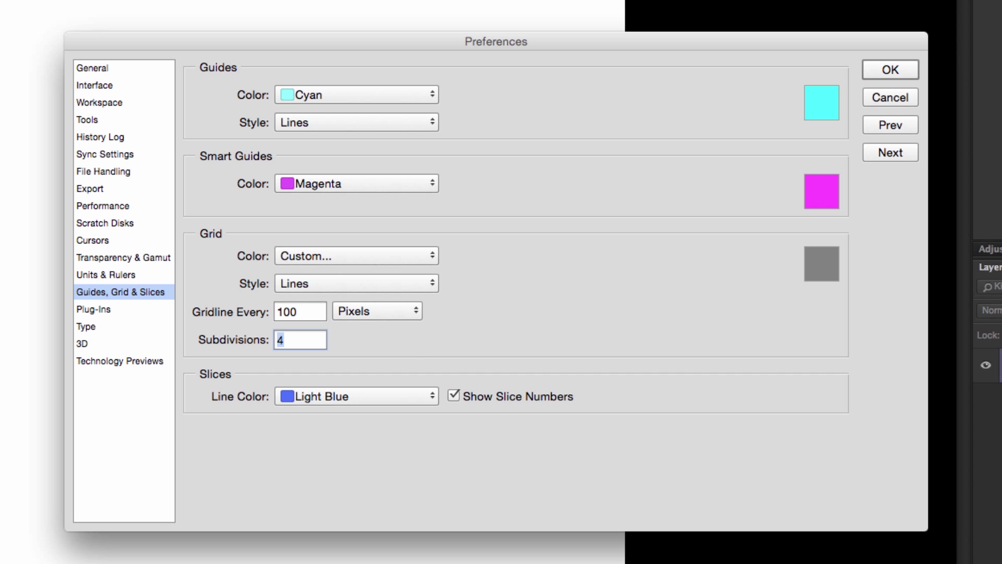
text(5)
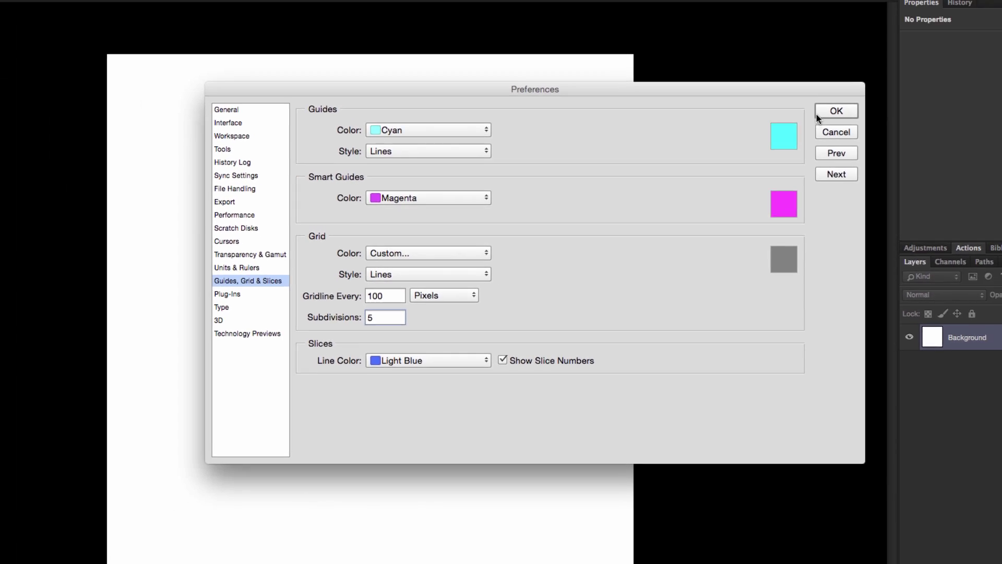
key(Return)
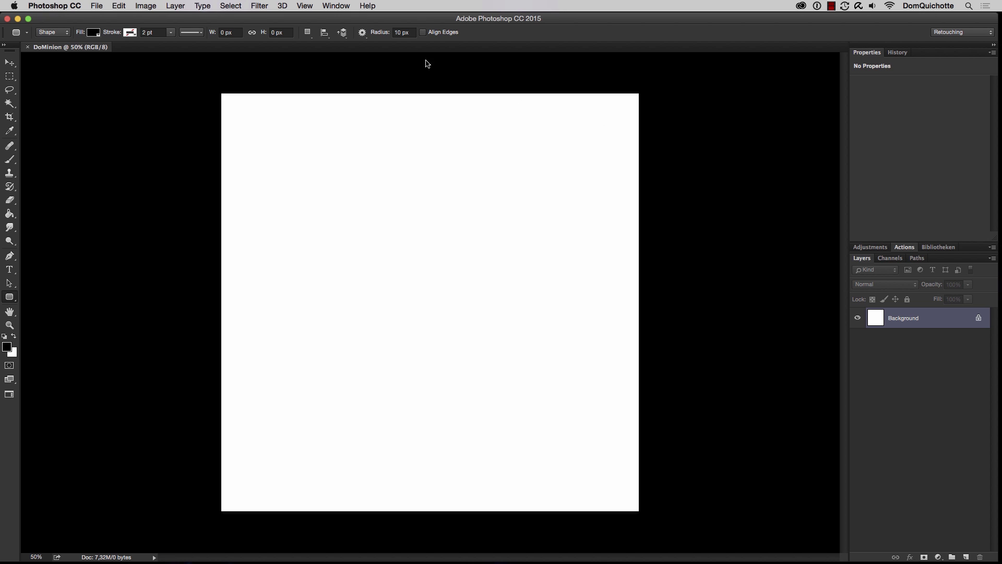
Step: Show the grid over the blank canvas
click(308, 6)
mouse_move(365, 185)
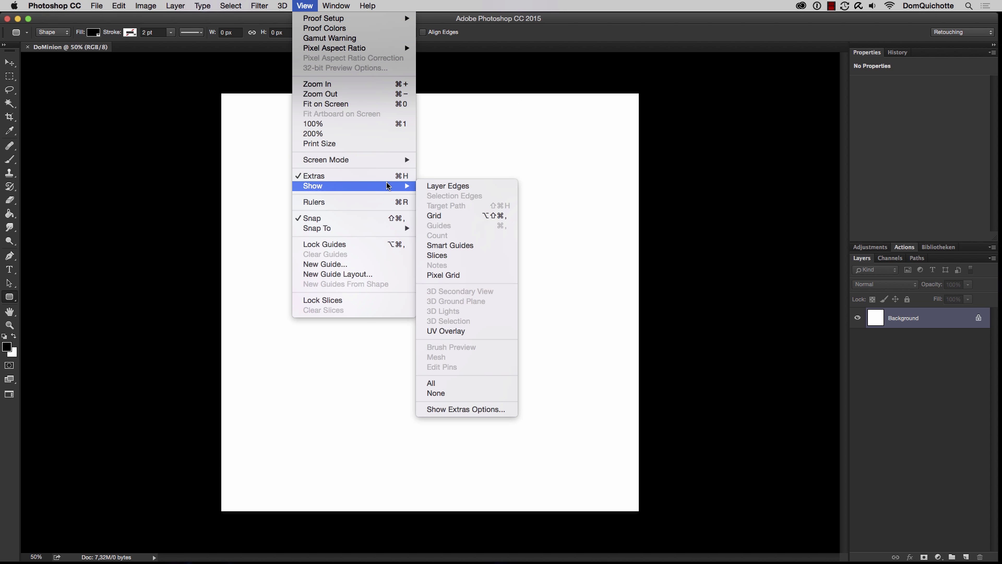
click(475, 218)
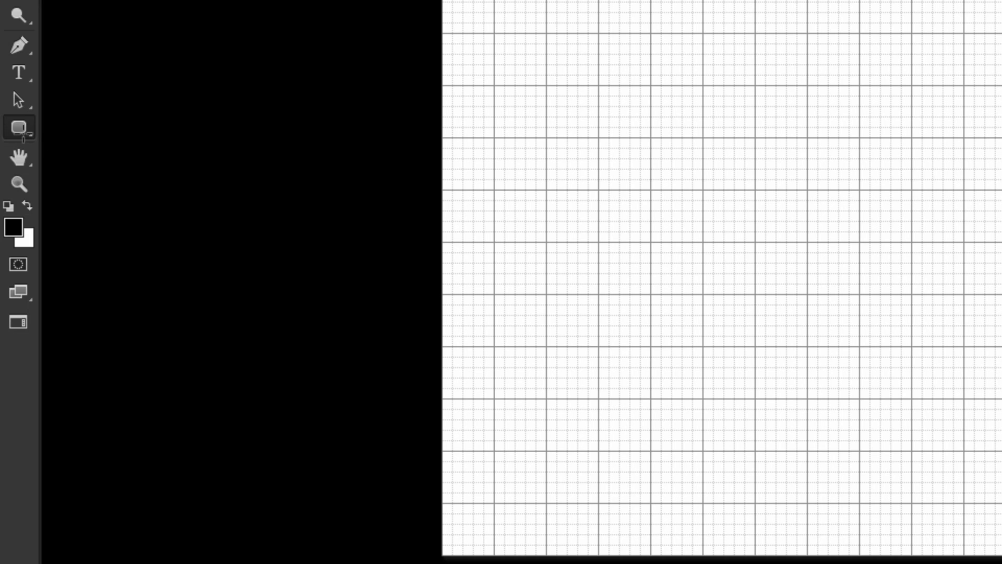
Step: Start a rounded rectangle on the canvas with the Rounded Rectangle Tool, 600 px wide and 1000 px high
click(20, 117)
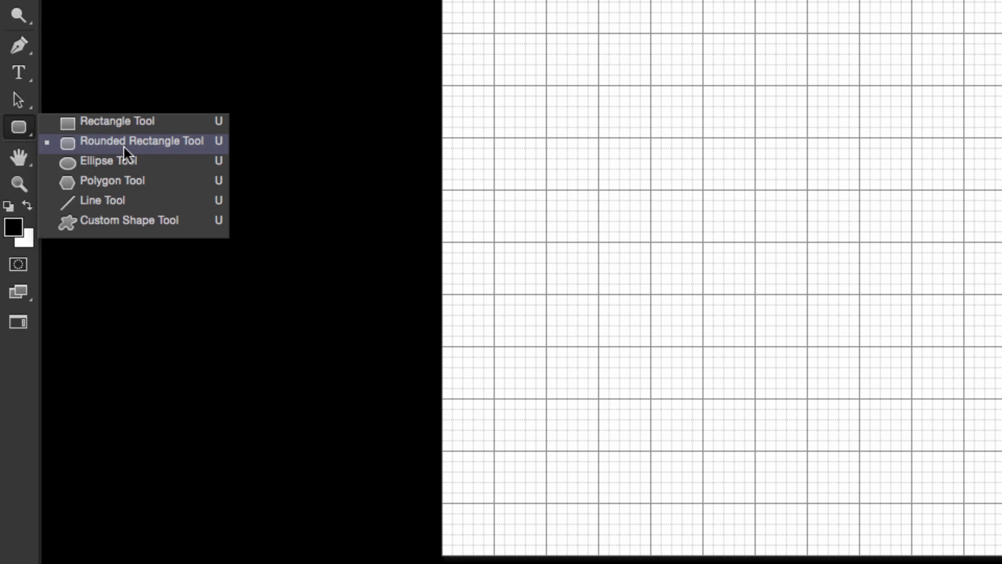
click(177, 140)
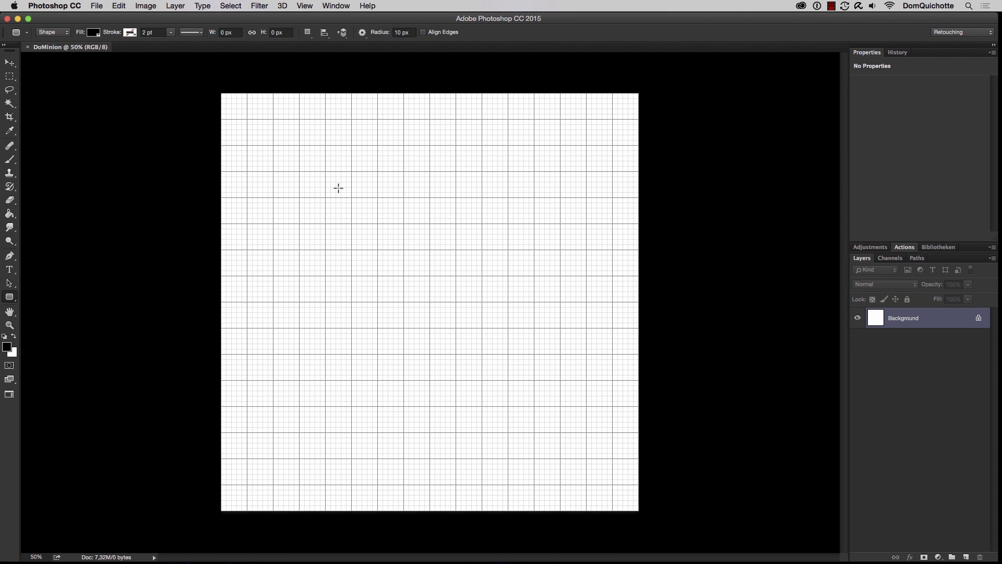
click(338, 186)
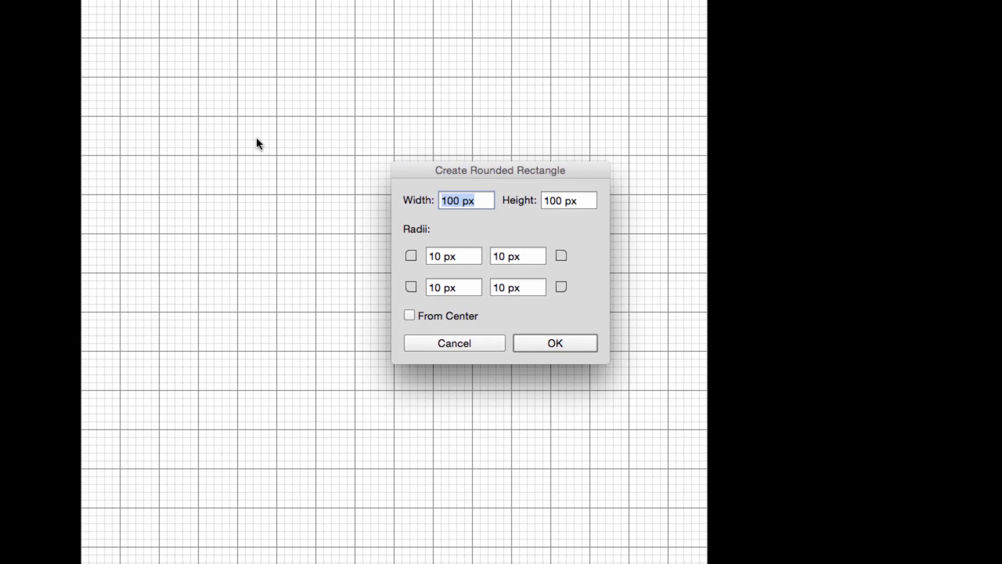
text(600)
key(Tab)
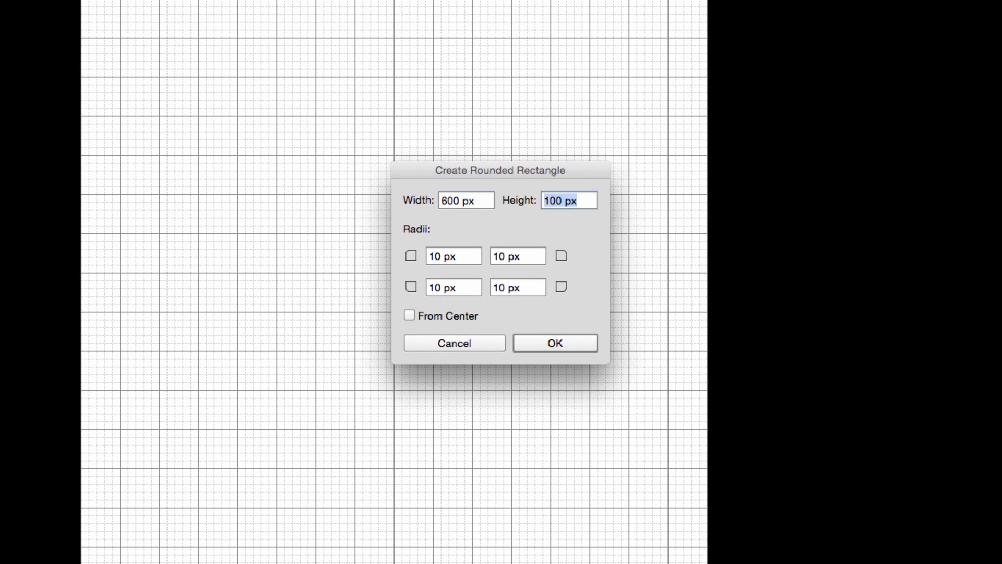
text(1000)
Step: Set both upper corner radii to 275 px and both lower ones to 175 px, and create the rounded rectangle
key(Tab)
text(275)
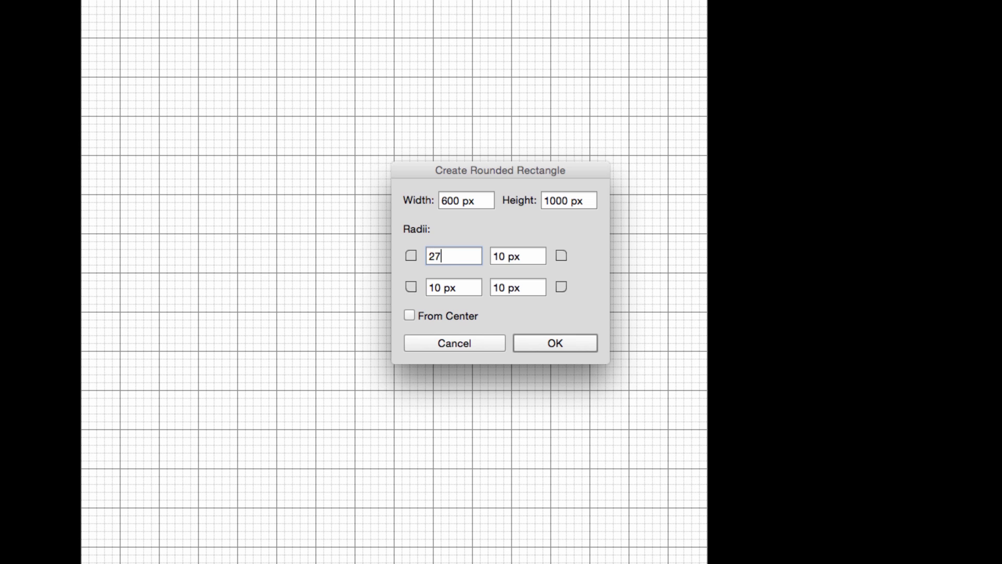
key(Tab)
text(275)
key(Tab)
text(175)
key(Tab)
text(175)
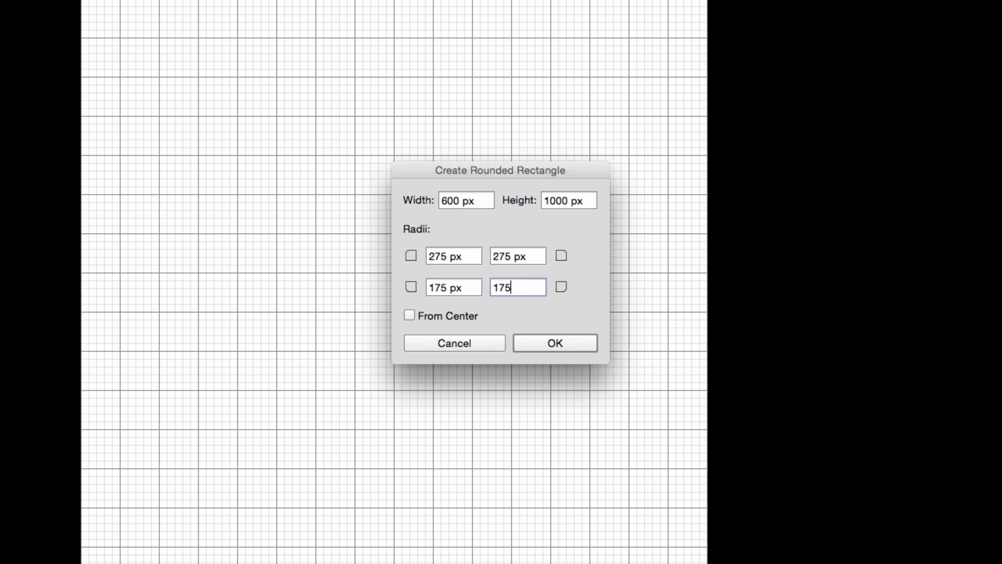
key(shift+Tab)
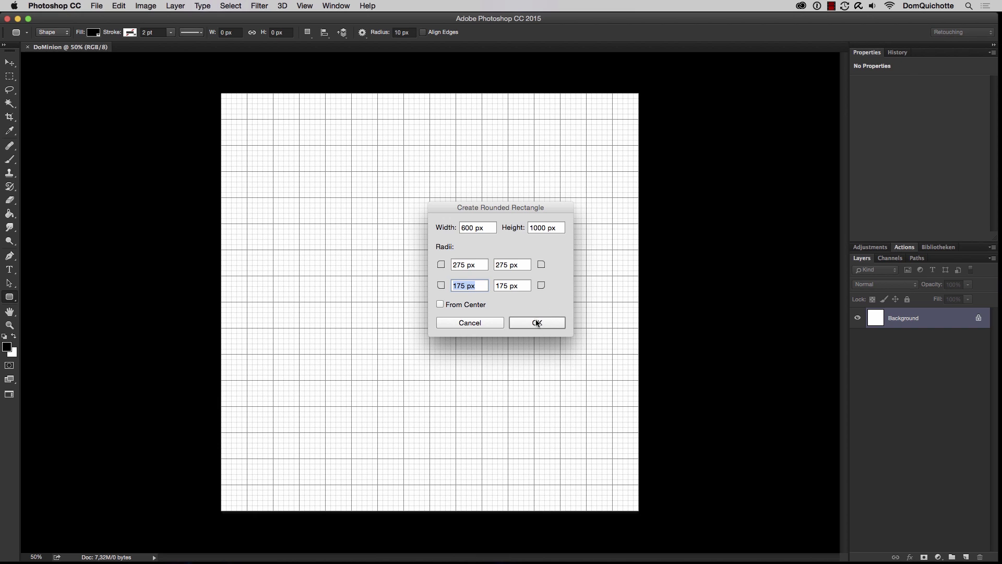
click(537, 323)
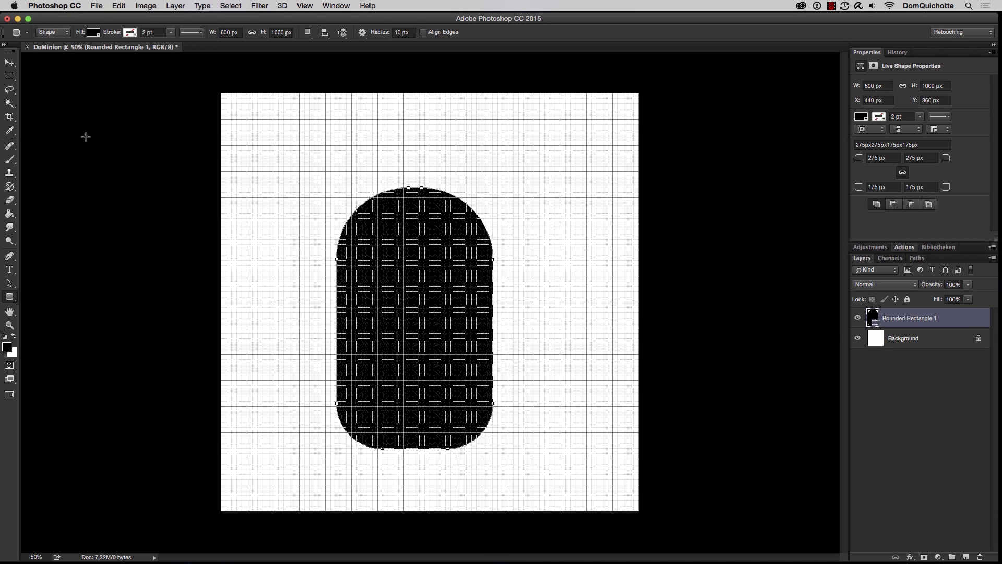
Step: Select the whole canvas and centre the rounded rectangle on it vertically and horizontally
click(8, 63)
key(super+a)
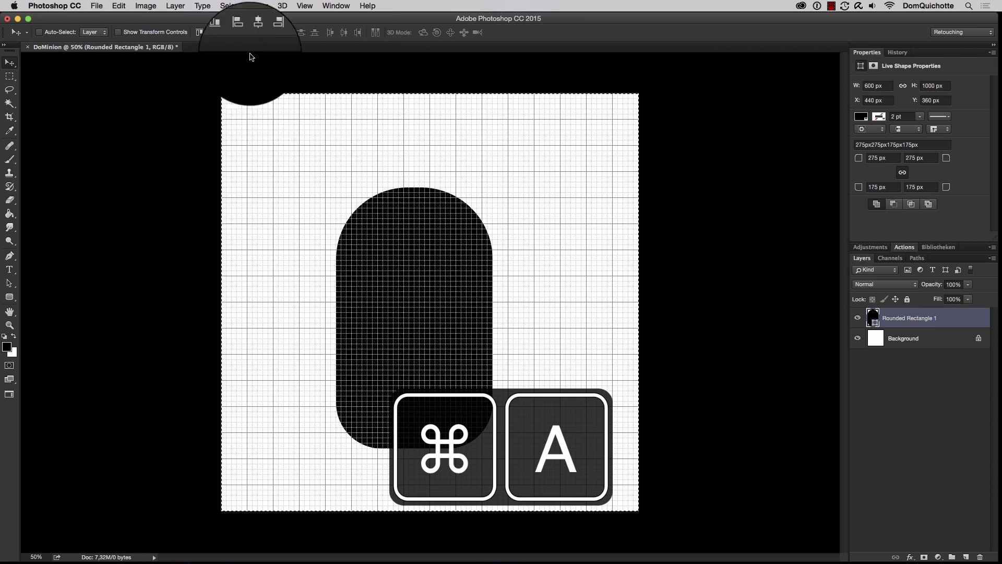
click(213, 32)
click(254, 33)
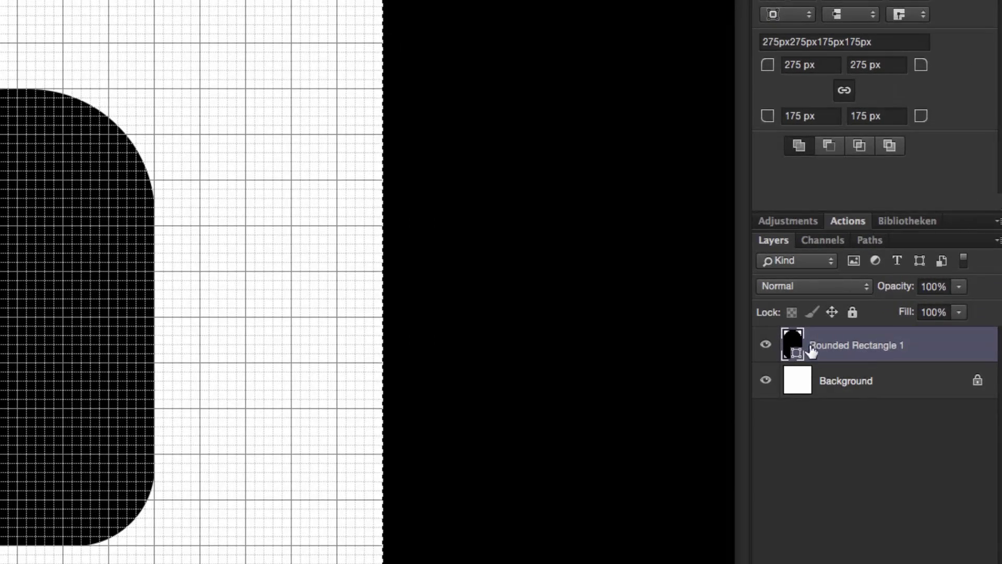
Step: Rename the rounded rectangle's layer as Body
double_click(859, 327)
text(Body)
key(Return)
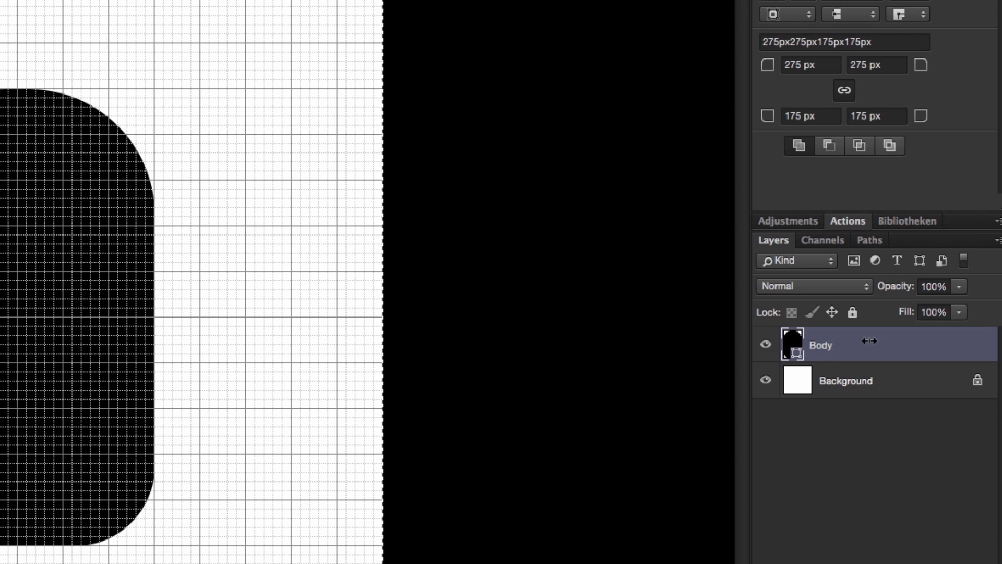
Step: Change the Body shape's fill to yellow with hue 50°, saturation 50% and brightness 100%
double_click(793, 348)
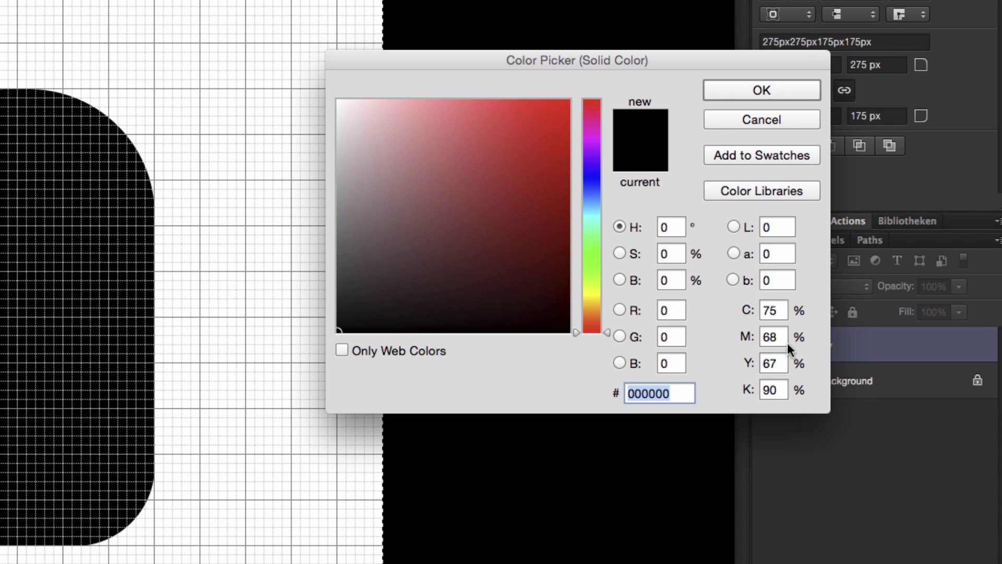
click(648, 225)
text(50)
key(Tab)
text(50)
key(Tab)
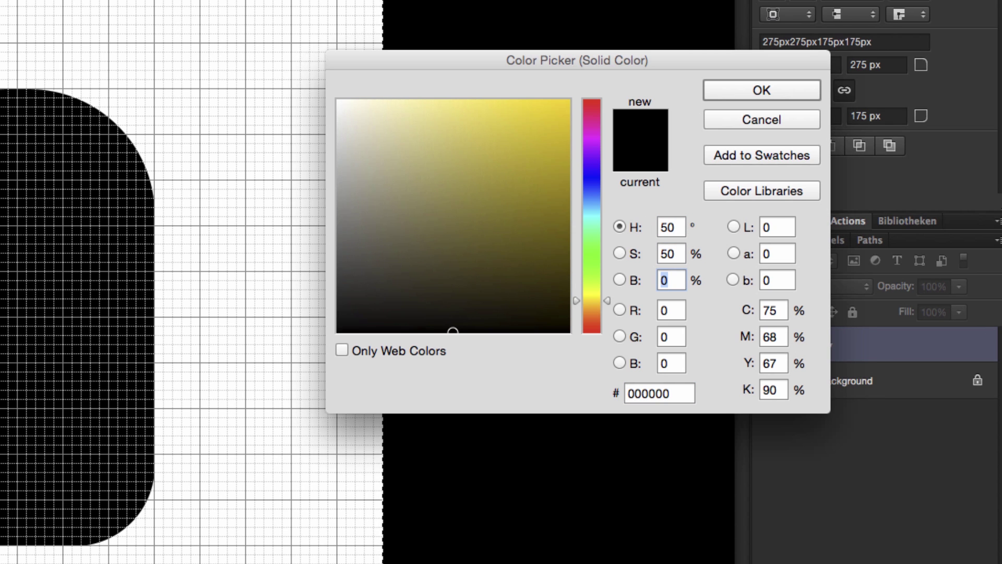
text(100)
click(760, 93)
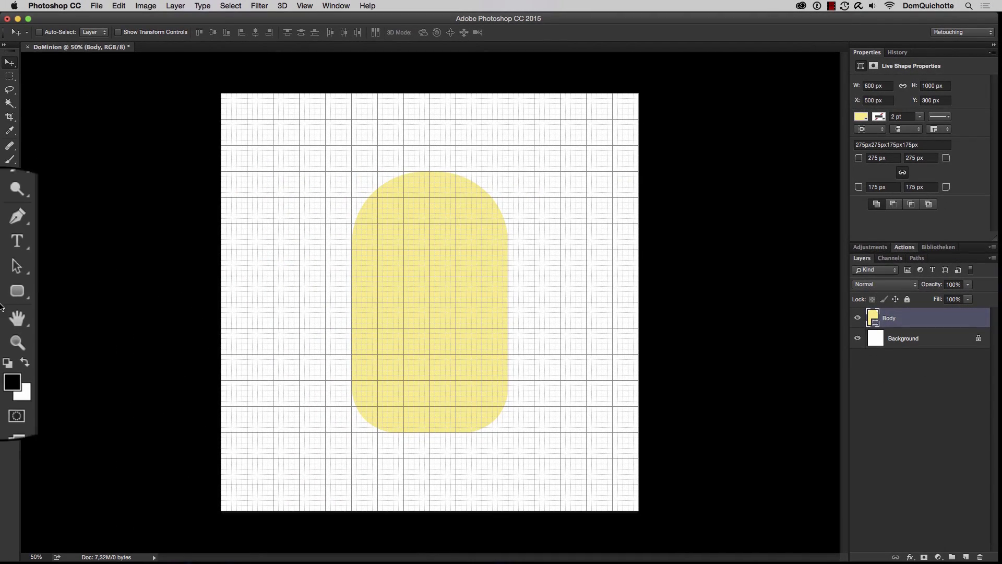
Step: Load the FX-Ray Minion shapes .csh file from the Tutorial folder into the custom shape presets
click(17, 291)
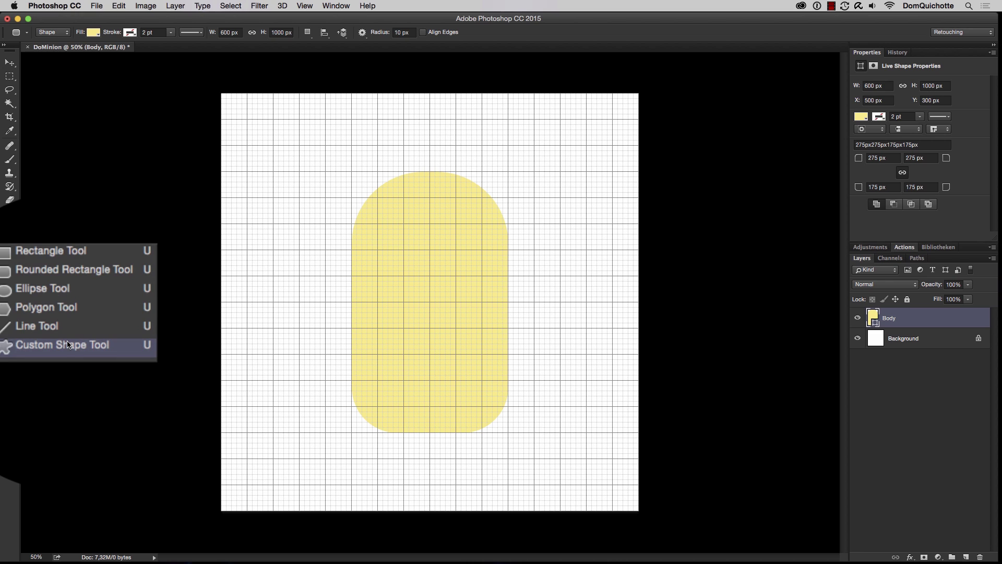
click(68, 344)
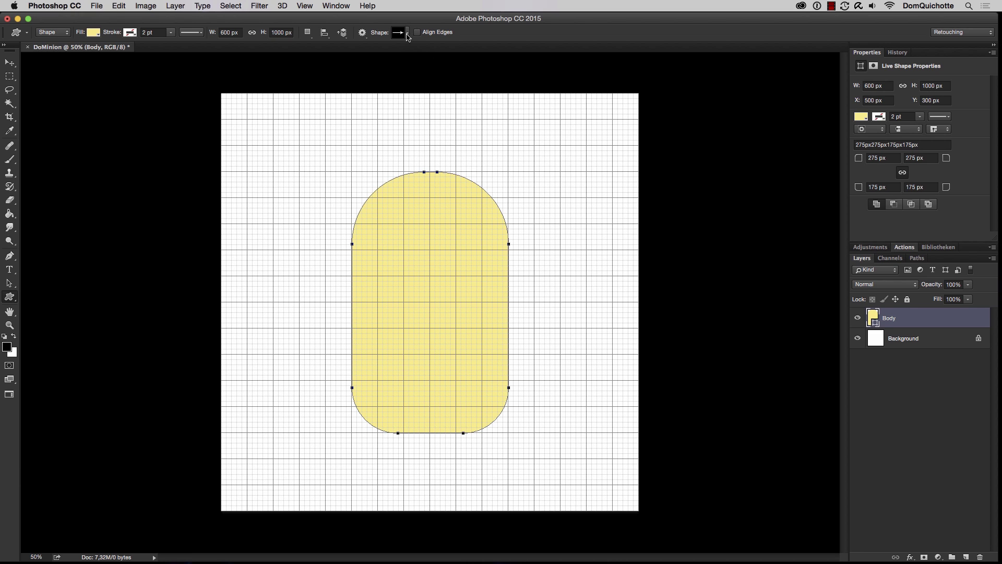
click(407, 34)
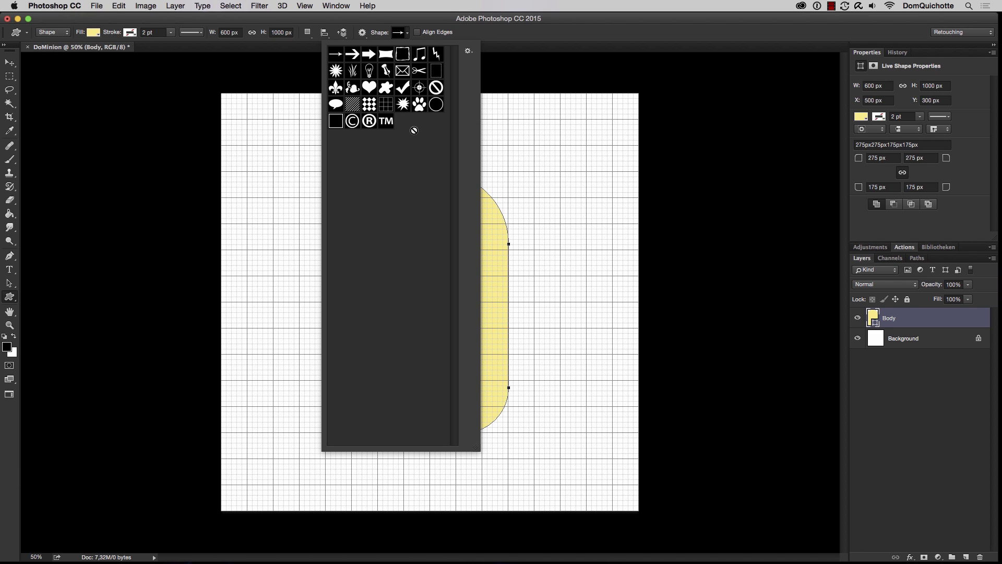
click(468, 51)
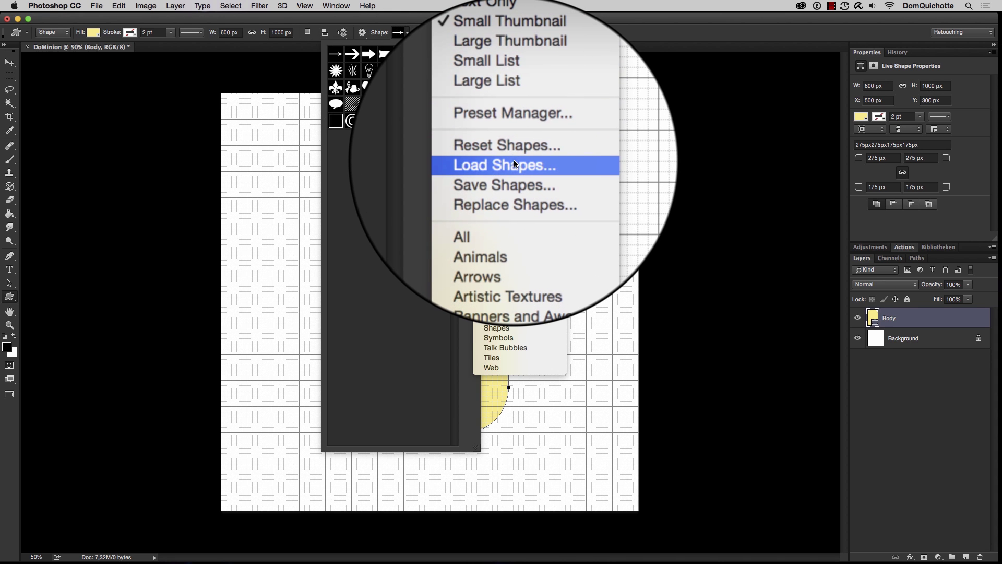
click(514, 163)
click(549, 73)
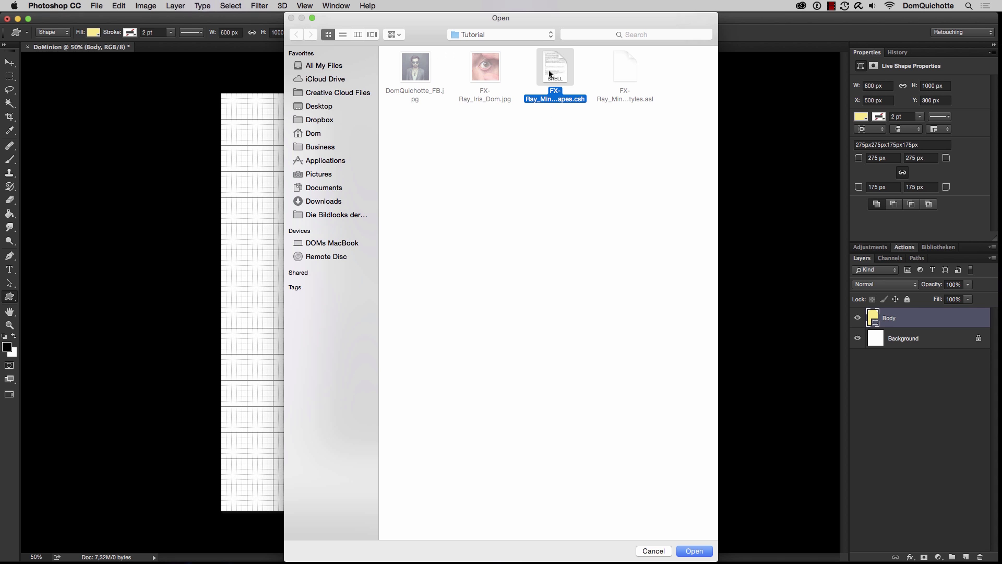
click(694, 551)
Step: Display the custom shapes as a large list and choose the FX-Ray_Minion_Arm shape
click(468, 51)
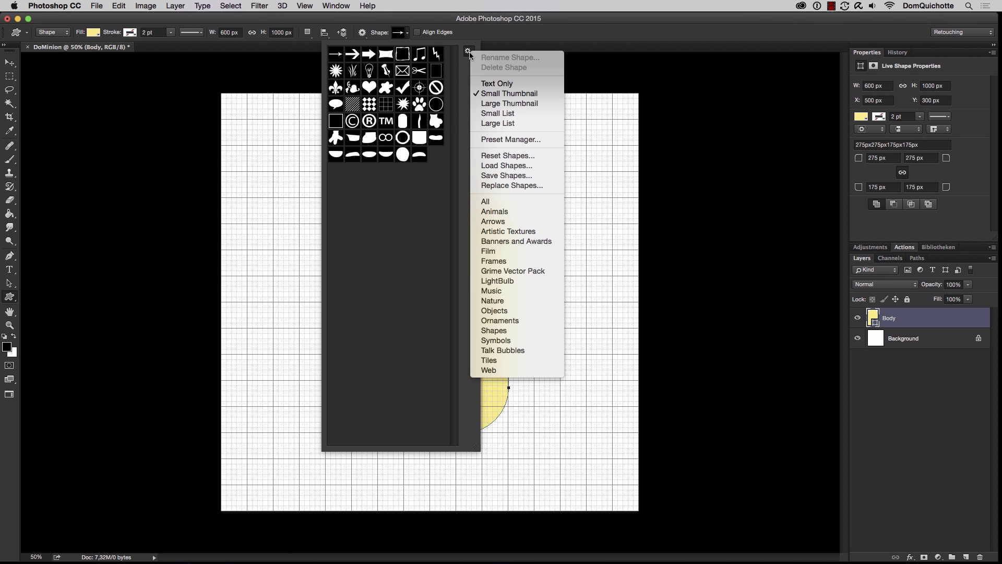
click(523, 123)
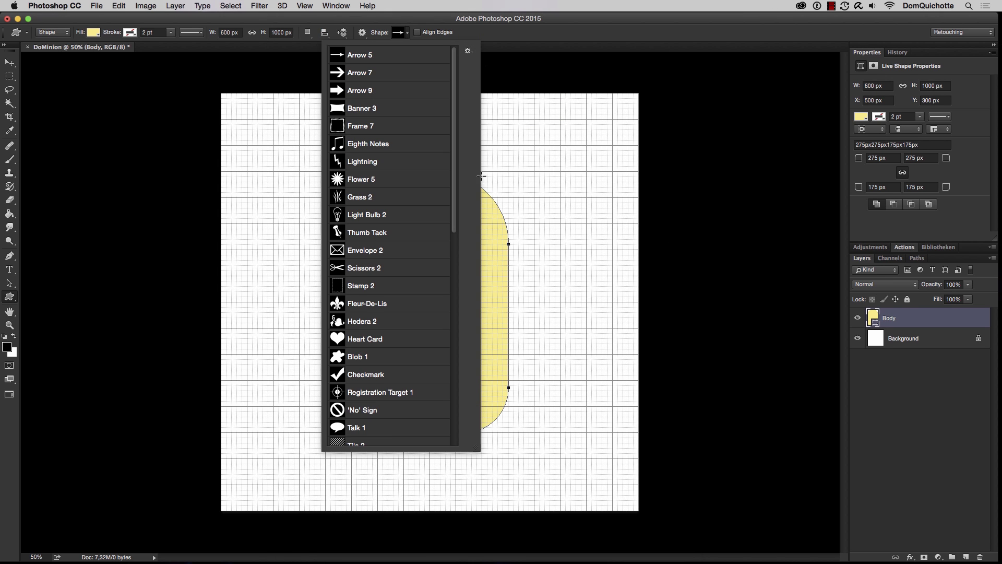
scroll(431, 177, down, 10)
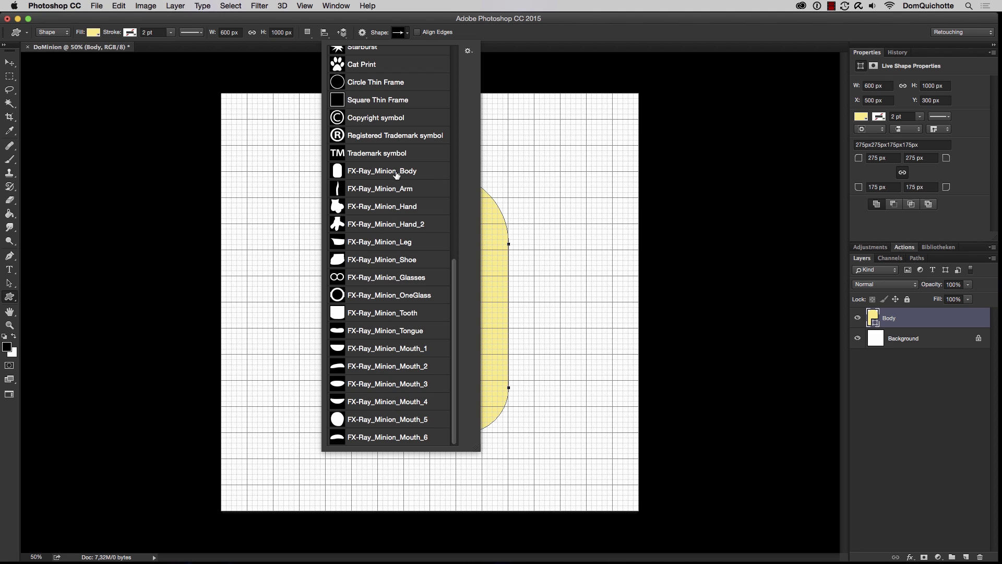
click(381, 192)
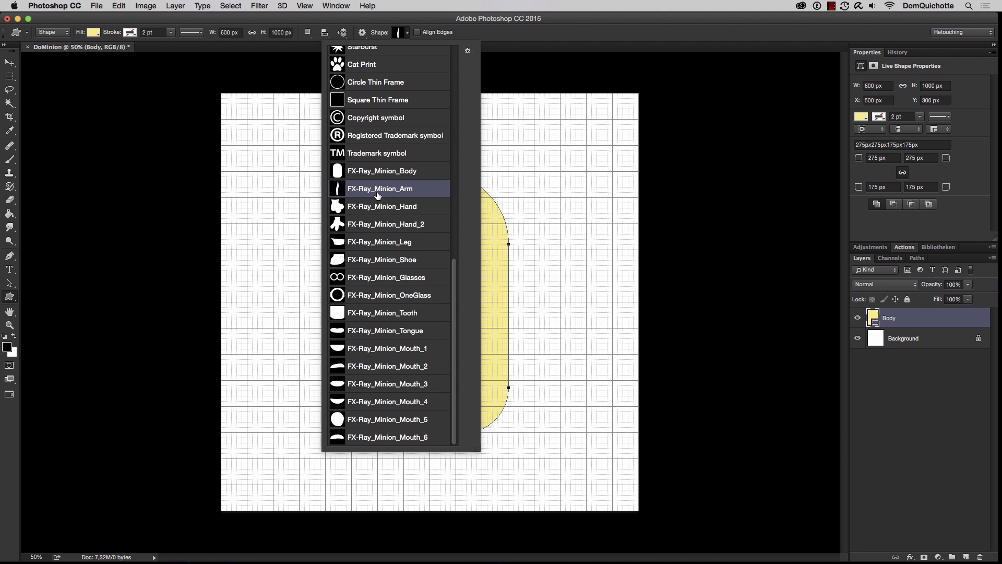
Step: Draw the arm shape in black just left of the body, about 80 by 420 px, on a layer directly above Background
click(871, 315)
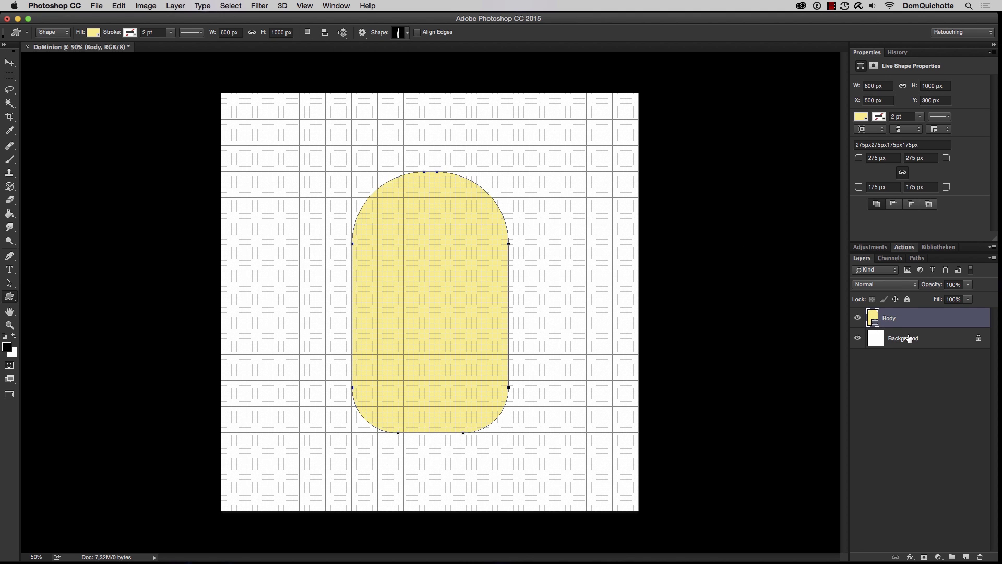
click(914, 329)
drag(326, 234, 425, 345)
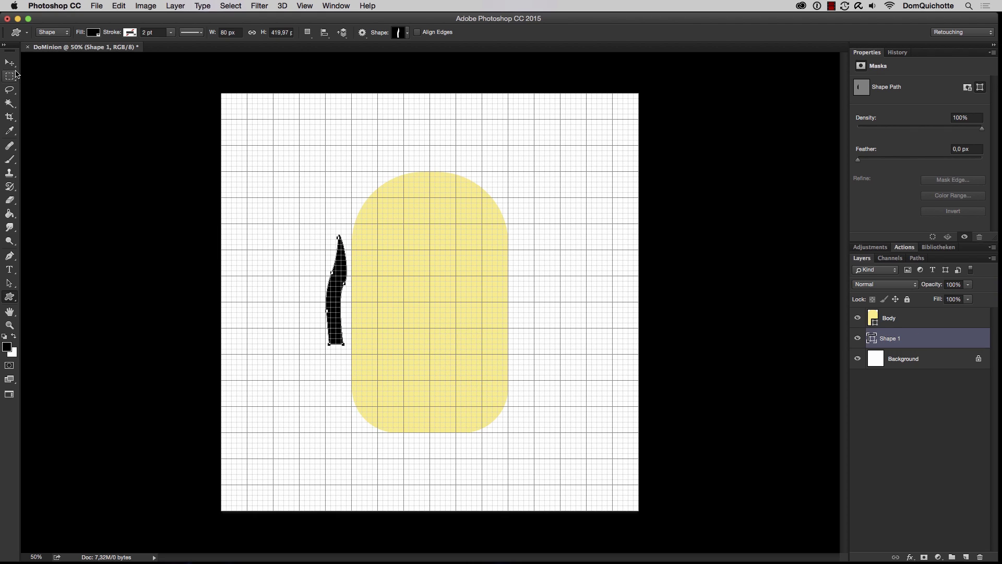
Step: Move the arm against the body's left edge and place its layer above the Body layer
click(10, 62)
drag(322, 414, 342, 413)
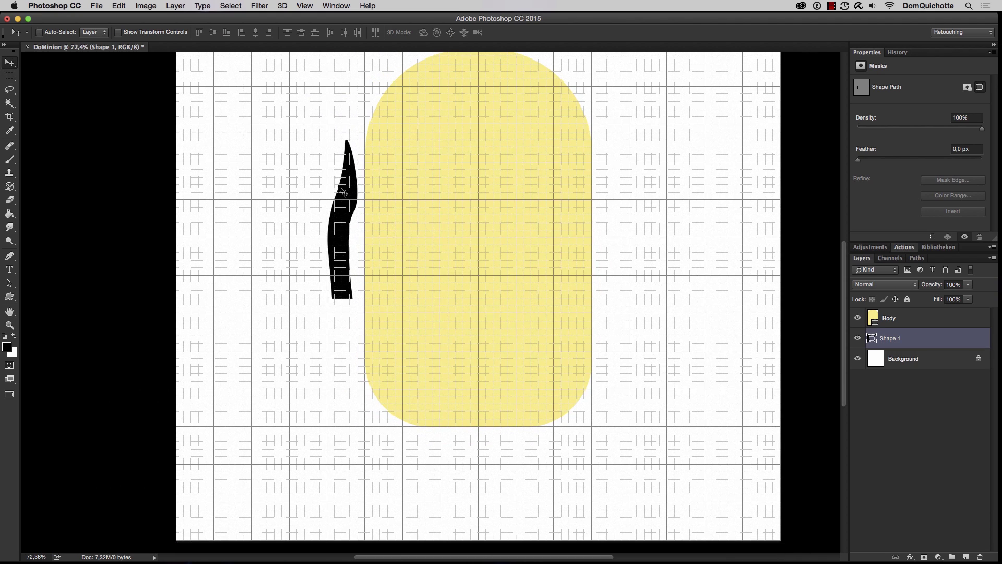
drag(342, 188, 358, 283)
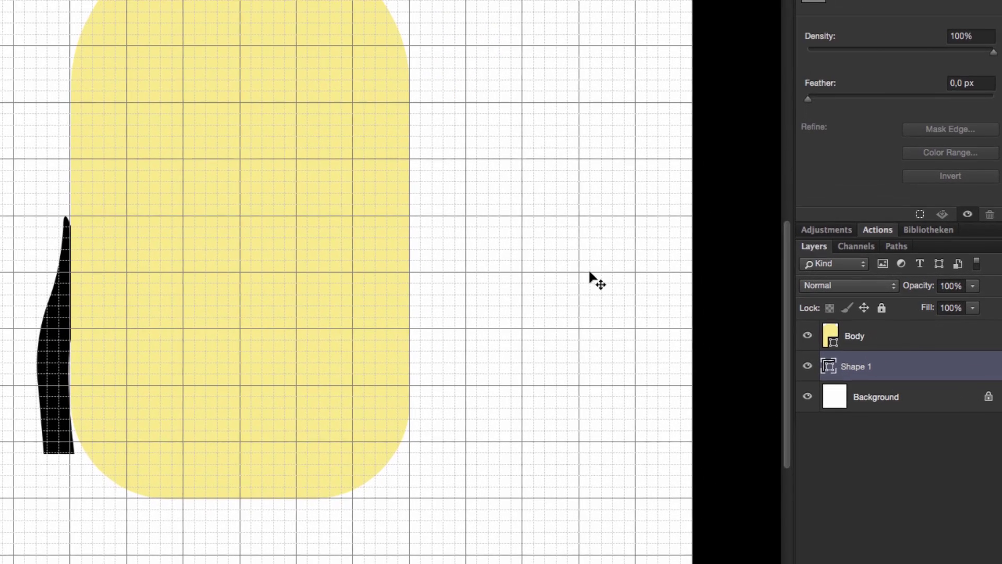
drag(908, 368, 906, 327)
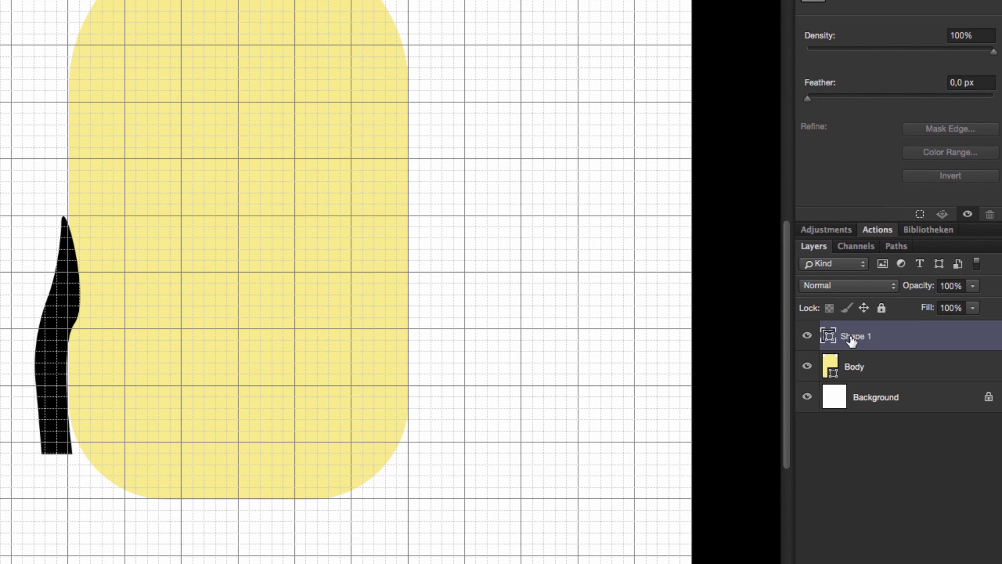
Step: Rename the arm's Shape 1 layer to Arm
double_click(853, 336)
text(Arm)
key(Return)
Step: Change the Arm shape's fill to hue 40, saturation 60 and brightness 80
double_click(830, 338)
click(728, 236)
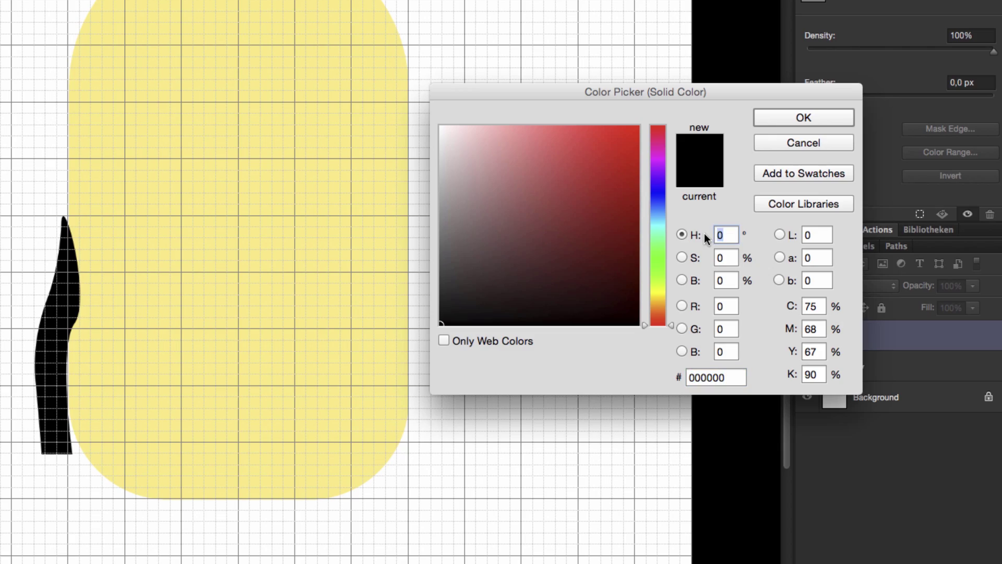
text(40)
key(Tab)
text(60)
key(Tab)
text(80)
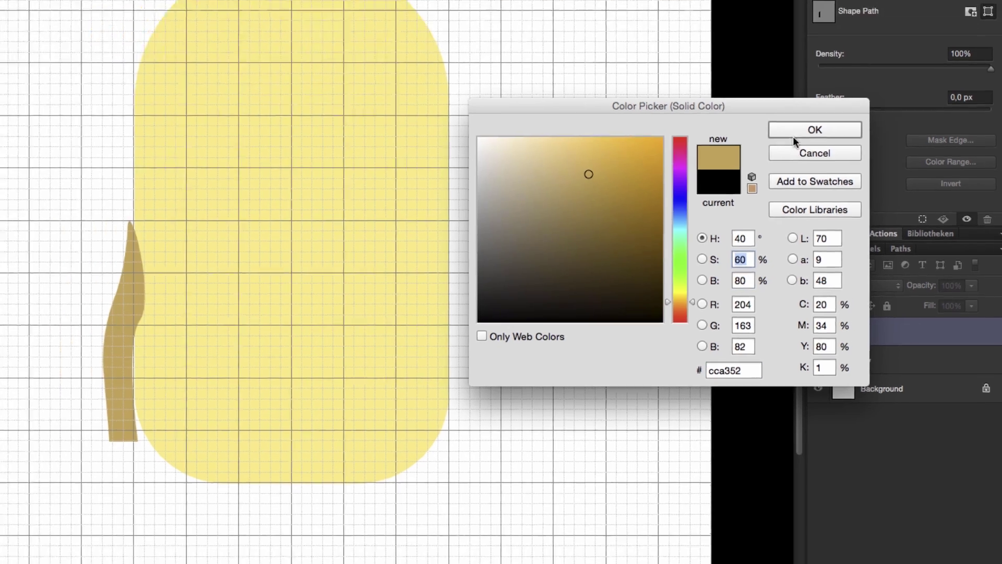
click(804, 118)
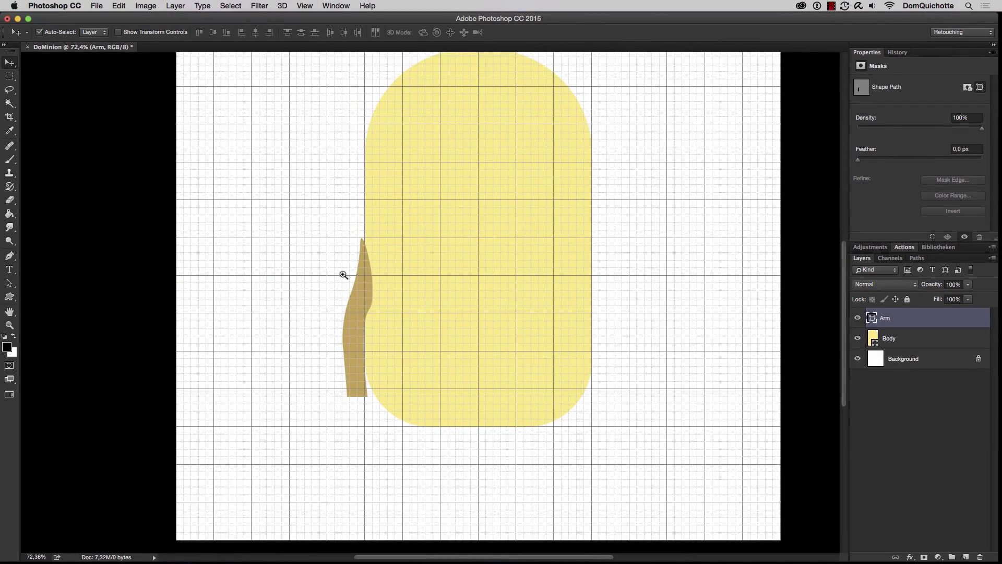
Step: Align the arm's tip with the body's left edge and stretch the arm downward to about 86 by 452 px
drag(343, 274, 404, 273)
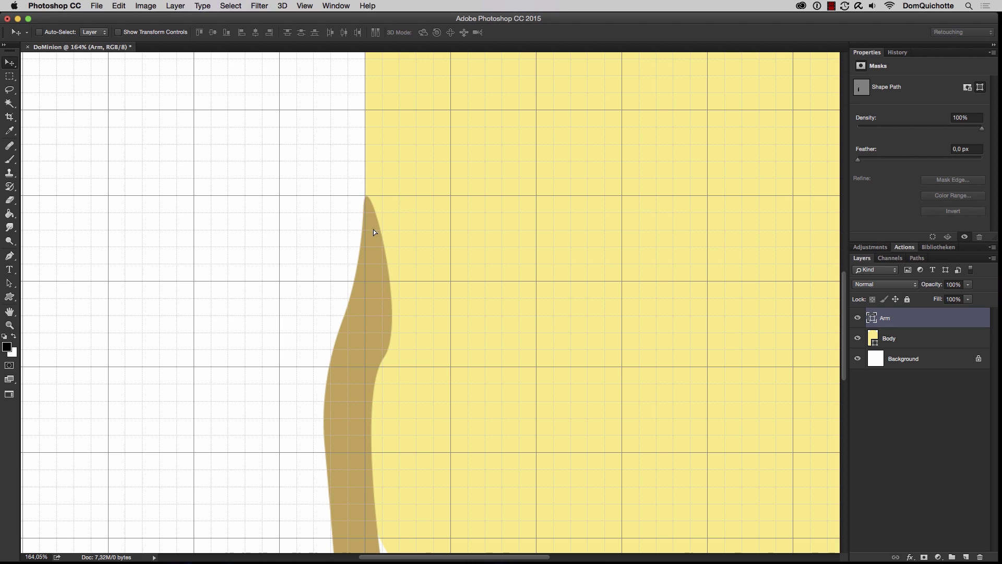
drag(366, 226, 374, 224)
key(super+z)
drag(437, 279, 399, 282)
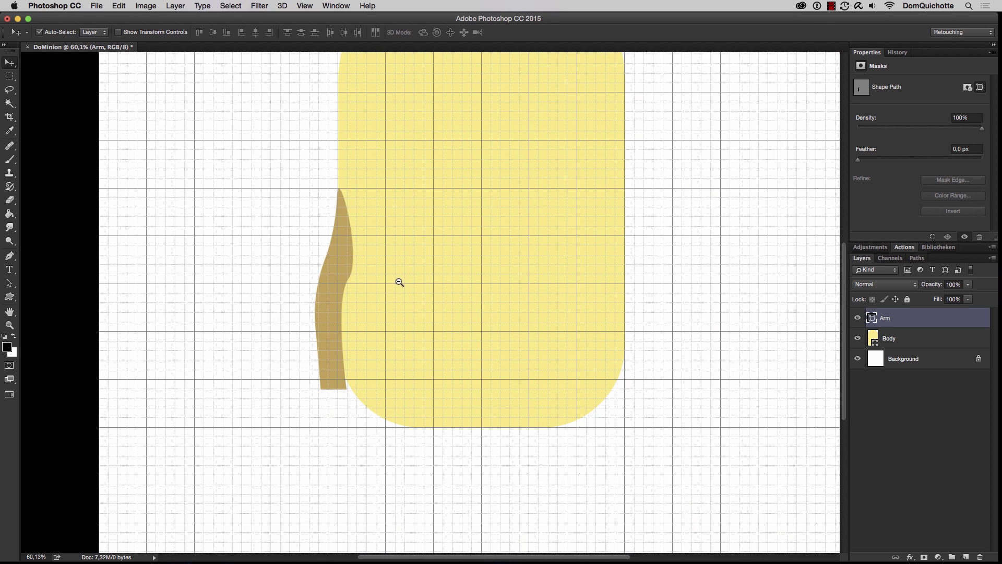
drag(320, 389, 319, 404)
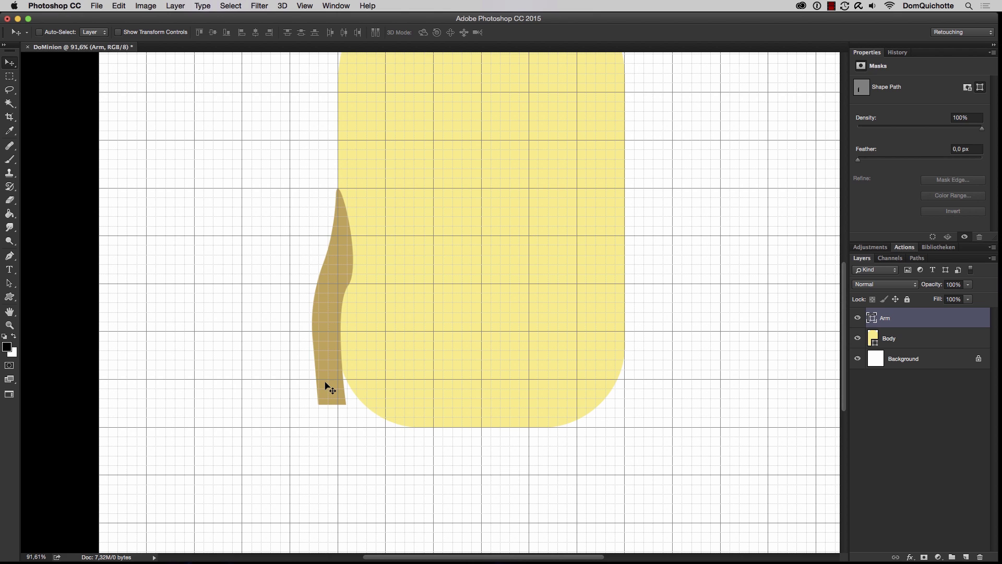
Step: Dock the Paths panel in the Adjustments group above the Layers panel and deselect the Arm shape path
click(9, 297)
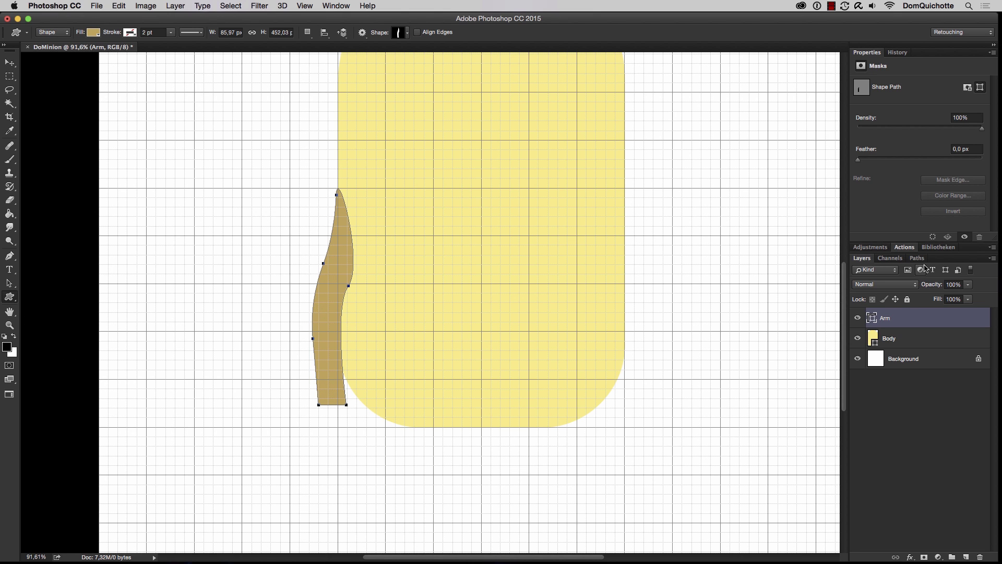
drag(917, 258, 881, 248)
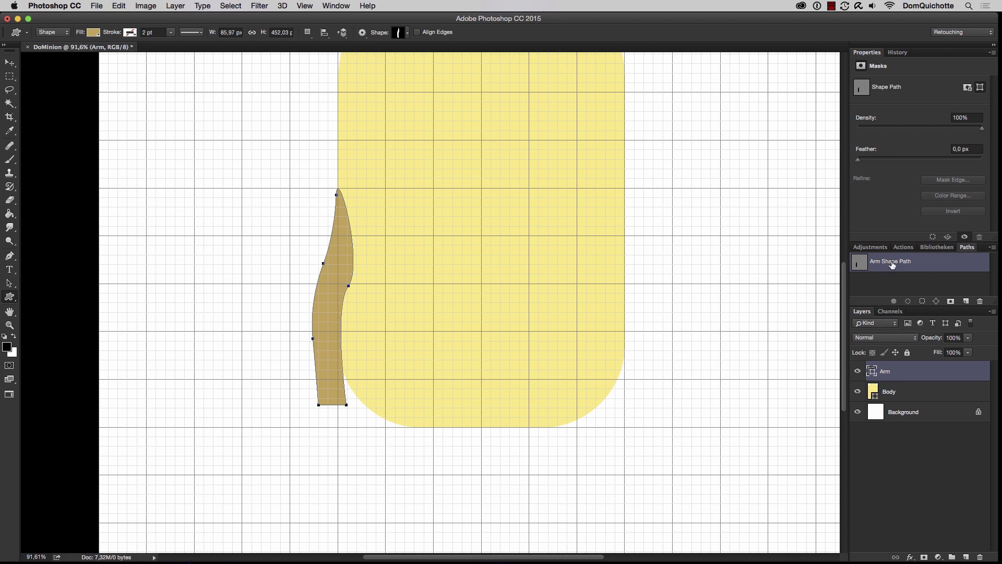
click(903, 286)
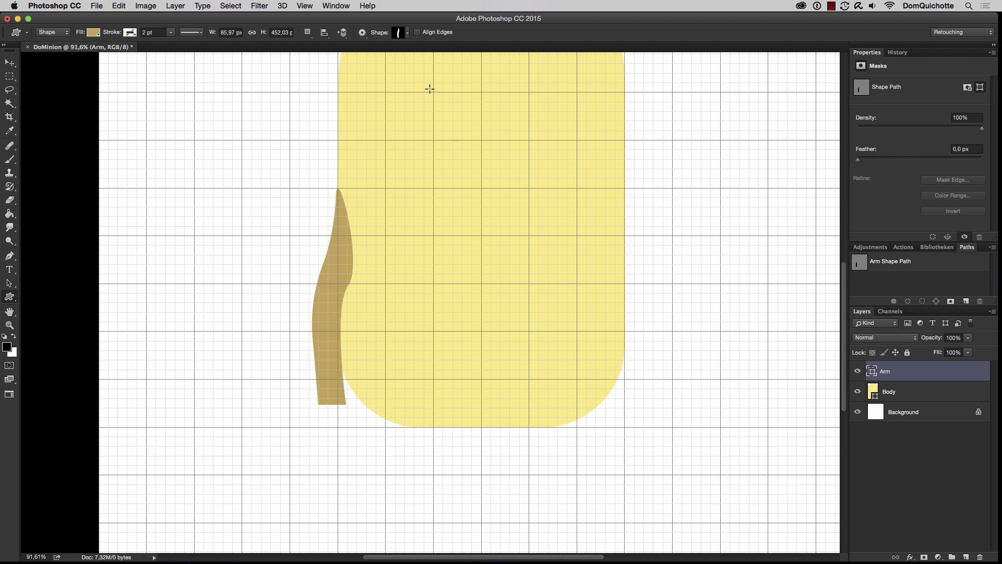
Step: Draw the FX-Ray_Minion_Hand custom shape at about 141 by 152 px and place it at the arm's lower end
click(407, 33)
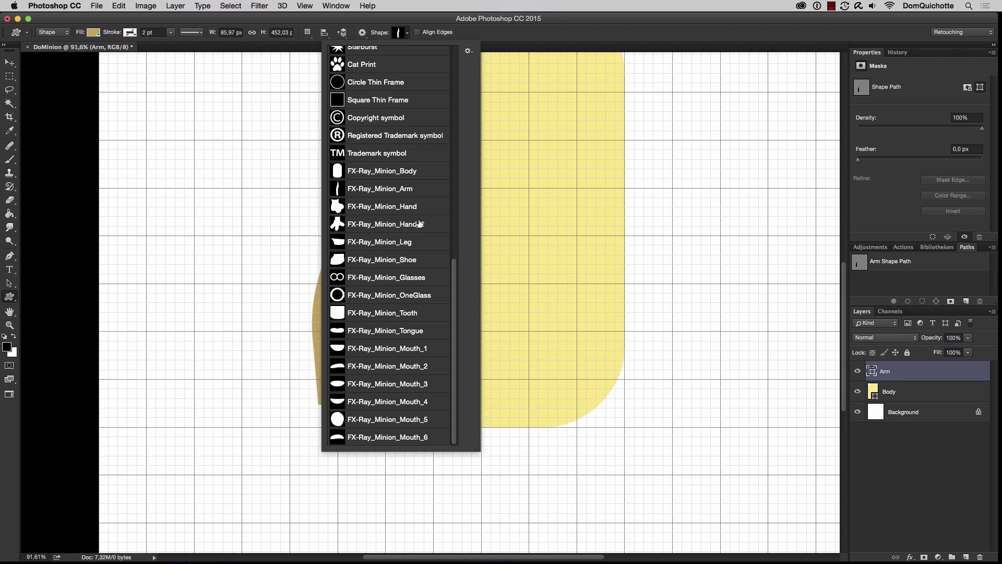
click(333, 209)
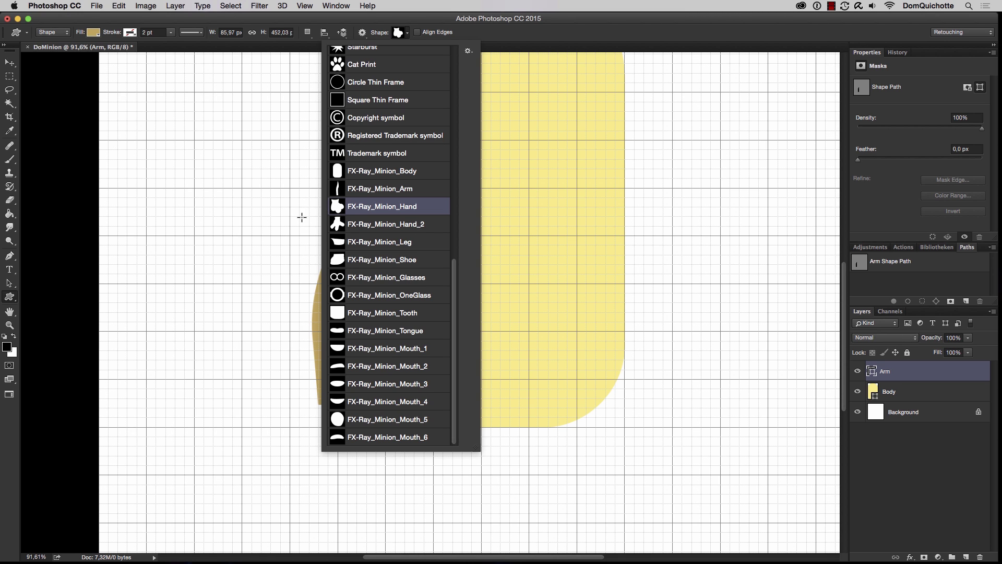
click(216, 217)
drag(217, 216, 287, 290)
click(18, 64)
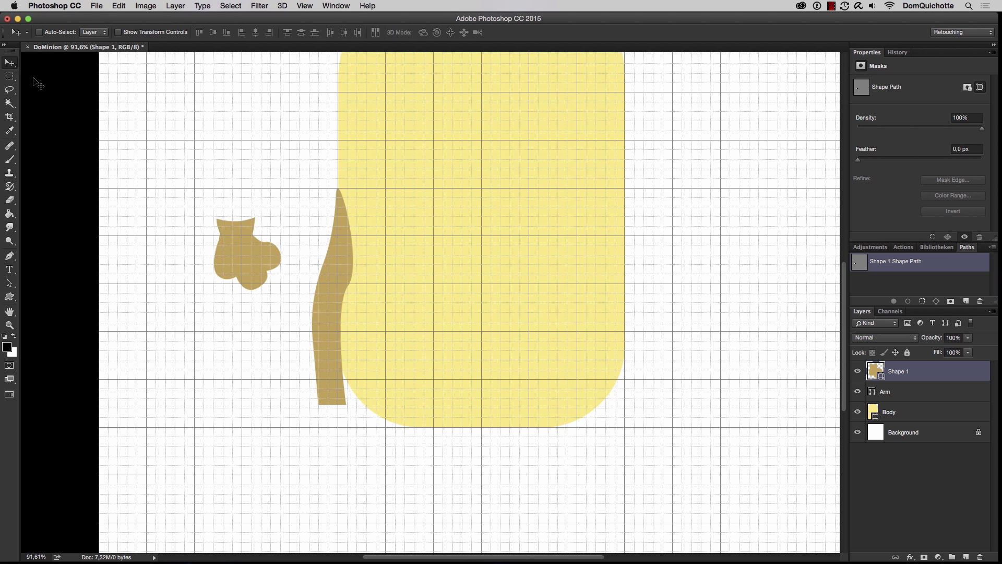
drag(239, 252, 340, 416)
drag(339, 417, 389, 302)
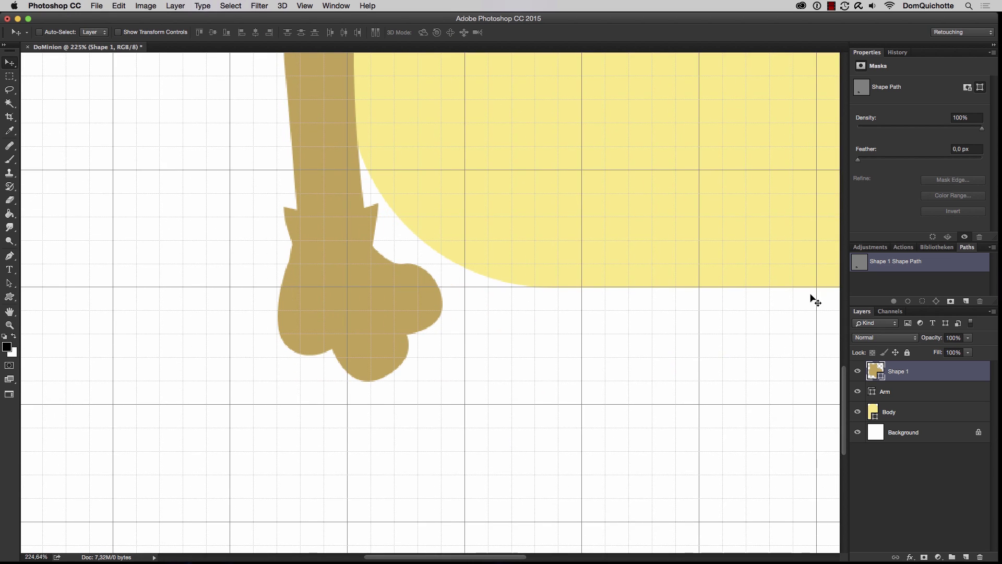
Step: Fill the hand shape with black (000000) and rename its layer to Hand
double_click(874, 361)
text(000000)
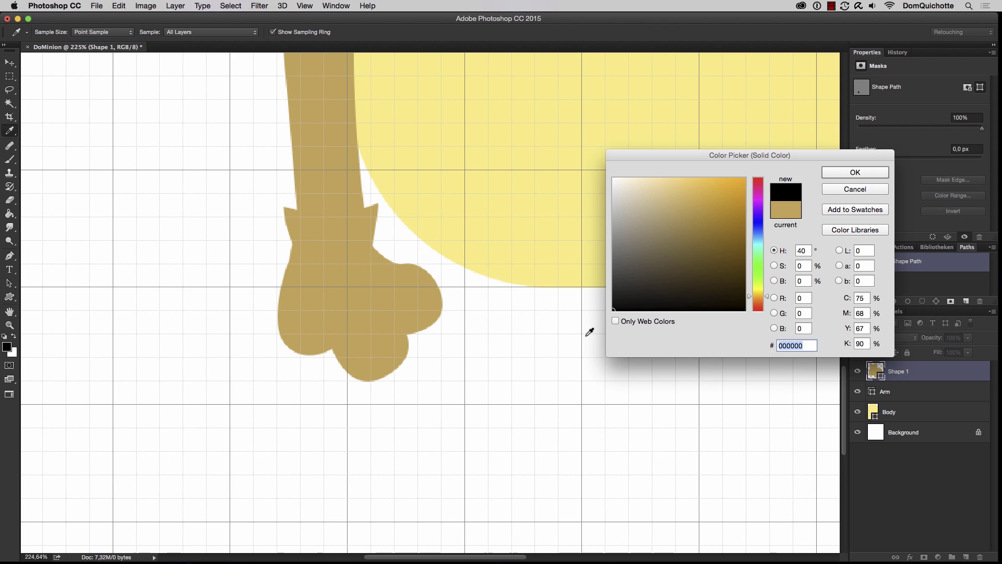
click(855, 173)
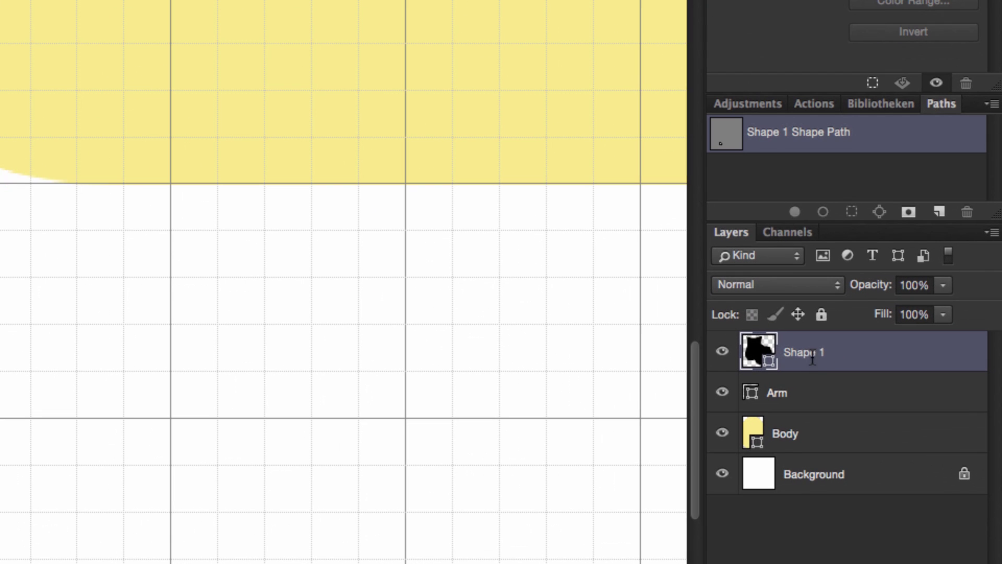
double_click(898, 371)
text(Hand)
key(Return)
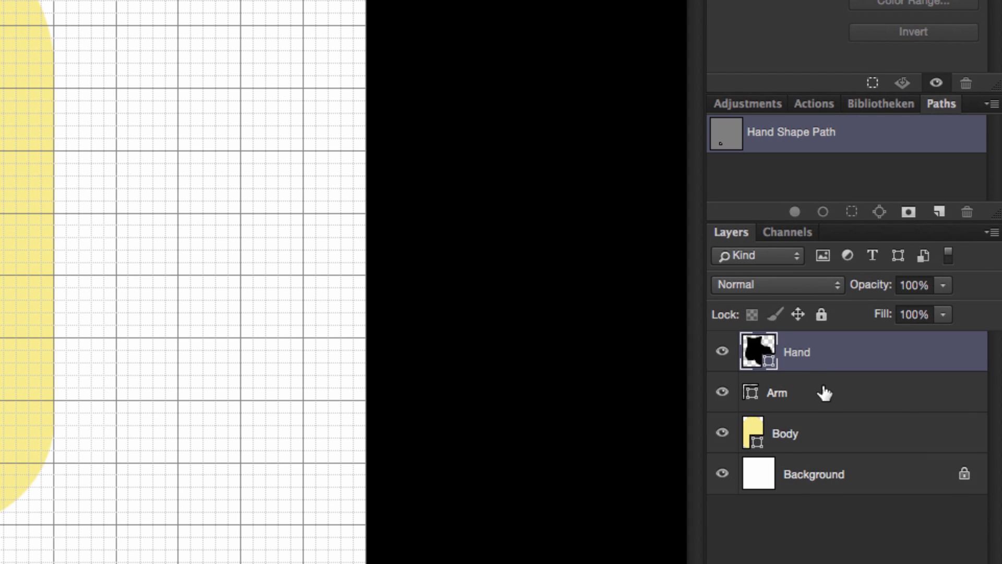
Step: Duplicate the Hand and Arm layers together and flip the copies horizontally
shift+click(821, 384)
key(super+j)
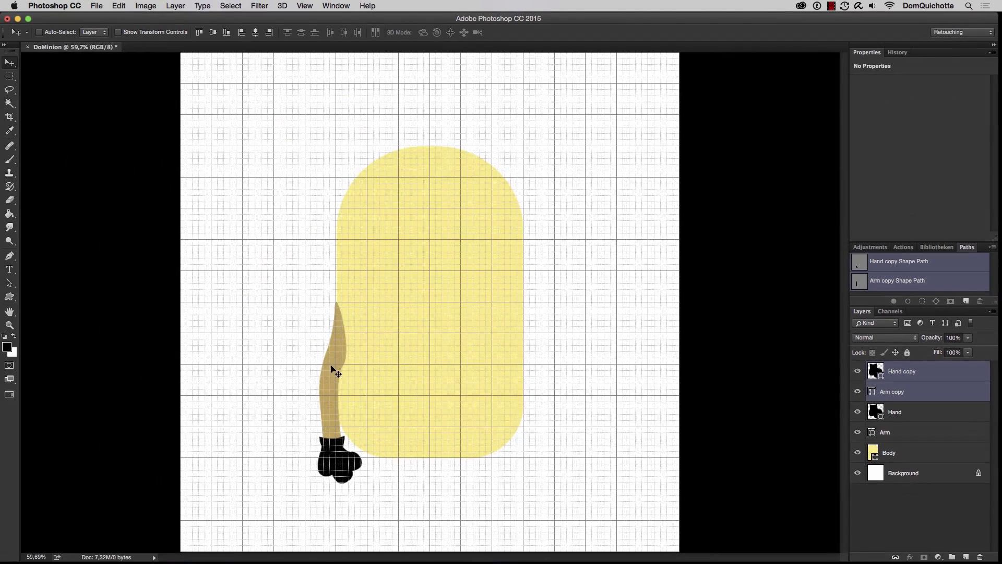
key(super+t)
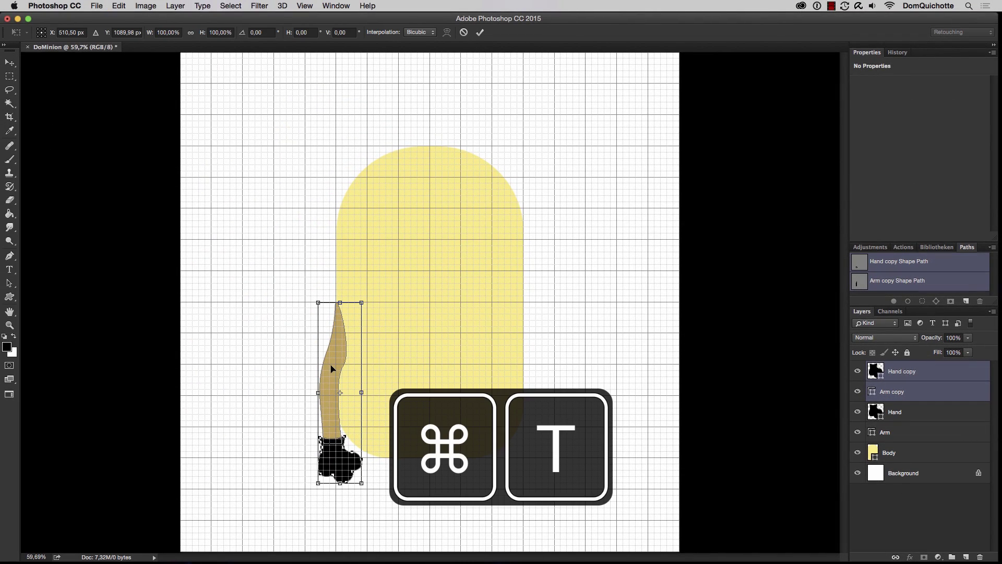
right_click(330, 360)
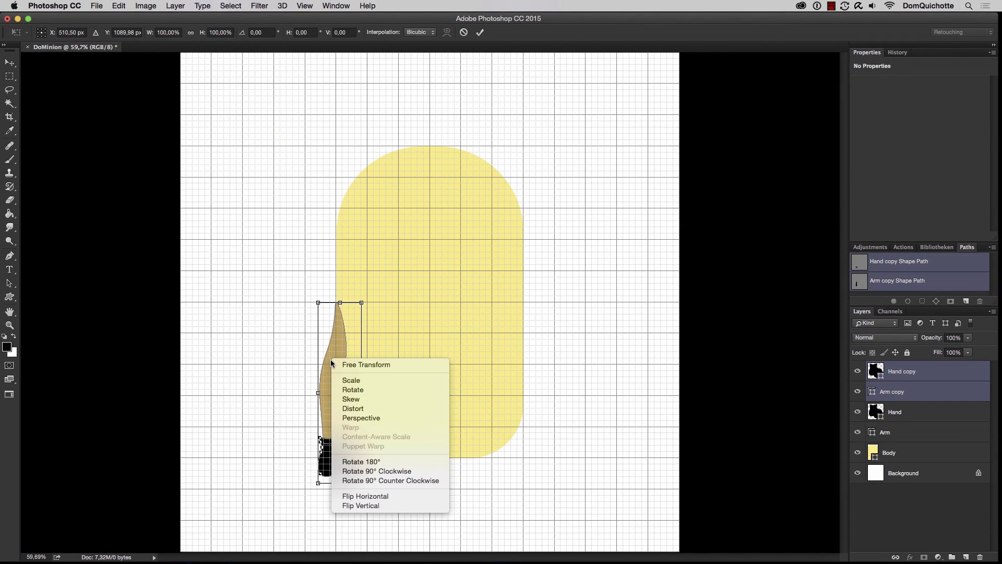
click(385, 497)
Step: Move the flipped arm and hand copies against the body's right edge, level with the originals
drag(343, 358, 571, 340)
drag(557, 298, 537, 287)
key(Return)
key(super+0)
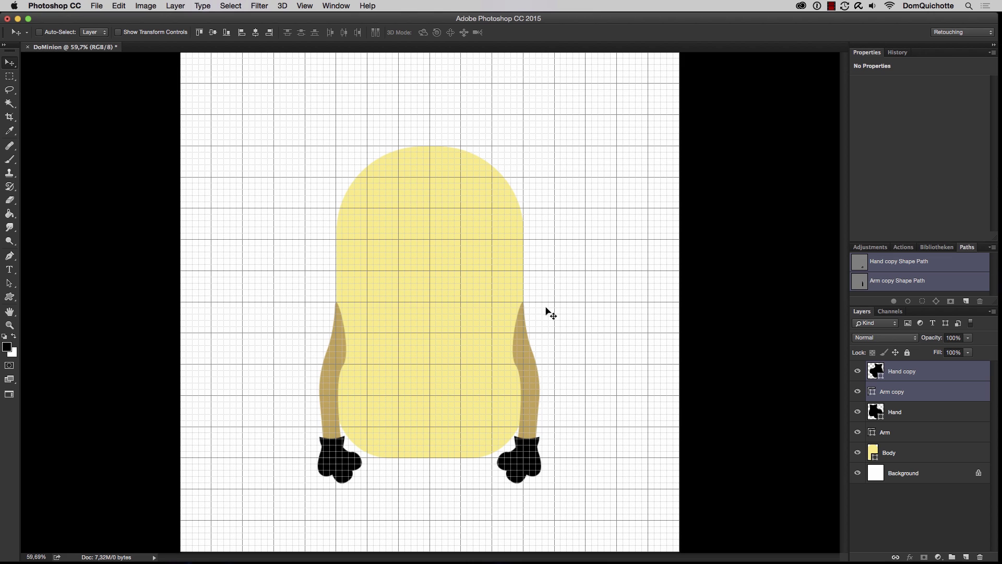
Step: Draw the FX-Ray_Minion_Leg custom shape on a new layer above Hand copy, under the body's lower-left part, about 160 by 75 px
click(950, 377)
click(907, 294)
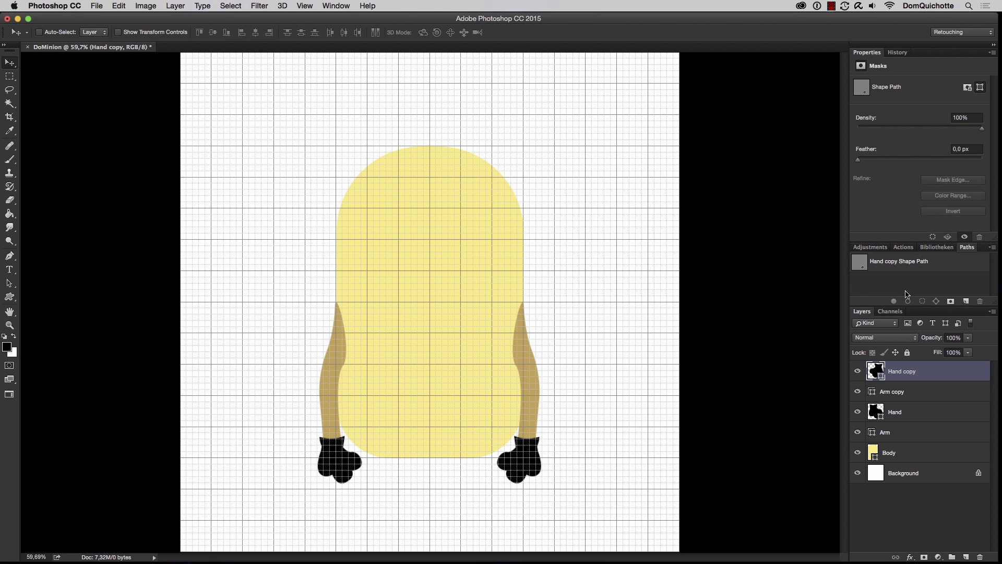
click(10, 297)
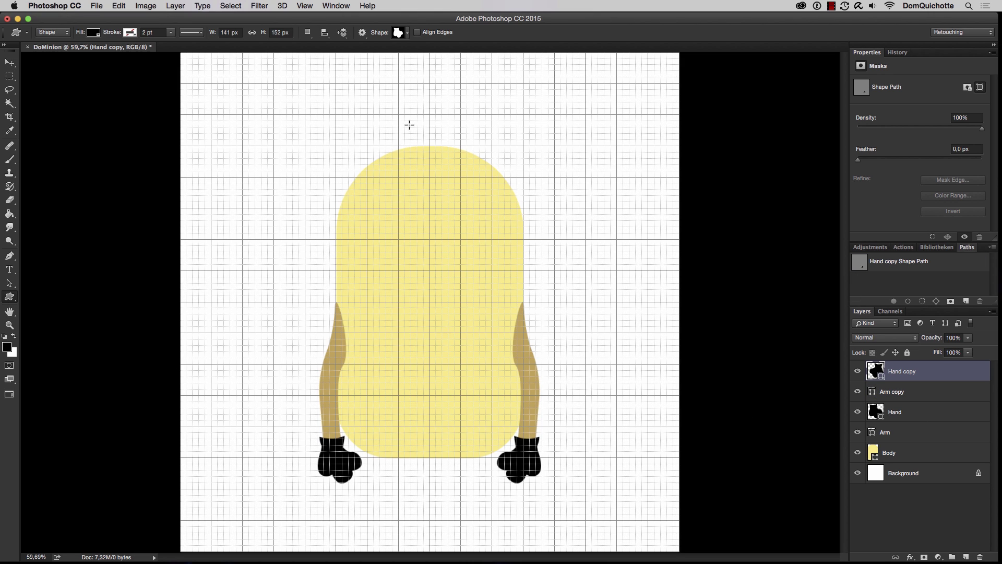
click(408, 33)
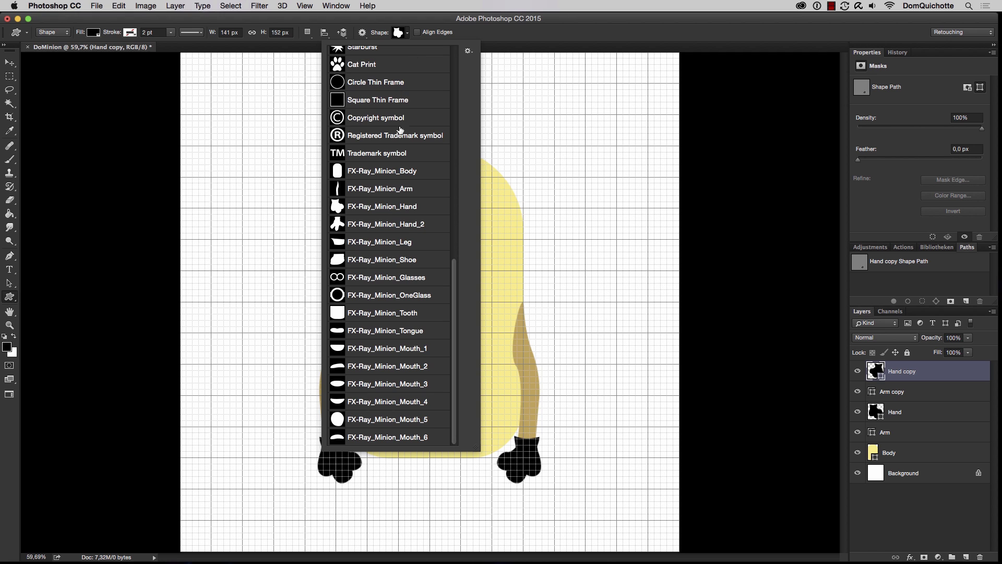
click(409, 246)
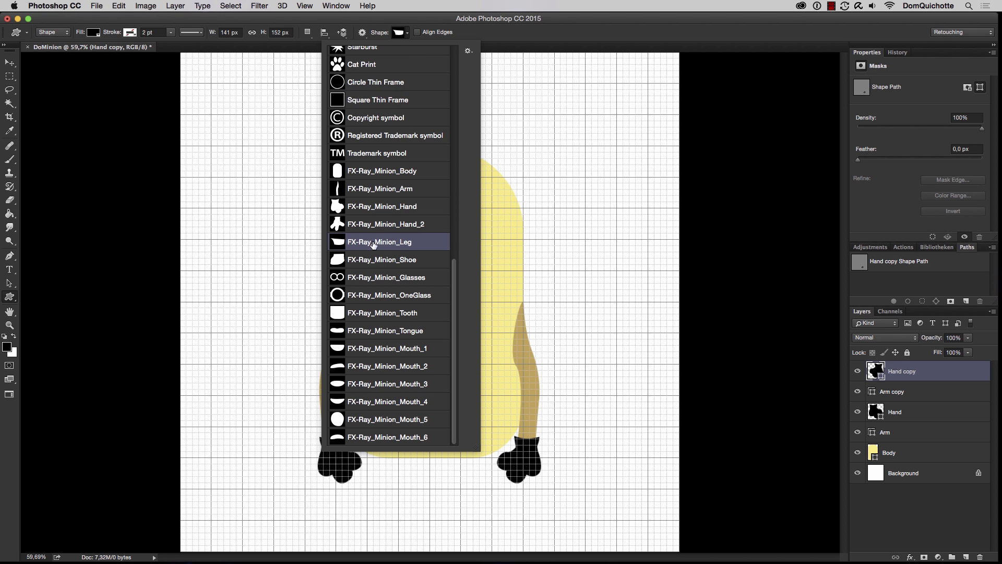
drag(373, 507, 433, 494)
drag(466, 443, 494, 365)
key(v)
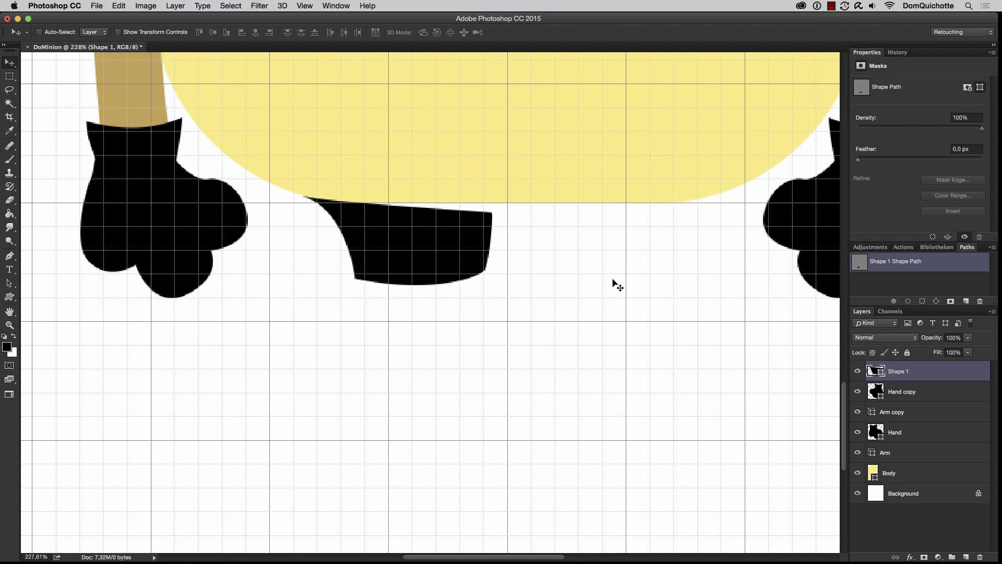
Step: Nudge the leg slightly up and left so that its tip meets the body's lower-left curve
click(457, 238)
mouse_move(446, 233)
mouse_down()
mouse_move(447, 243)
mouse_move(446, 234)
mouse_up()
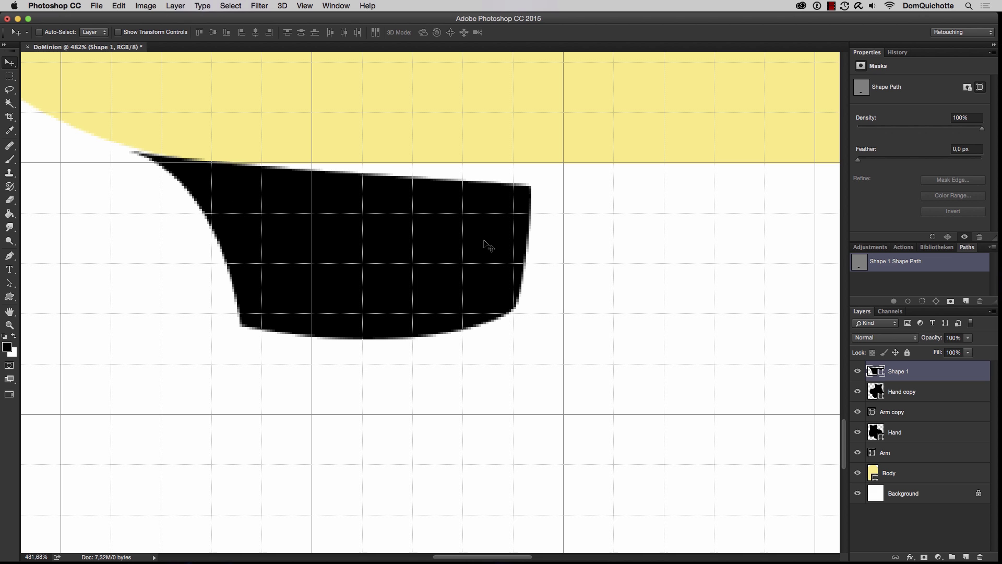
drag(514, 181, 496, 213)
scroll(499, 215, down, 1)
Step: Change the leg shape's fill to hue 40, saturation 60 and brightness 80
double_click(877, 372)
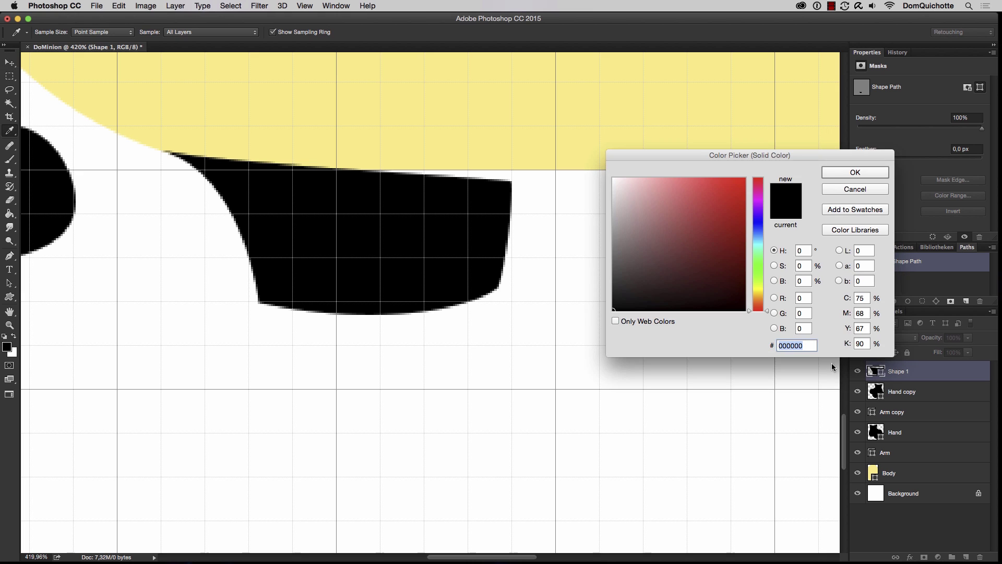
click(794, 251)
text(40)
key(Tab)
text(60)
key(Tab)
text(80)
key(Return)
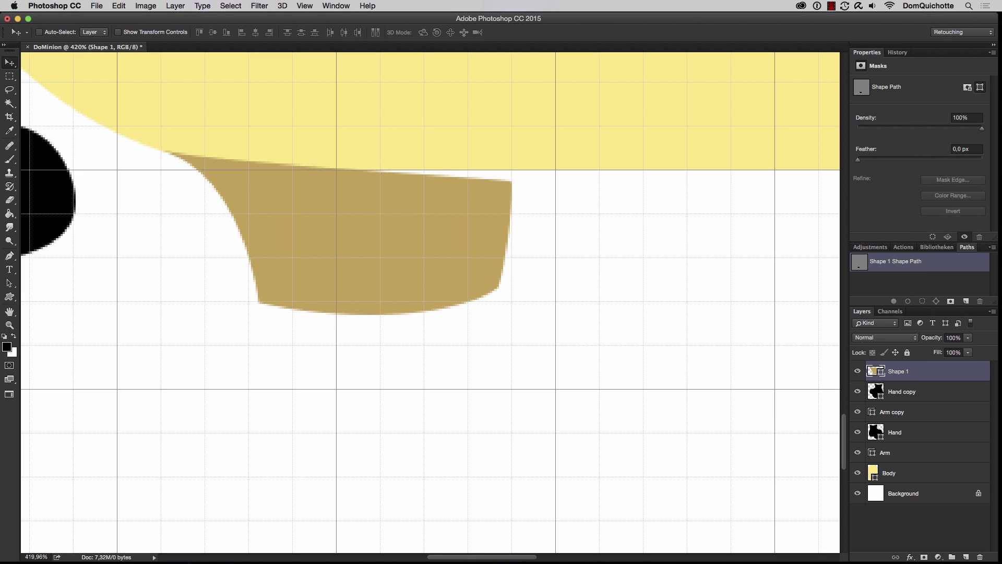
Step: Rename the leg's Shape 1 layer to Leg
double_click(891, 372)
text(Leg)
key(Return)
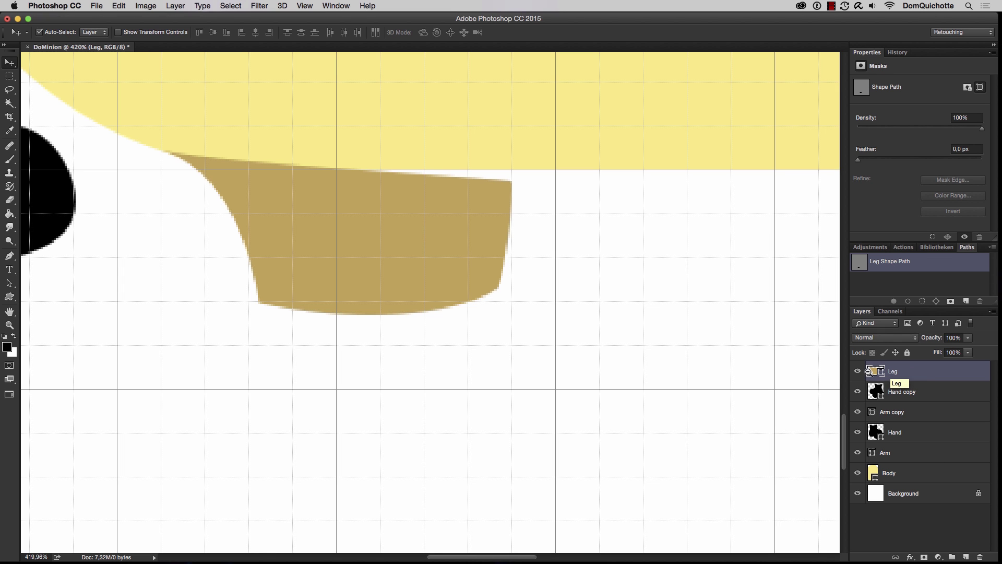
Step: Deselect the leg path and draw the FX-Ray_Minion_Shoe custom shape on a new layer just below the leg
scroll(251, 307, down, 5)
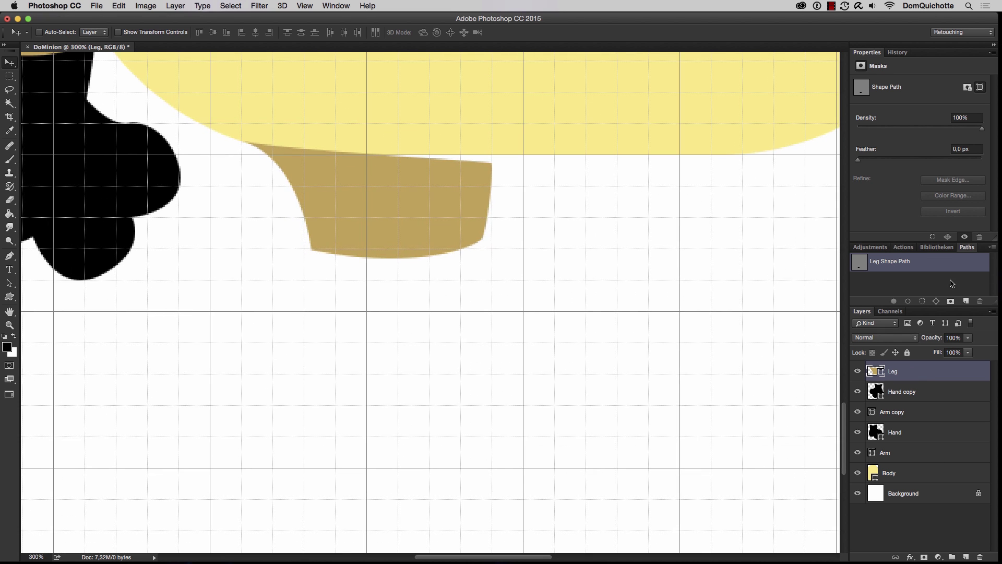
click(941, 292)
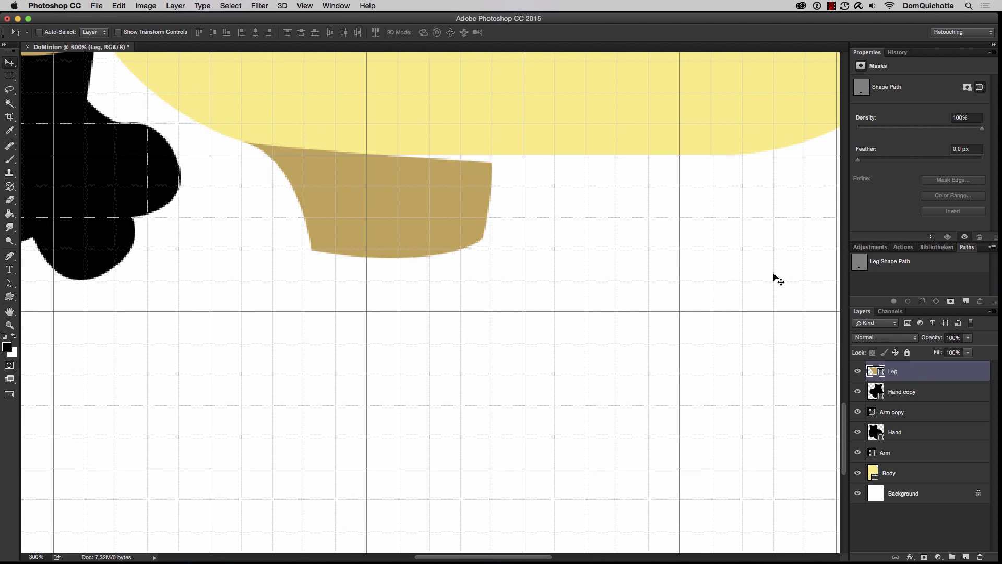
click(10, 296)
click(407, 33)
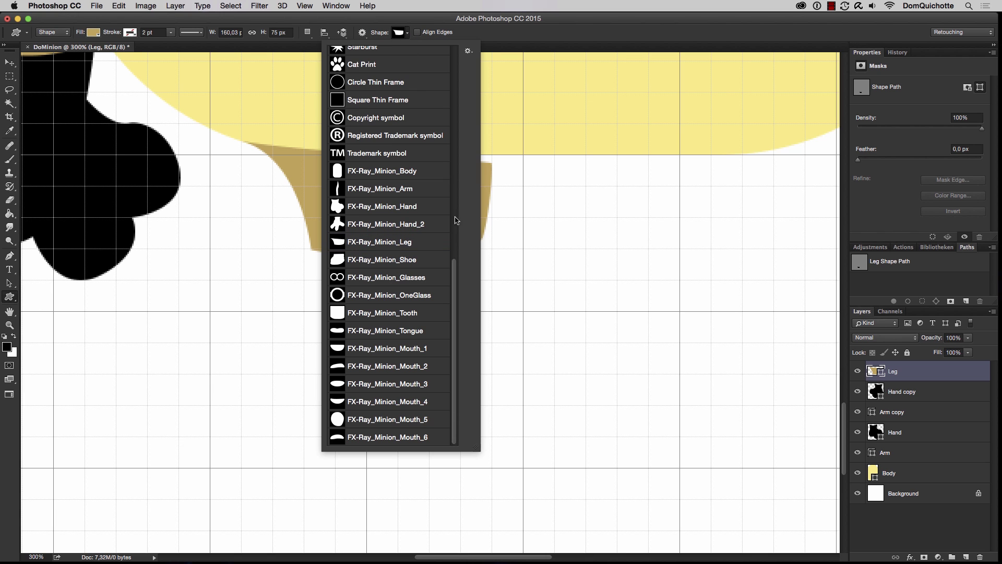
click(411, 260)
click(407, 254)
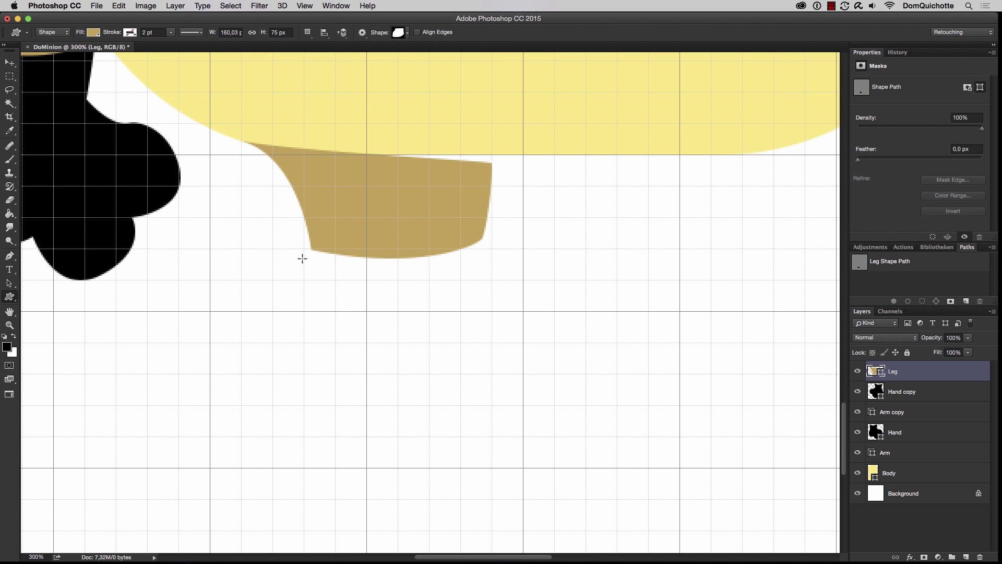
drag(368, 277, 538, 411)
Step: Fill the shoe shape with black (000000)
double_click(880, 369)
drag(691, 204, 577, 340)
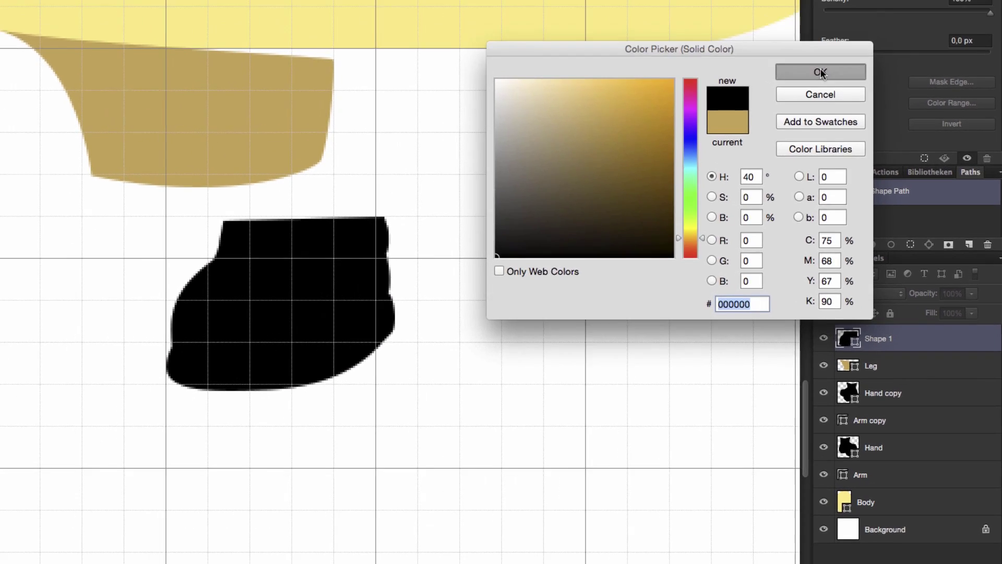
click(820, 73)
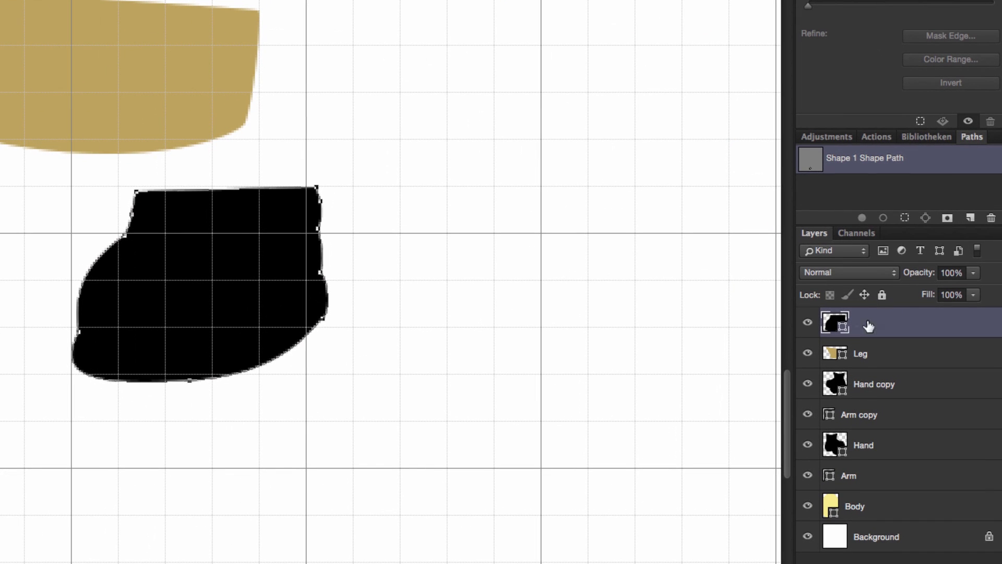
Step: Rename the shoe's layer to Show
double_click(877, 341)
text(Show)
key(Return)
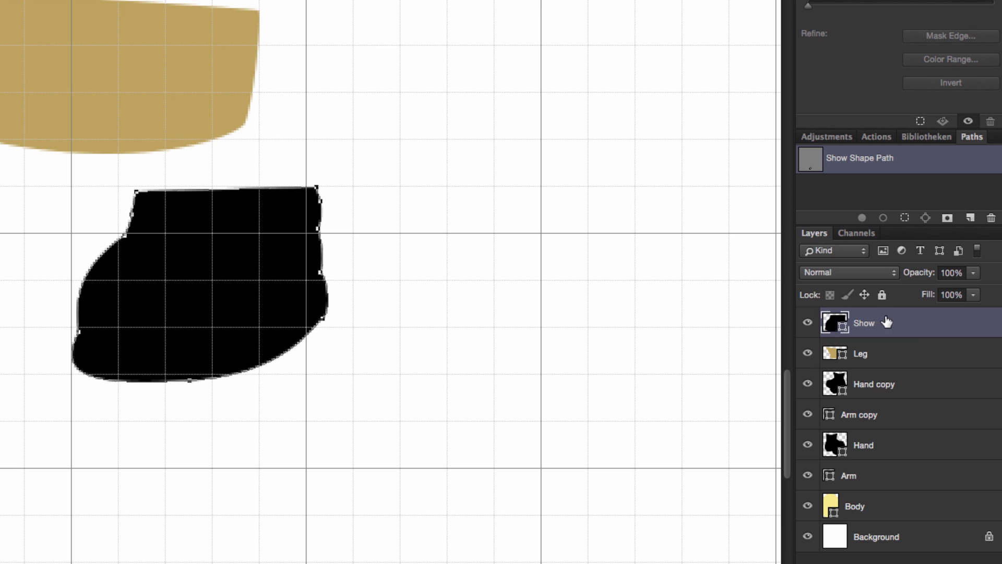
Step: Place the Show layer directly beneath the Leg layer and fit the shoe under the leg's lower edge
drag(890, 322, 919, 376)
drag(384, 355, 316, 295)
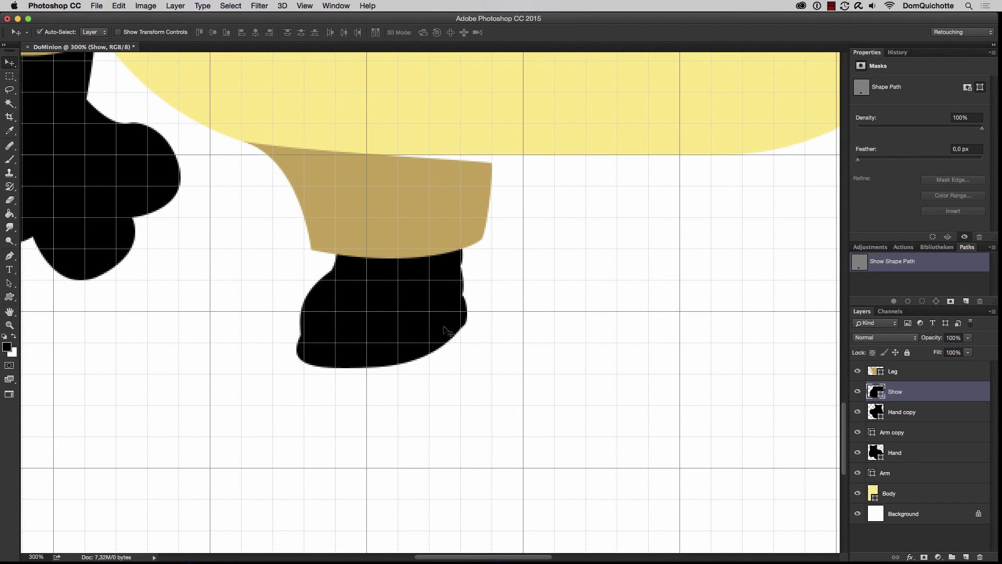
key(super+0)
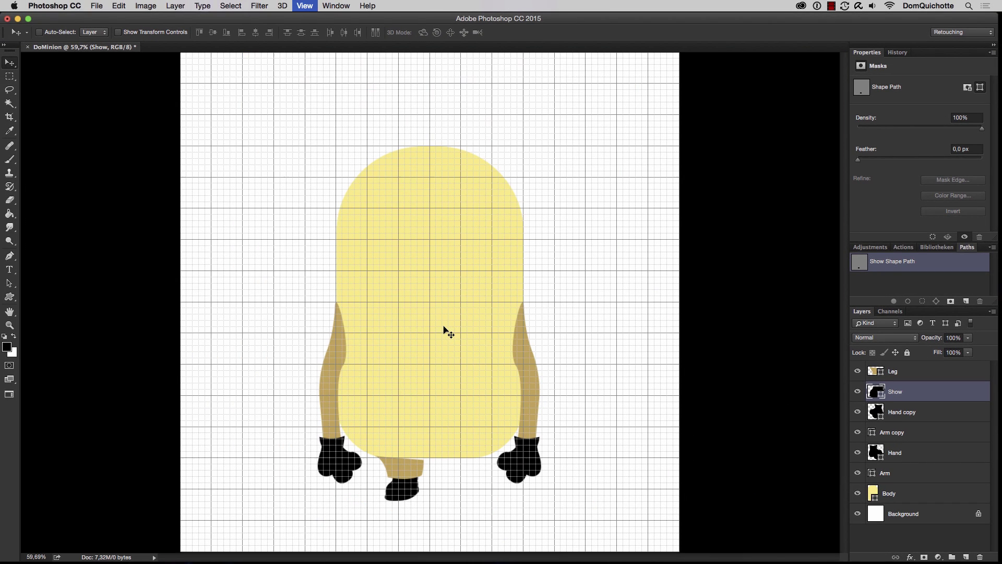
Step: Duplicate the Leg and Show layers together, flip the copies horizontally and place them as the second leg on the body's opposite side
scroll(459, 475, up, 10)
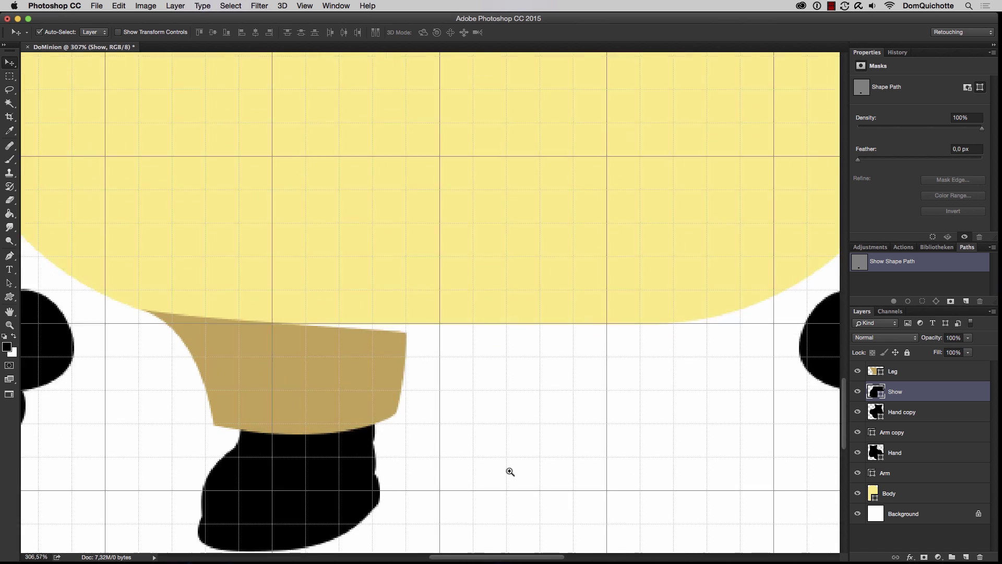
shift+click(894, 372)
key(super+j)
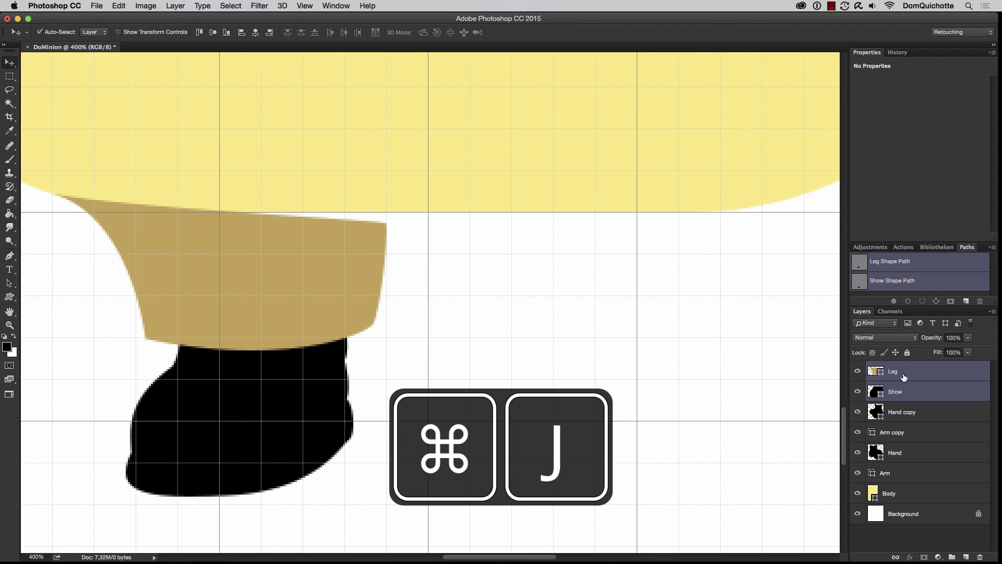
key(super+t)
right_click(316, 292)
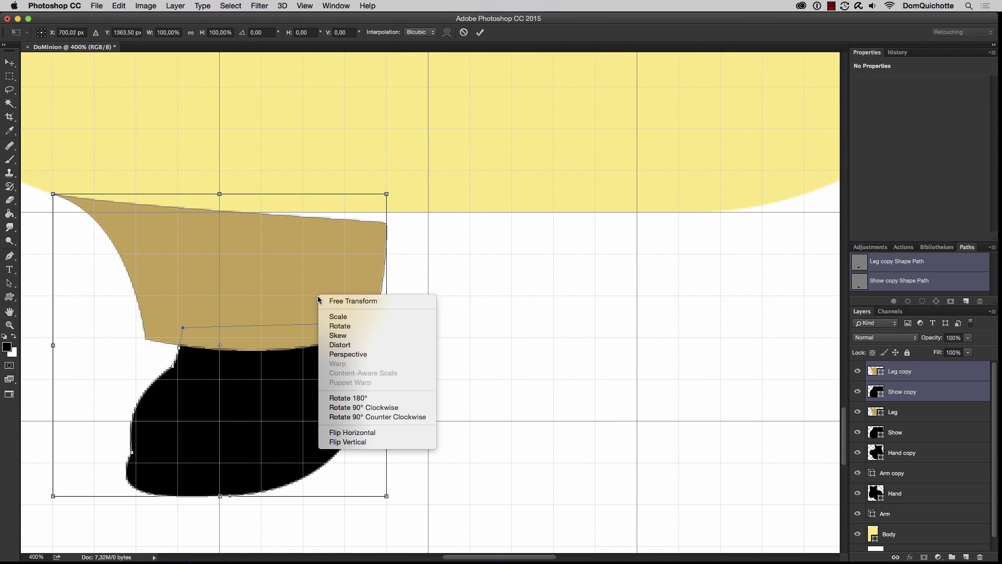
click(358, 433)
drag(384, 423, 671, 284)
key(Return)
key(super+0)
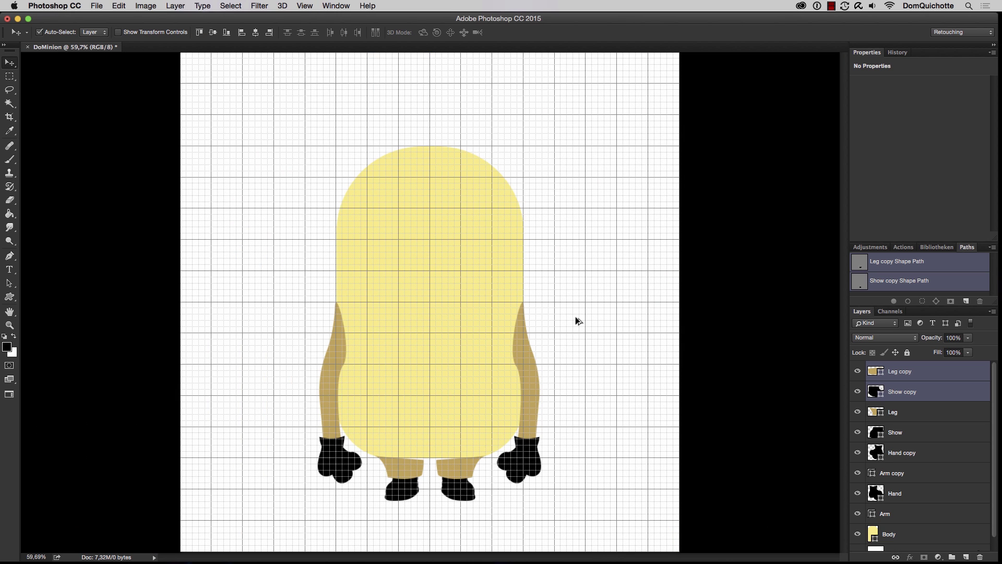
Step: Hide the grid and select the Body layer
key(super+apostrophe)
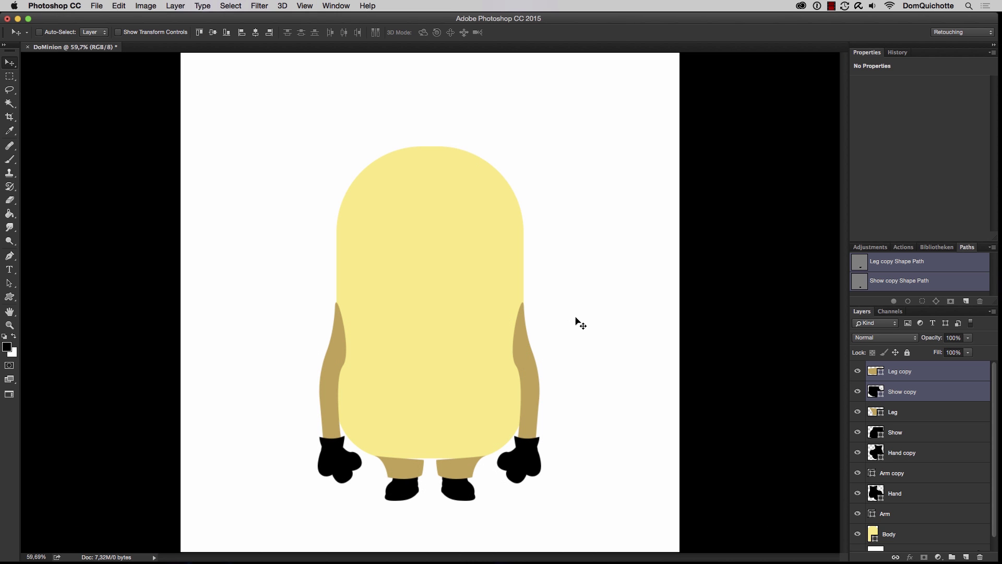
click(965, 247)
click(910, 484)
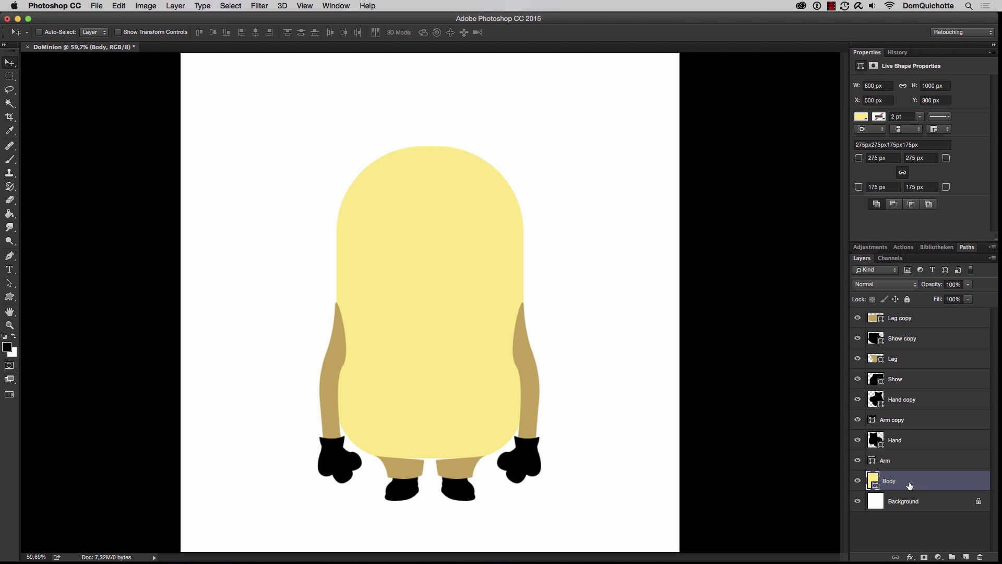
key(super+t)
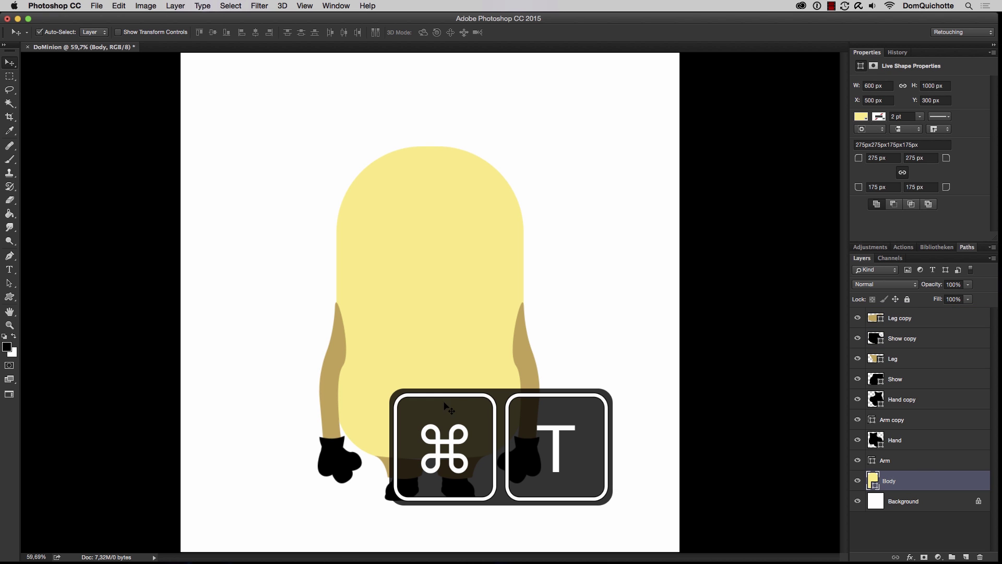
drag(430, 148, 431, 75)
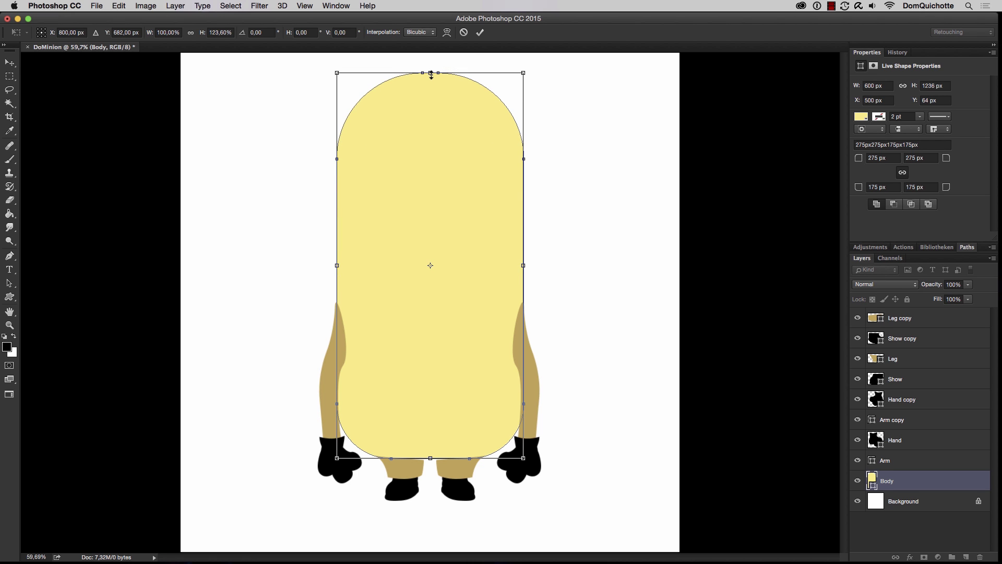
key(Escape)
Step: Show the grid and warp the body shape so its lower edge bulges slightly downward between the legs
scroll(421, 343, up, 1)
drag(425, 337, 440, 275)
key(ctrl+t)
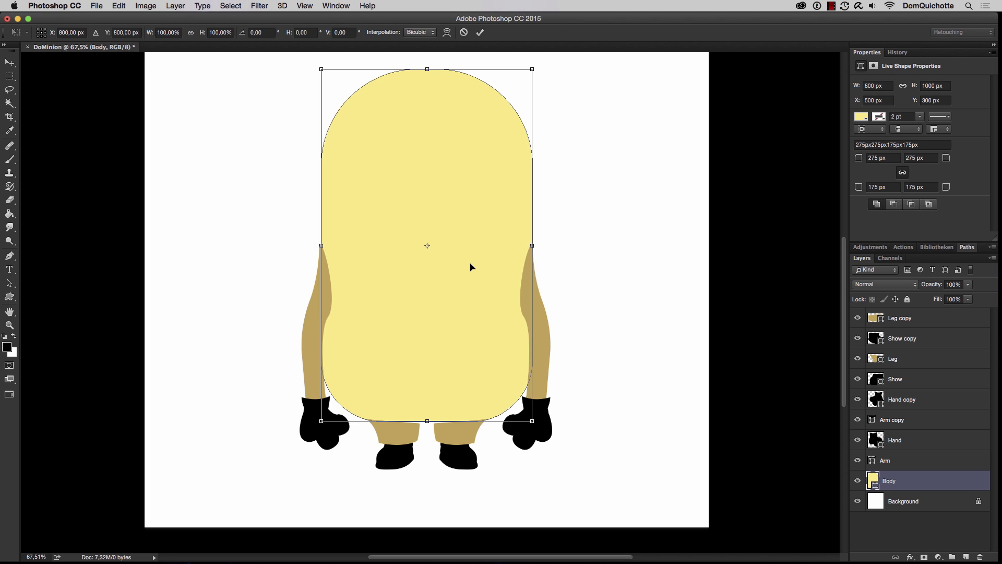
click(447, 32)
drag(426, 438, 464, 414)
click(305, 6)
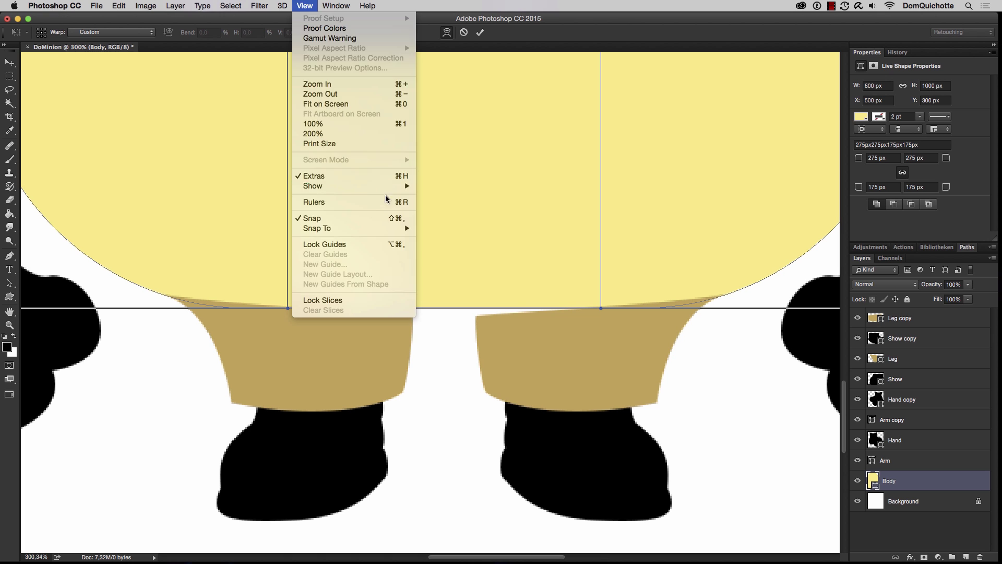
mouse_move(323, 185)
click(447, 216)
drag(443, 308, 443, 320)
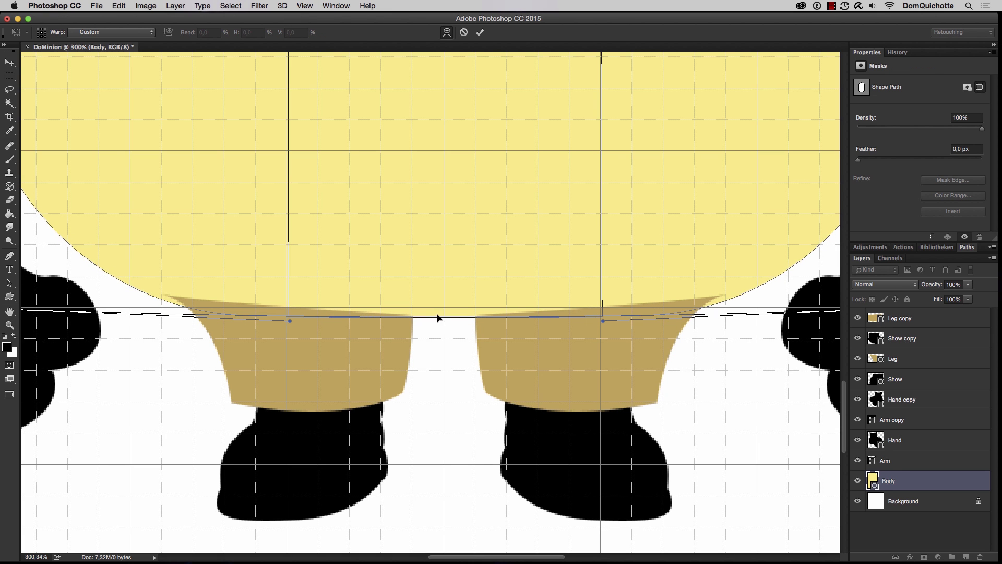
key(Return)
key(super+0)
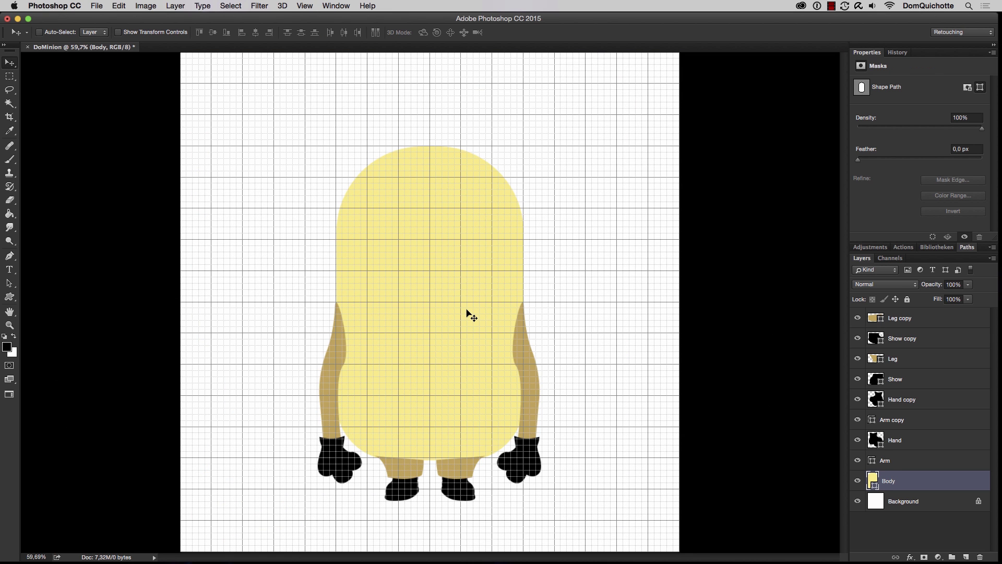
Step: Draw the FX-Ray_Minion_Glasses custom shape, about 485 by 260 px, on the upper body in a new layer above Leg copy
click(930, 319)
click(967, 247)
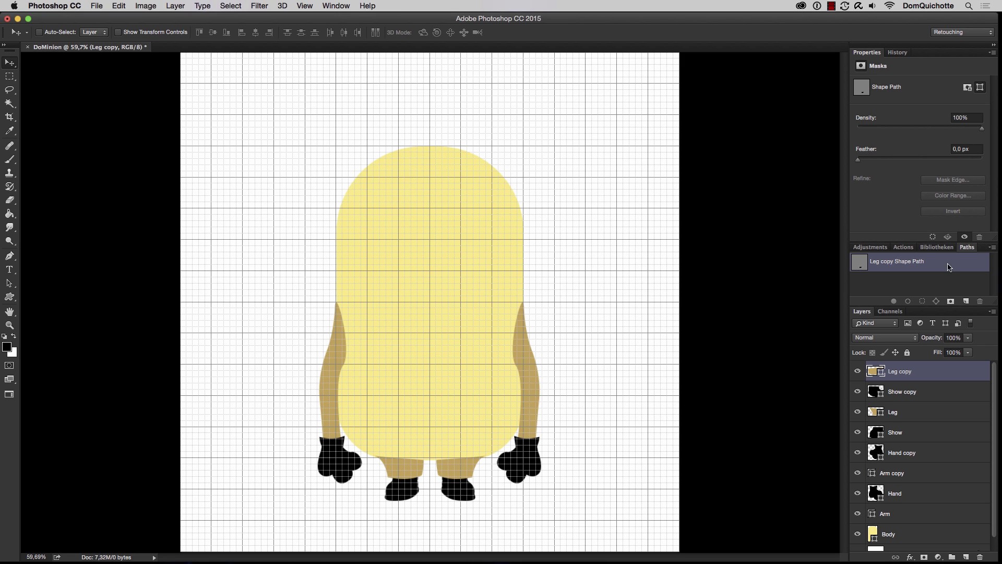
click(905, 291)
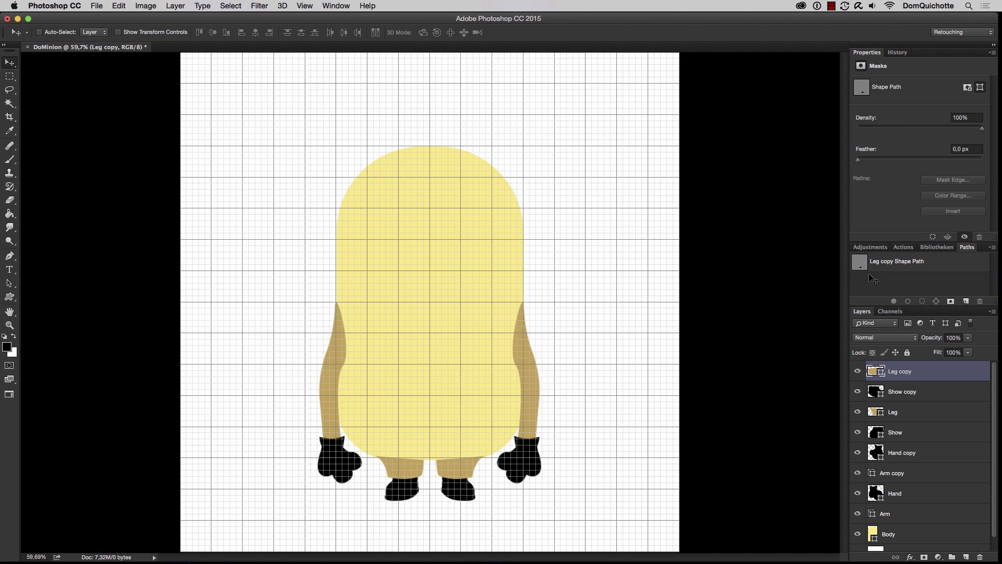
click(9, 297)
click(406, 32)
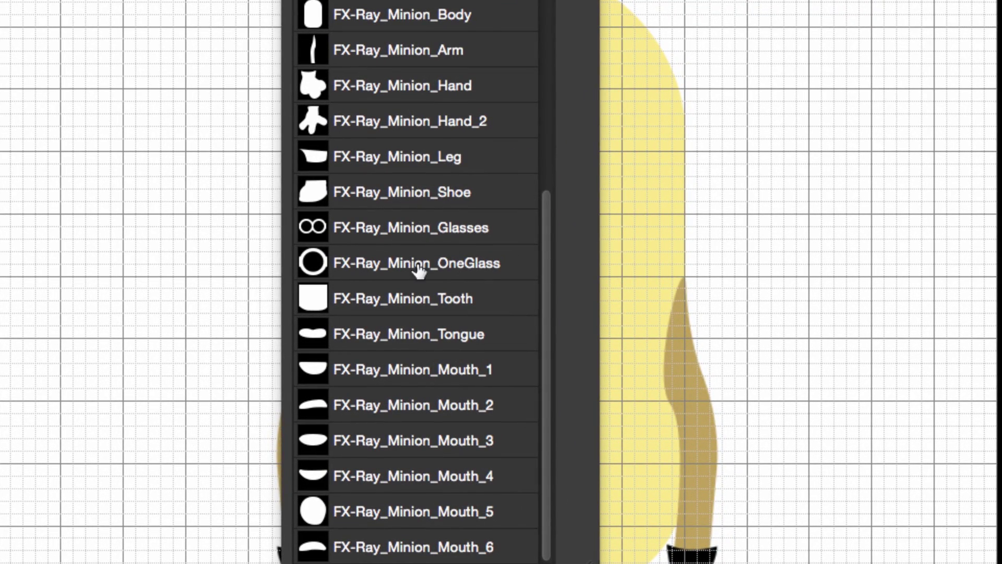
click(386, 238)
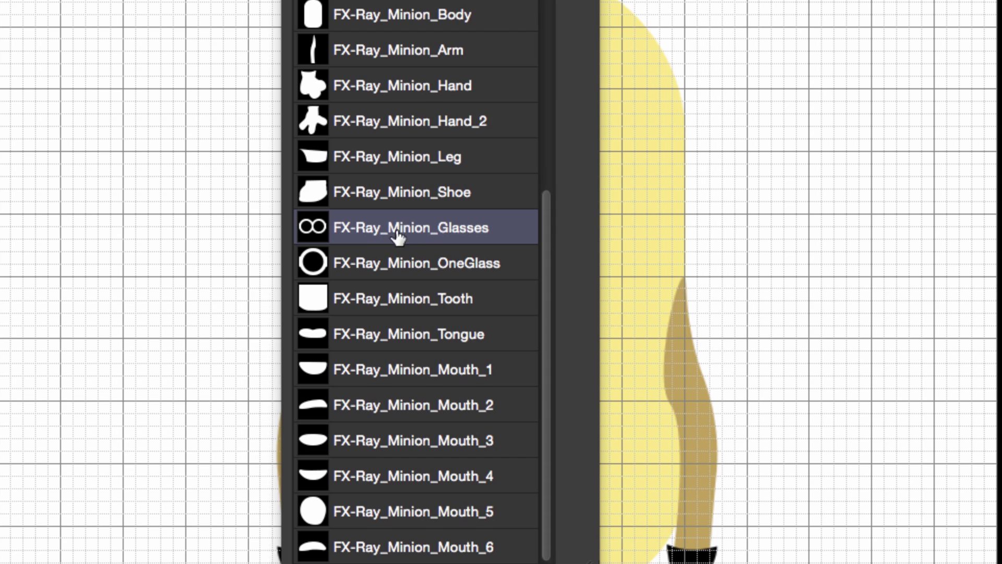
double_click(322, 239)
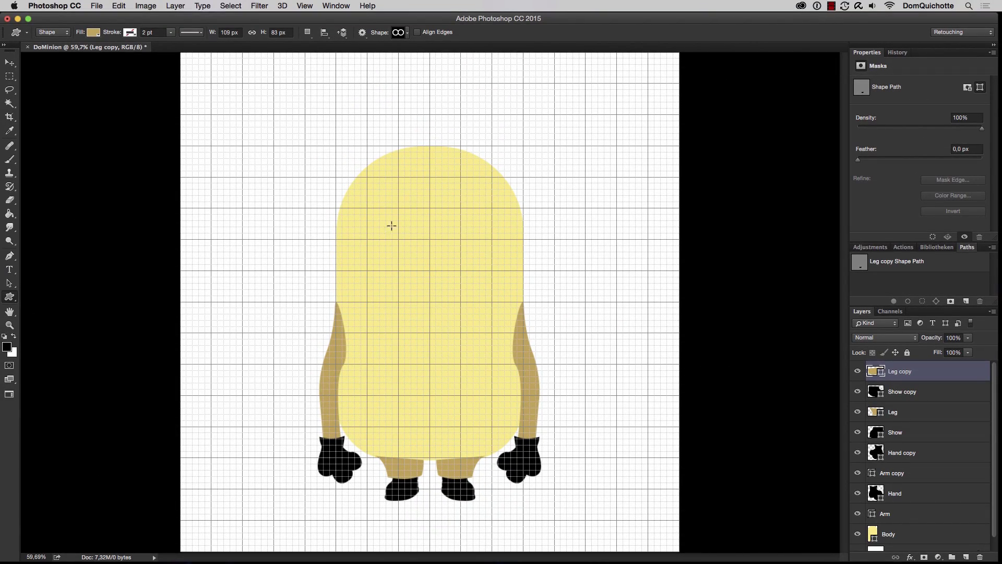
drag(342, 195, 520, 259)
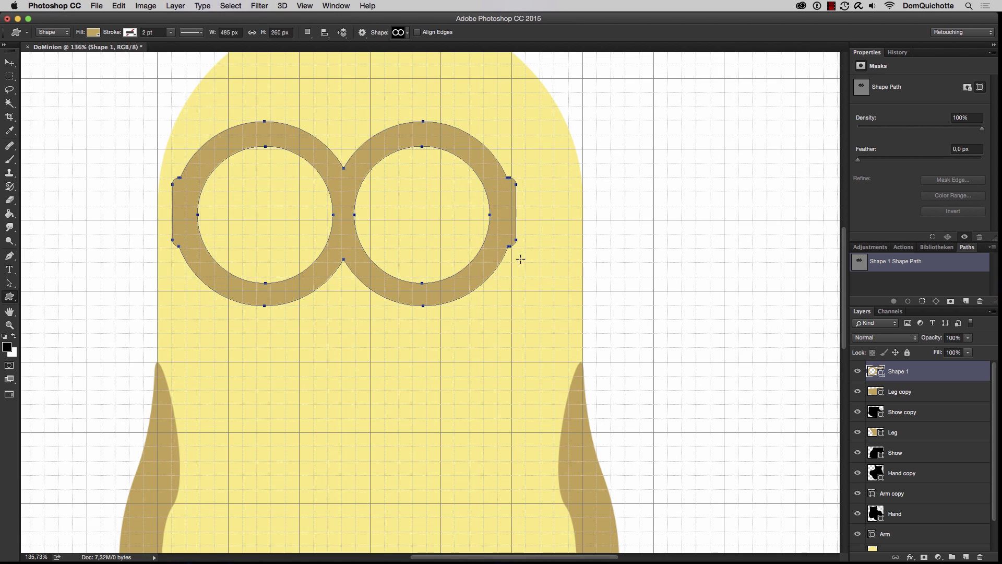
Step: Fill the glasses shape with black (000000)
double_click(875, 374)
drag(694, 305, 600, 342)
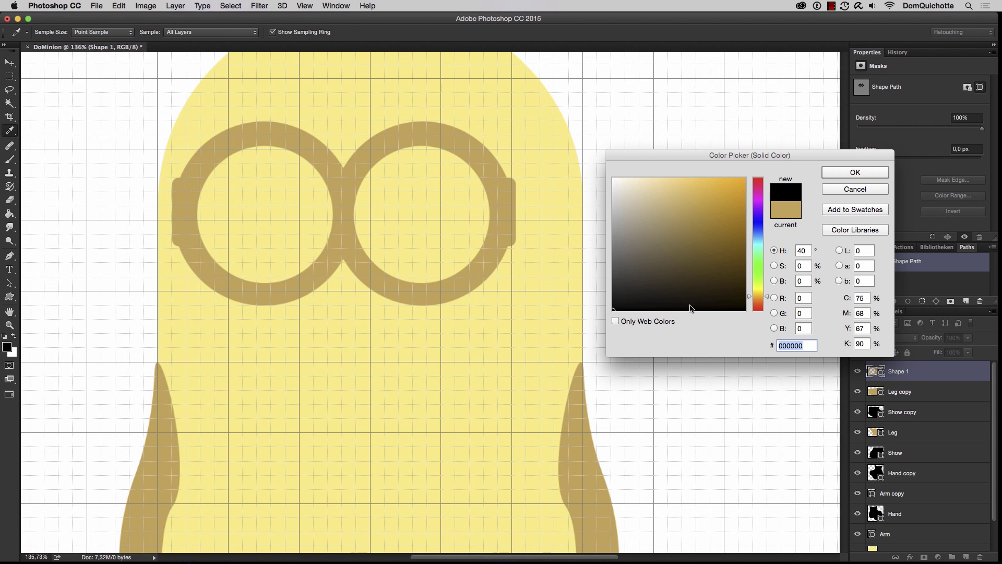
click(855, 173)
Step: Centre the glasses horizontally on the body and scale them proportionally to about 103%
key(v)
drag(491, 232, 519, 224)
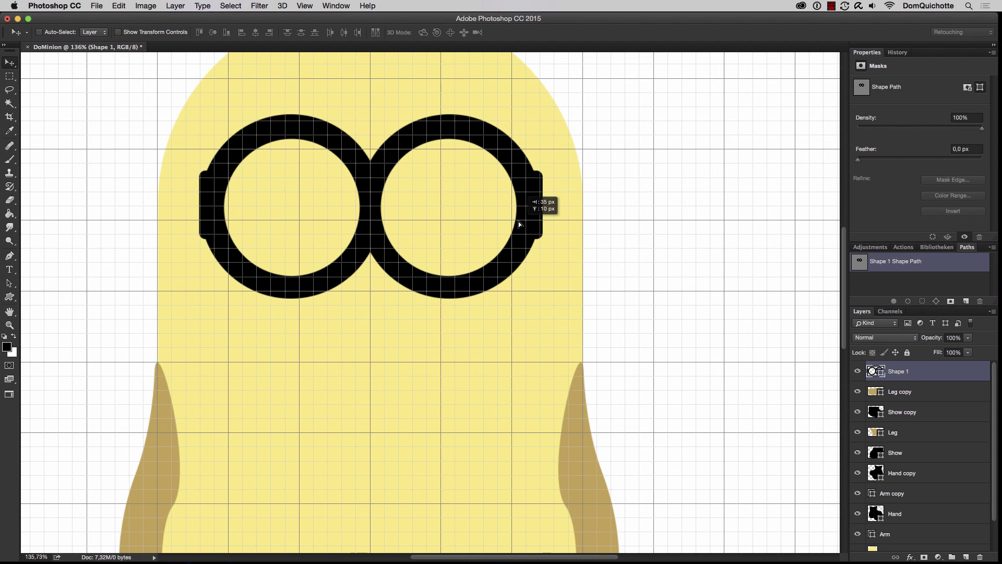
key(ctrl+t)
drag(543, 113, 550, 109)
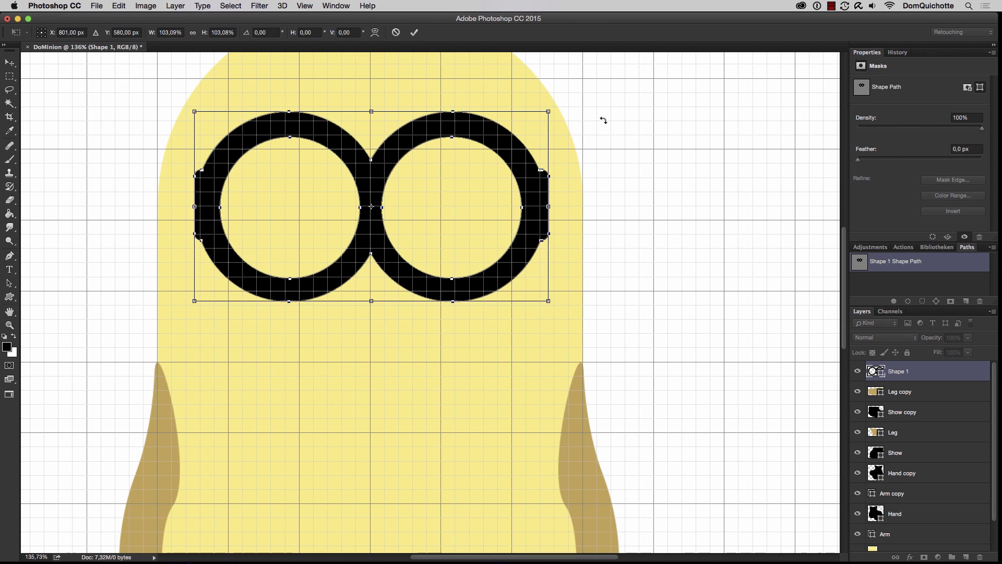
key(Return)
Step: Rename the glasses' Shape 1 layer to Glasses
double_click(896, 374)
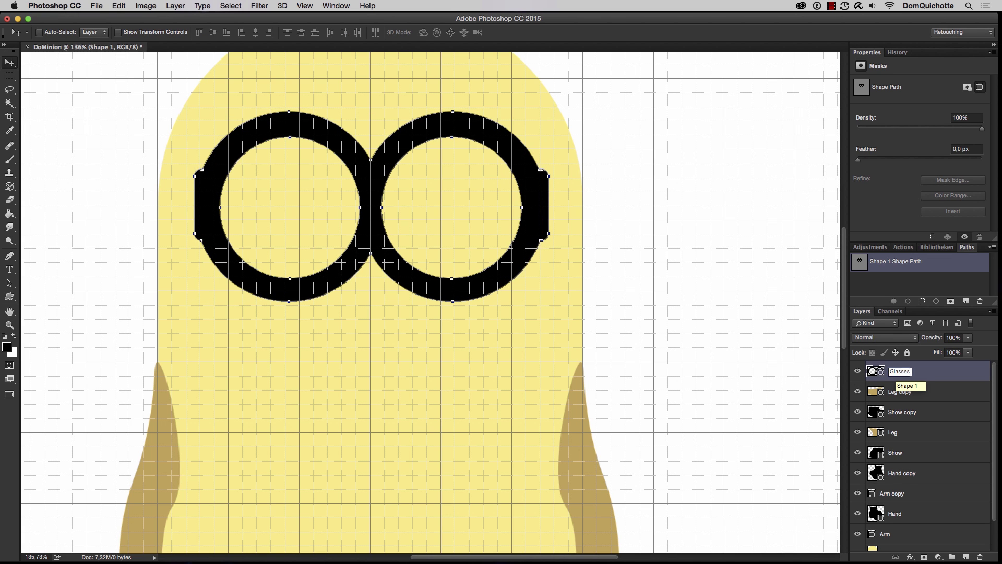
text(Glasses)
key(Return)
Step: Deselect the glasses path, draw a circle about 207 px wide over the left lens opening and fill it with white
click(864, 289)
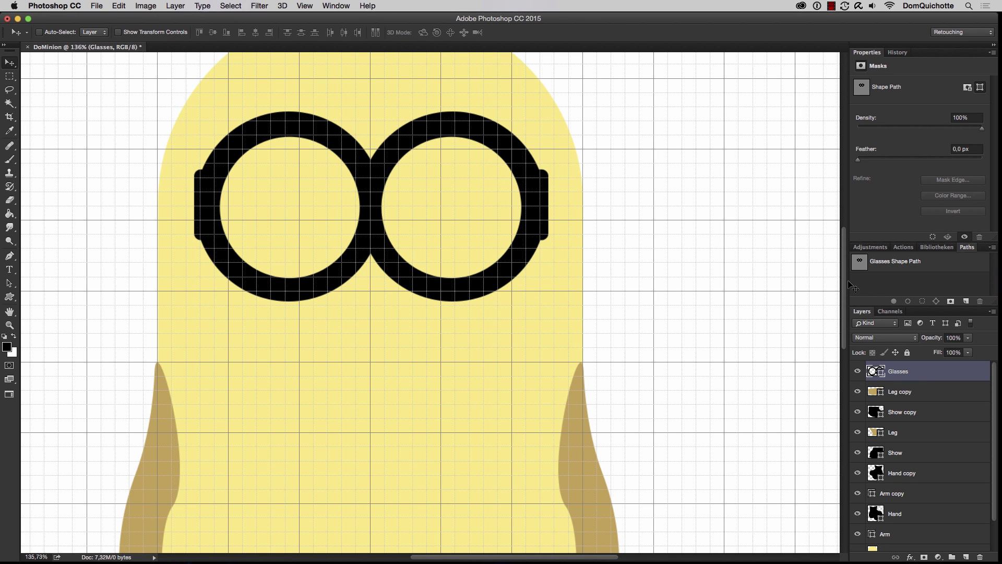
drag(9, 297, 46, 319)
drag(215, 136, 427, 282)
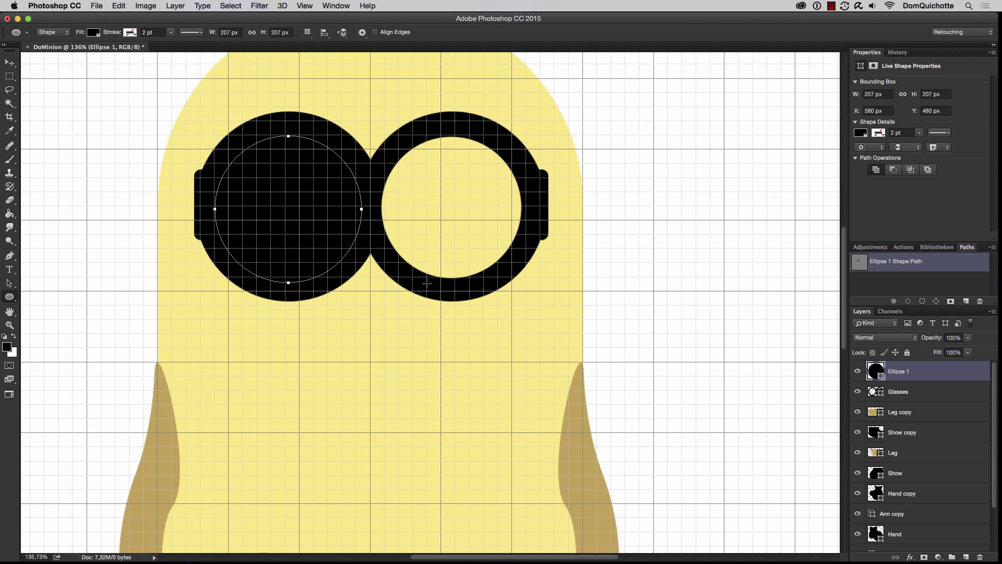
double_click(878, 372)
click(593, 104)
click(860, 173)
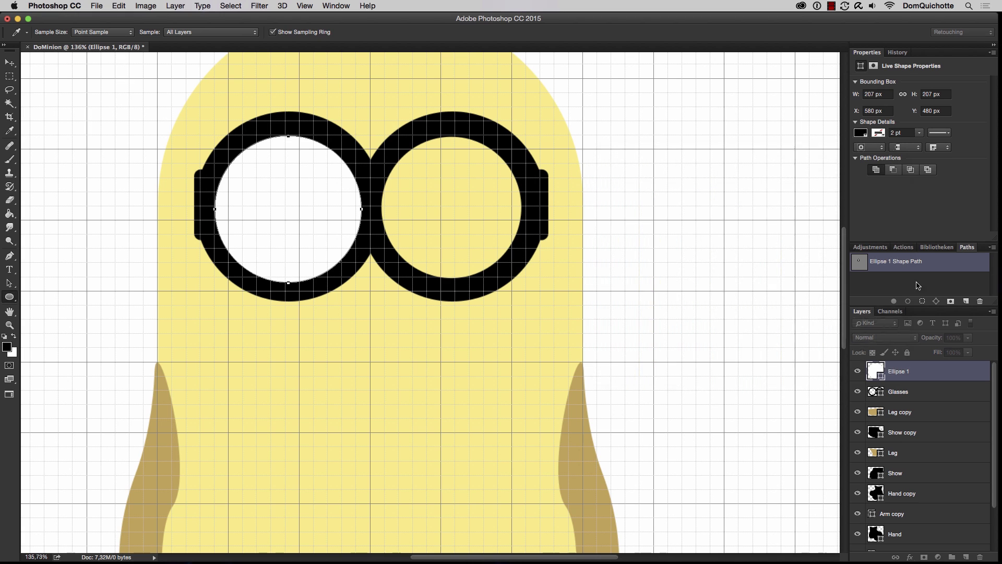
Step: Move the white circle's layer below Glasses and squash it symmetrically to an oval about 148 px high
drag(932, 374, 902, 394)
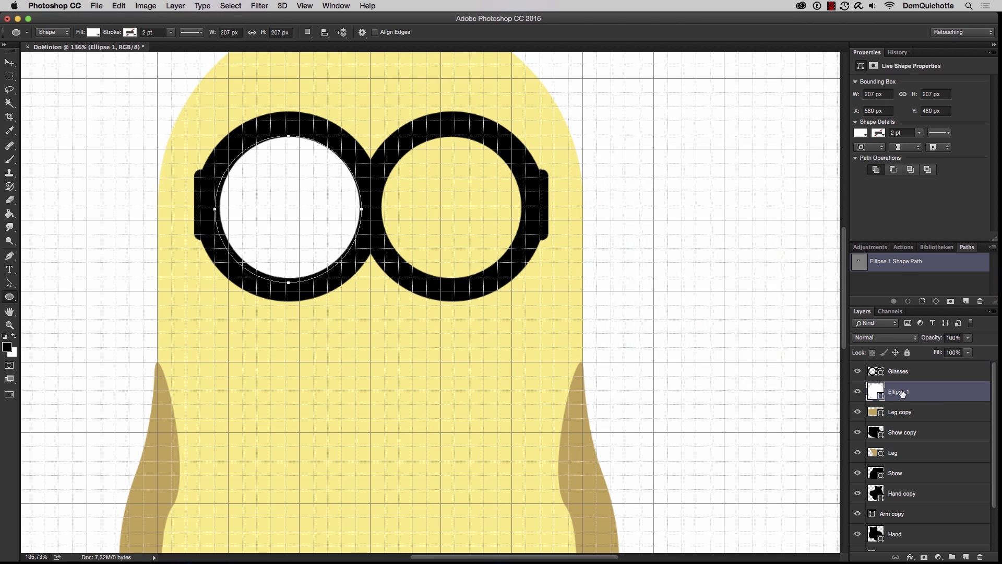
key(super+t)
drag(288, 136, 288, 157)
key(Return)
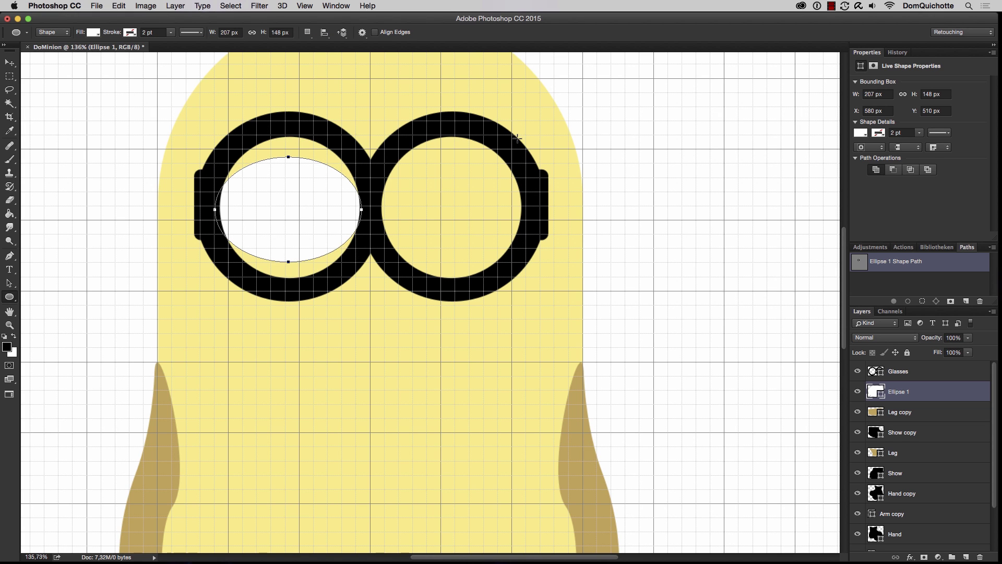
Step: Rename the white oval's Ellipse 1 layer to Eye
double_click(898, 391)
text(Eye)
key(Return)
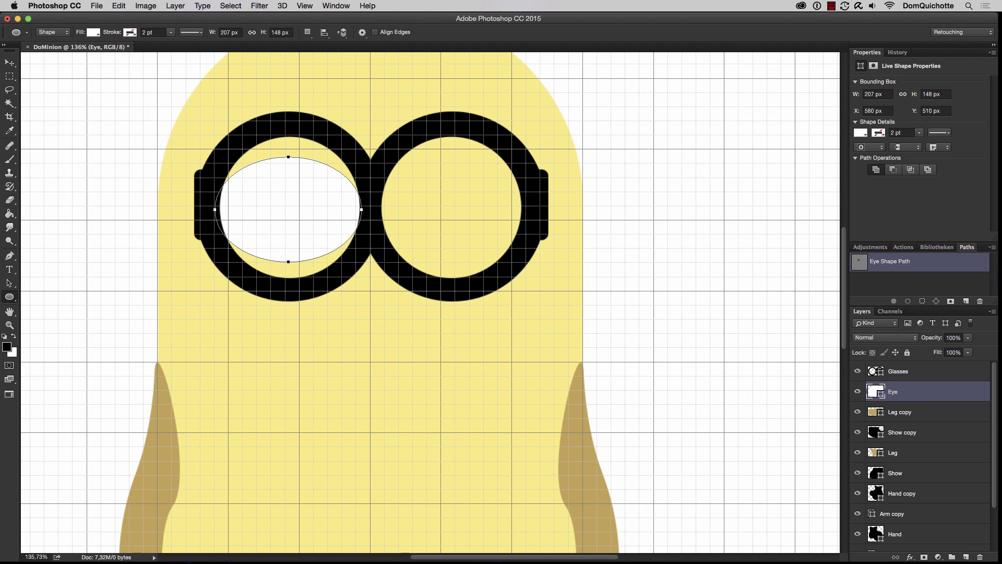
Step: Deselect the Eye path, draw a circle about 69 px wide in the inner half of the white oval and fill it with black
click(919, 282)
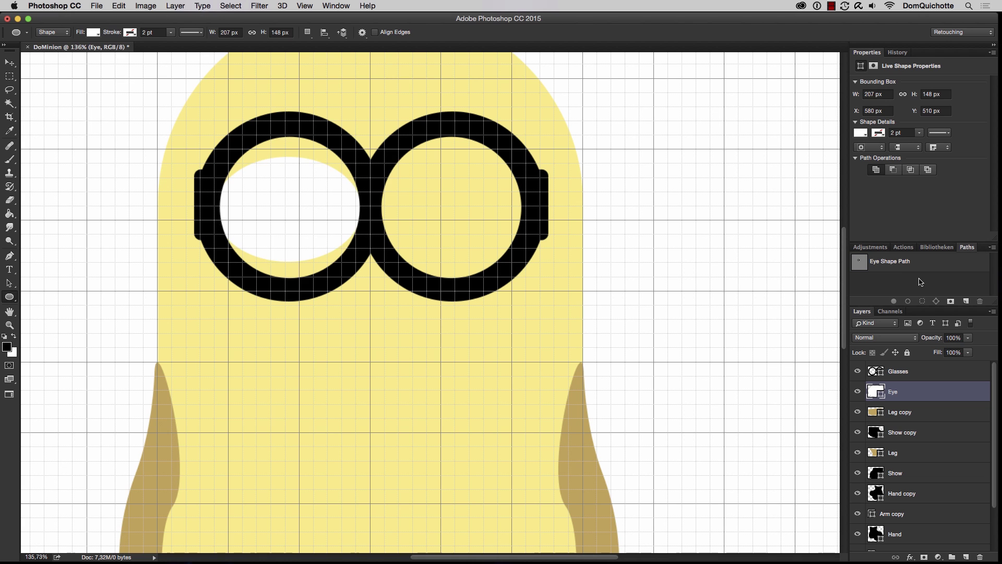
drag(233, 240, 279, 242)
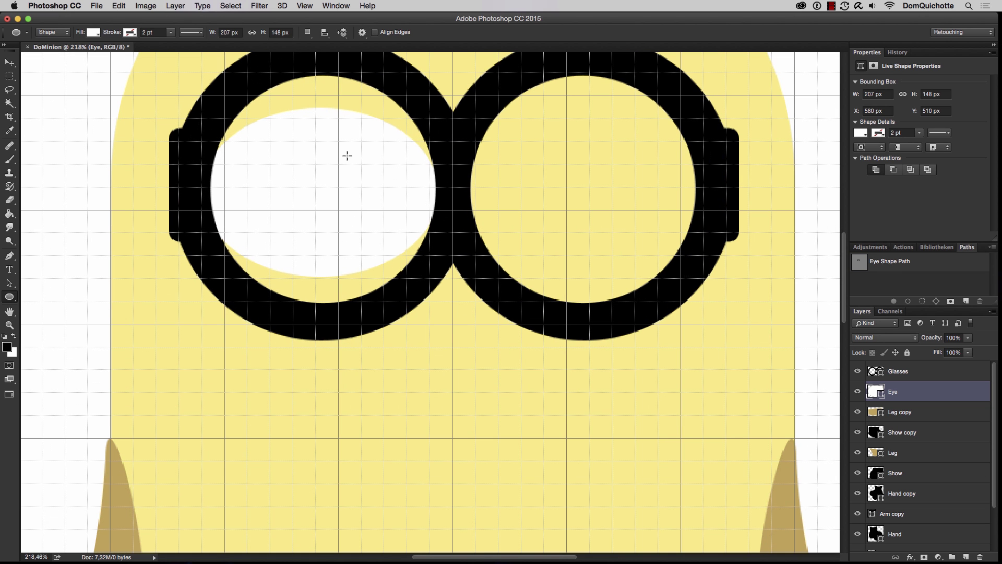
drag(347, 155, 427, 245)
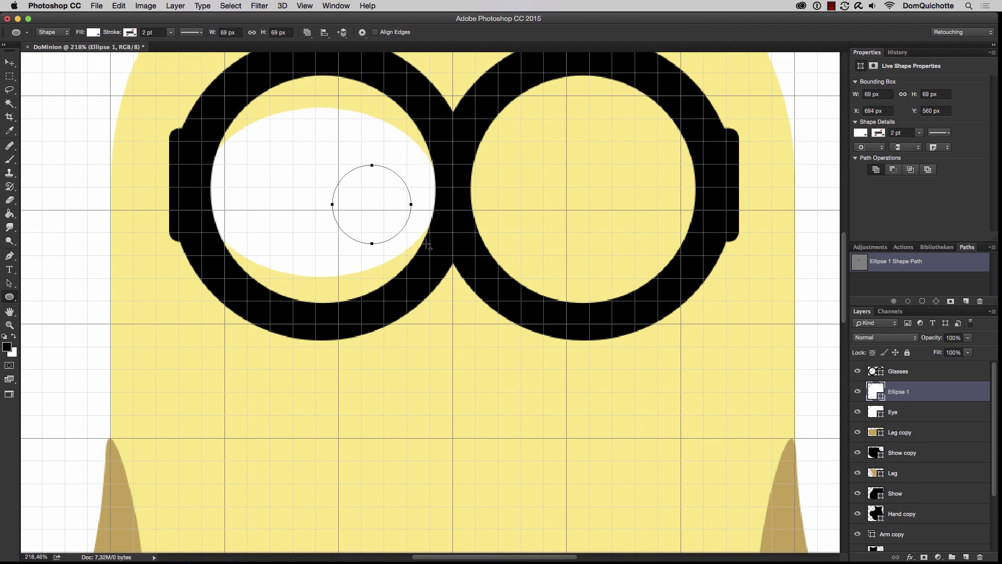
double_click(883, 400)
click(550, 337)
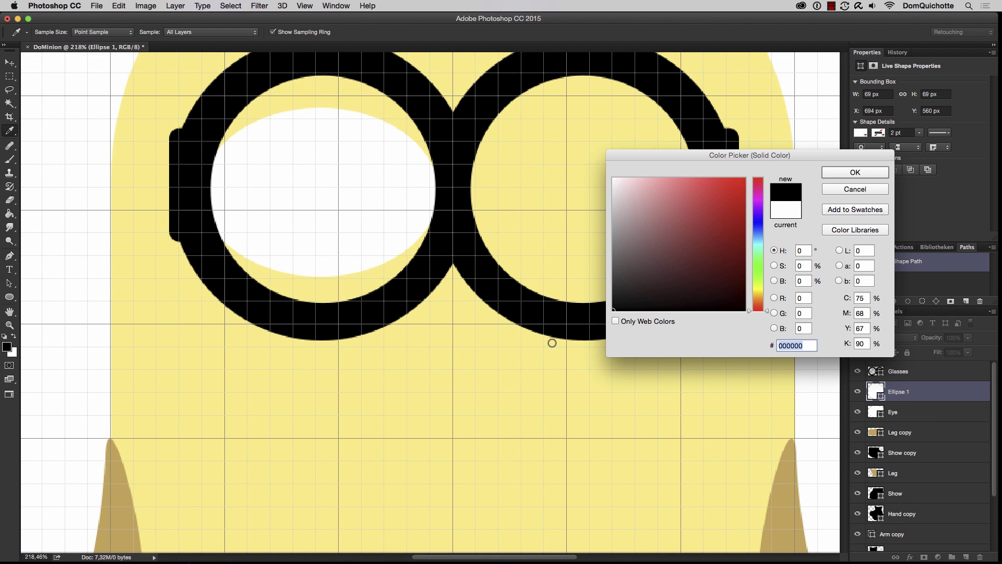
click(838, 176)
Step: Scale the black circle down proportionally to about 60 px and position it inside the white eye
key(v)
key(ctrl+t)
drag(411, 166, 406, 171)
key(Return)
drag(402, 217, 403, 211)
Step: Rename the black circle's Ellipse 1 layer to Iris
double_click(899, 392)
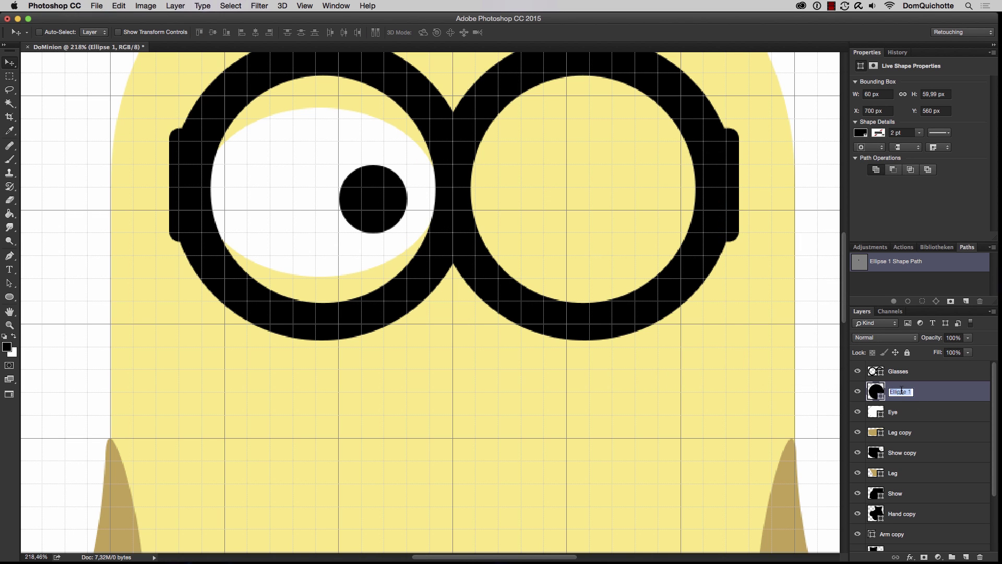
text(Iris)
key(Return)
Step: Duplicate the Iris and Eye layers together, flip the copies horizontally and place them behind the right lens opening
shift+click(924, 412)
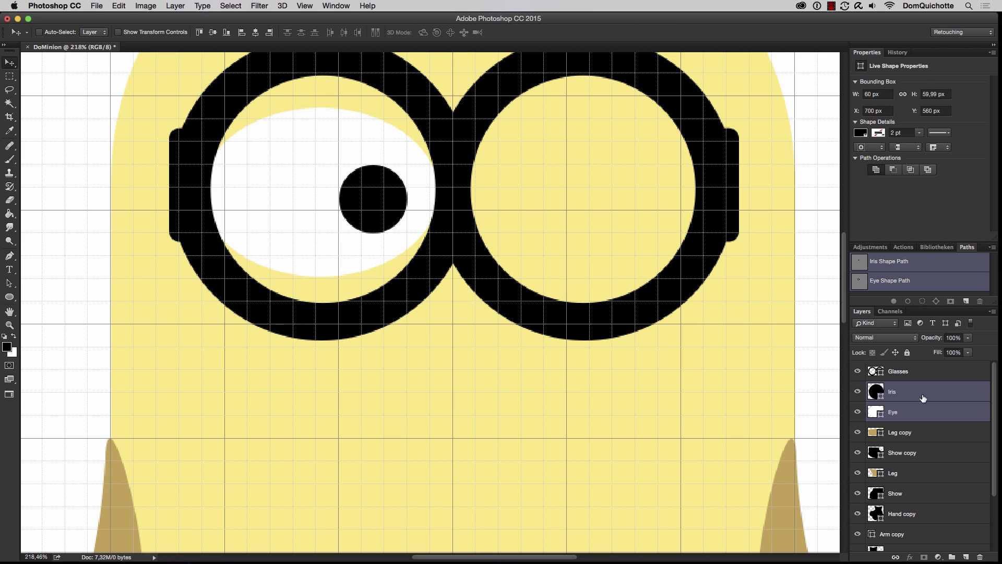
key(super+j)
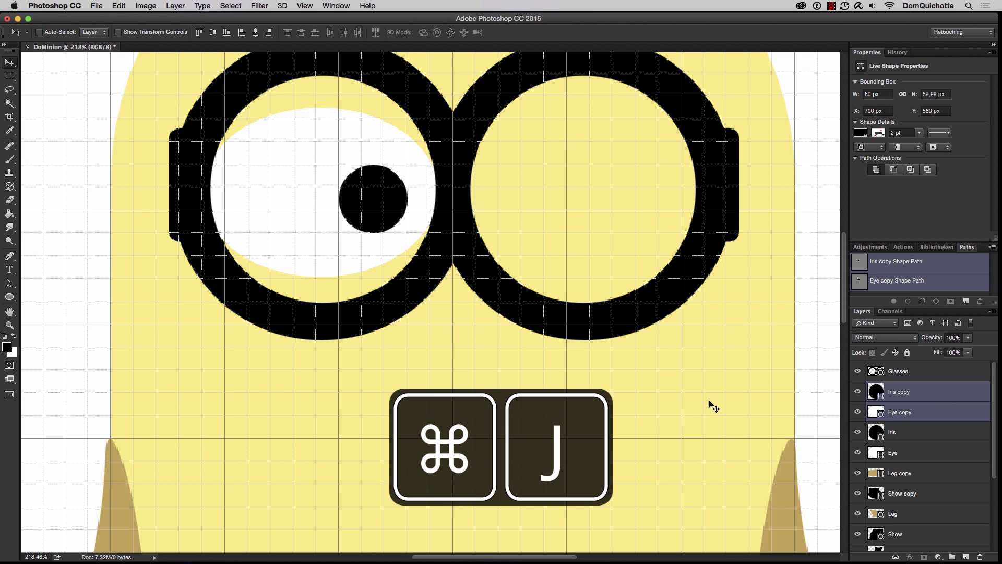
key(super+t)
right_click(367, 202)
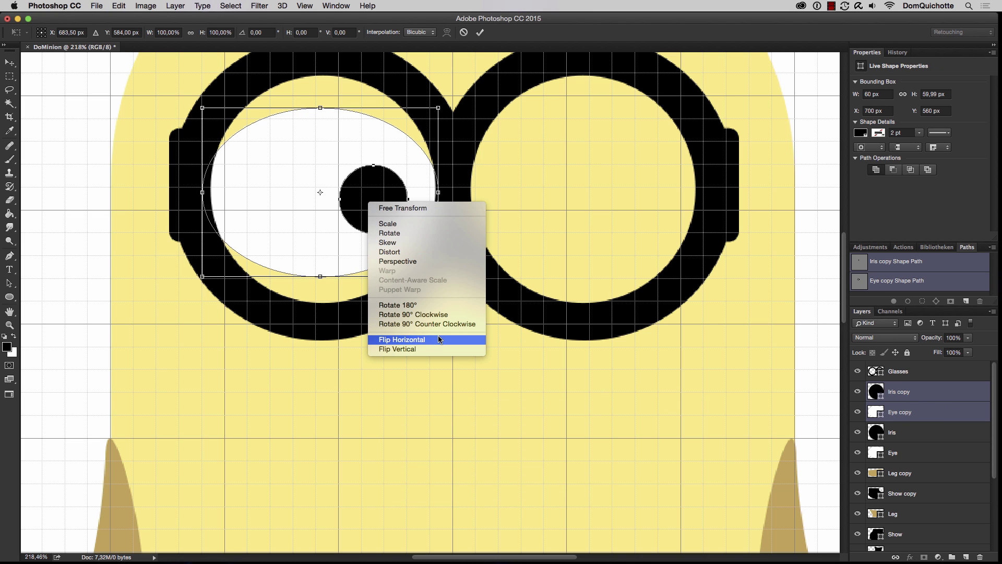
click(438, 339)
drag(322, 193, 588, 194)
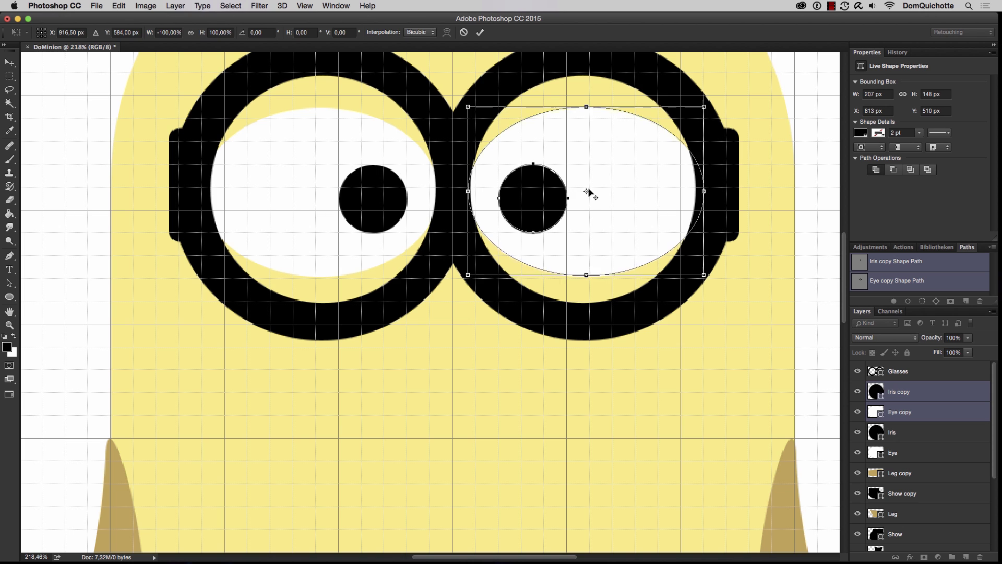
key(Return)
Step: Hide the grid and add a new layer named Elastic directly above Iris copy
key(super+0)
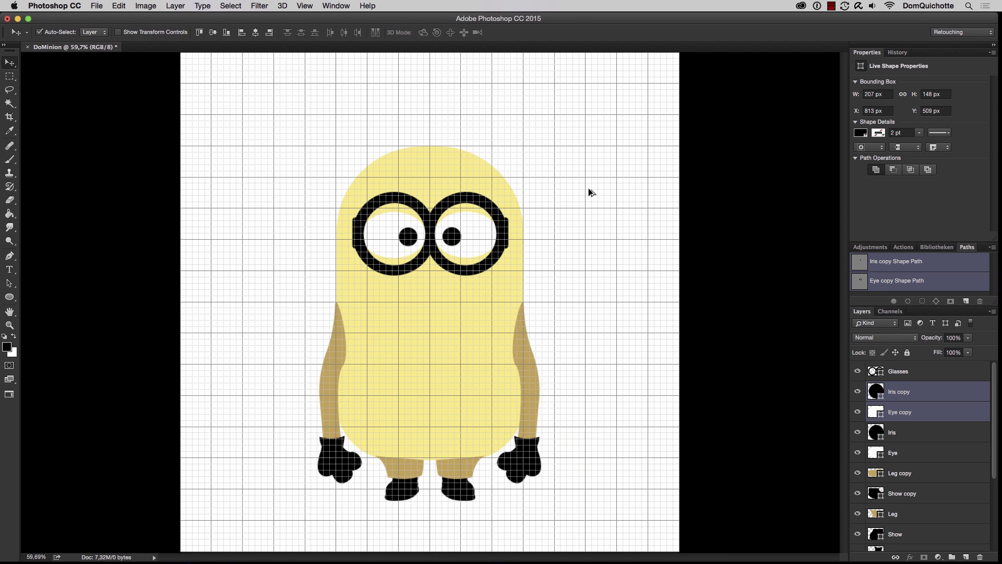
key(super+apostrophe)
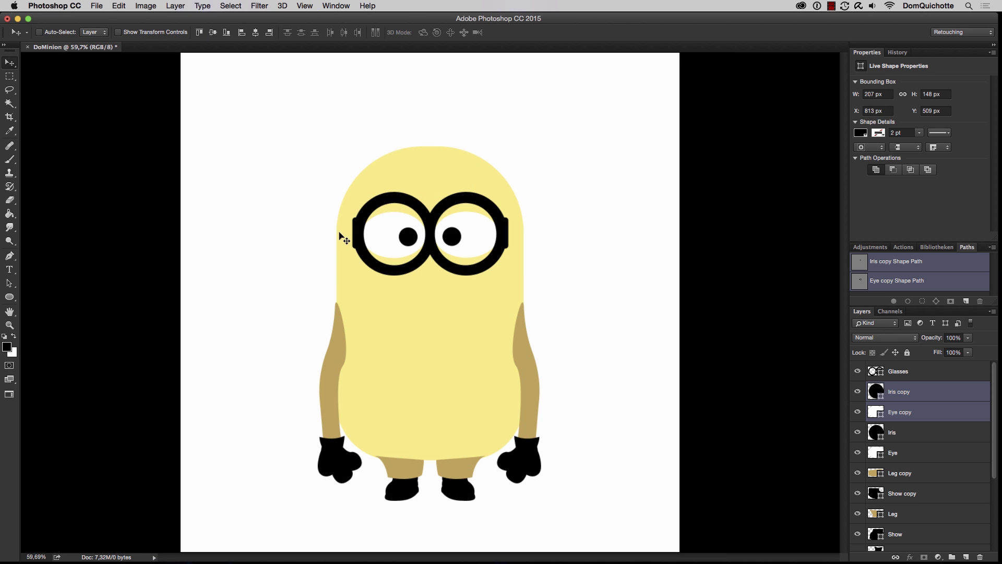
drag(347, 233, 395, 231)
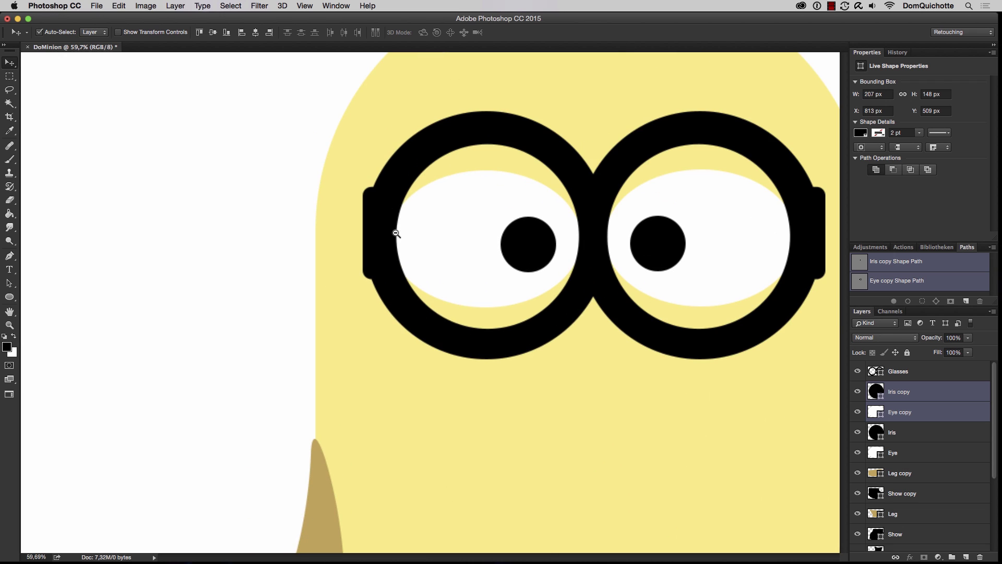
click(956, 387)
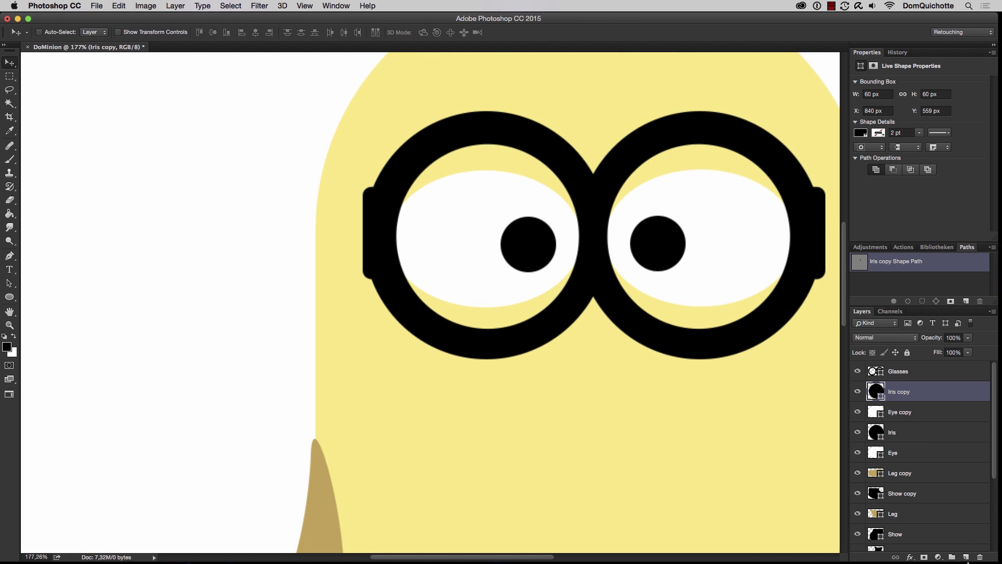
click(966, 557)
double_click(897, 391)
text(Elastic)
key(Return)
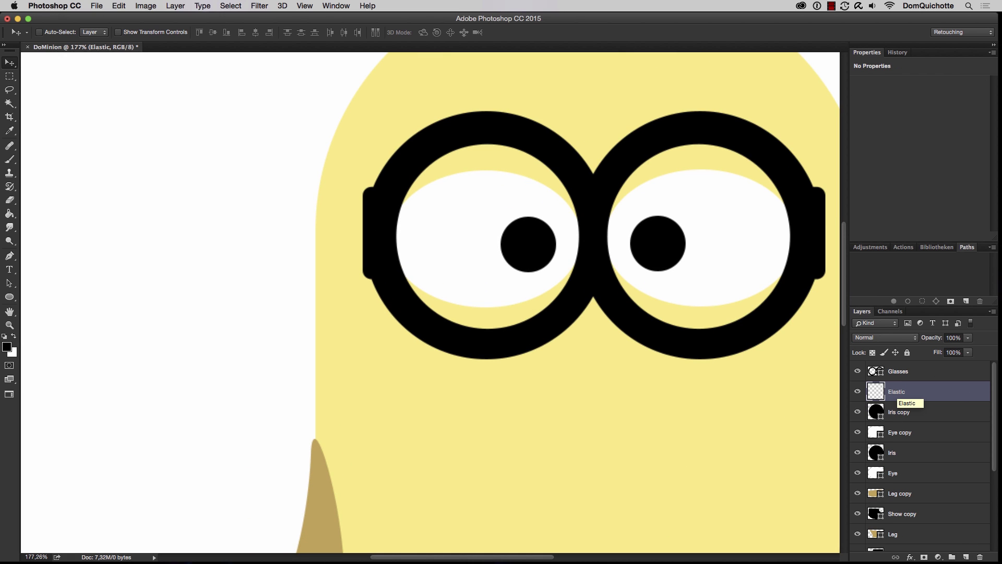
Step: With a black 49 px brush at 100% opacity, paint two stacked straight strokes outward from the glasses' left hinge
key(b)
drag(345, 210, 365, 209)
drag(353, 211, 366, 211)
drag(374, 213, 365, 217)
key(0)
click(371, 216)
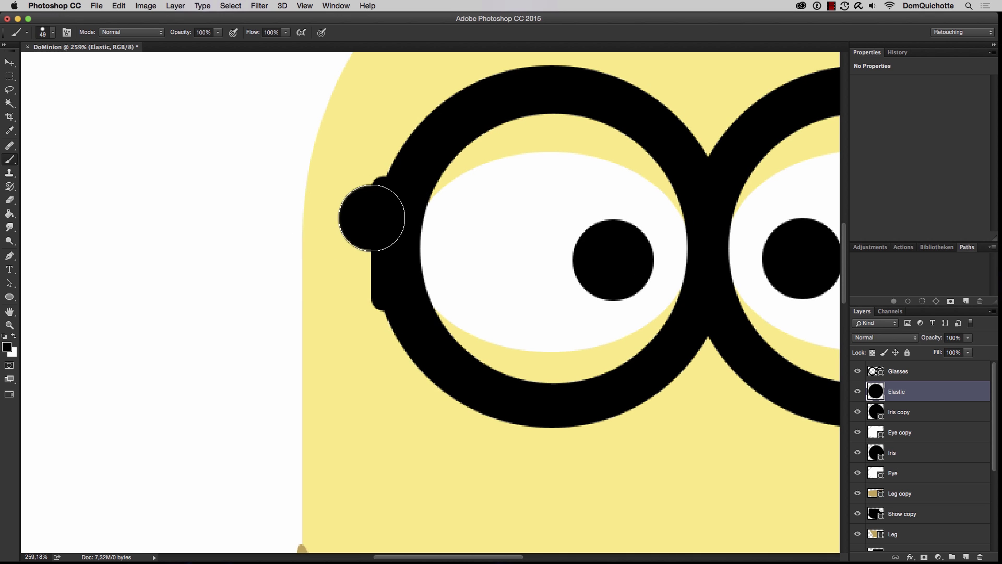
shift+click(259, 215)
click(368, 276)
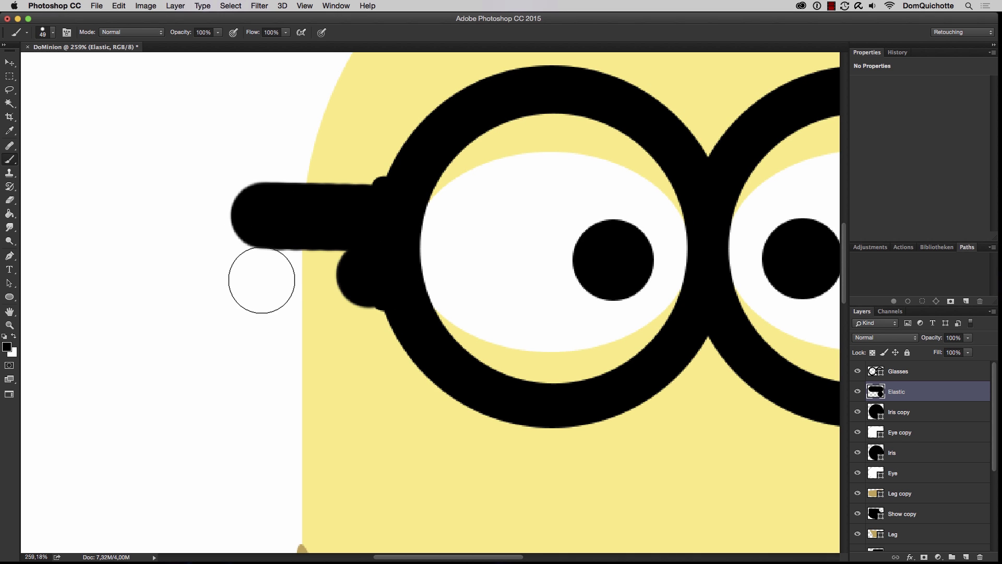
shift+click(269, 279)
click(378, 287)
shift+click(266, 282)
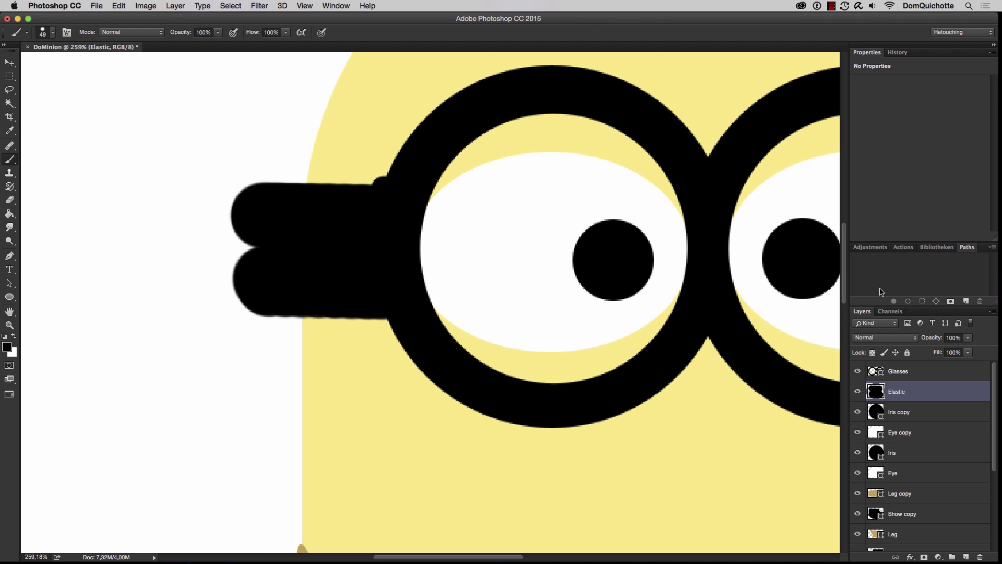
Step: Distort the painted strap so it ends at the body's left edge and tapers outward from the glasses' hinge
key(super+t)
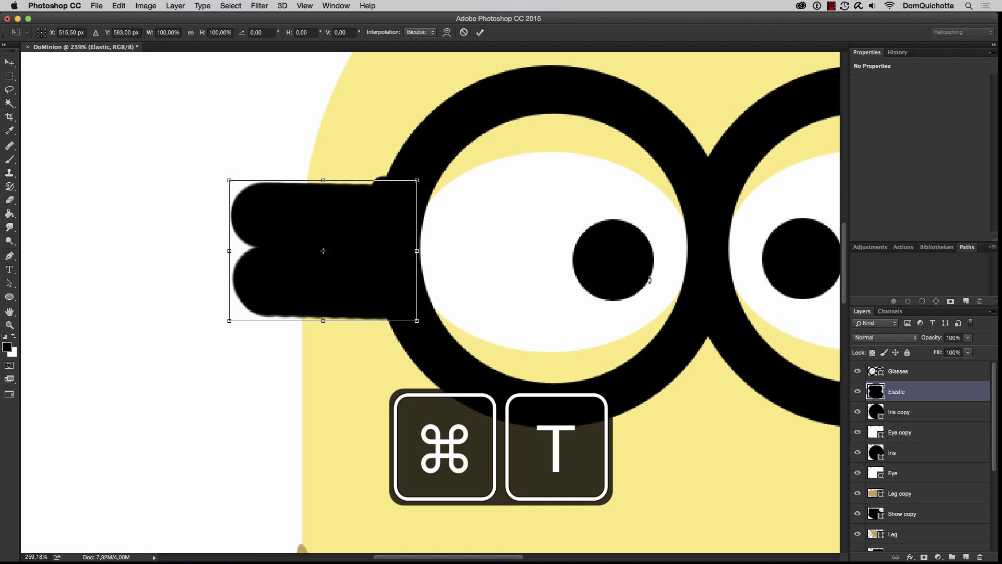
drag(229, 180, 297, 209)
drag(229, 320, 293, 292)
drag(417, 180, 396, 169)
drag(416, 321, 391, 302)
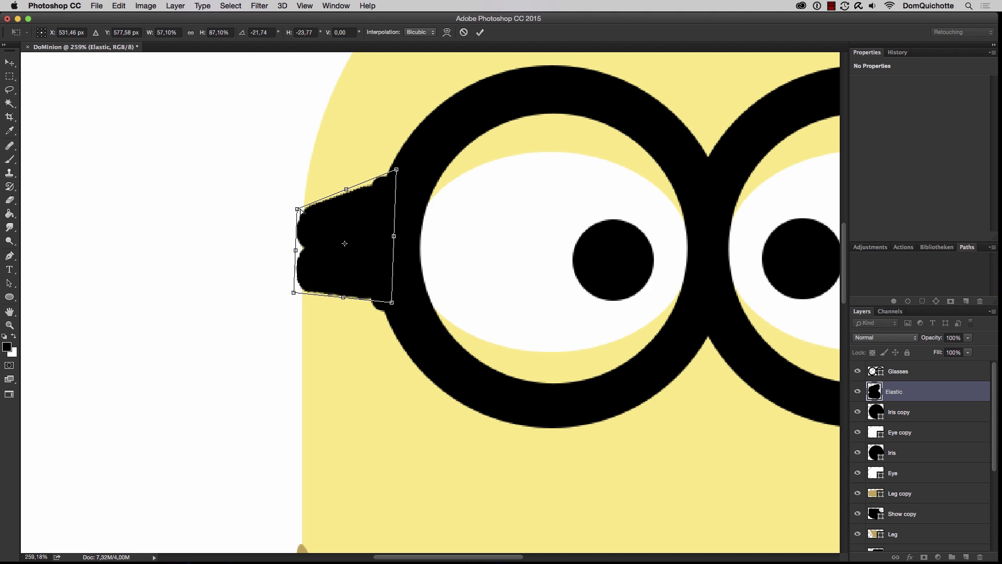
key(Return)
Step: Duplicate the Elastic layer, flip the copy horizontally onto the glasses' right hinge, and merge it down into Elastic
scroll(425, 215, down, 4)
key(b)
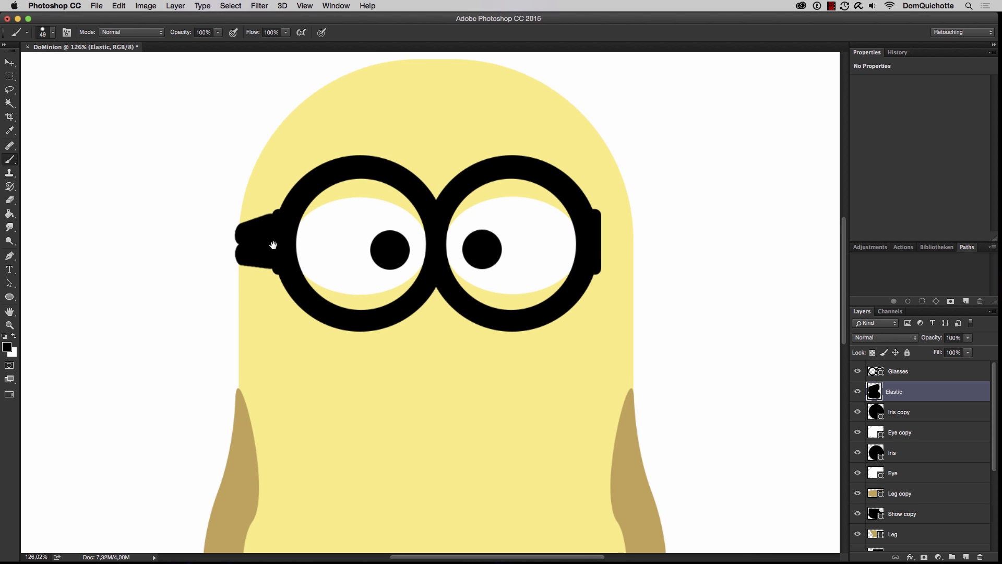
key(ctrl+j)
key(ctrl+t)
right_click(260, 233)
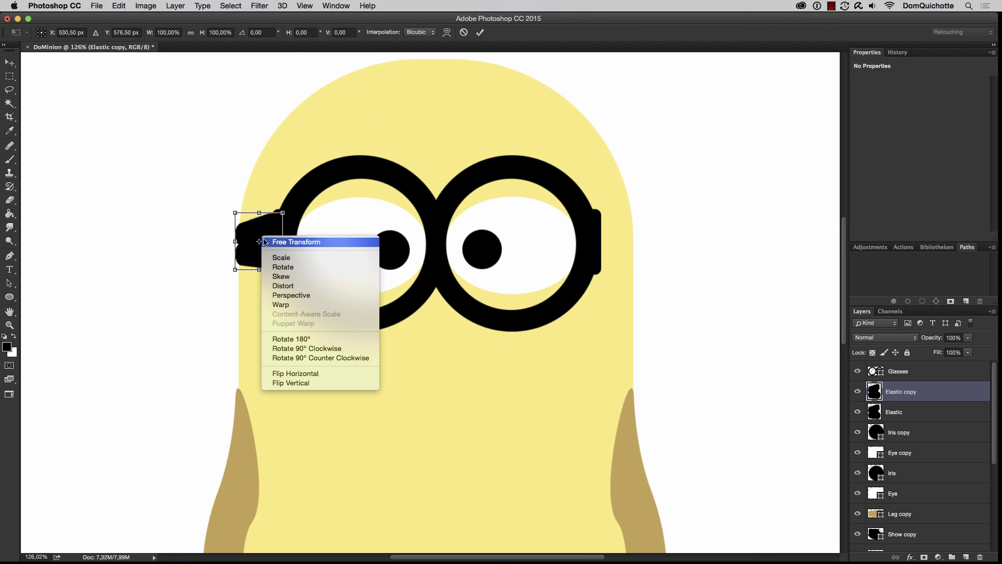
click(307, 372)
mouse_move(269, 251)
mouse_down()
mouse_move(615, 250)
mouse_move(629, 259)
mouse_up()
key(Return)
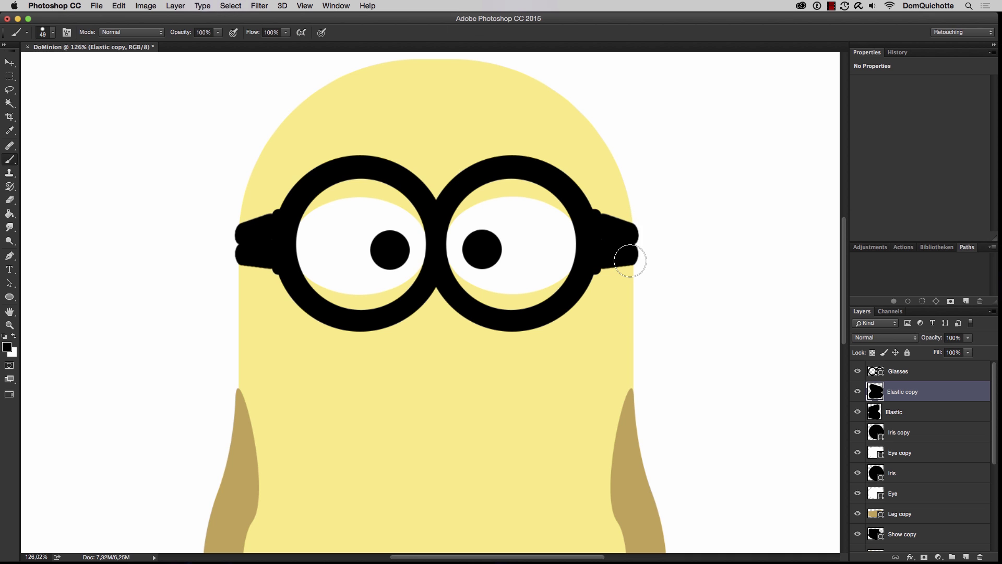
key(ctrl+e)
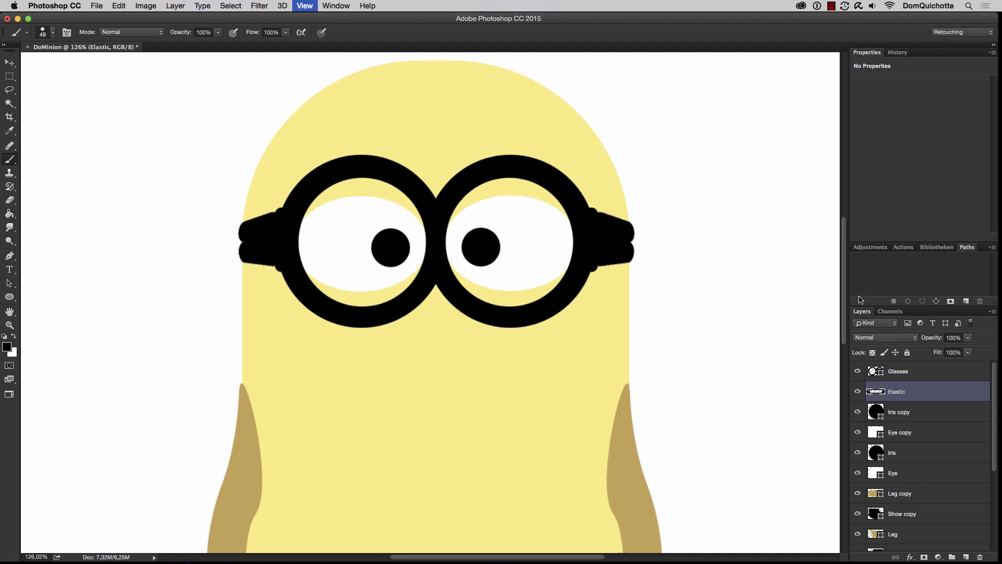
Step: Set the Pen tool to Shape mode with no fill and a black 2 pt stroke
key(ctrl+0)
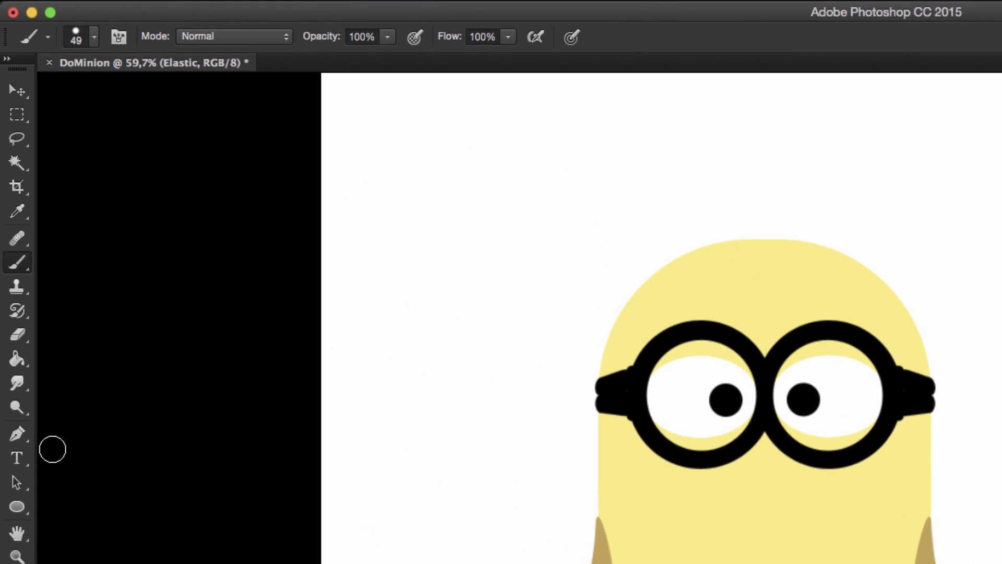
click(10, 257)
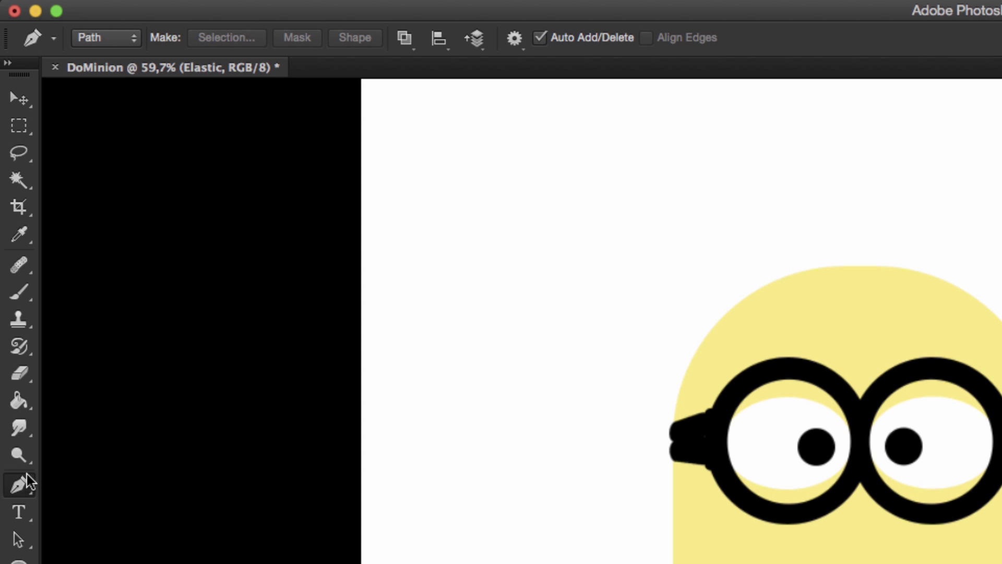
drag(819, 524, 854, 519)
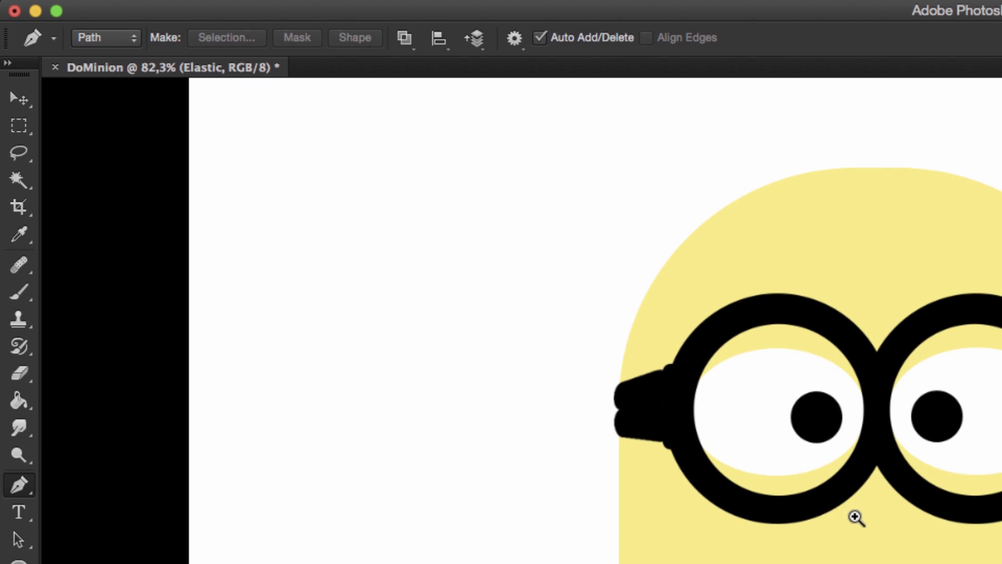
click(101, 40)
click(99, 18)
click(192, 41)
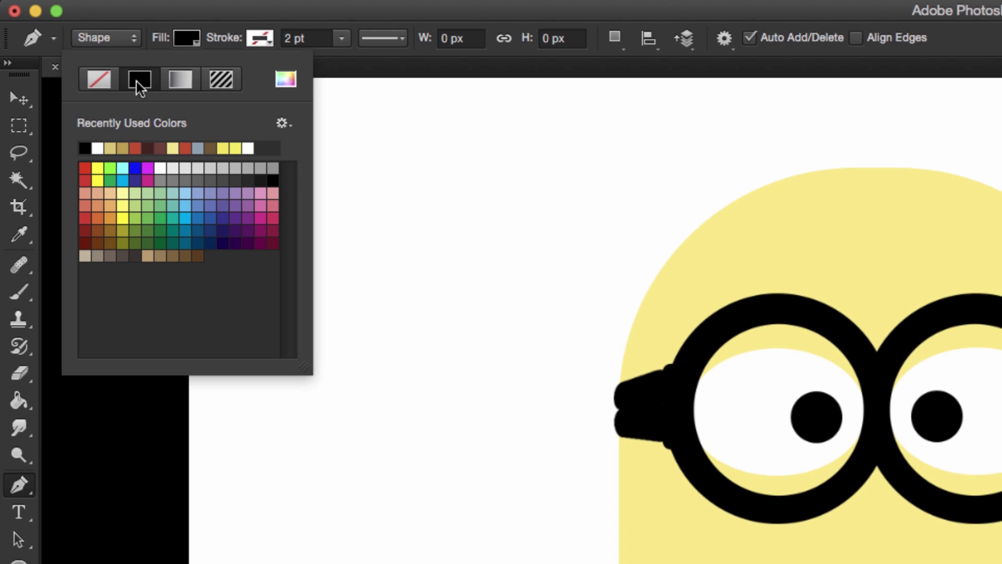
click(98, 84)
click(264, 42)
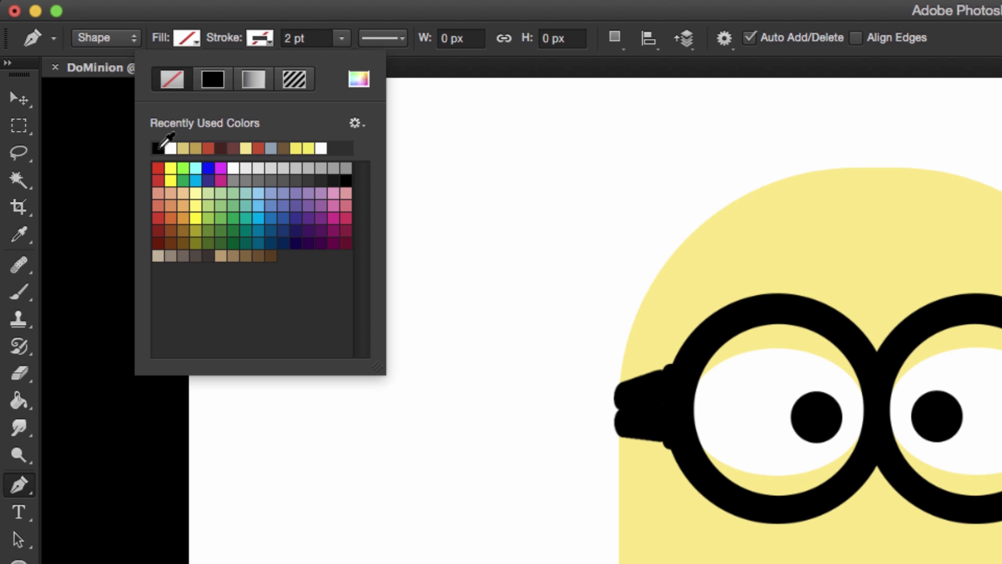
click(166, 145)
key(Return)
Step: Show the grid and draw a centred smile curve below the glasses, 200 px wide and about 32 px high
drag(715, 454, 492, 268)
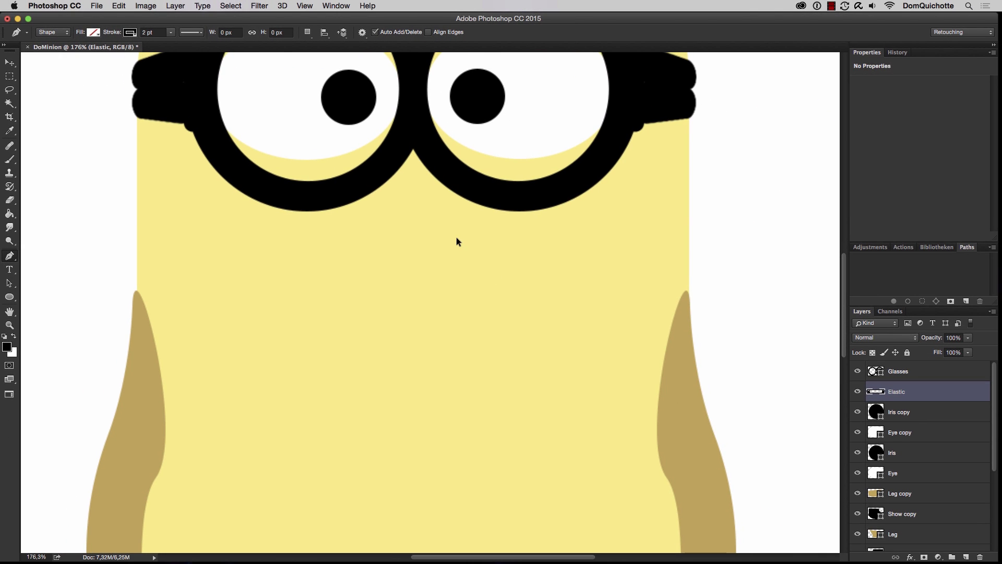
key(super+apostrophe)
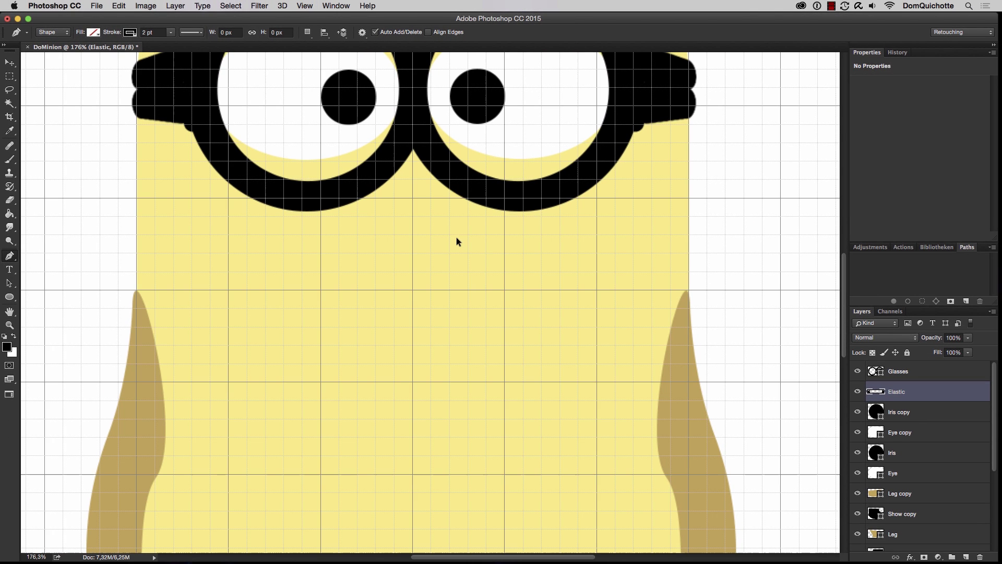
click(321, 236)
drag(505, 236, 605, 170)
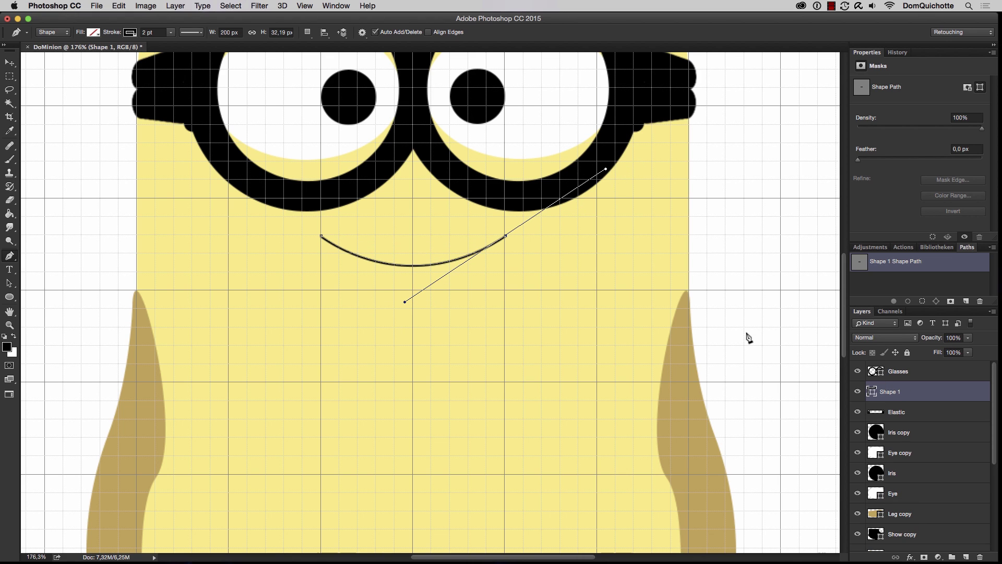
Step: Rename the smile's Shape 1 layer to Mouth
double_click(892, 392)
text(Mouth)
key(Return)
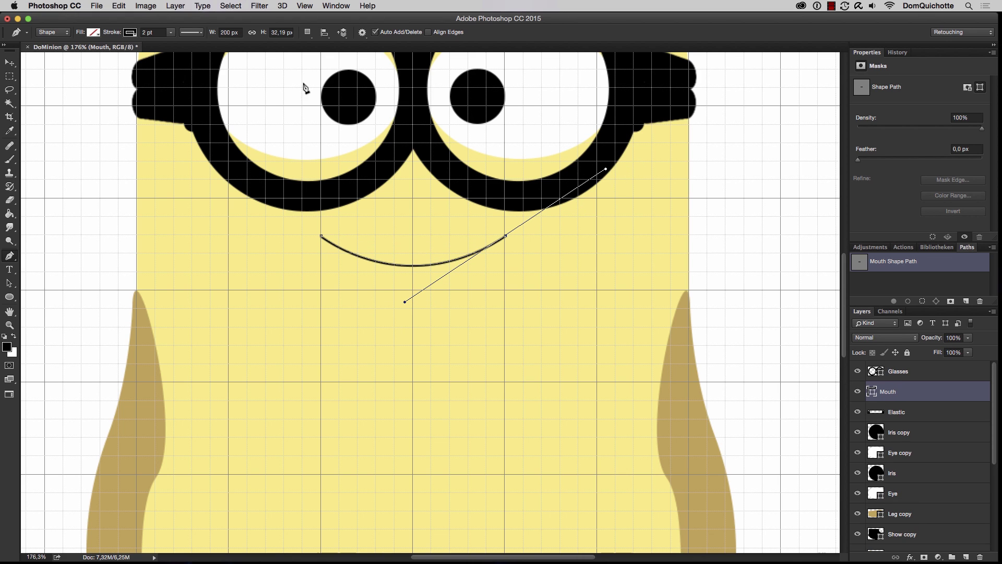
Step: Hide the grid and move the mouth slightly lower on the face
key(v)
key(super+0)
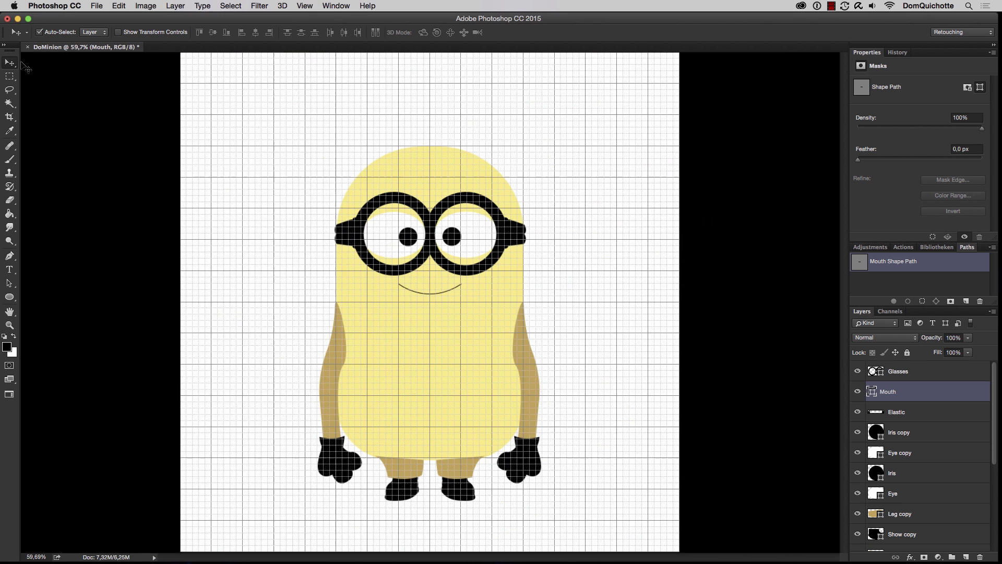
key(super+apostrophe)
drag(449, 289, 447, 302)
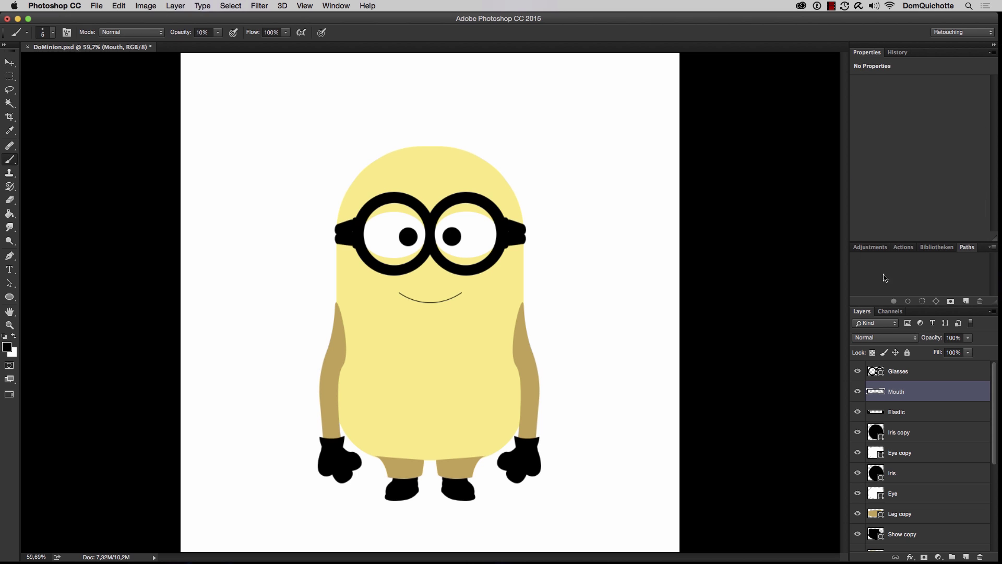
Step: Collapse the Properties and Paths panel groups to make room for the full layer list
double_click(870, 56)
double_click(968, 65)
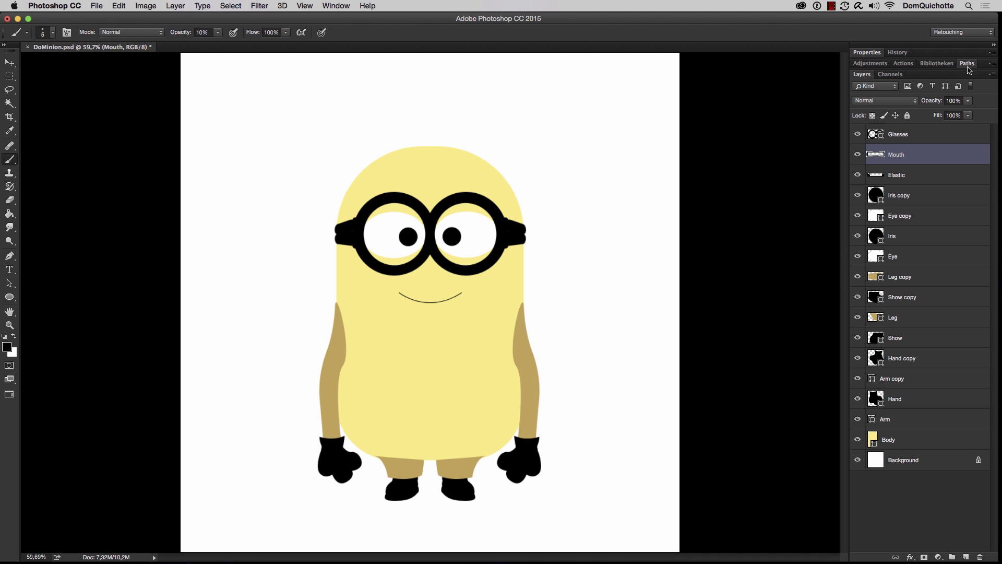
Step: Group the layers from Glasses down to Eye and name the group Face
click(934, 136)
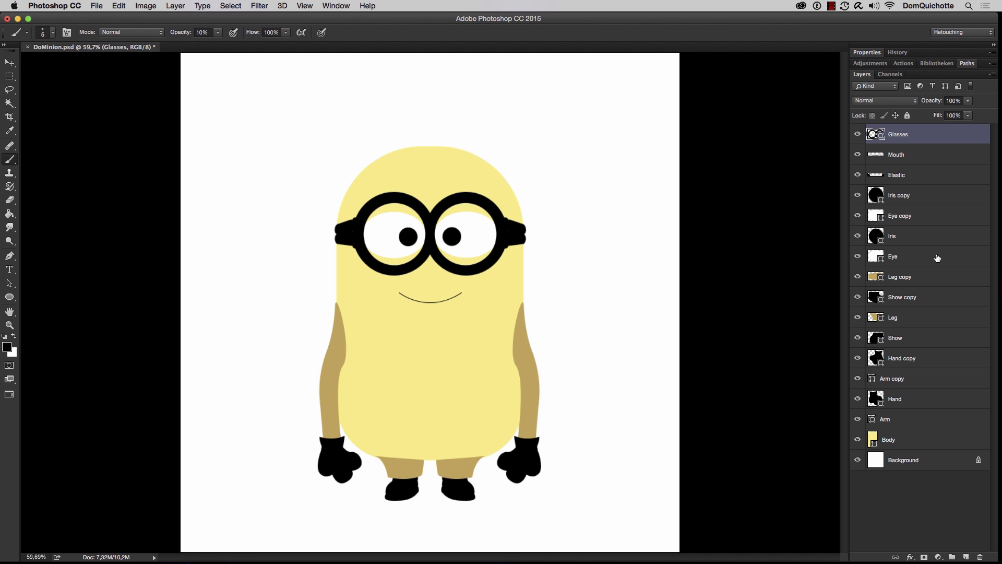
shift+click(937, 258)
key(super+g)
double_click(895, 130)
text(Face)
key(Return)
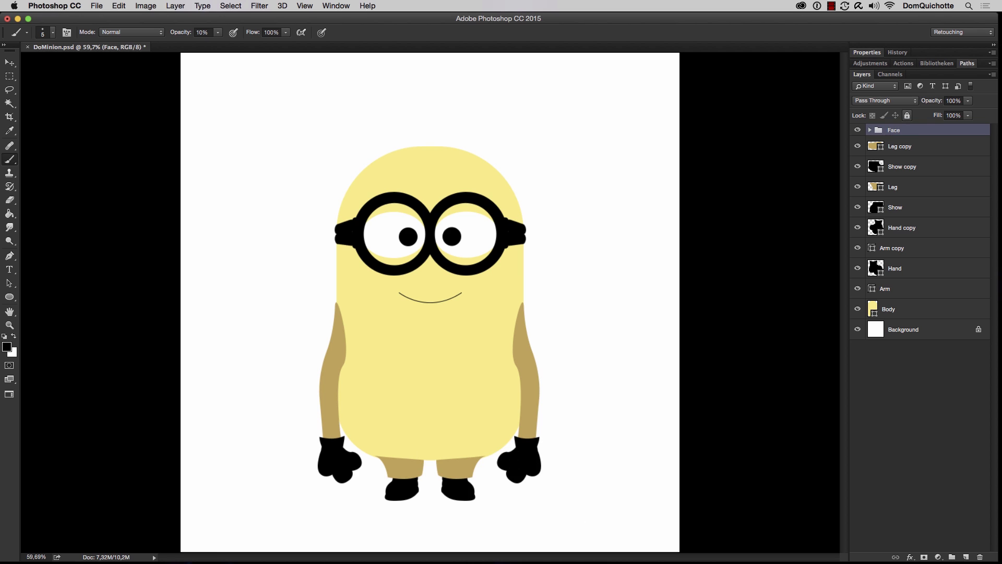
Step: Group the layers from Leg copy down to Body and name the group Body
click(944, 158)
shift+click(921, 308)
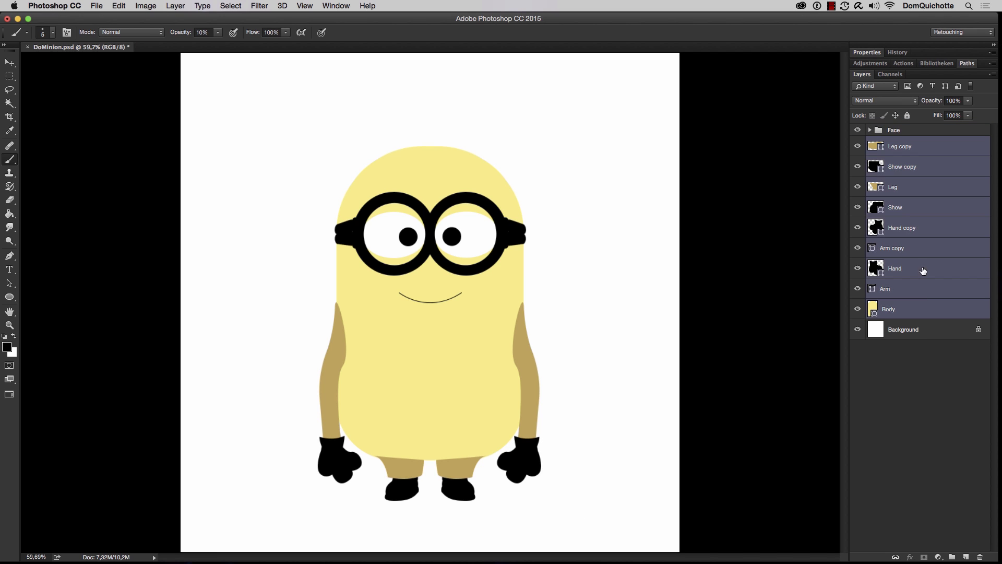
key(super+g)
double_click(895, 142)
text(Body)
key(Return)
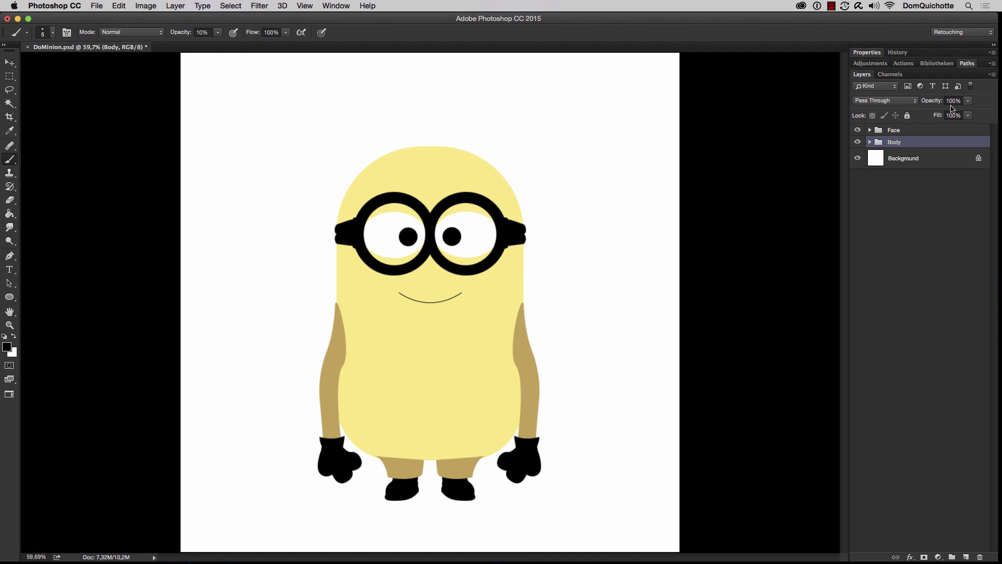
Step: Expand the Body group and move the Show copy and Show layers beneath the Body layer
click(870, 142)
click(931, 178)
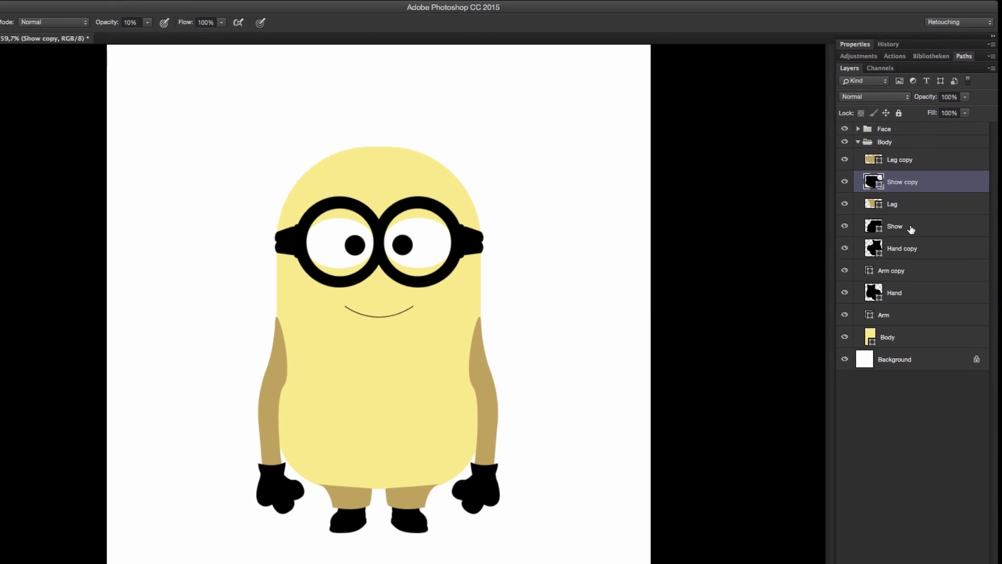
super+click(917, 220)
drag(905, 196, 911, 402)
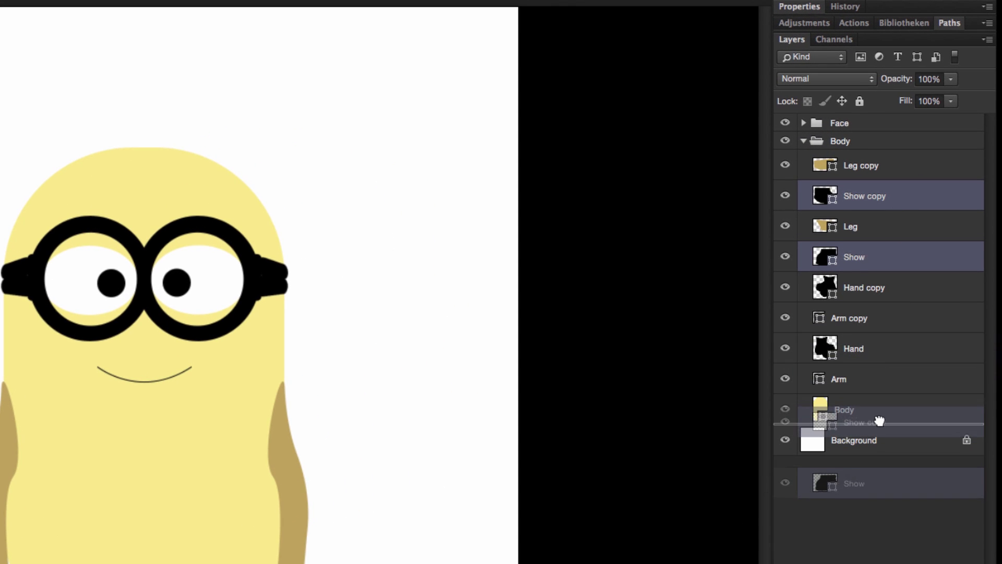
Step: Move the Hand copy and Hand layers to the top of the Body group
click(892, 288)
super+click(922, 217)
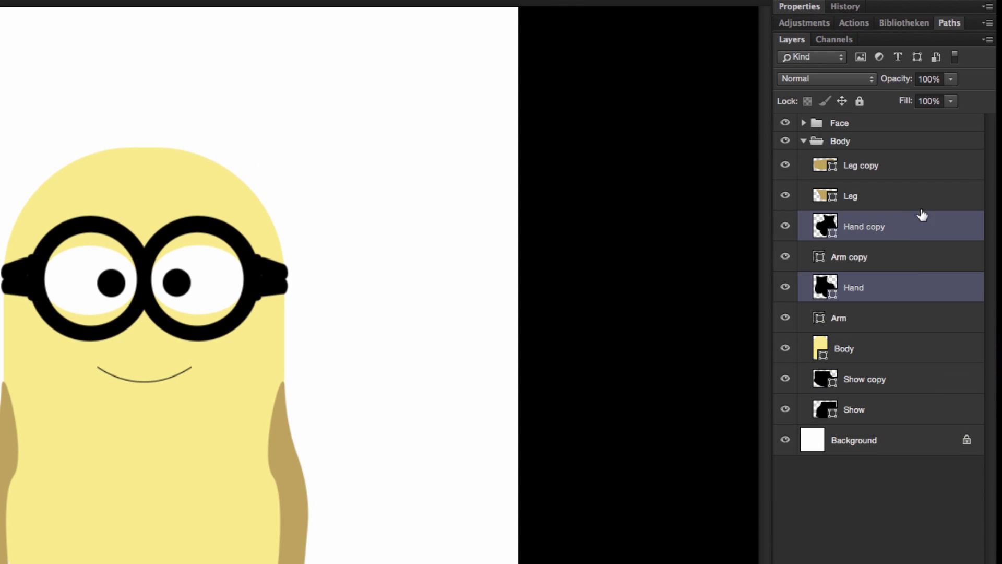
drag(905, 229, 908, 153)
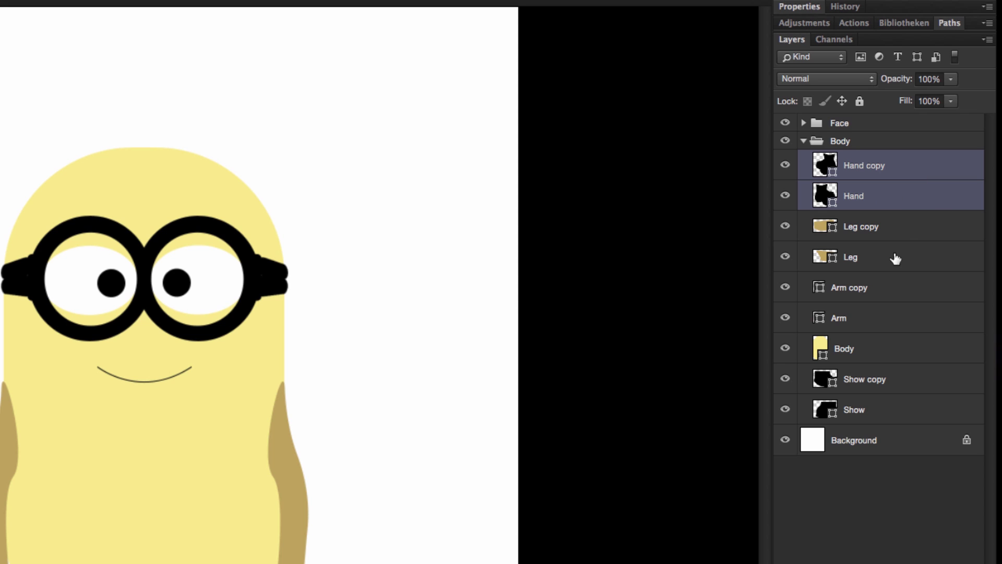
Step: Add a reversed, reflected Gradient Overlay to the Body shape layer, running from cca352 to ffea80 at 0° and 150% scale
click(887, 357)
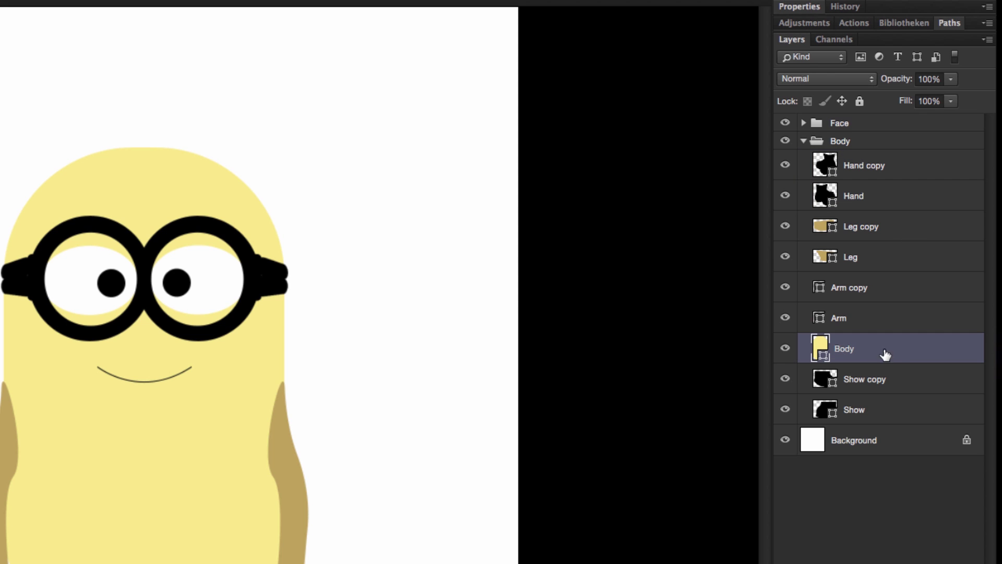
double_click(893, 354)
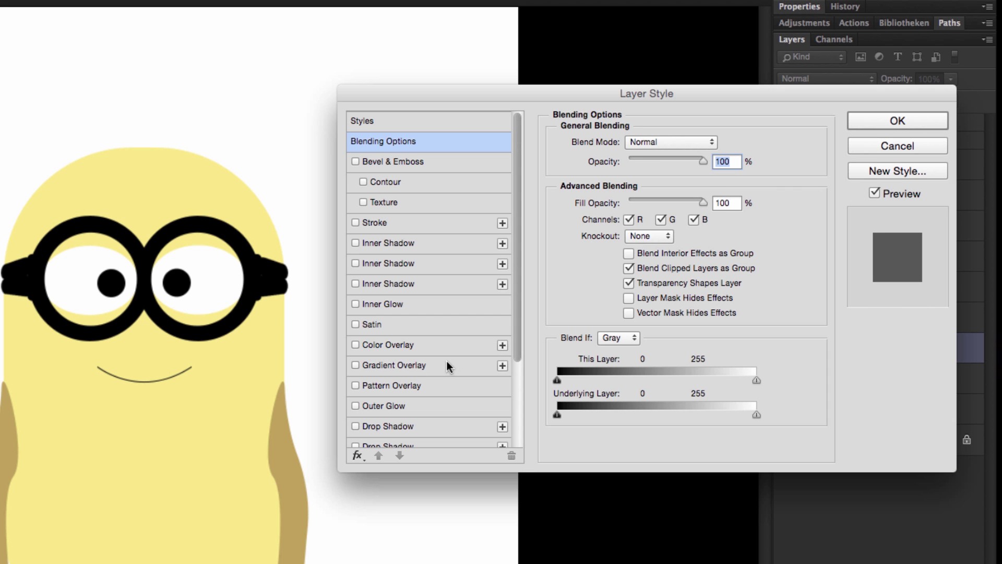
click(412, 367)
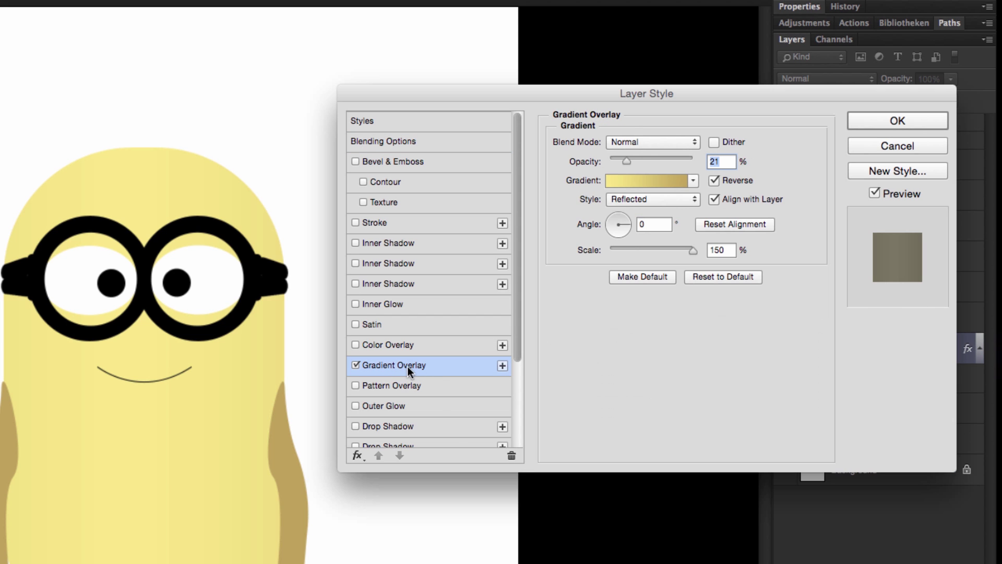
click(646, 181)
click(431, 405)
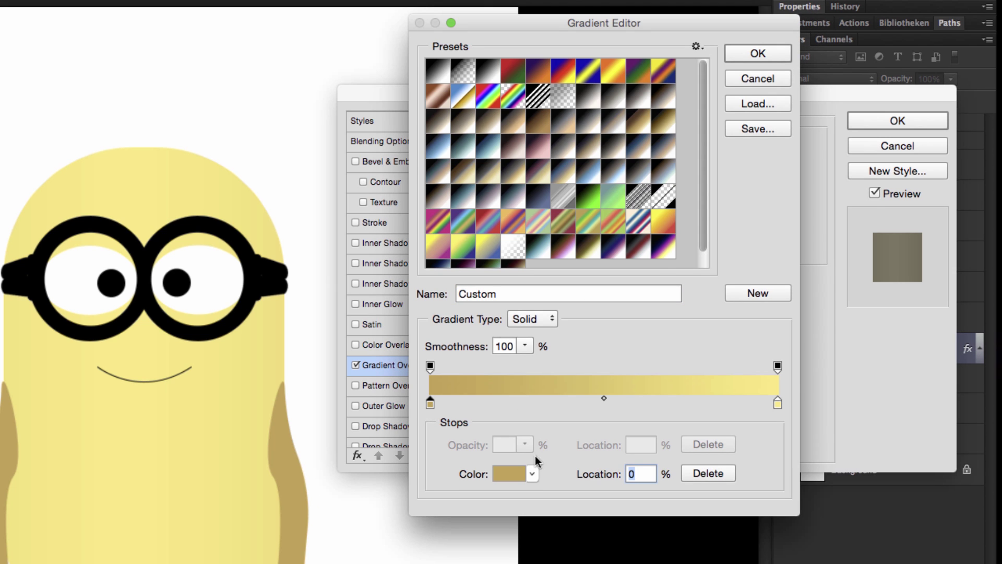
click(517, 472)
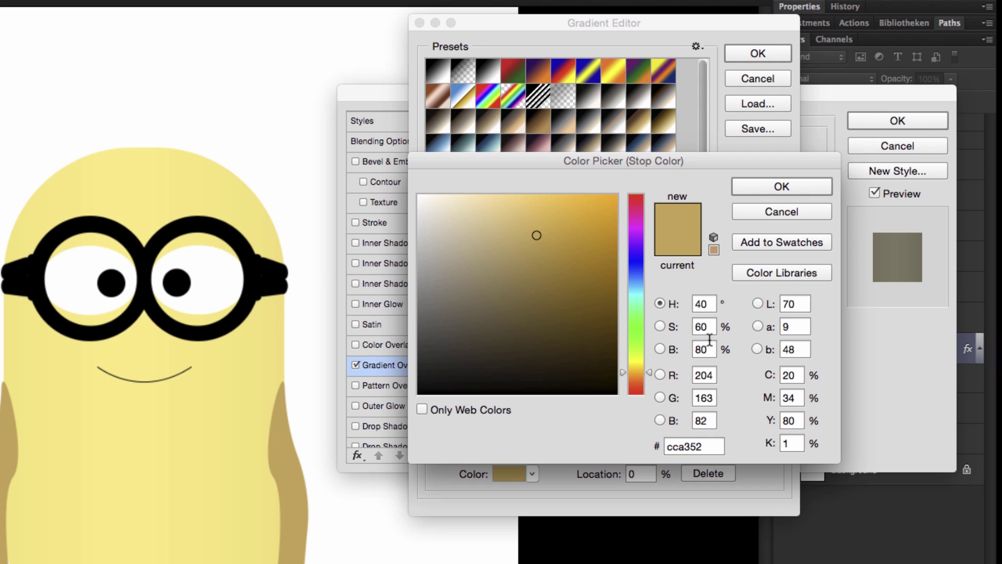
click(782, 188)
click(778, 404)
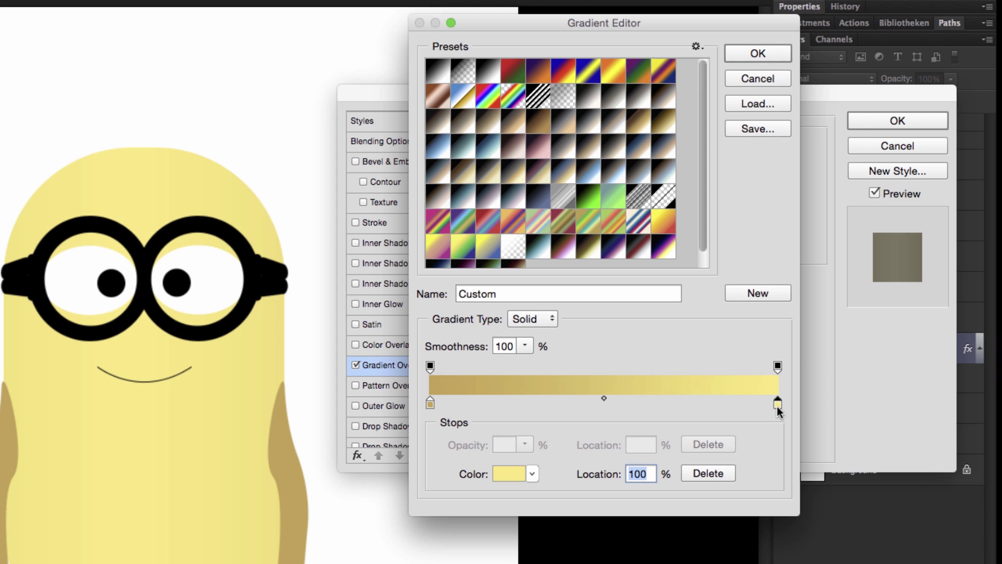
click(519, 473)
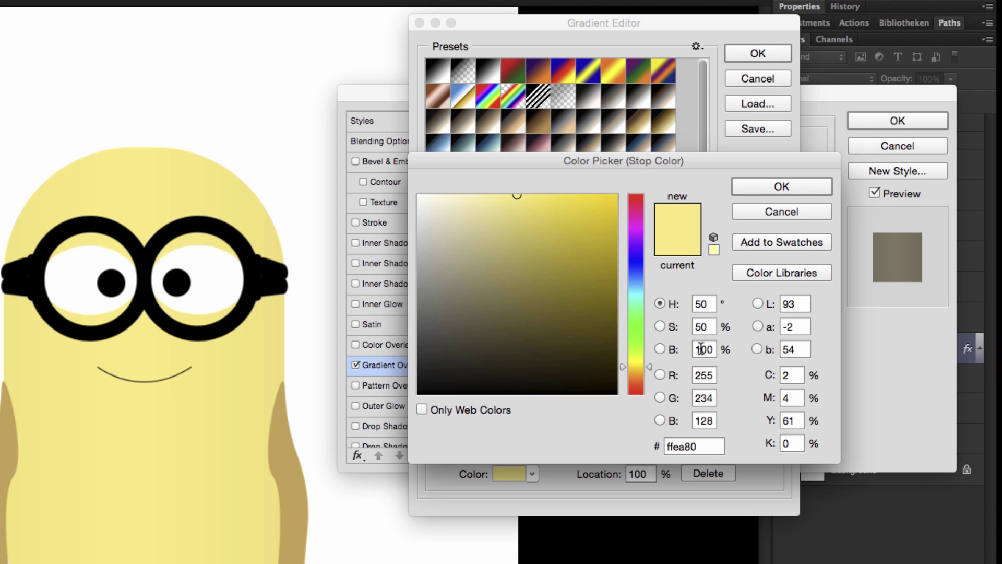
click(815, 188)
click(758, 52)
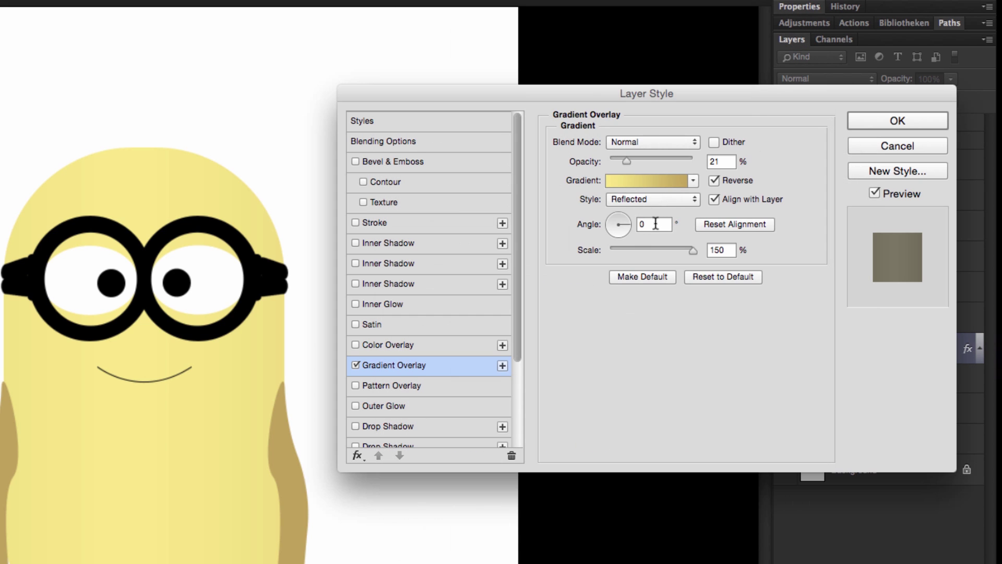
Step: Centre the gradient overlay on the Minion's body, set its opacity to 61%, and apply the layer style
click(616, 224)
mouse_move(273, 384)
mouse_down()
mouse_move(105, 409)
mouse_move(315, 418)
mouse_move(160, 421)
mouse_up()
drag(626, 161, 659, 163)
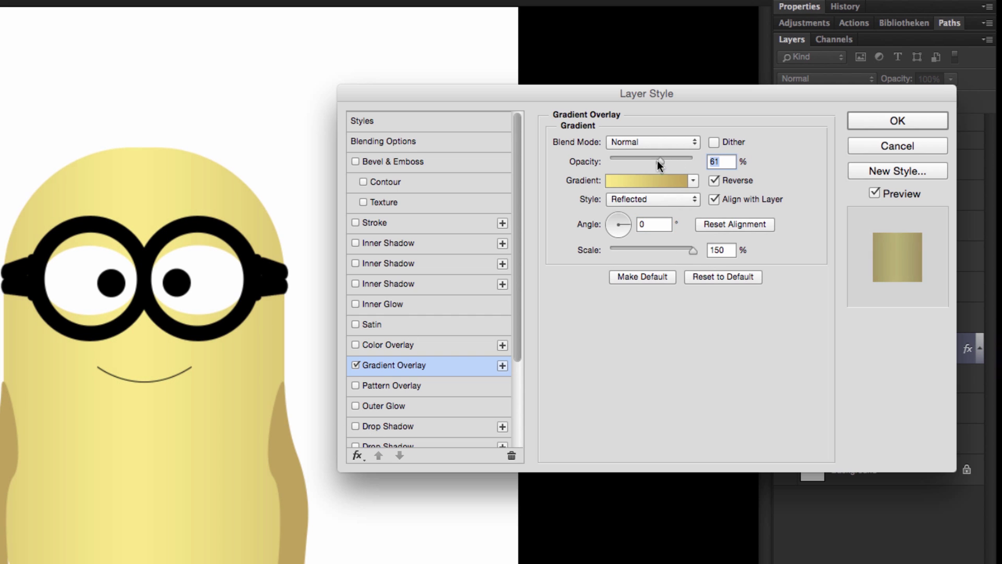
drag(185, 409, 172, 409)
click(934, 123)
Step: Convert the layers from Leg copy down to Body into one smart object and rename it Body
click(904, 236)
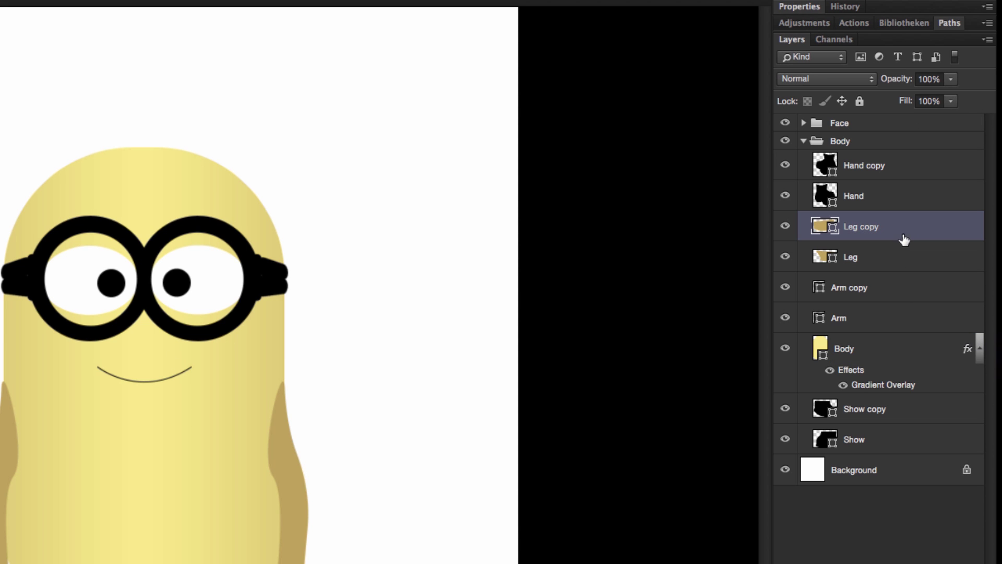
shift+click(895, 352)
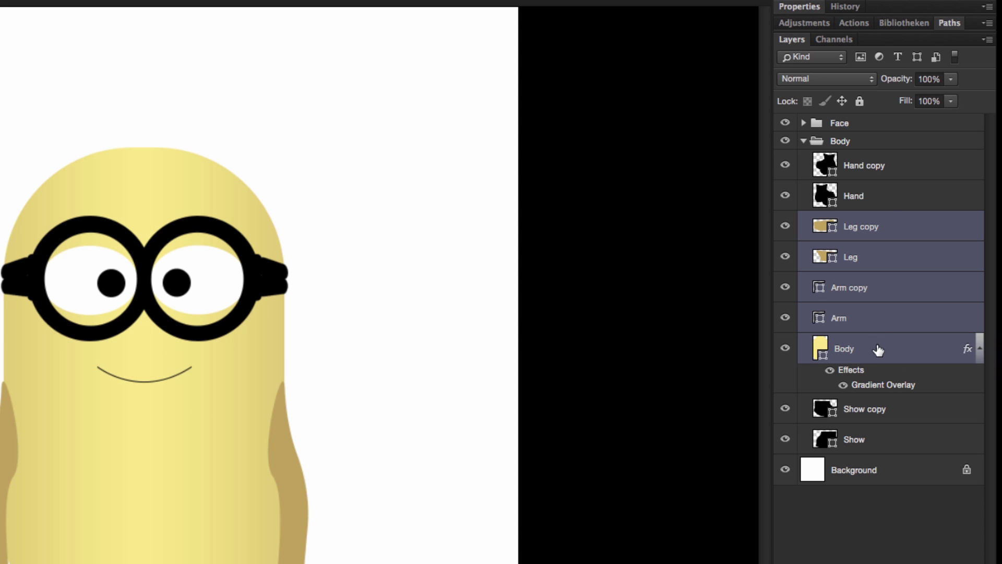
right_click(900, 260)
click(821, 291)
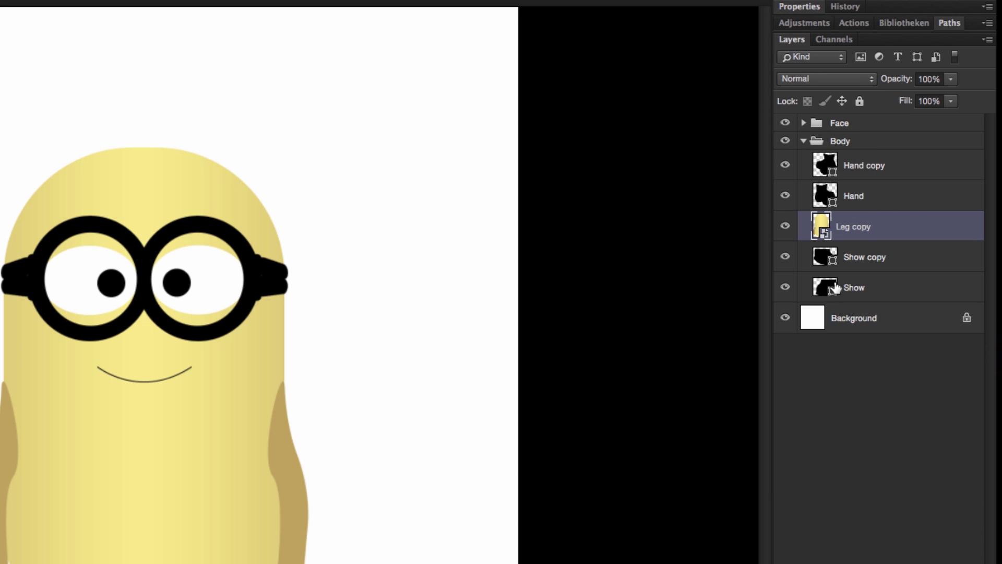
double_click(859, 226)
text(Body)
key(Return)
Step: Duplicate the Body smart object, name the copy Body 3D, and rasterize it
key(super+j)
double_click(870, 227)
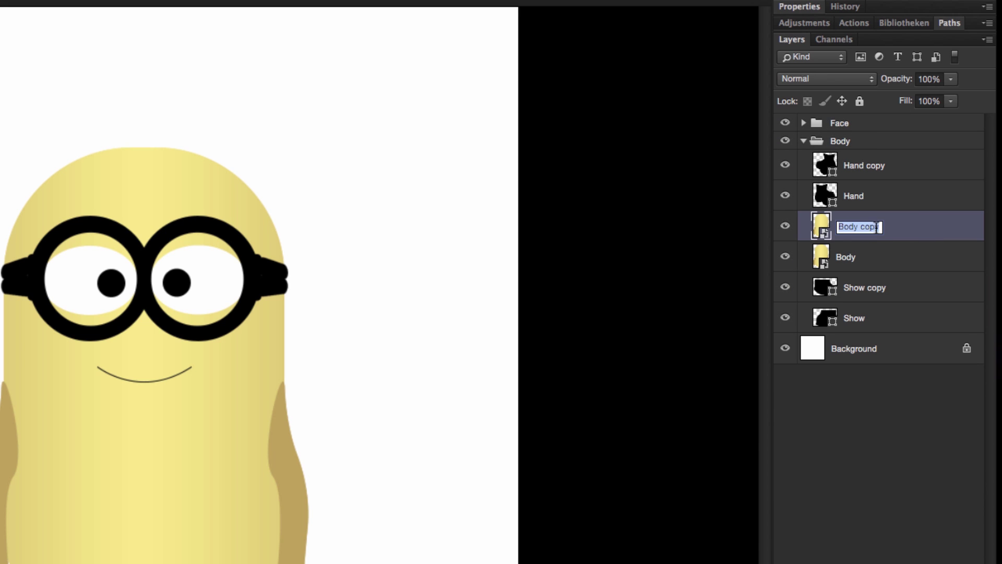
key(Return)
right_click(914, 238)
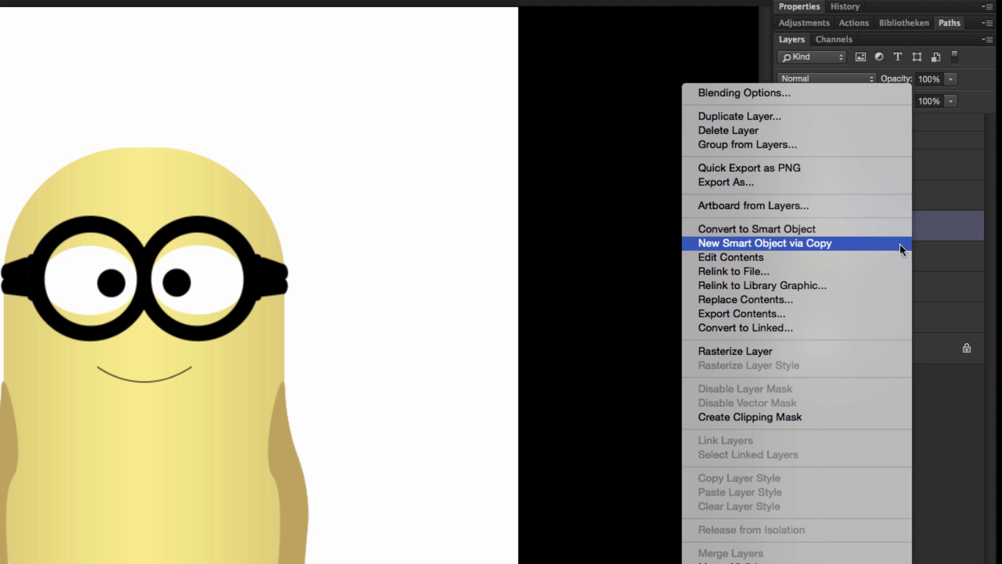
click(804, 354)
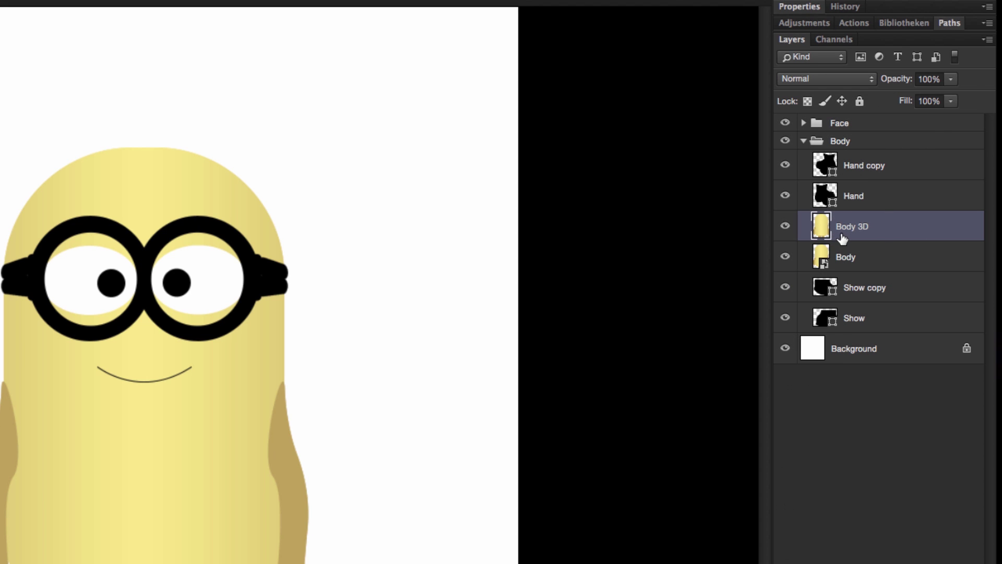
Step: Mask the Body 3D layer with its own outline and hide the Body smart object
key(super)
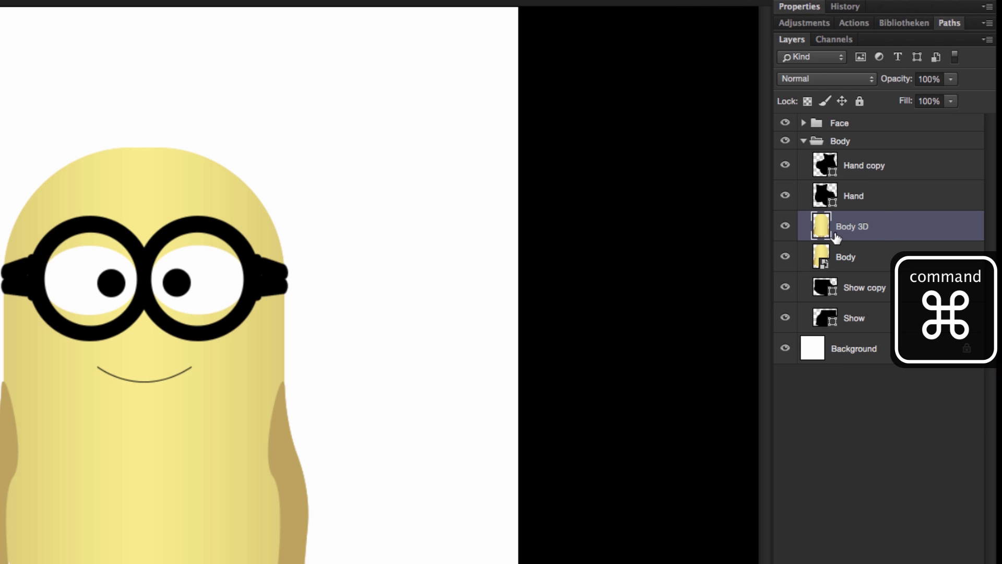
super+click(829, 233)
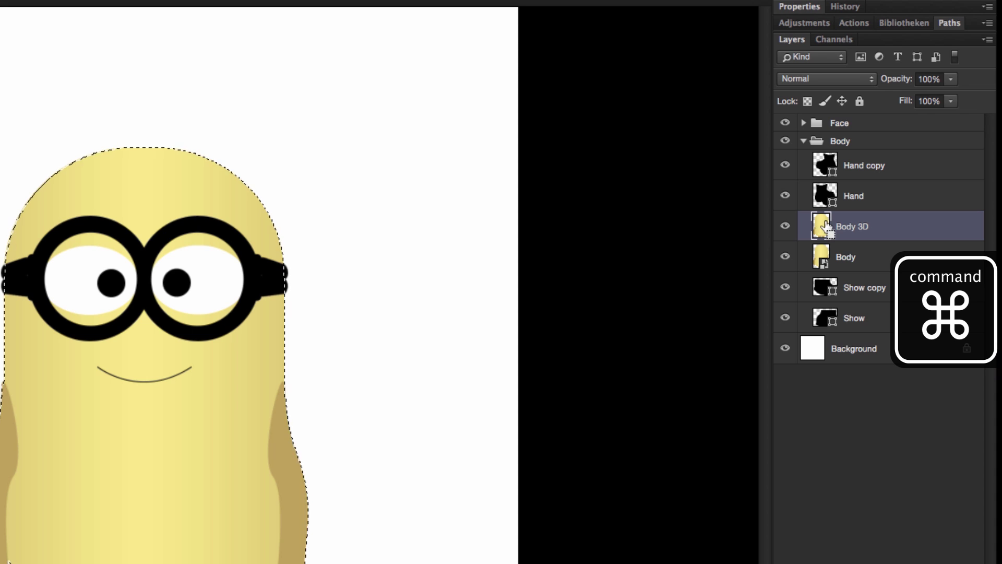
click(885, 557)
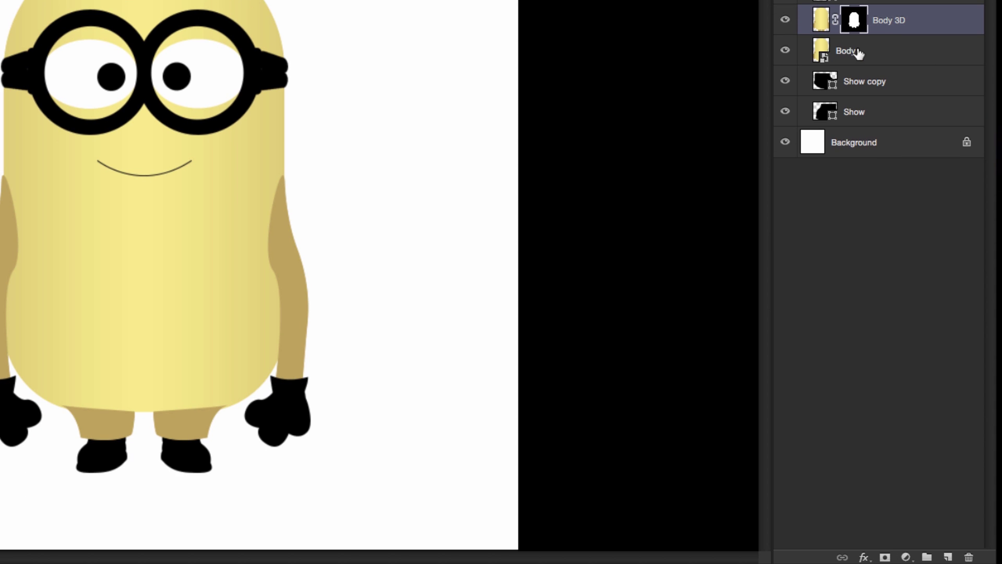
click(785, 51)
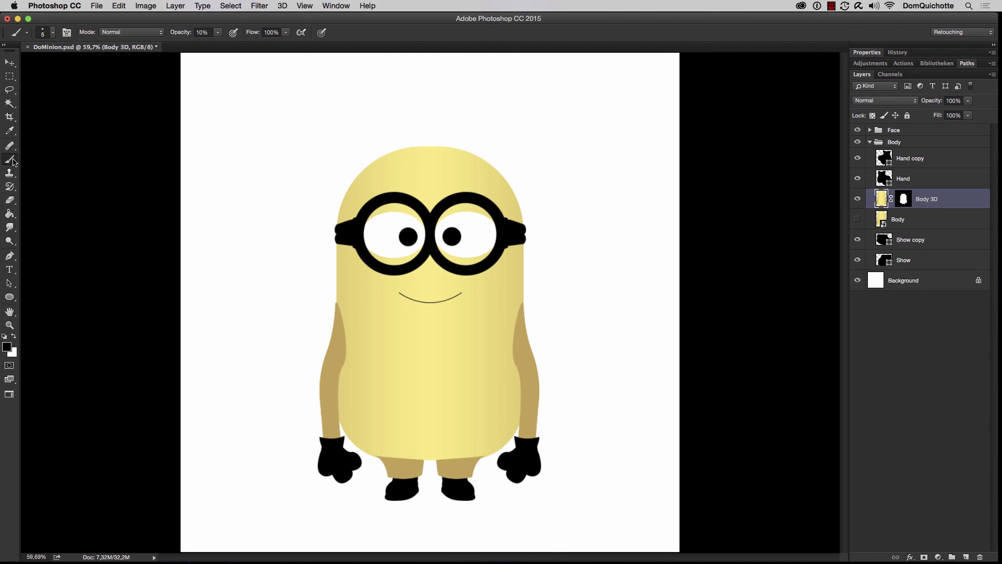
Step: Choose the Mixer Brush tool with the Wet blending preset
click(15, 161)
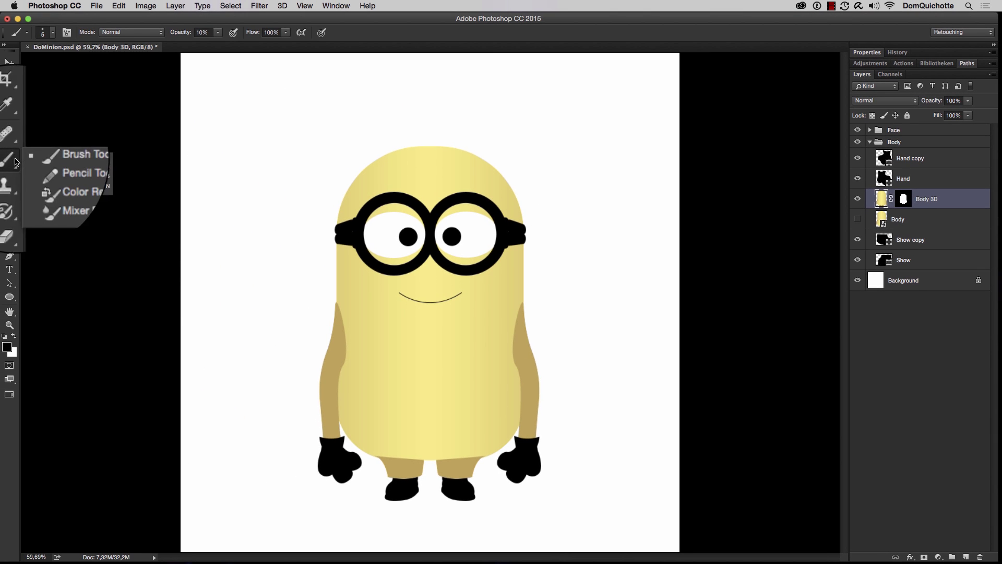
click(47, 187)
click(163, 37)
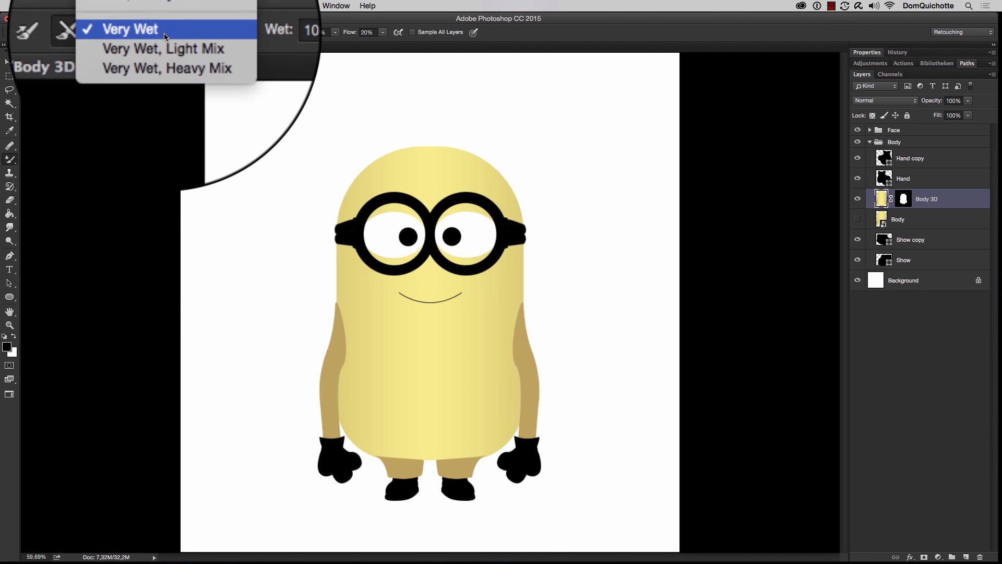
click(161, 46)
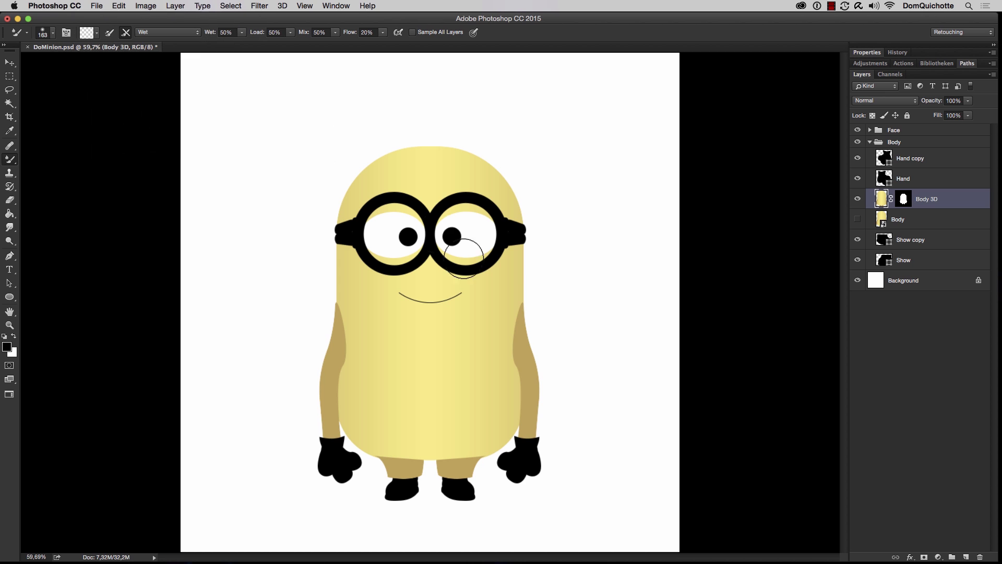
Step: Blend the inner edges of both arms into the sides of the body with the Mixer Brush
drag(517, 310, 525, 210)
mouse_move(528, 360)
mouse_down()
mouse_move(523, 338)
mouse_move(520, 387)
mouse_up()
key(bracketleft)
key(bracketleft)
key(bracketleft)
key(bracketleft)
key(bracketleft)
drag(514, 298, 521, 210)
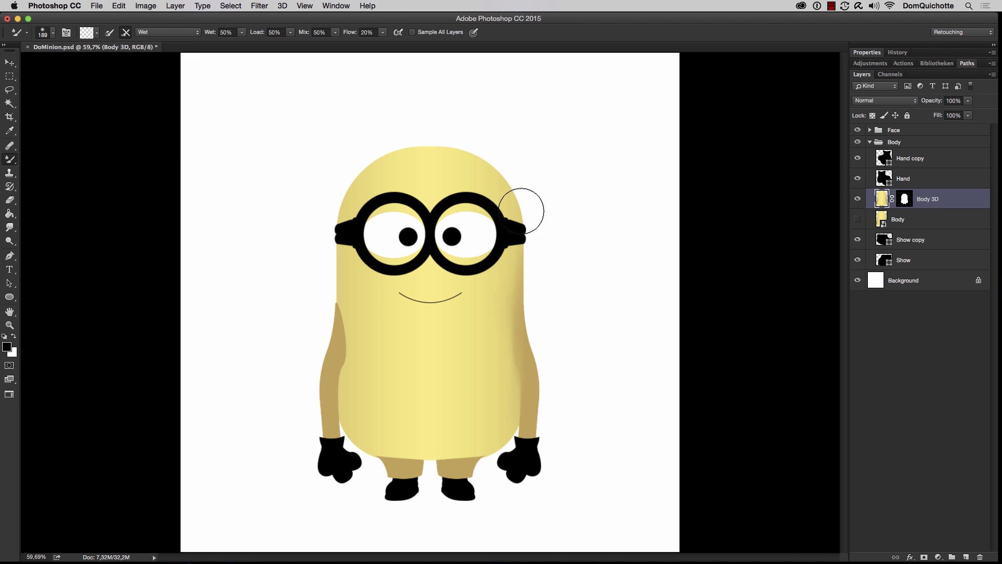
mouse_move(345, 361)
mouse_down()
mouse_move(336, 352)
mouse_move(335, 417)
mouse_move(342, 261)
mouse_up()
drag(338, 354, 352, 354)
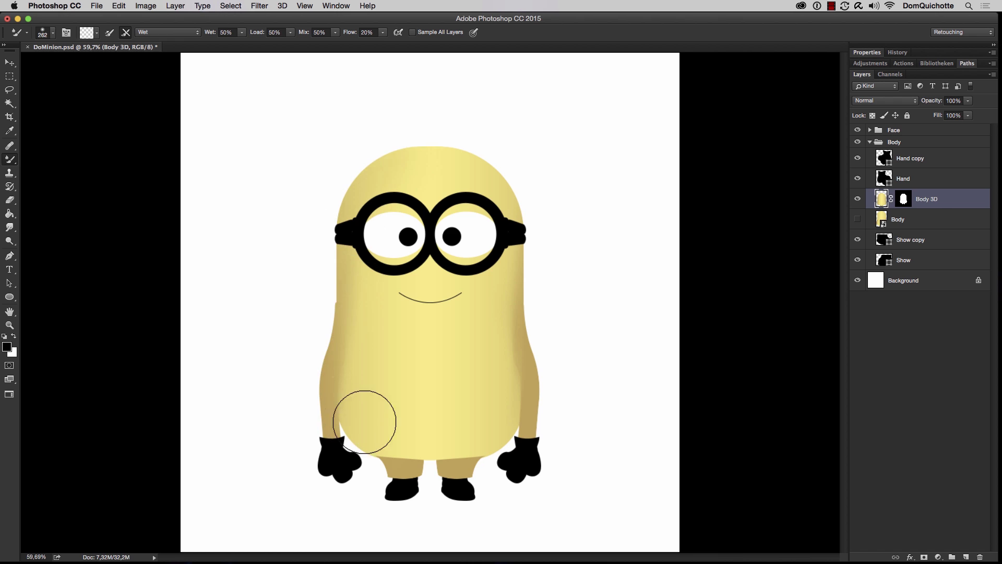
Step: Blend the legs into the lower edge of the body and smooth the shading with the Mixer Brush
drag(454, 491, 579, 469)
drag(589, 311, 661, 259)
drag(621, 318, 558, 323)
mouse_move(557, 322)
mouse_down()
mouse_move(700, 258)
mouse_move(561, 308)
mouse_move(501, 296)
mouse_move(624, 275)
mouse_move(717, 221)
mouse_move(621, 265)
mouse_move(475, 281)
mouse_move(193, 265)
mouse_move(352, 293)
mouse_up()
mouse_move(593, 301)
mouse_down()
mouse_move(568, 302)
mouse_move(606, 300)
mouse_move(563, 303)
mouse_up()
drag(590, 302, 611, 302)
drag(606, 165, 579, 170)
mouse_move(490, 289)
mouse_down()
mouse_move(504, 288)
mouse_move(461, 217)
mouse_move(362, 322)
mouse_up()
drag(395, 379, 463, 374)
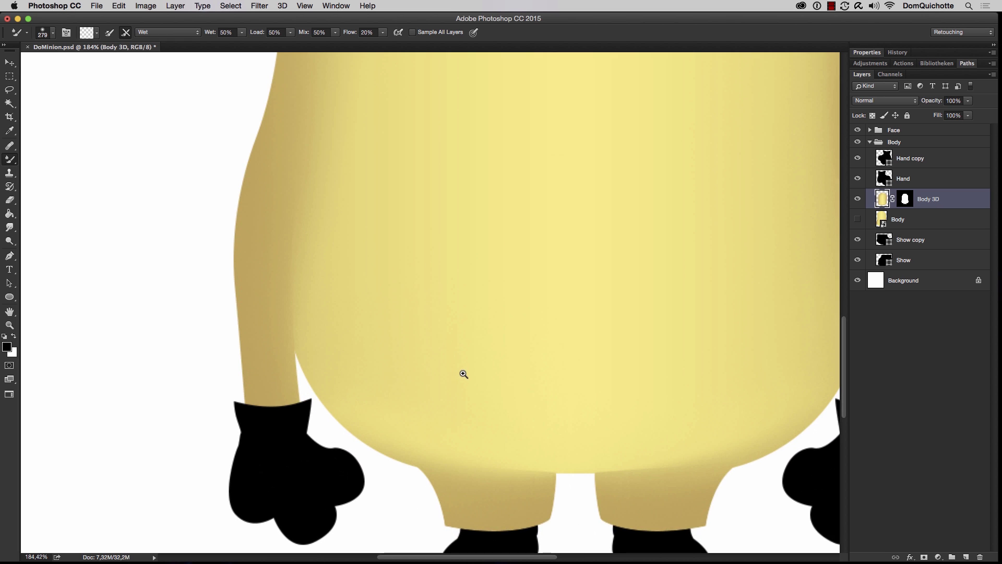
Step: Add a new empty layer above Body 3D and name it Arm
drag(452, 289, 431, 318)
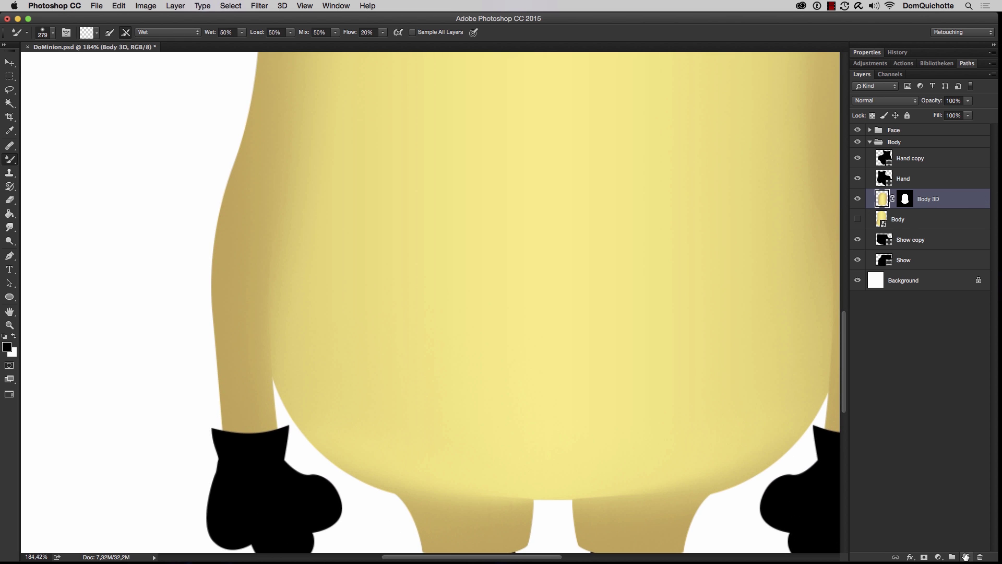
click(965, 556)
double_click(906, 200)
text(Arm)
key(Return)
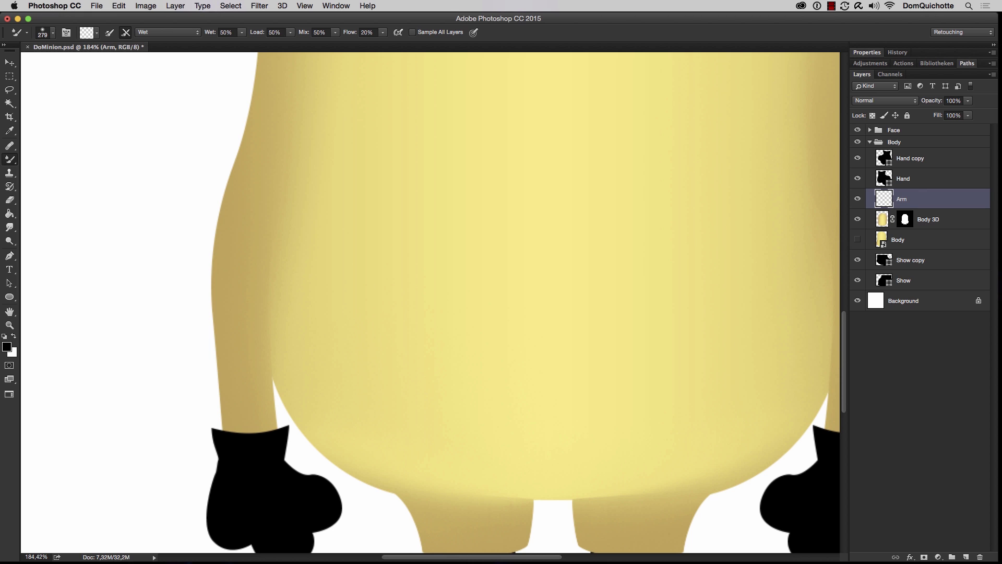
Step: Clip the Arm layer to Body 3D and set its blend mode to Soft Light
alt+click(936, 206)
click(881, 104)
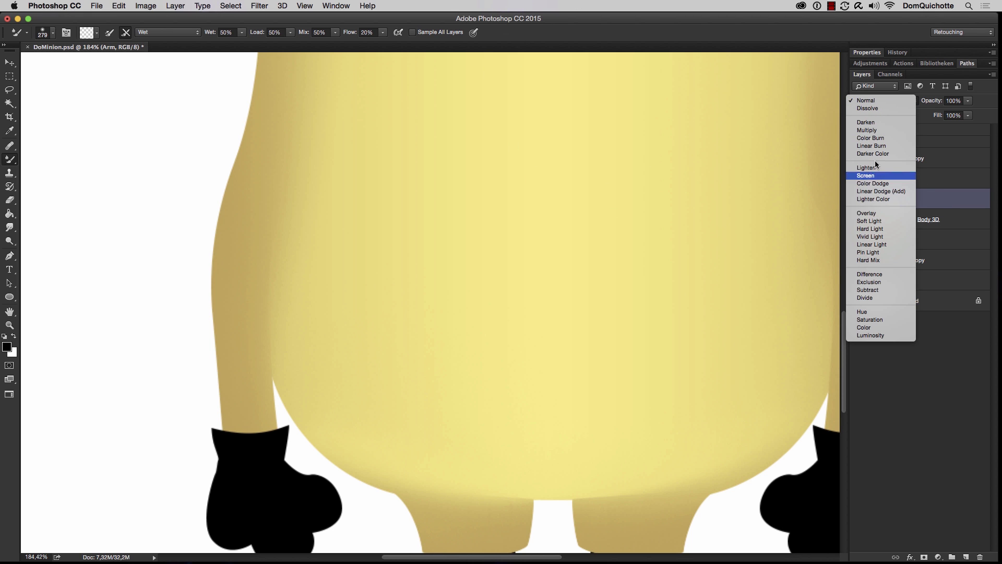
click(869, 219)
Step: With the Brush tool, paint a black crease along the left arm's inner edge and a white 17 px highlight beside its upper end
key(shift+b)
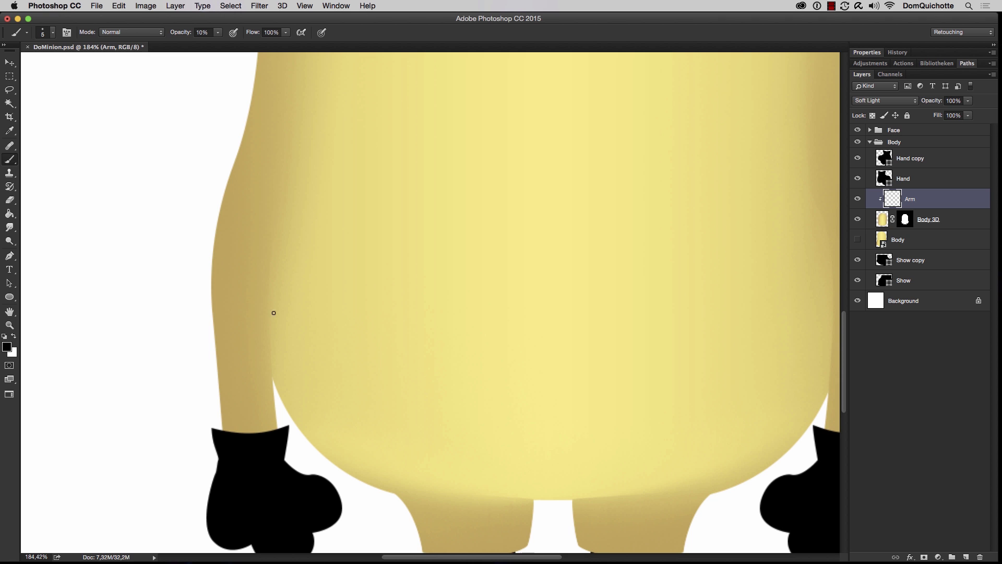
drag(264, 269, 289, 118)
drag(299, 133, 305, 133)
key(x)
drag(311, 141, 317, 76)
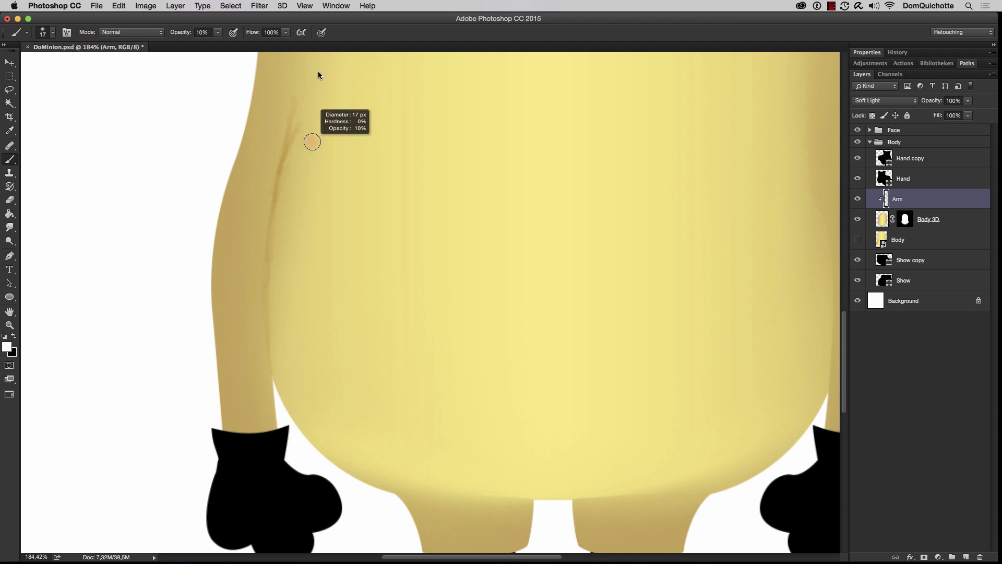
drag(303, 123, 292, 166)
Step: Soften the arm crease strokes on the Arm layer with a Gaussian Blur
drag(477, 213, 427, 237)
drag(427, 238, 392, 223)
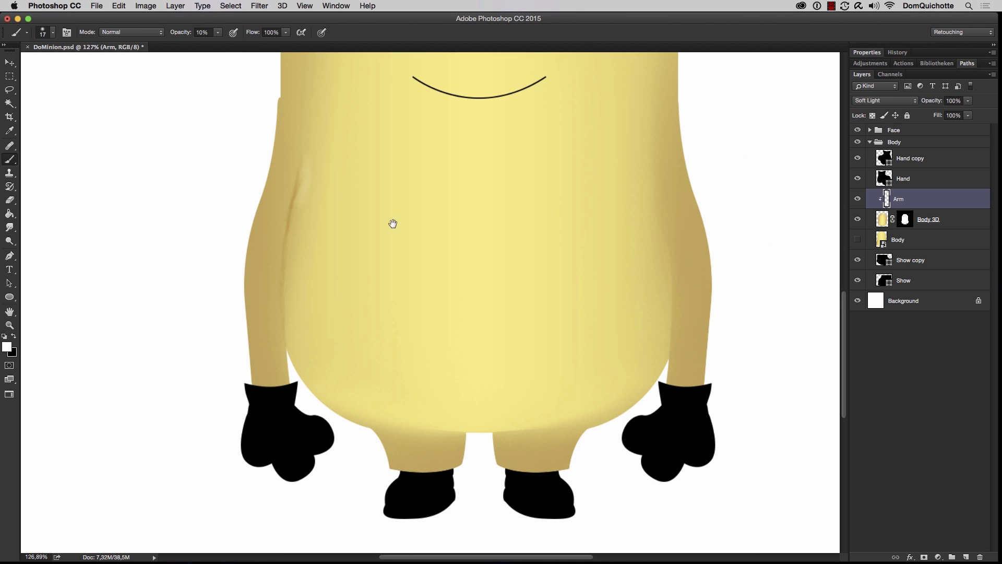
key(super+alt+f)
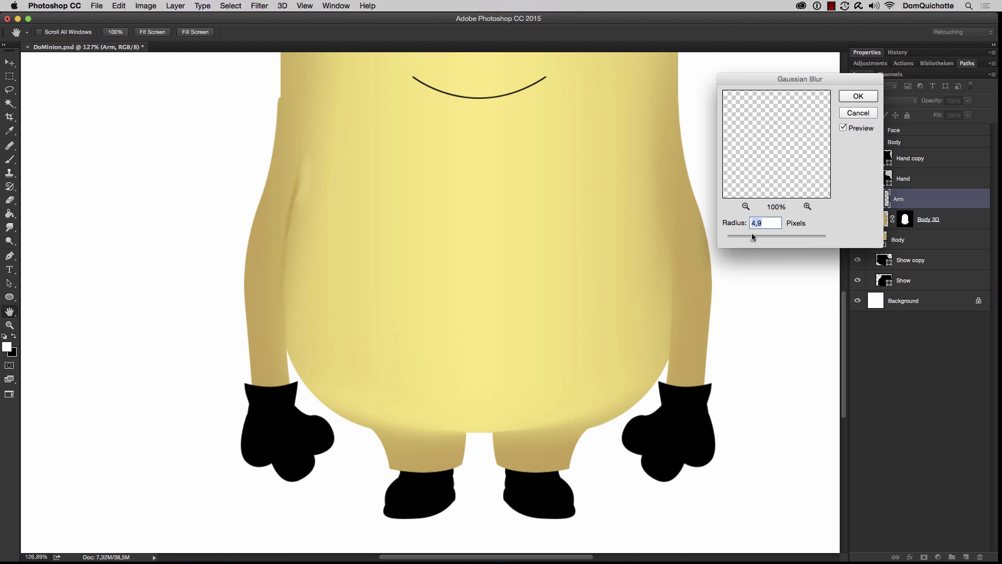
click(870, 93)
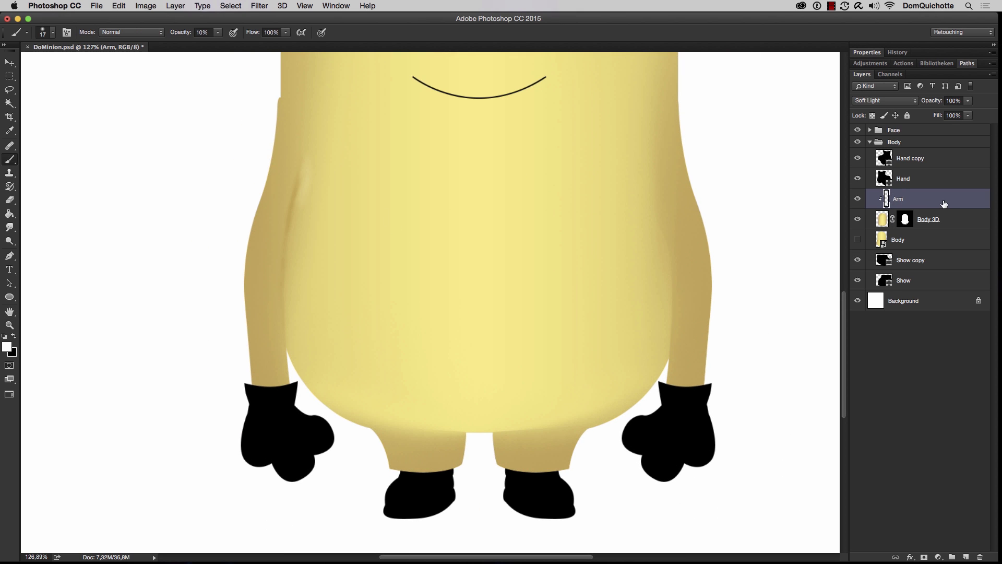
Step: Duplicate the Arm layer, clip the copy to Body 3D, and flip it horizontally onto the right arm's inner edge
key(super+j)
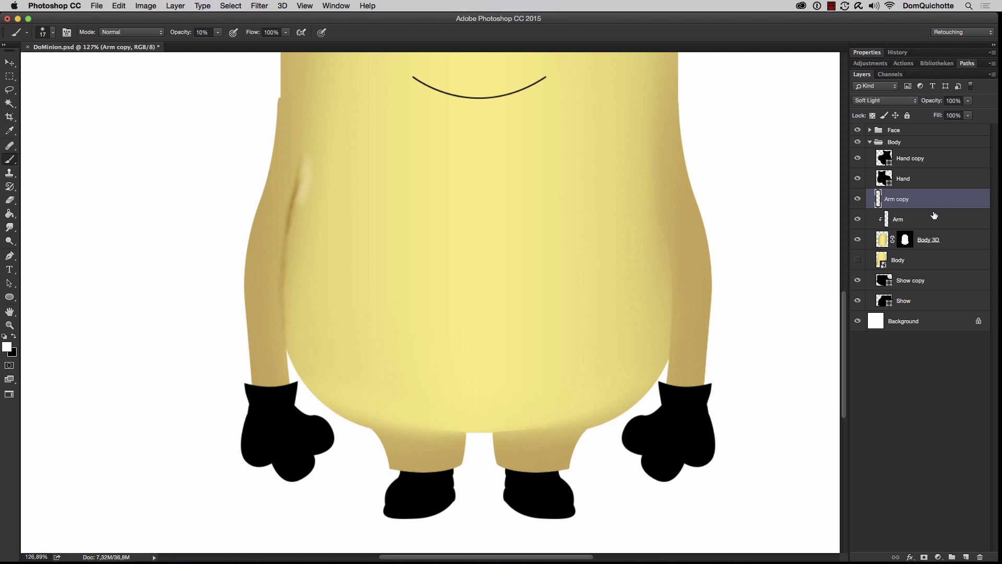
alt+click(933, 207)
key(super+t)
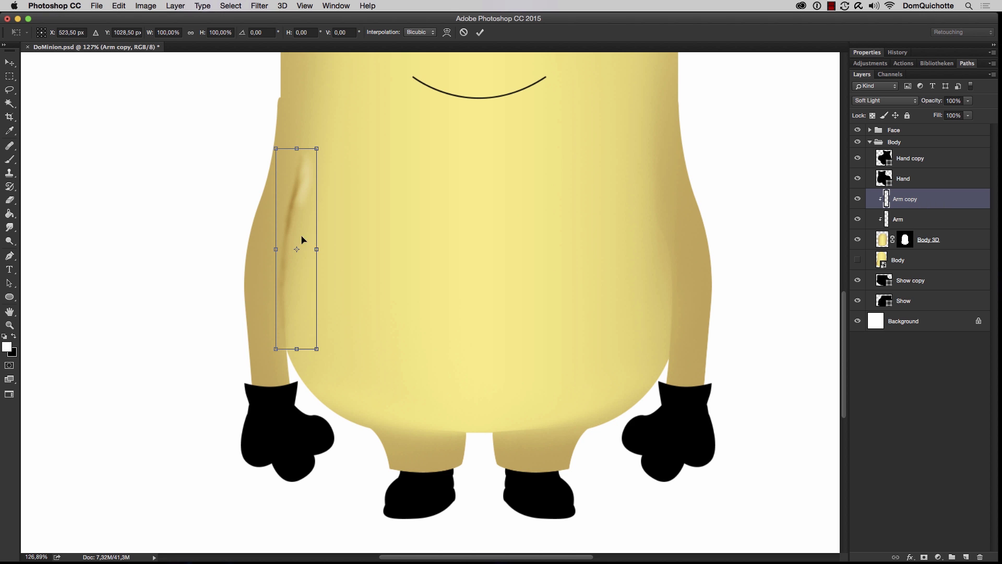
right_click(296, 224)
click(345, 359)
drag(302, 237, 671, 250)
key(Return)
key(b)
Step: Merge the two arm shading layers and set the merged layer's opacity to 34%
key(super+0)
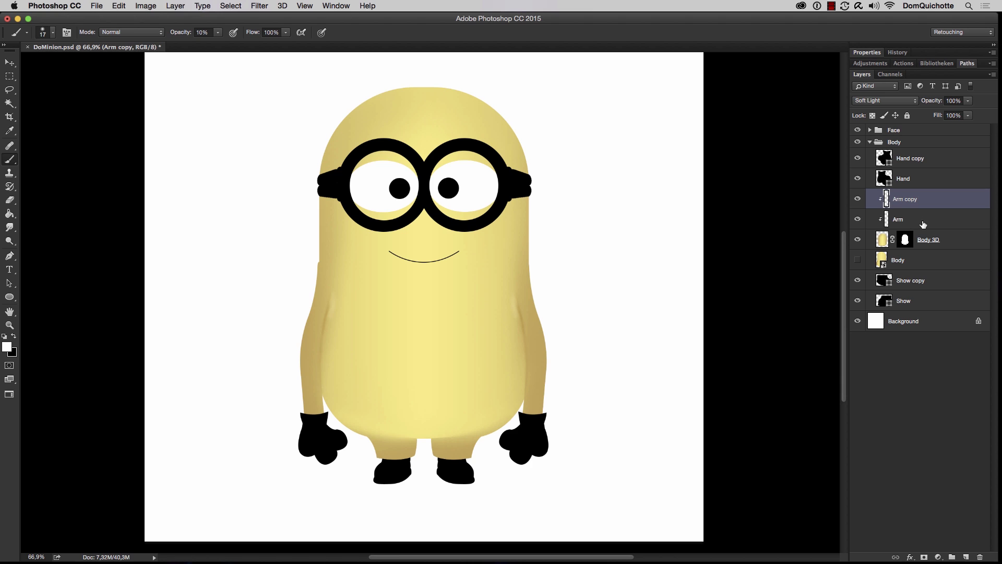
shift+click(922, 224)
key(super+e)
drag(924, 100, 896, 110)
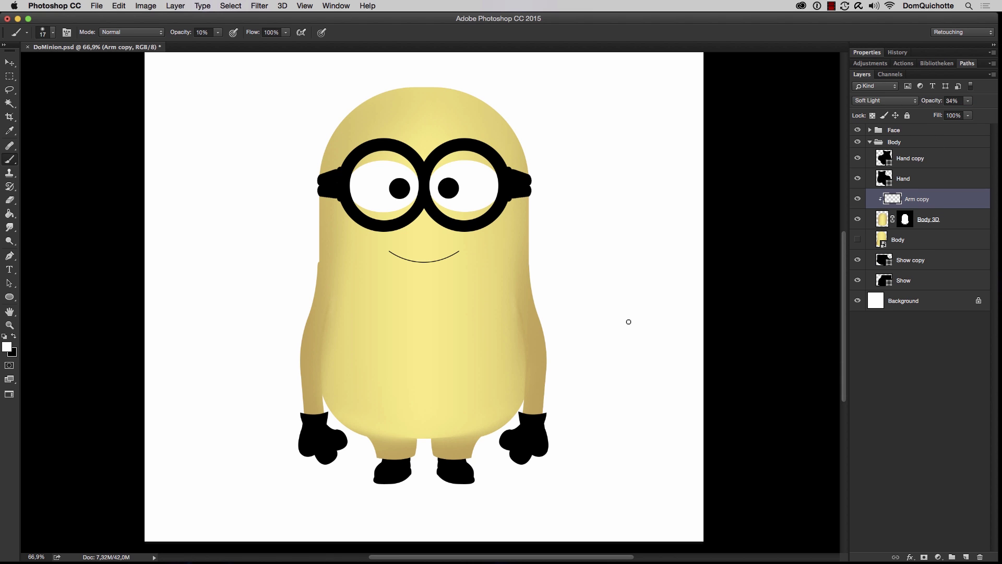
Step: Add a new layer named 3D above the Hand layer and clip it to Hand
click(924, 179)
click(966, 557)
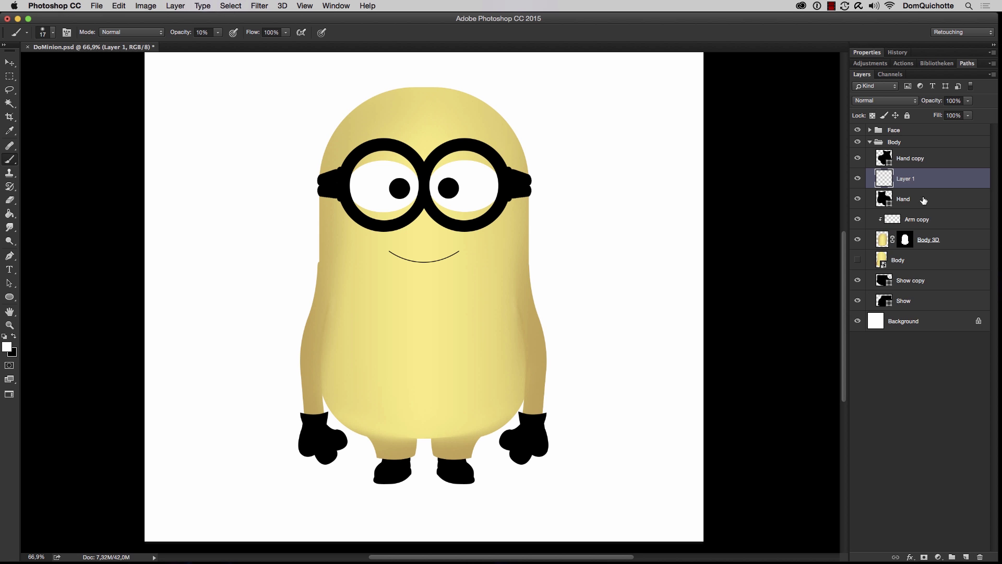
double_click(906, 179)
text(3D)
key(Return)
alt+click(930, 182)
Step: Paint soft white highlights on the left glove's cuff, palm and fingers with a 20 px brush
scroll(376, 436, up, 5)
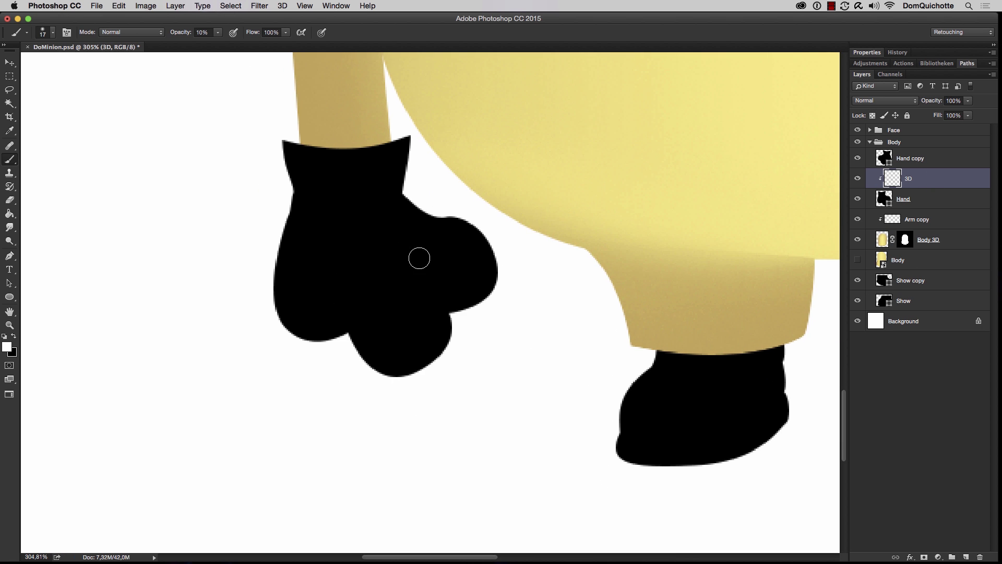
key(bracketright)
key(bracketright)
key(bracketright)
mouse_move(447, 264)
mouse_down()
mouse_move(399, 264)
mouse_move(396, 315)
mouse_move(344, 311)
mouse_move(314, 201)
mouse_move(425, 259)
mouse_up()
Step: Apply a Gaussian Blur to the glove highlights and set their layer's opacity to 55%
key(super+alt+f)
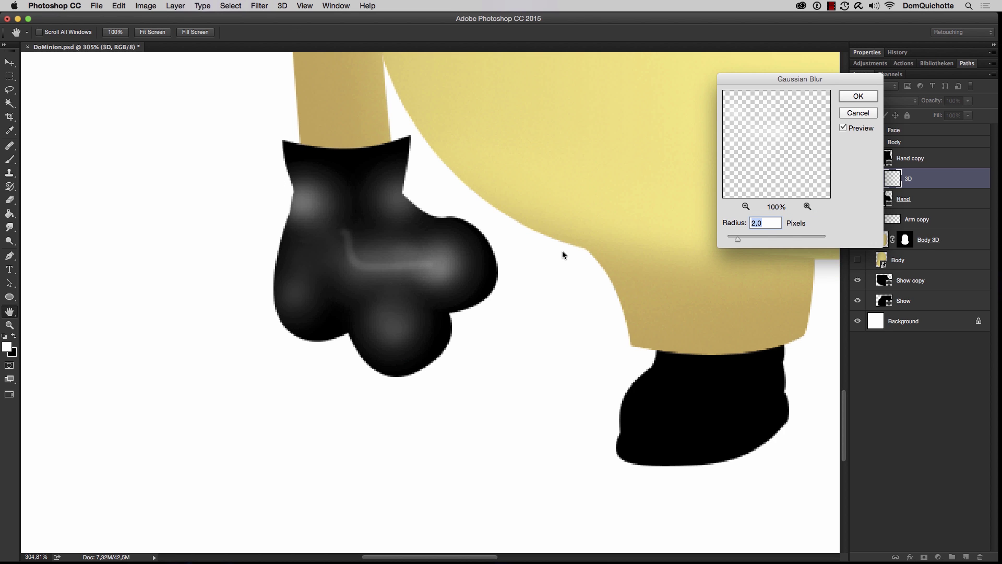
click(858, 96)
mouse_move(931, 101)
mouse_down()
mouse_move(881, 106)
mouse_move(906, 108)
mouse_up()
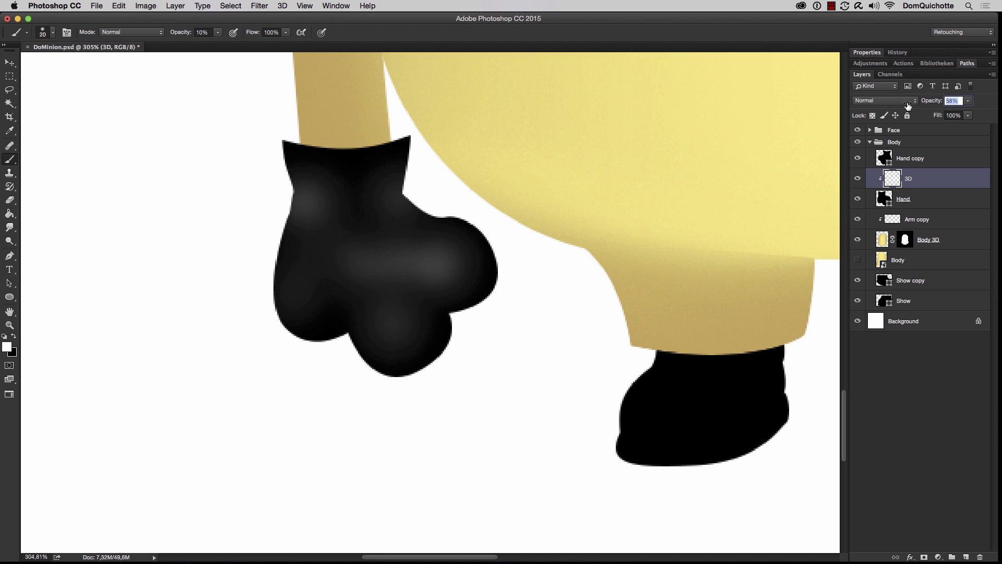
Step: Add a layer named 3D clipped to the Show layer, and rename the Show layer as Shoe
alt+click(556, 232)
drag(620, 244, 491, 268)
alt+click(492, 268)
scroll(777, 337, right, 2)
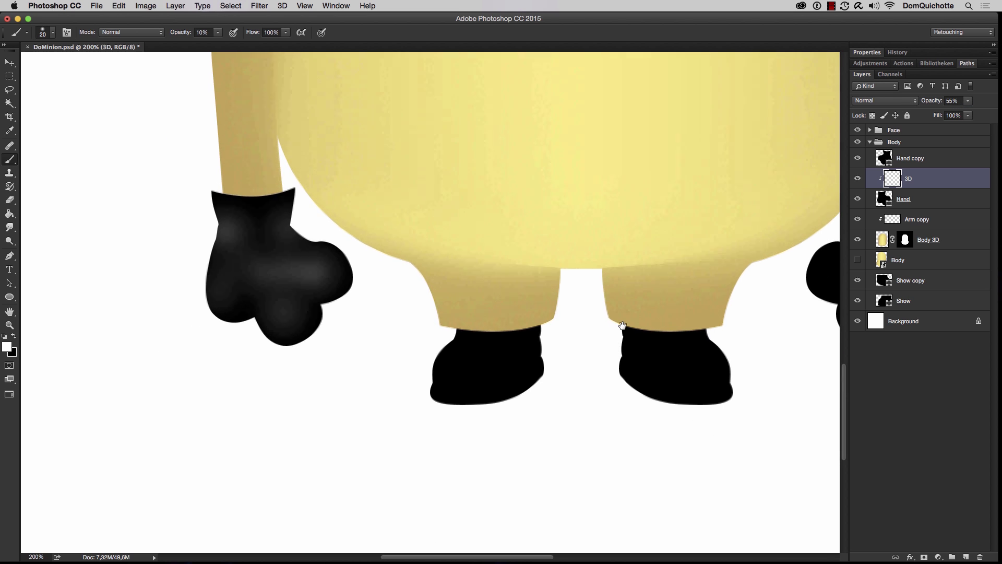
click(925, 300)
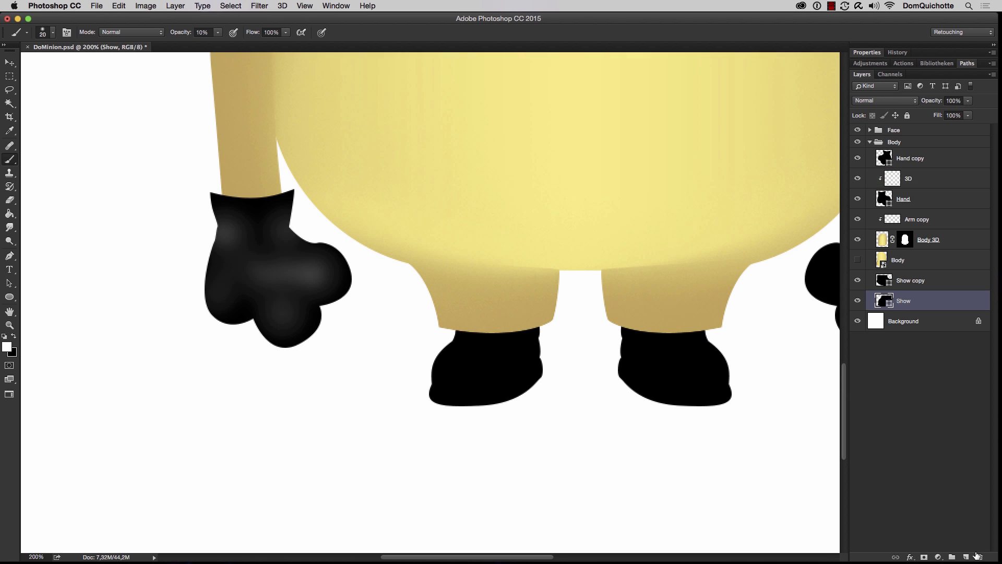
click(966, 556)
double_click(905, 301)
text(3D)
key(Return)
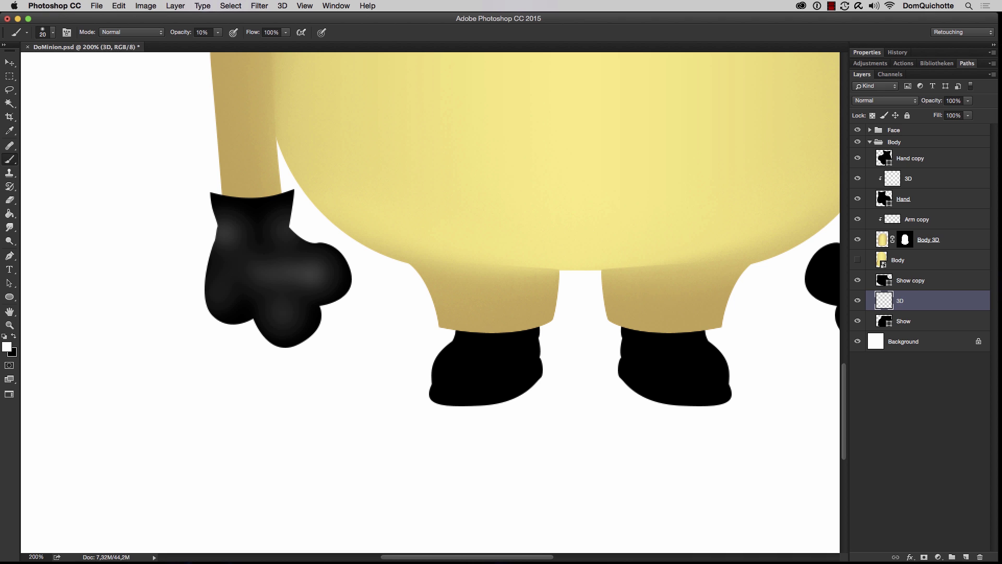
alt+click(931, 310)
click(919, 320)
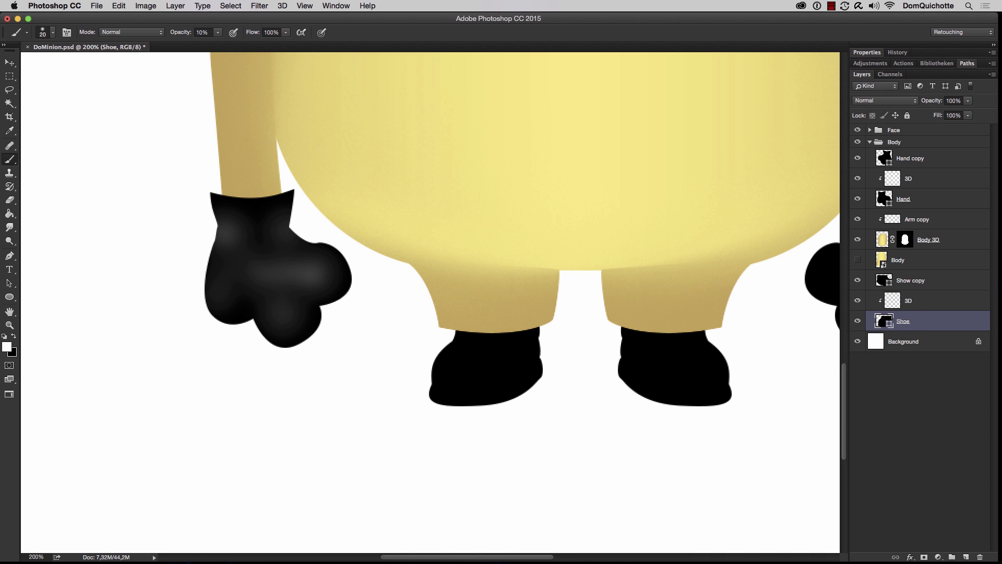
Step: Paint white highlights on the left shoe's 3D layer: thin lines along the sole, broader soft spots on the toe and upper
drag(488, 381, 586, 304)
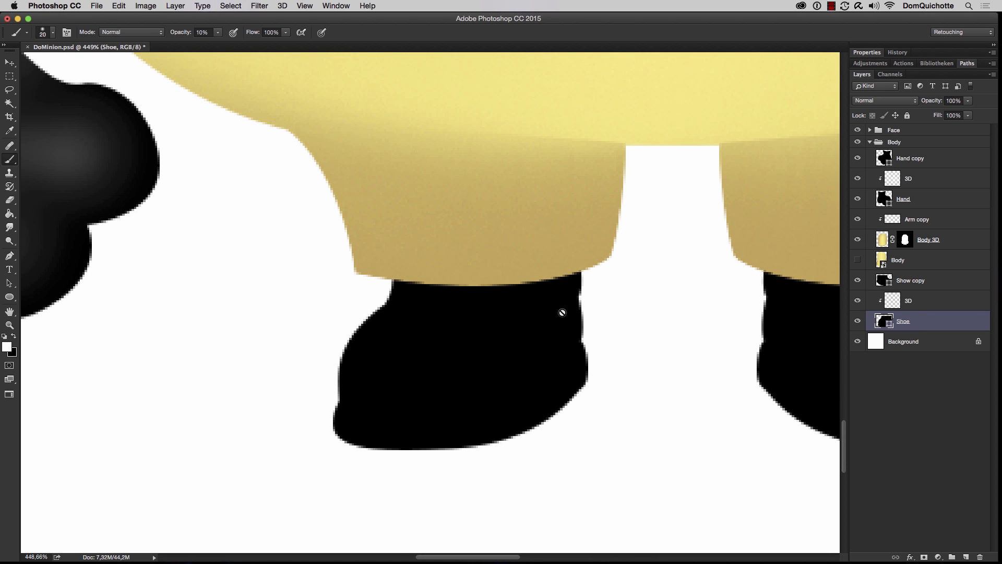
click(953, 303)
key(bracketleft)
key(bracketleft)
key(bracketleft)
key(bracketleft)
key(bracketleft)
key(bracketleft)
key(bracketleft)
key(bracketleft)
mouse_move(569, 346)
mouse_down()
mouse_move(480, 392)
mouse_move(344, 400)
mouse_up()
key(bracketright)
key(bracketright)
key(bracketright)
key(bracketright)
key(bracketright)
key(bracketright)
key(bracketright)
key(bracketright)
key(bracketright)
mouse_move(443, 364)
mouse_down()
mouse_move(436, 351)
mouse_move(549, 332)
mouse_move(554, 306)
mouse_move(463, 295)
mouse_move(501, 293)
mouse_up()
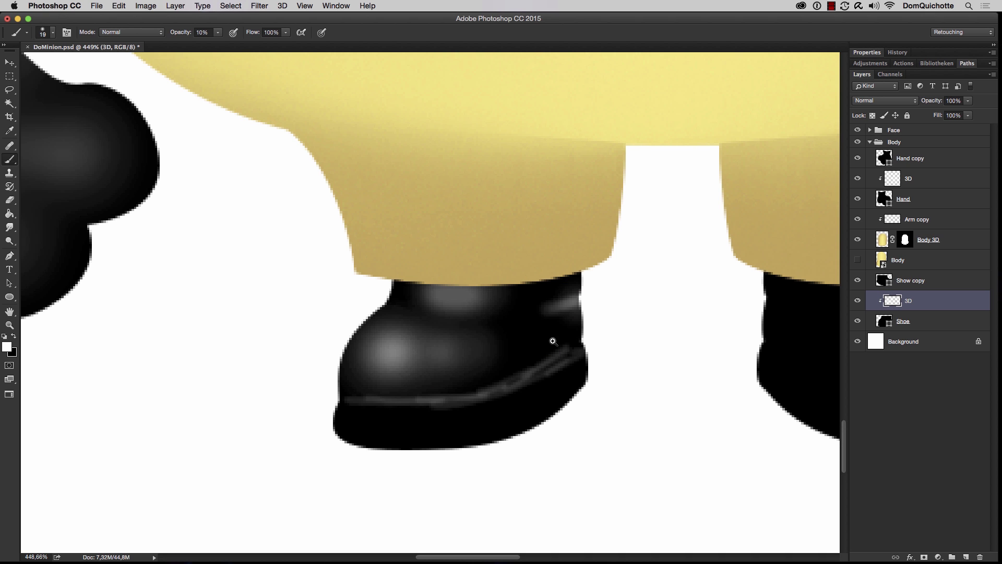
key(bracketleft)
key(bracketleft)
key(bracketleft)
Step: Soften the left shoe's highlights with a Gaussian Blur
scroll(550, 339, down, 2)
key(super+alt+f)
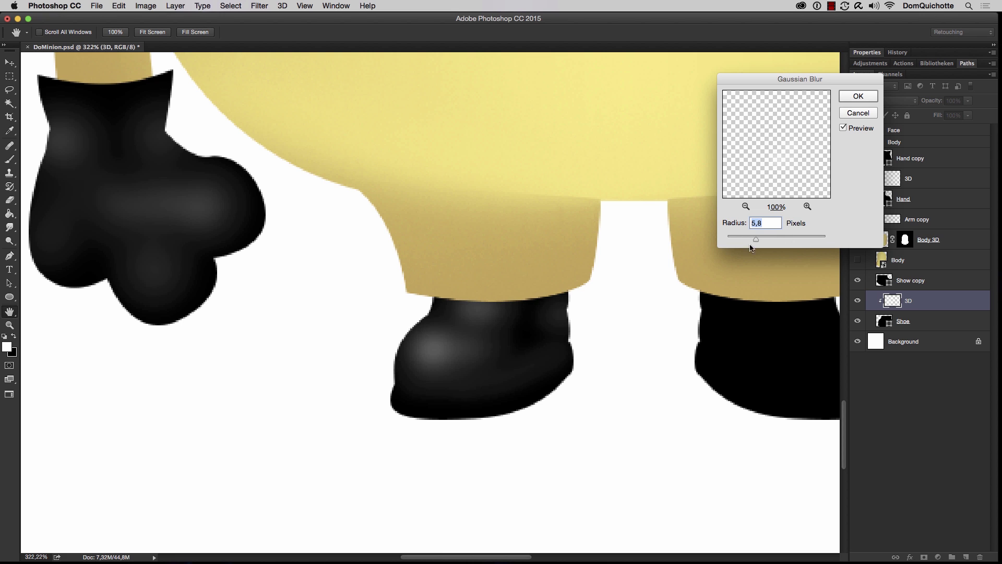
key(Return)
Step: Duplicate the shoe highlight layer above Show copy as a clipped layer, and flip it horizontally onto the right shoe
drag(674, 270, 635, 267)
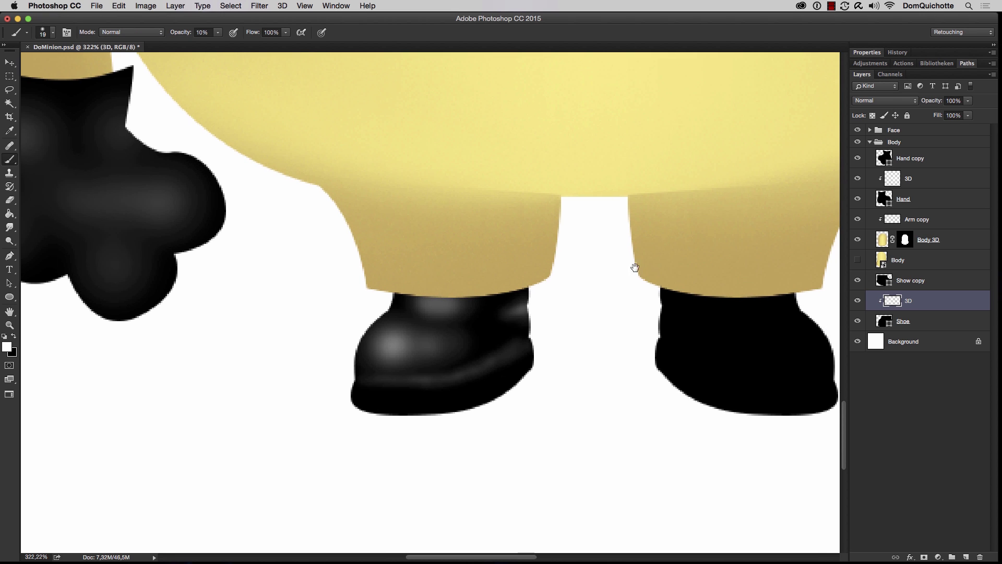
alt+drag(949, 308, 949, 272)
key(super+t)
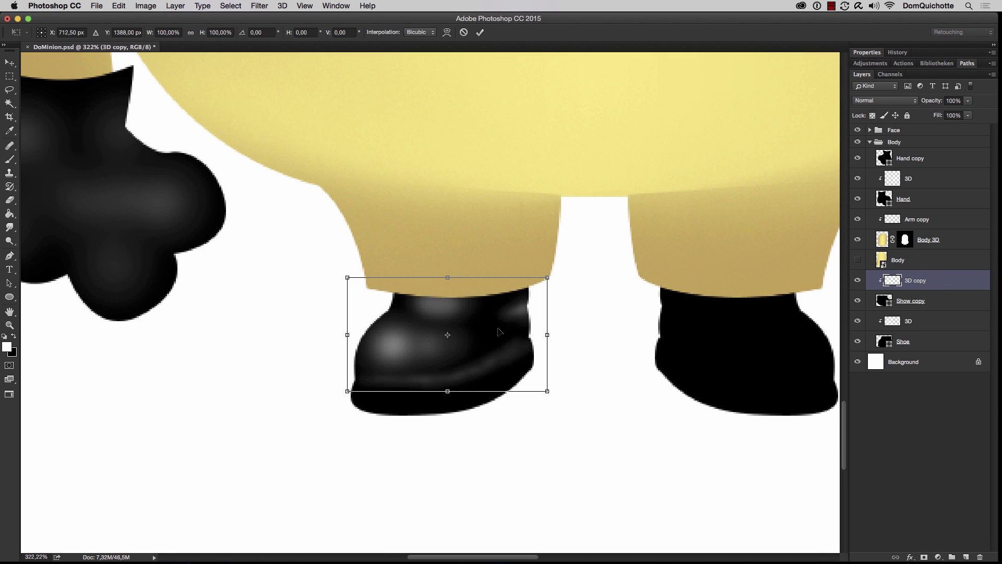
right_click(464, 331)
click(520, 468)
drag(425, 383, 717, 383)
key(Return)
Step: Duplicate the glove highlight layer above Hand copy as a clipped layer, and flip it horizontally onto the right glove
scroll(586, 299, down, 5)
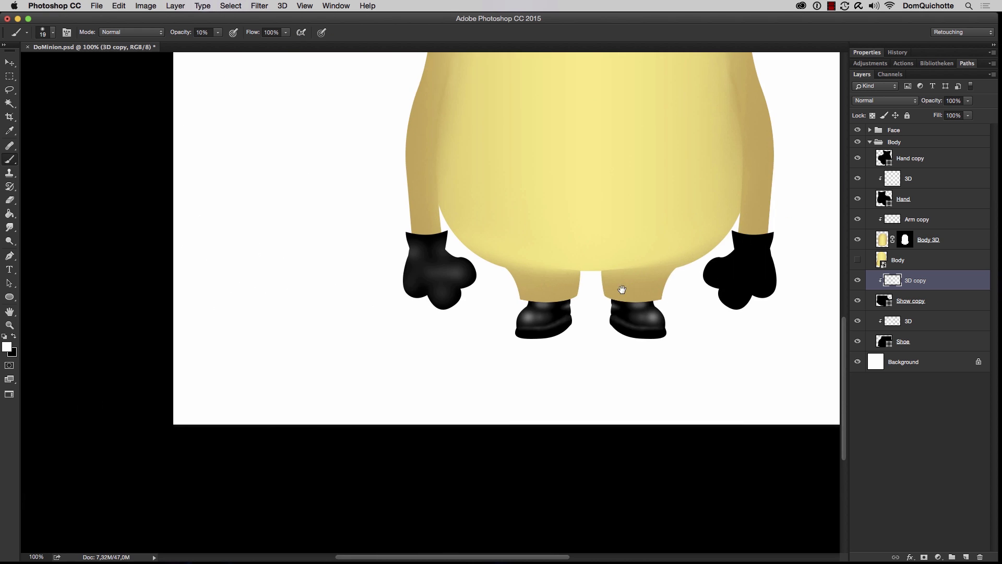
alt+click(580, 354)
drag(940, 177, 947, 148)
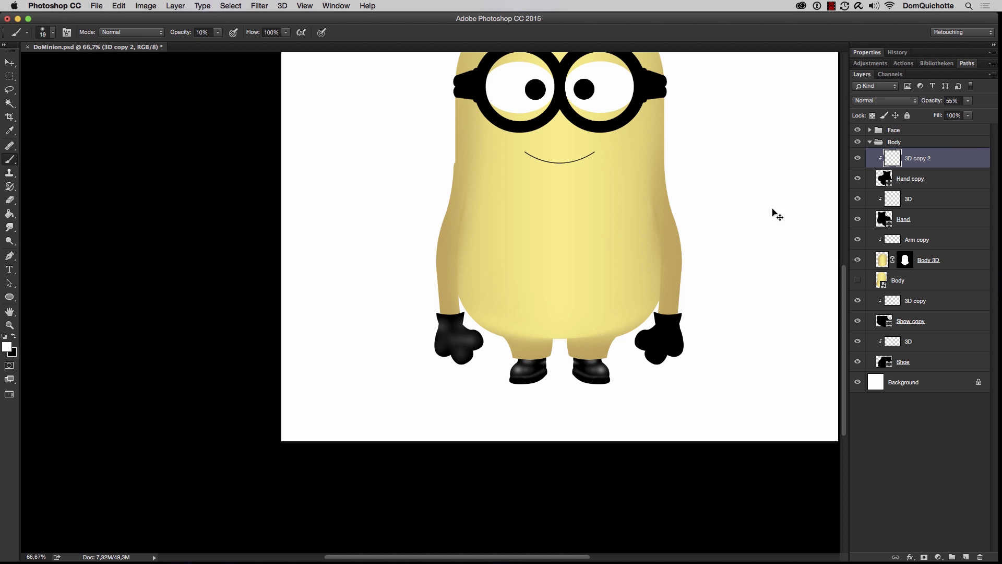
key(ctrl+t)
right_click(459, 345)
click(499, 488)
drag(468, 341, 705, 340)
scroll(674, 342, up, 5)
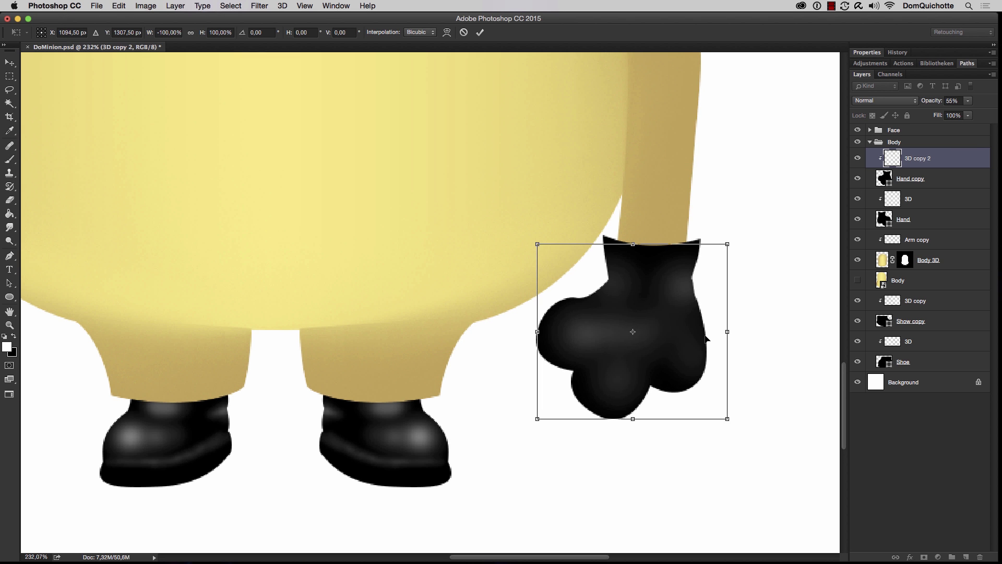
key(Return)
key(ctrl+0)
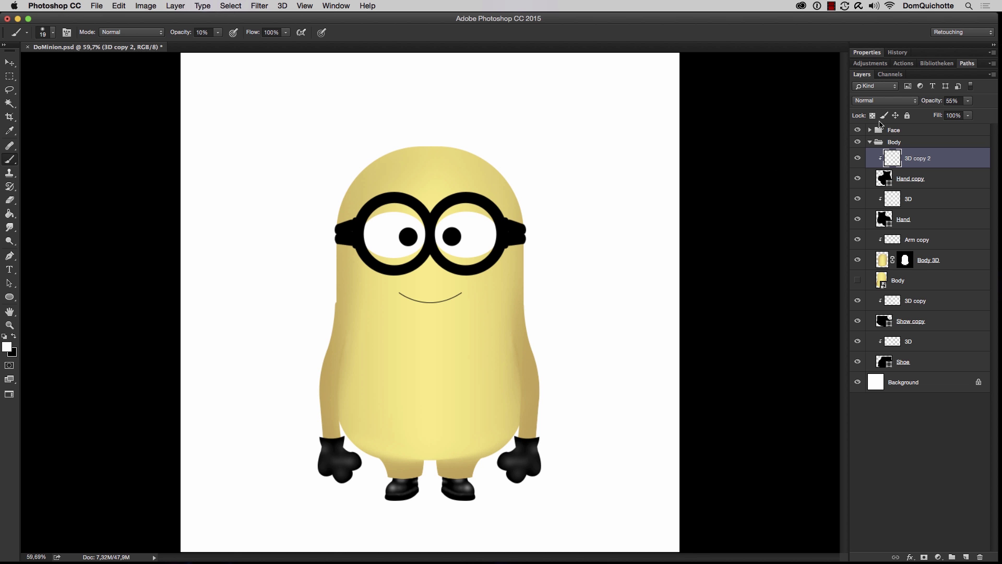
Step: Collapse the Body group, expand the Face group, and add an Inner Shadow to the Eye layer
click(870, 141)
click(869, 130)
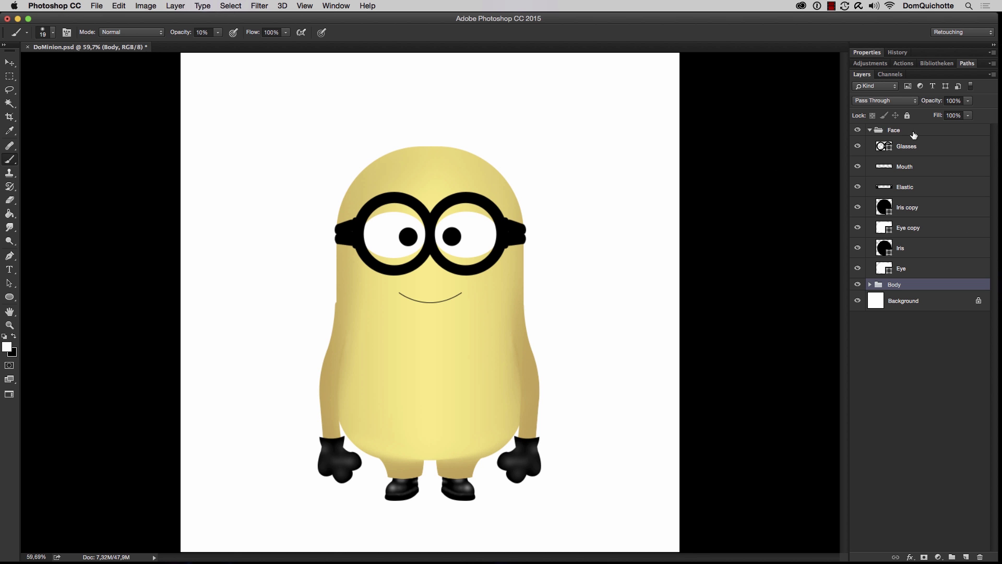
drag(444, 236, 488, 245)
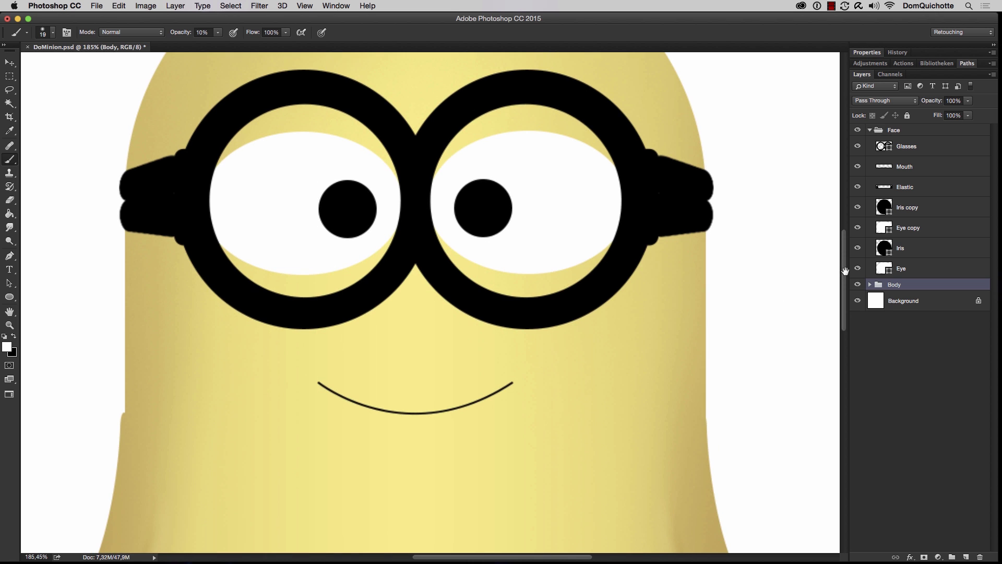
click(927, 269)
double_click(928, 269)
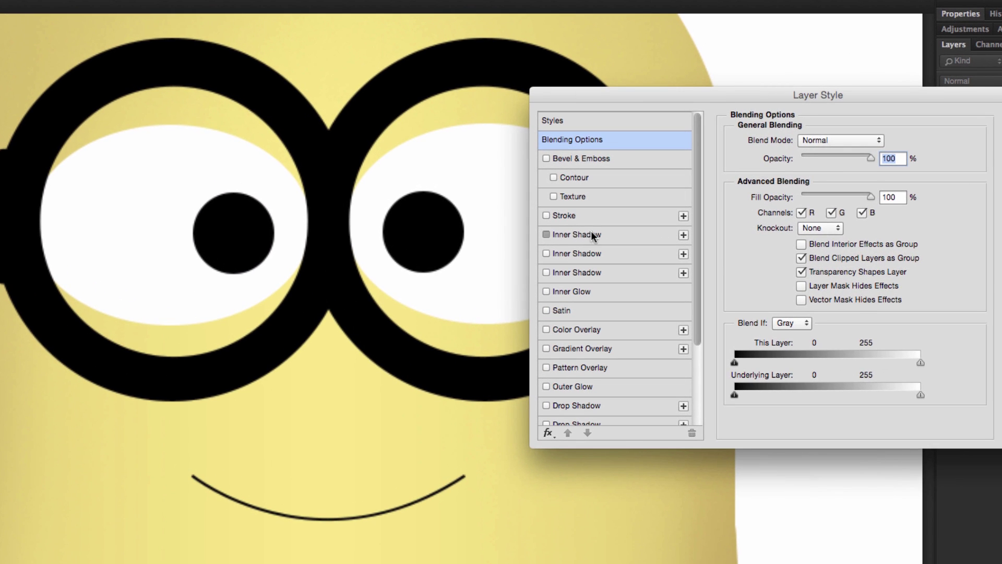
click(592, 235)
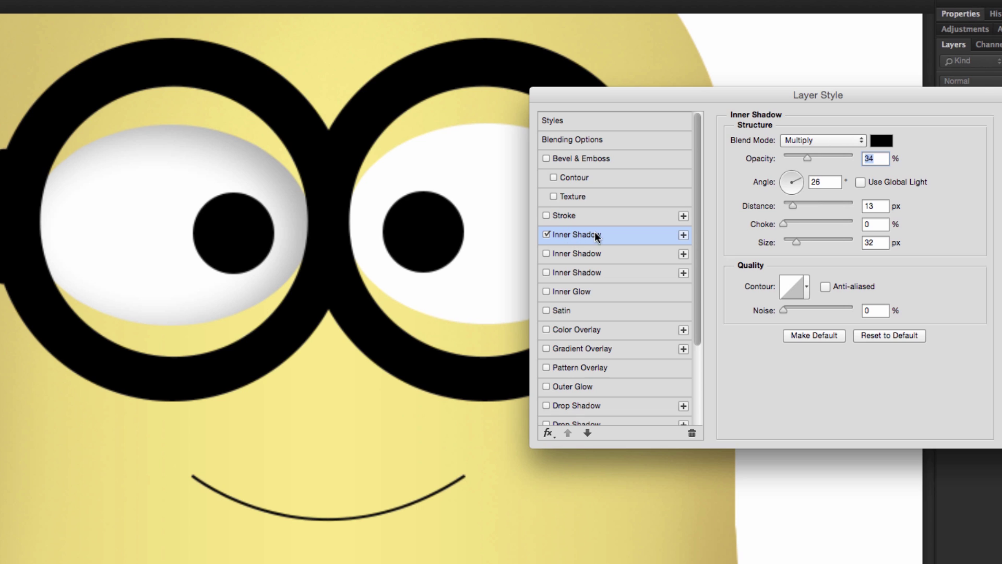
Step: Set the eye's Inner Shadow to 35% opacity, 164° angle, 18 px distance and 24 px size
text(35)
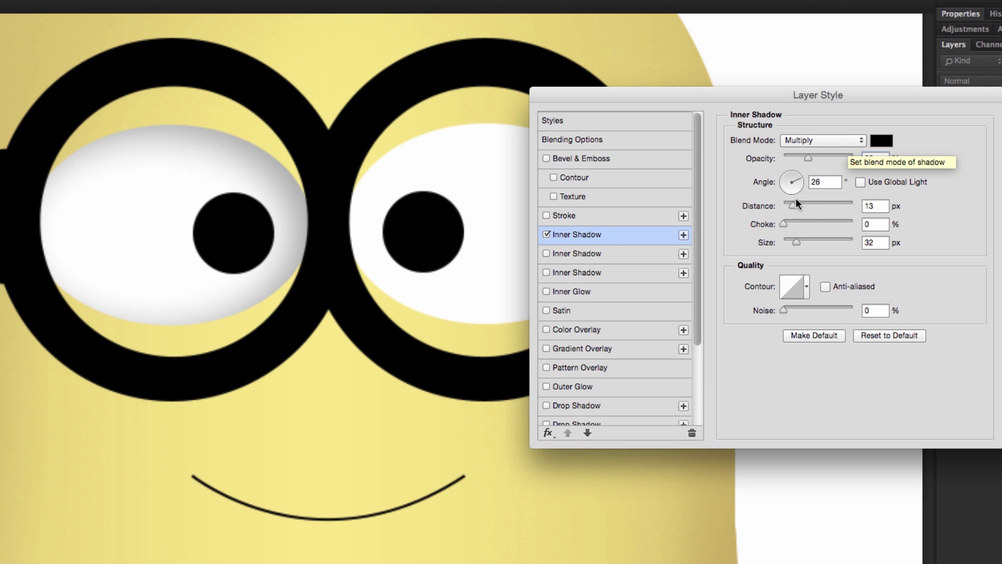
drag(788, 184, 779, 181)
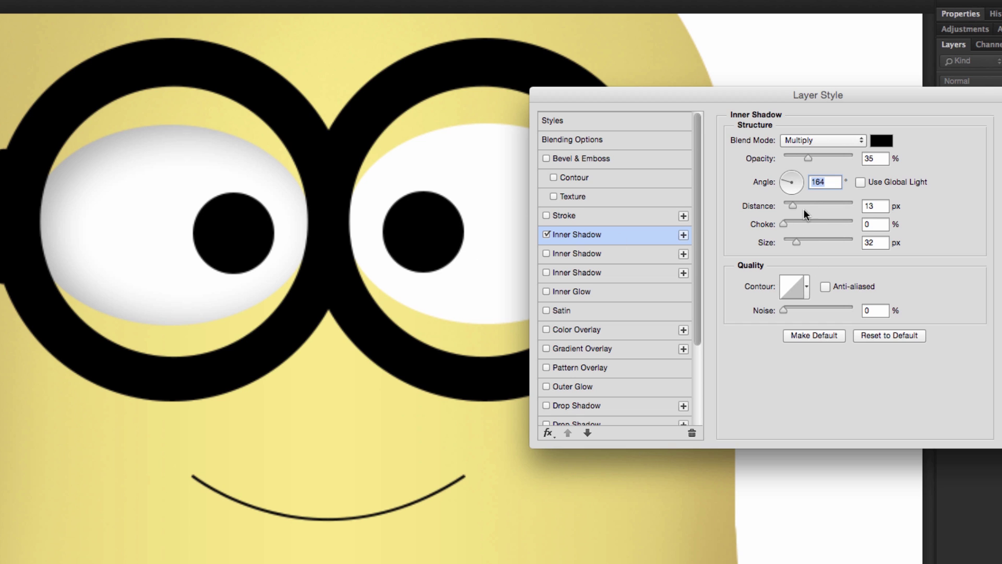
drag(792, 205, 796, 203)
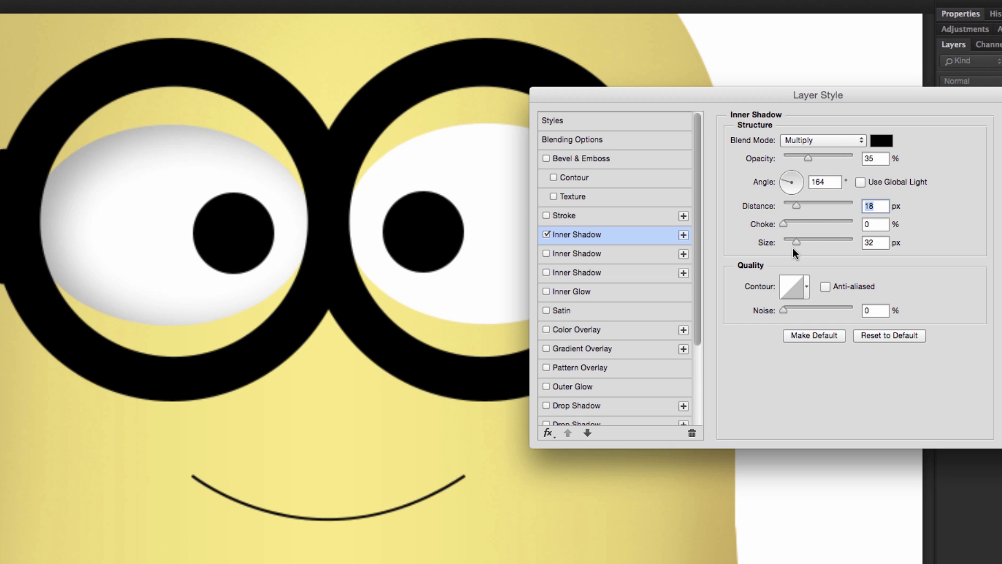
drag(796, 242, 791, 241)
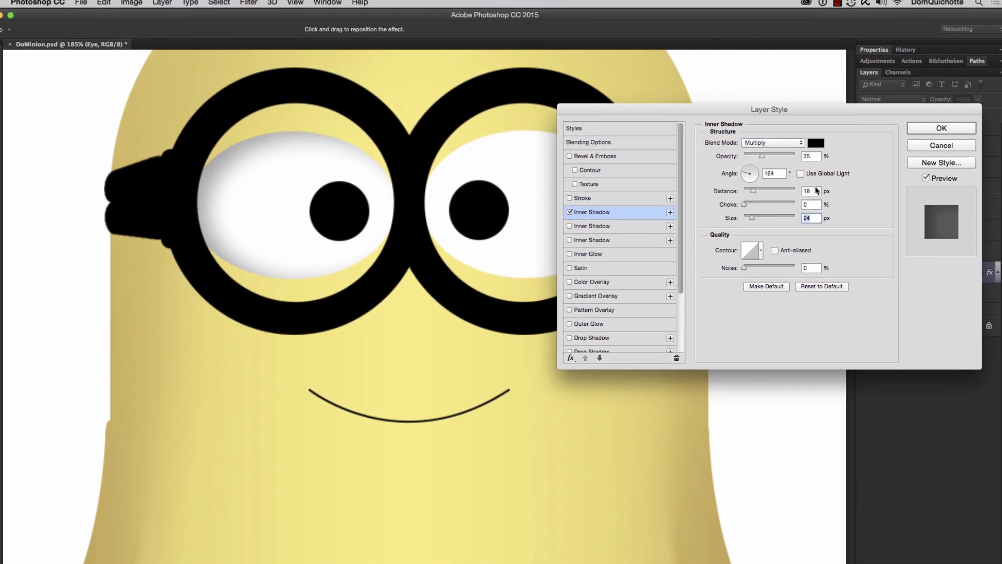
Step: Apply the Eye layer's Inner Shadow, copy it onto the Eye copy layer, and set the copied shadow's angle to 29°
click(948, 130)
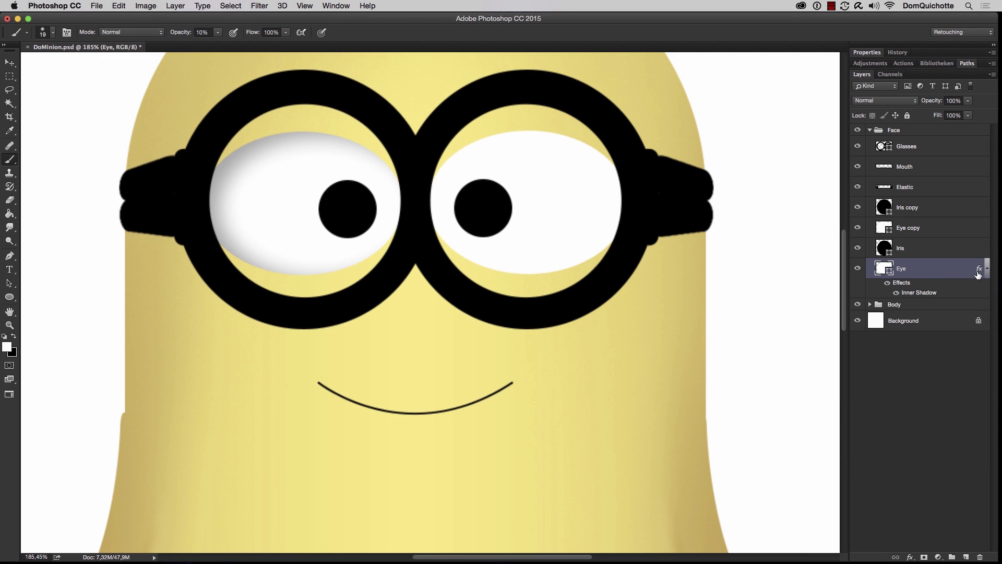
drag(979, 272, 977, 233)
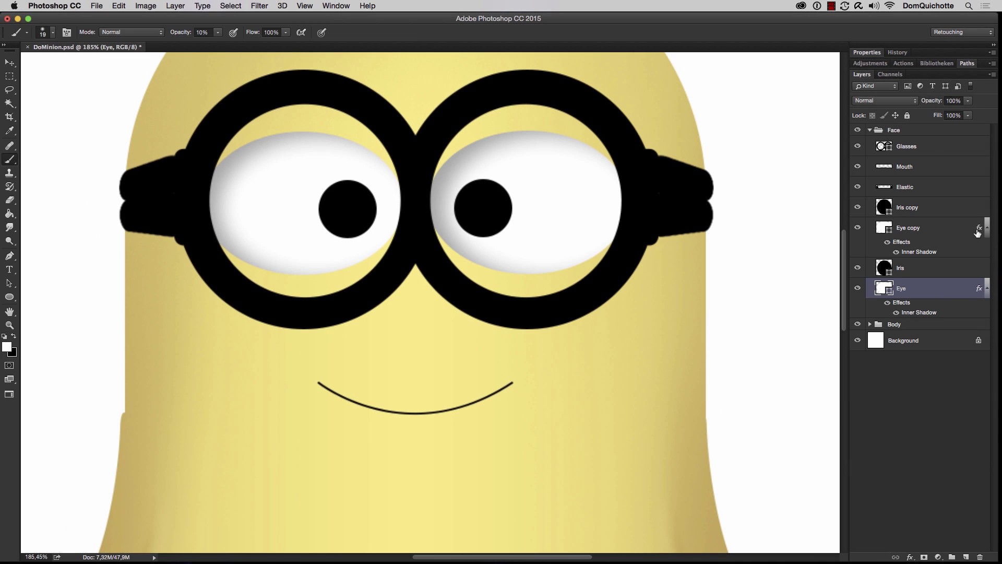
double_click(952, 236)
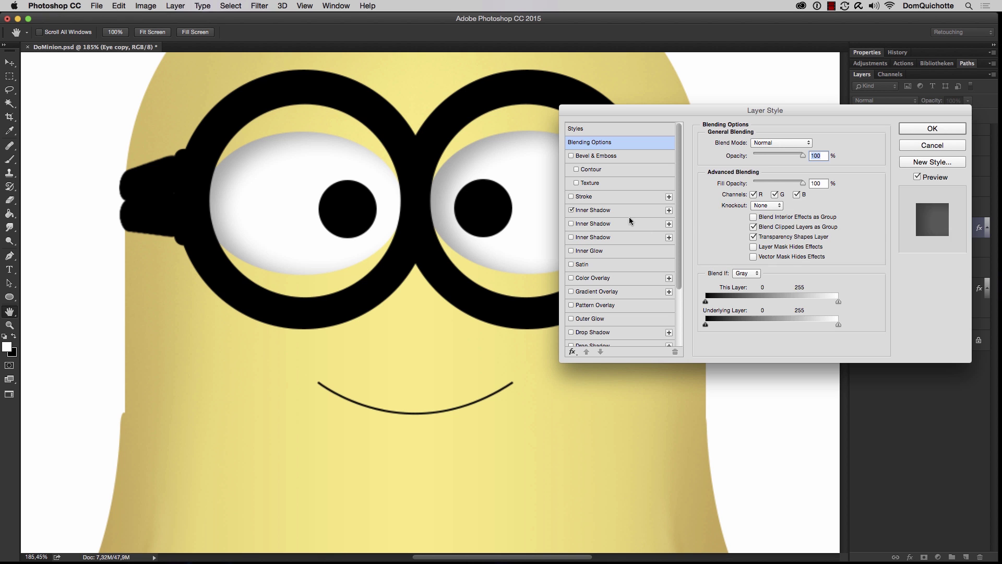
click(634, 211)
drag(743, 173, 754, 168)
drag(476, 217, 396, 221)
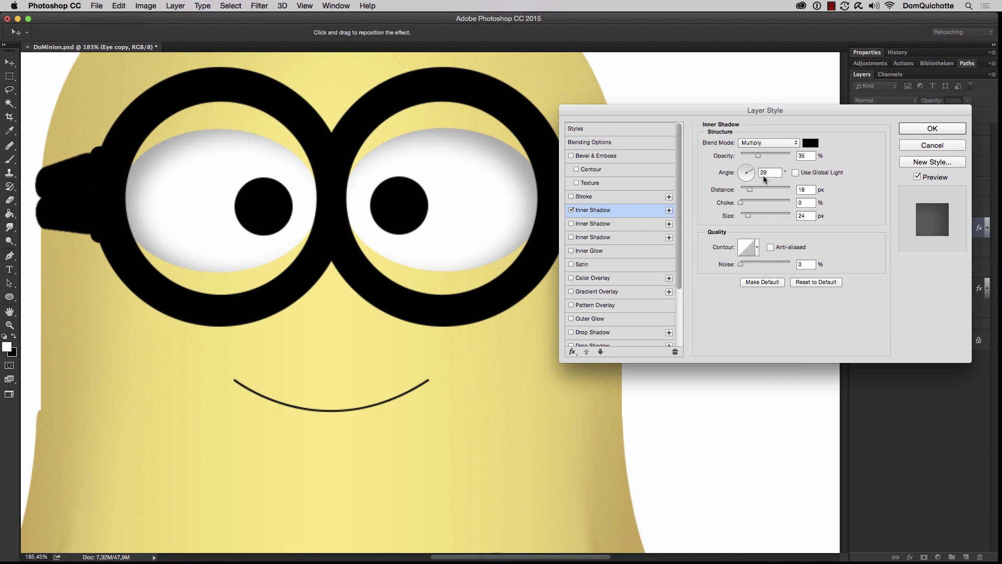
click(929, 134)
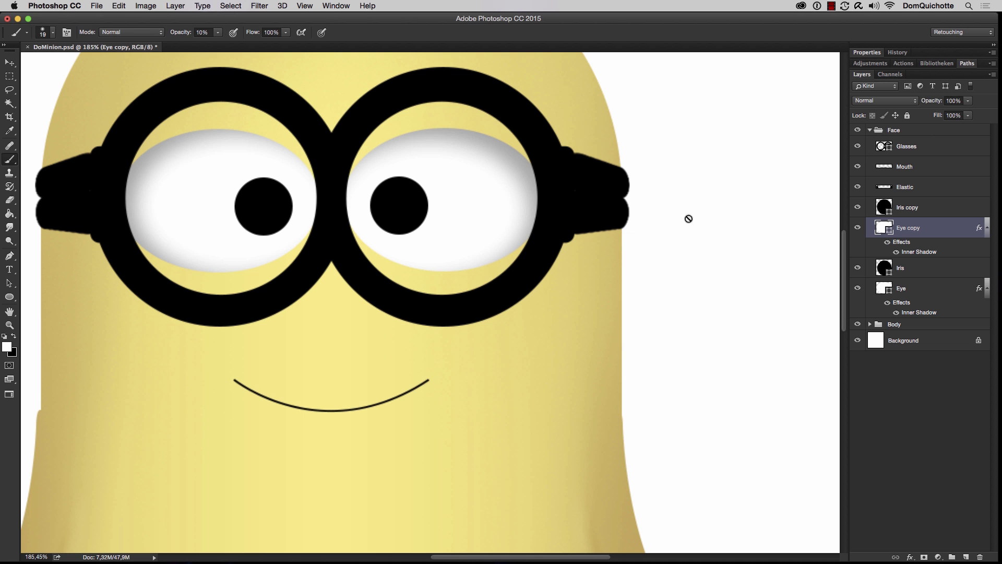
mouse_move(584, 258)
mouse_down()
mouse_move(621, 245)
mouse_move(659, 266)
mouse_up()
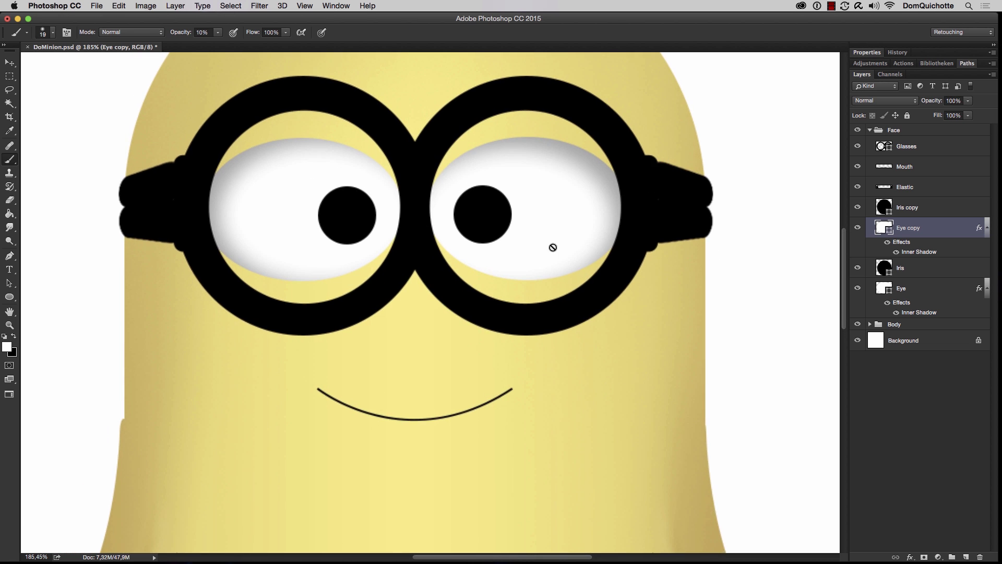
Step: Show the layer style presets and load the FX-Ray Minion styles .asl file from the Tutorial folder
click(346, 7)
click(345, 336)
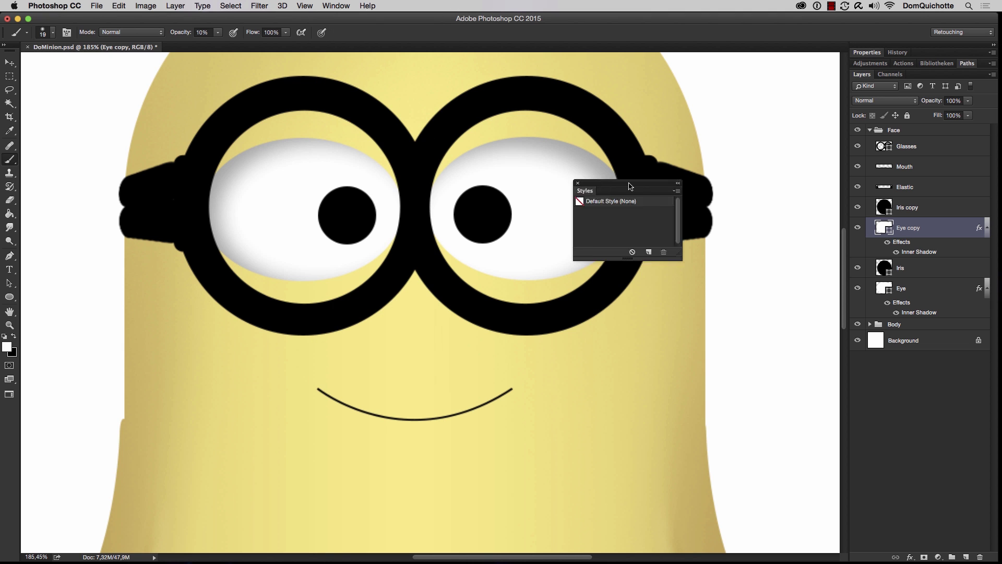
drag(630, 186, 732, 219)
click(709, 198)
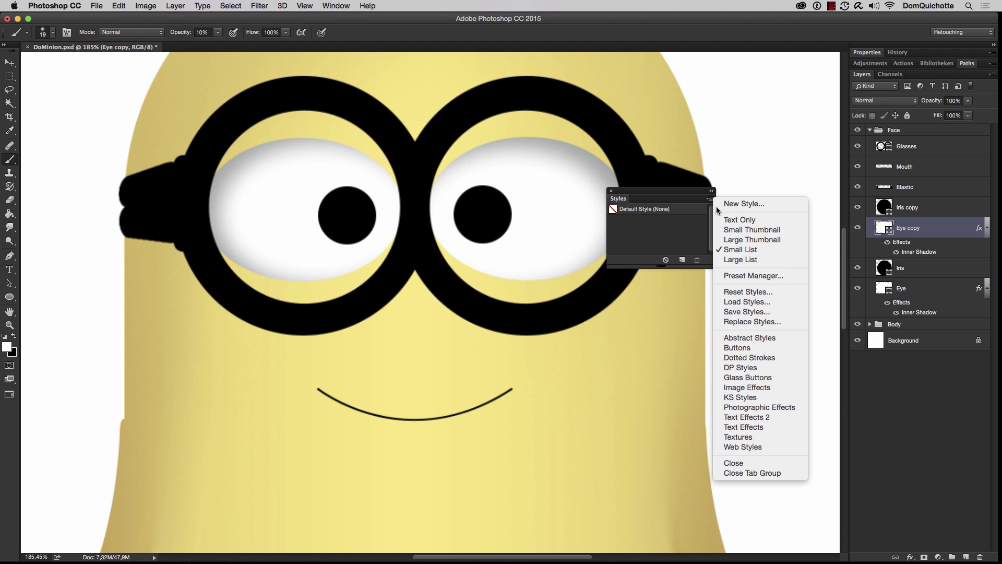
click(755, 298)
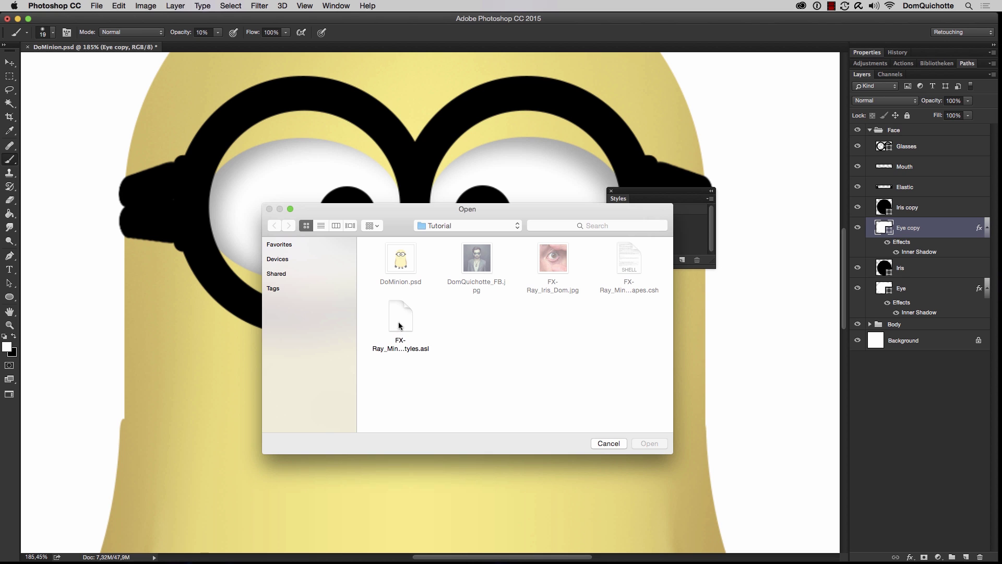
click(399, 324)
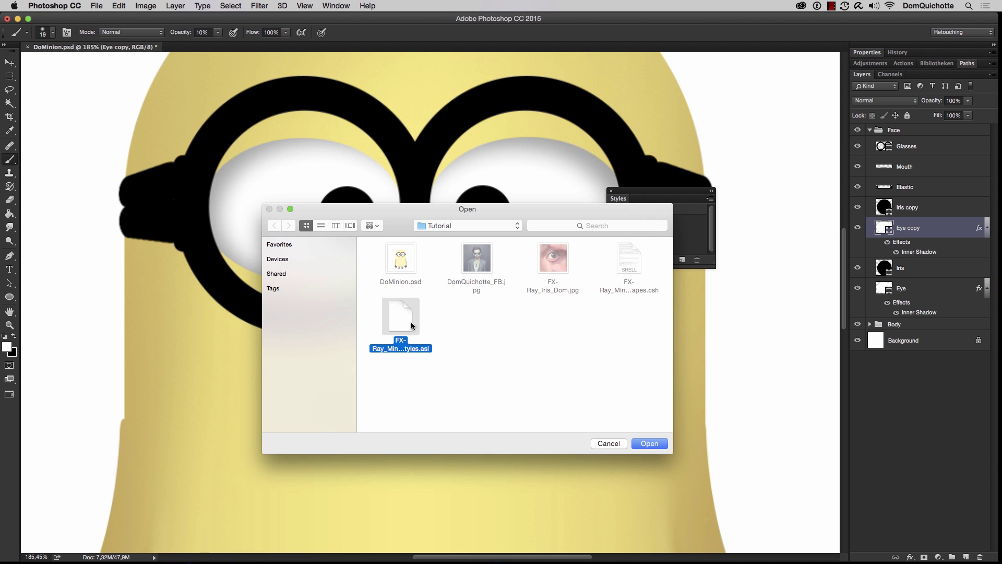
click(649, 444)
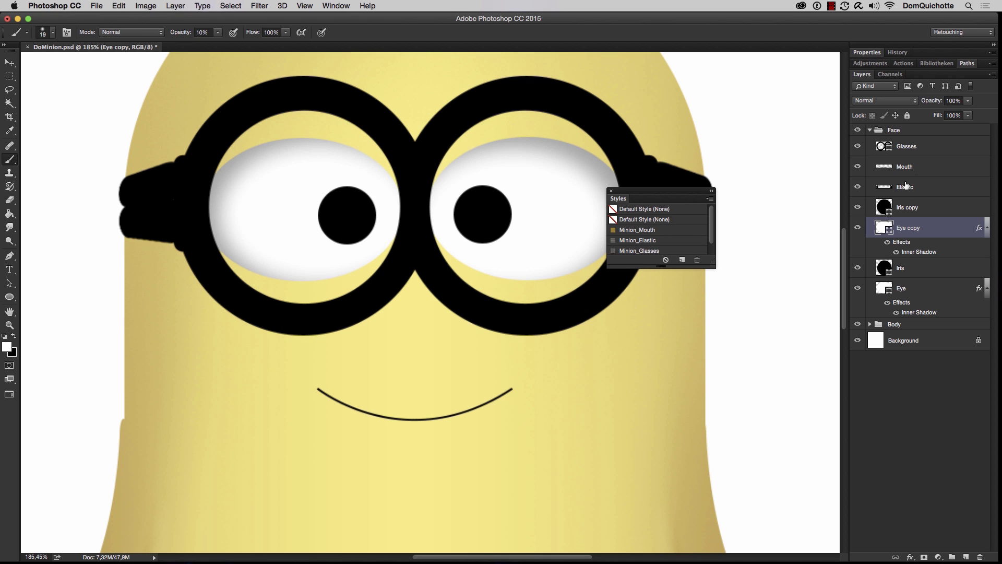
Step: Apply the Minion_Glasses style to the Glasses layer, and move the floating style list off the goggles
click(905, 150)
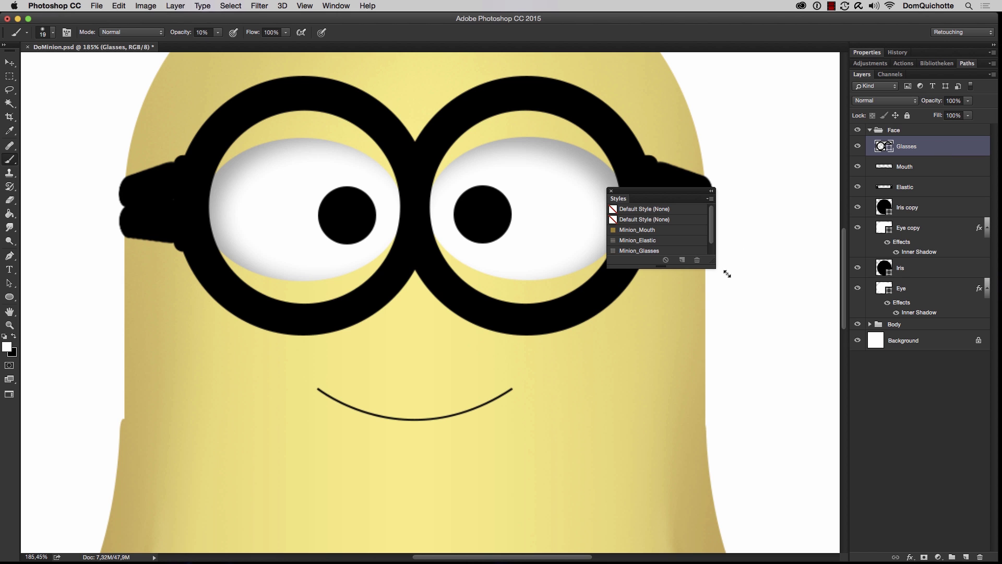
click(636, 252)
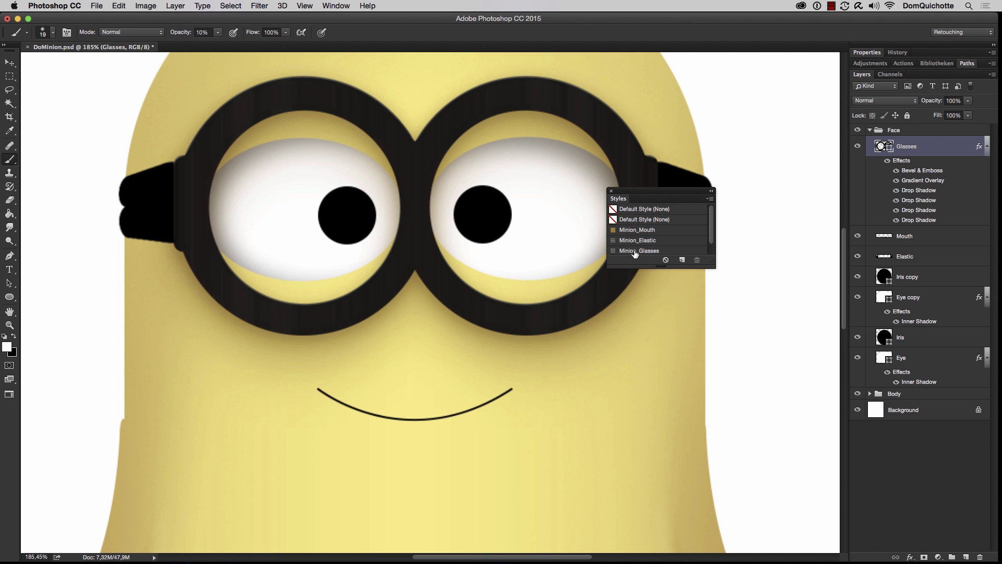
drag(662, 203, 750, 191)
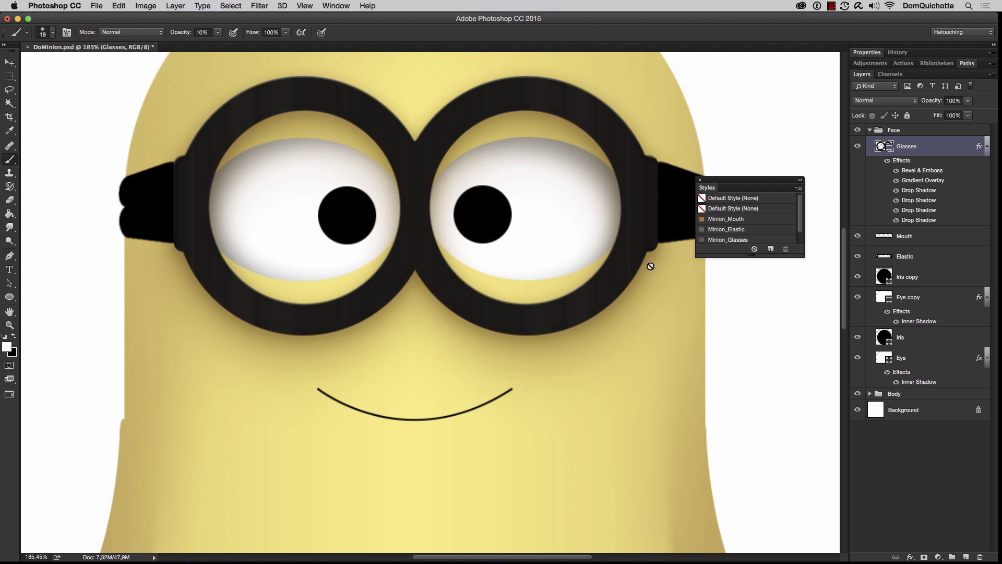
Step: Change the Glasses shape's fill colour to dark grey 3e3e3e
double_click(882, 148)
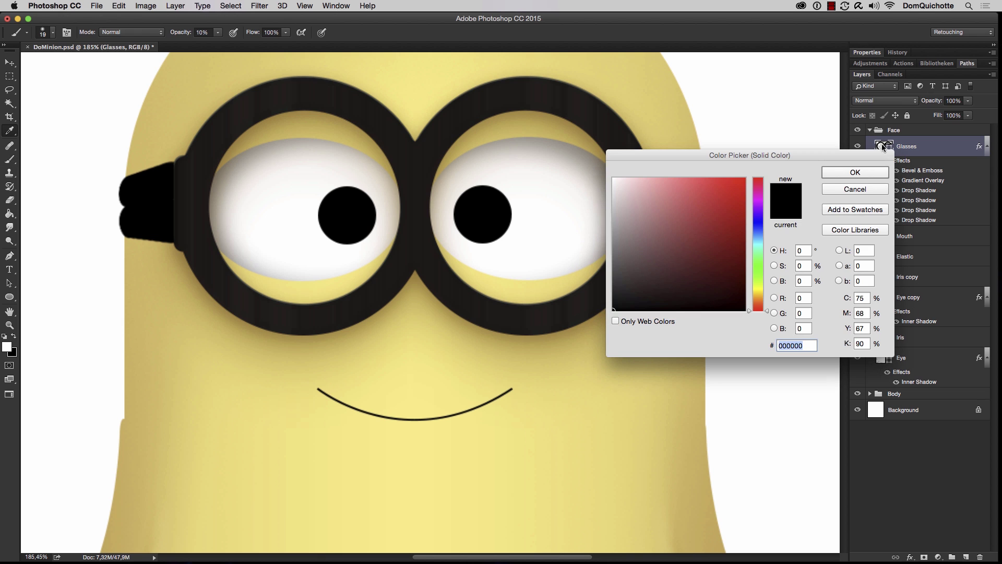
drag(619, 225, 612, 279)
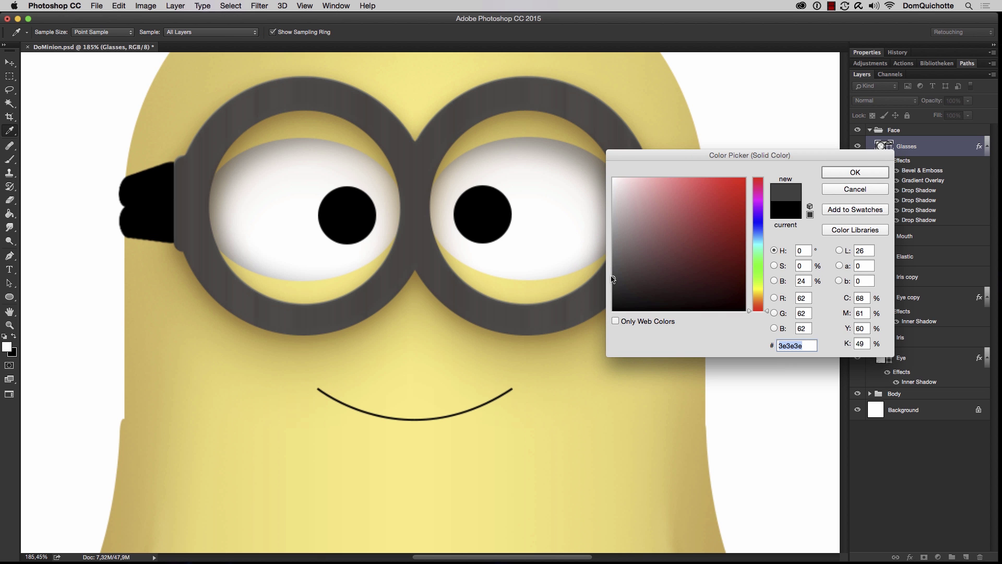
click(845, 176)
Step: Inspect the first Drop Shadow's settings in the Glasses layer's style
double_click(940, 154)
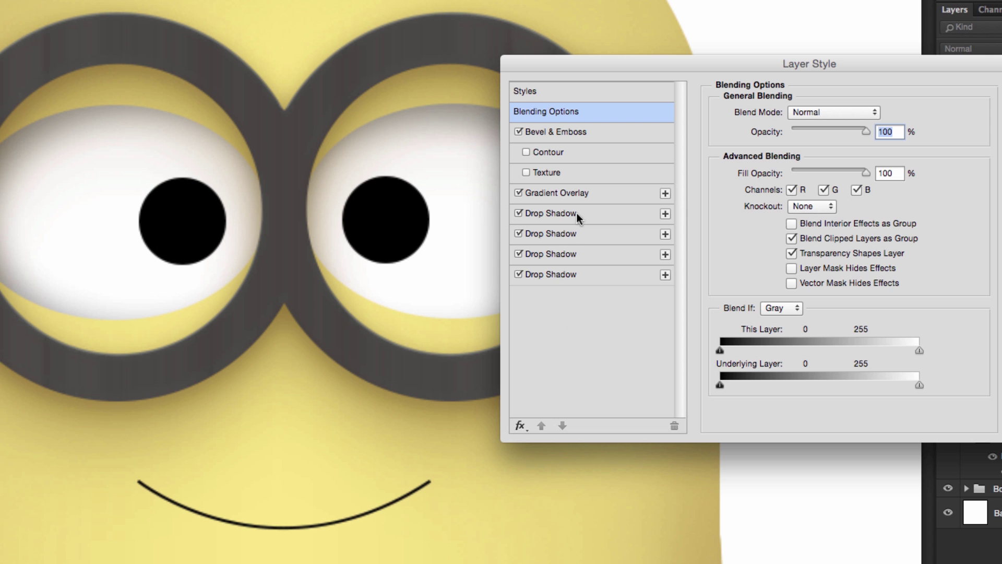
click(567, 220)
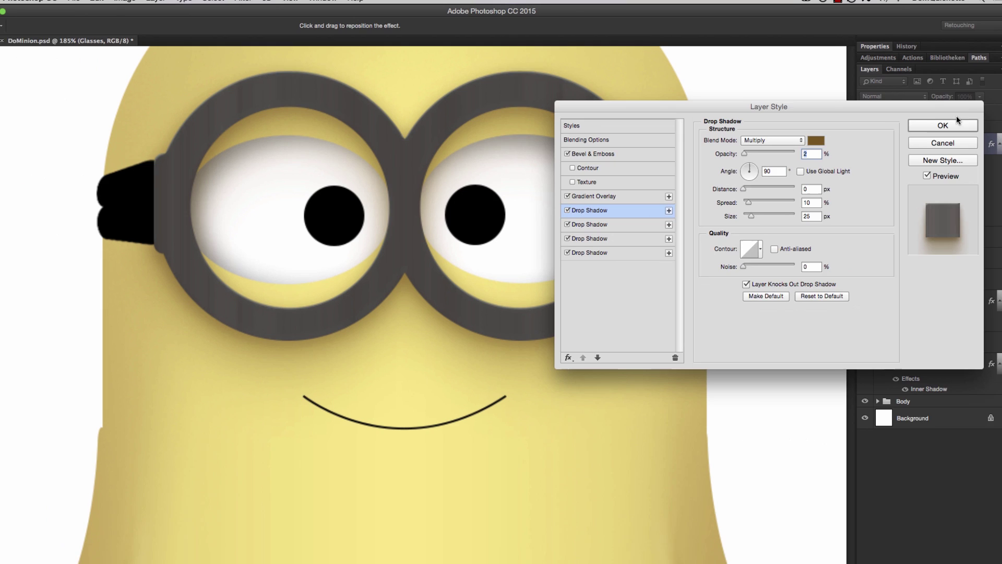
click(943, 126)
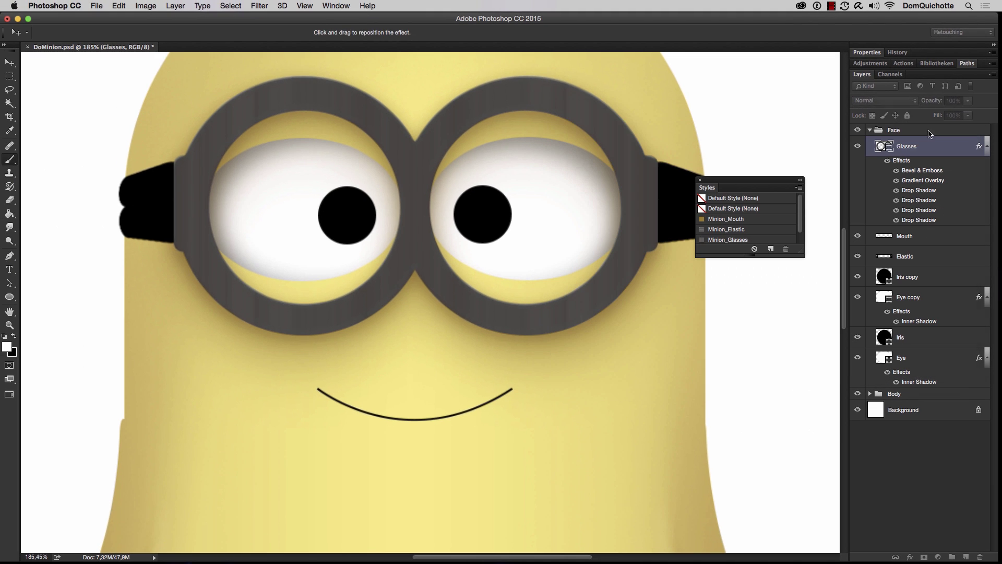
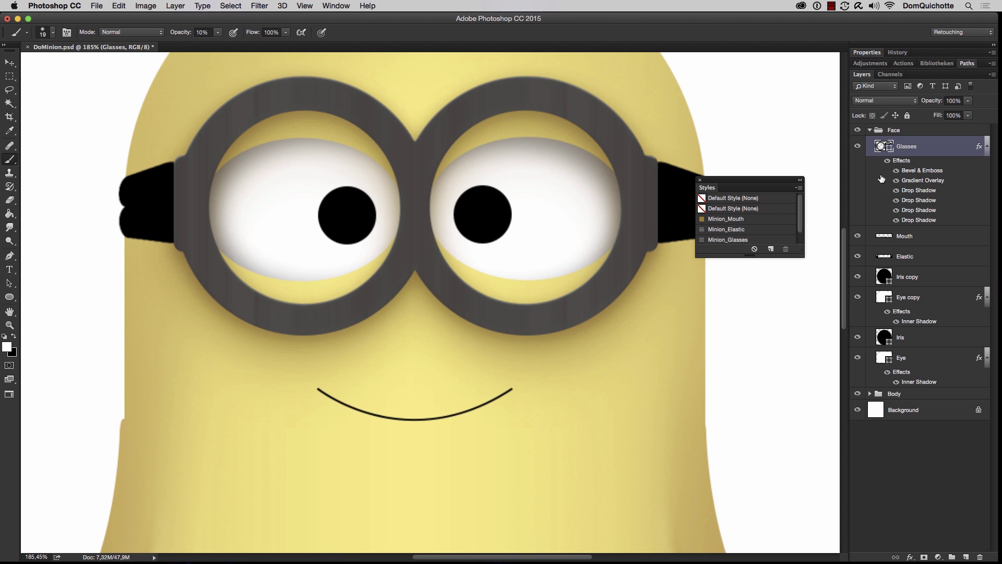
Step: Apply the Minion_Elastic style to the Elastic layer and move the styles list clear of the strap
click(926, 262)
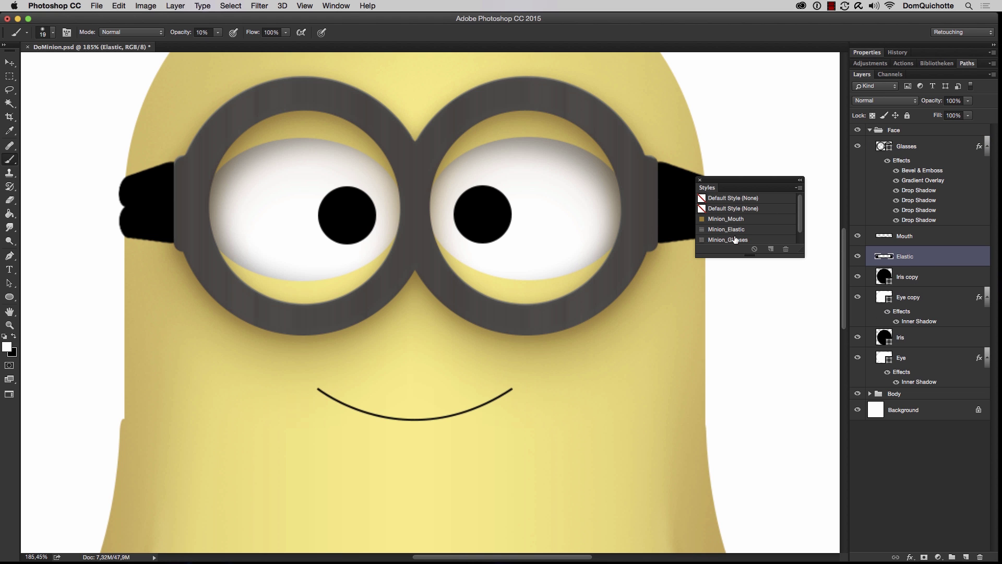
click(730, 230)
drag(745, 187, 808, 182)
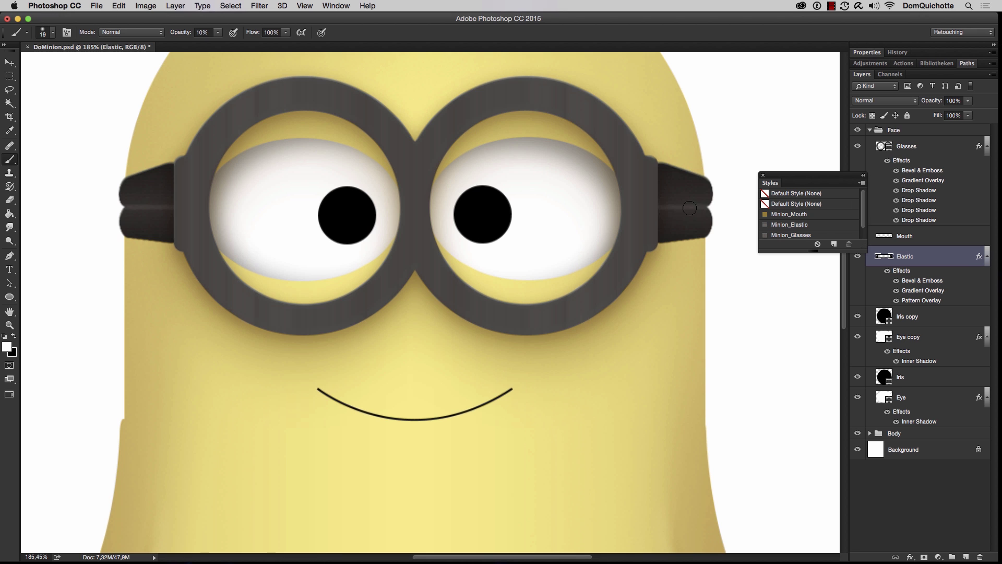
Step: Apply the Minion_Mouth style to the Mouth layer, save the document and dismiss the styles list
scroll(826, 231, down, 3)
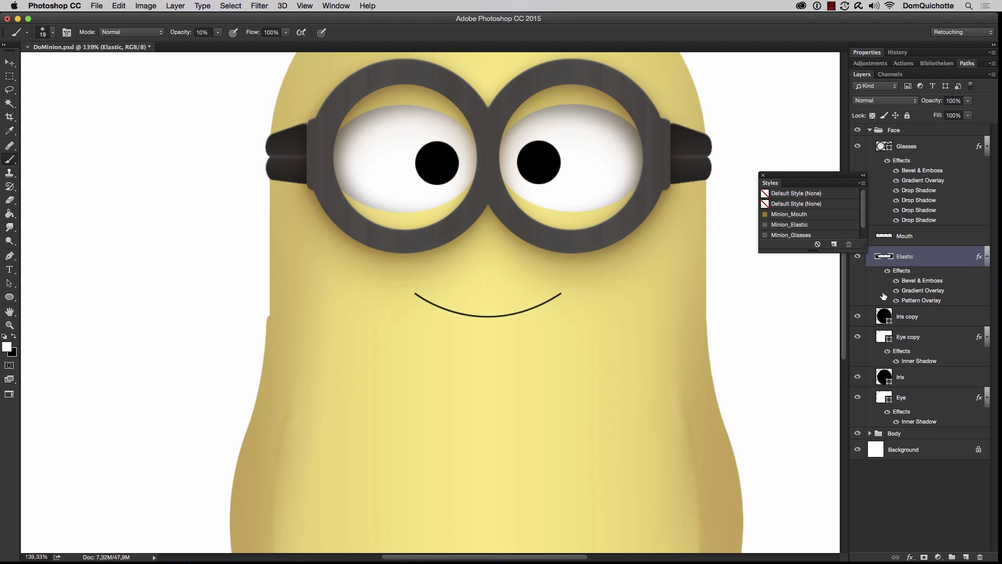
click(922, 236)
click(792, 214)
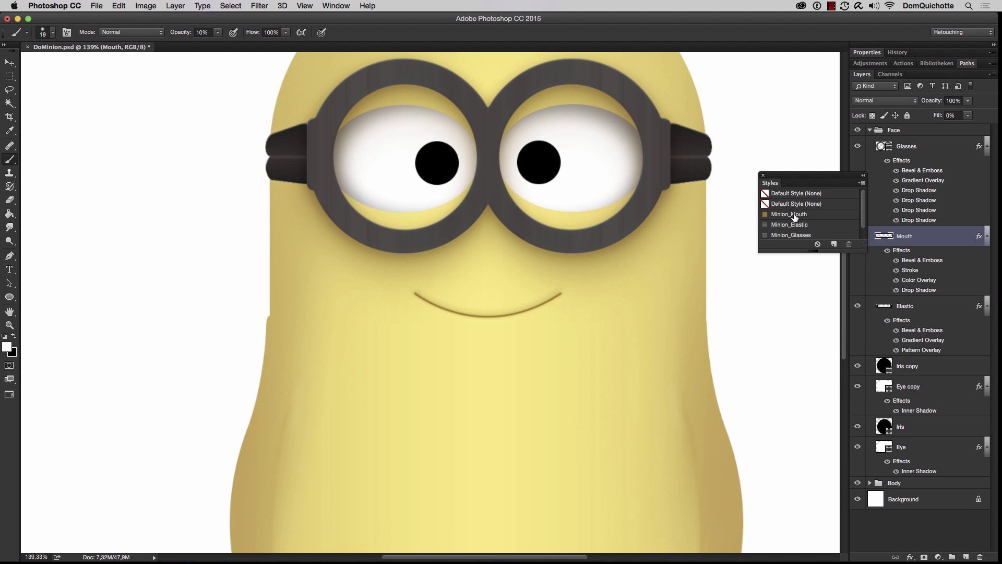
key(super+0)
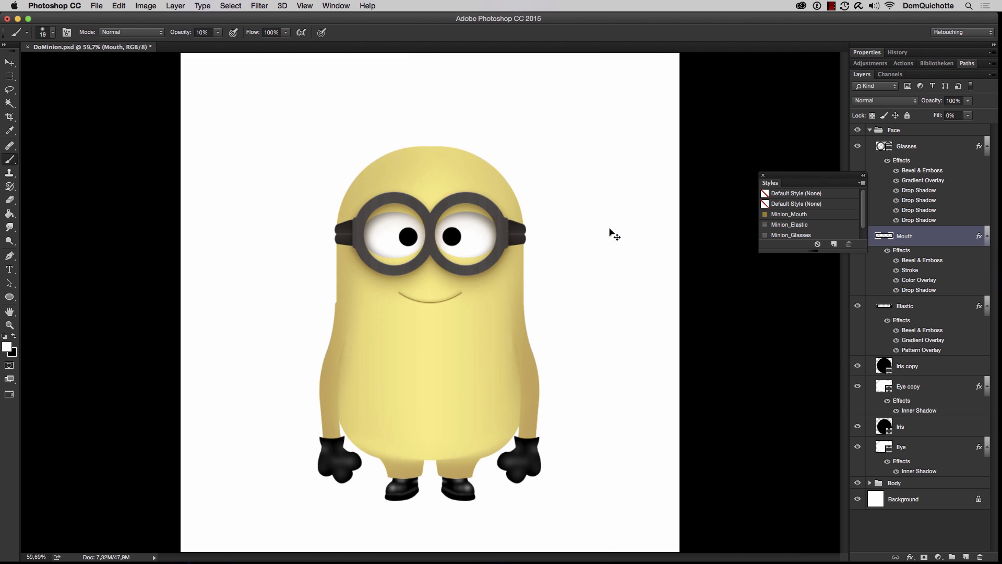
key(super+s)
click(763, 175)
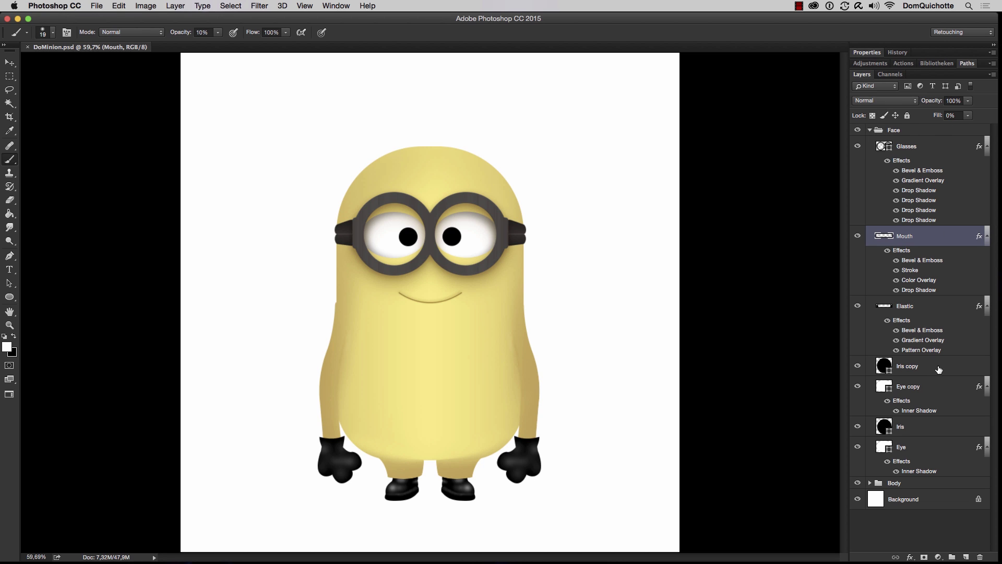
Step: Place FX-Ray_Iris_Dom.jpg as an embedded image directly above the Iris copy layer
click(907, 372)
drag(439, 239, 491, 236)
click(97, 6)
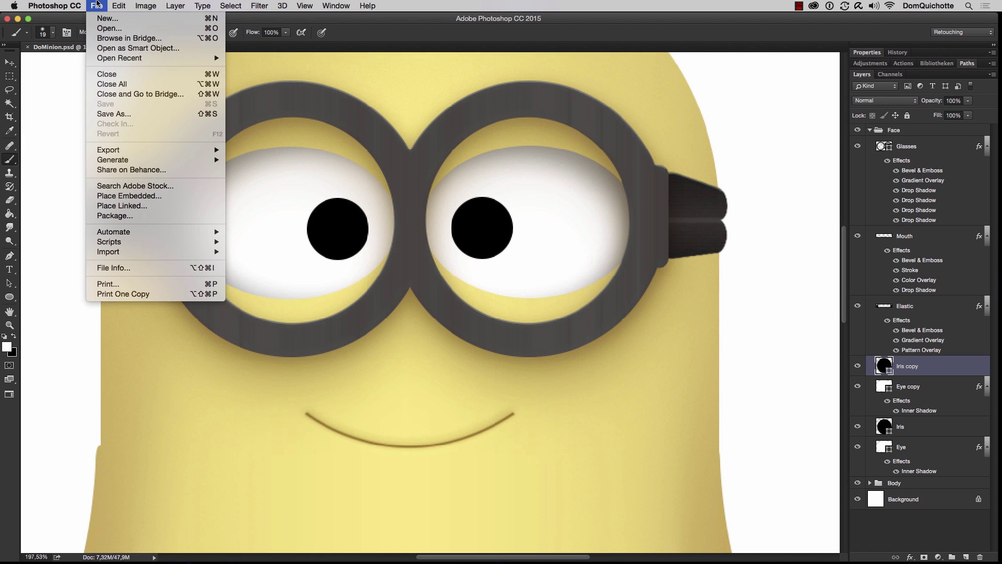
click(156, 198)
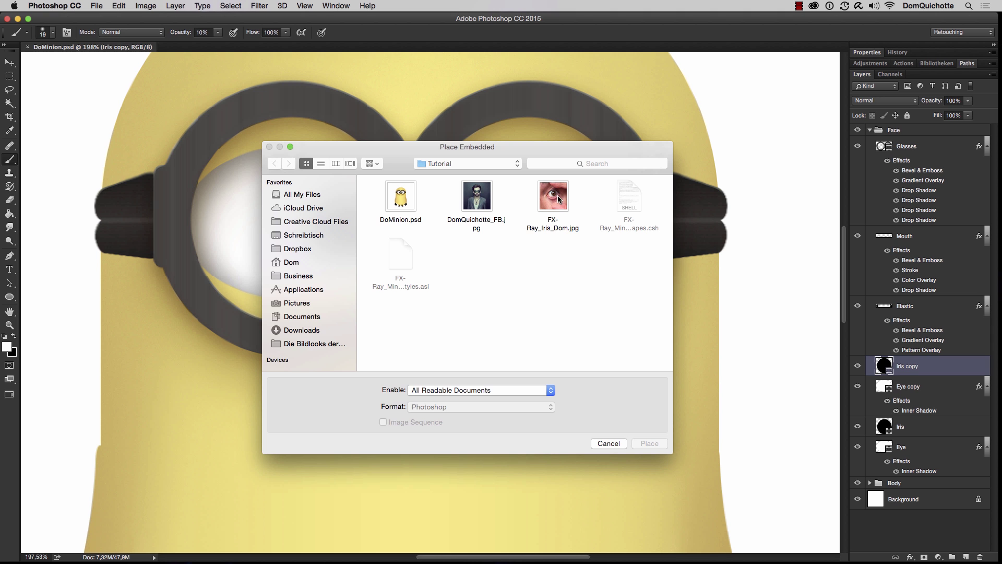
click(558, 198)
click(646, 443)
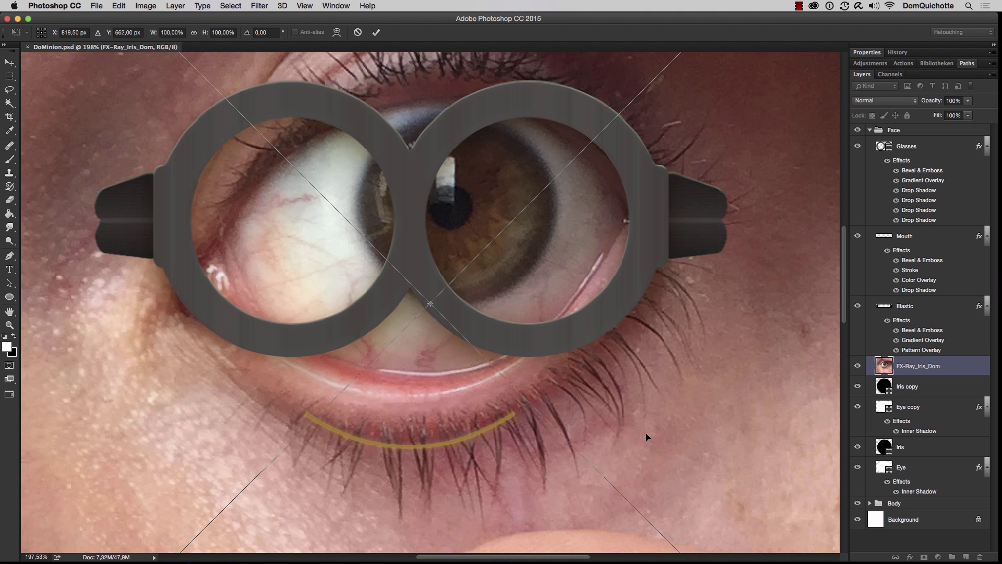
Step: Scale the placed eye photo down to about 34.5% and position it over the eye on the right
key(super+0)
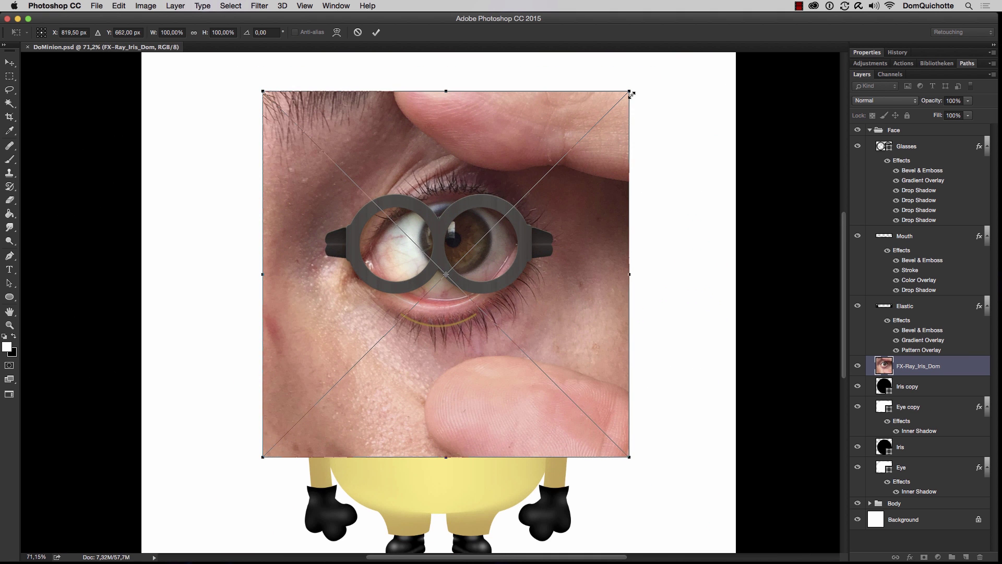
drag(631, 94, 550, 172)
drag(498, 237, 516, 216)
scroll(515, 216, up, 3)
drag(658, 121, 601, 149)
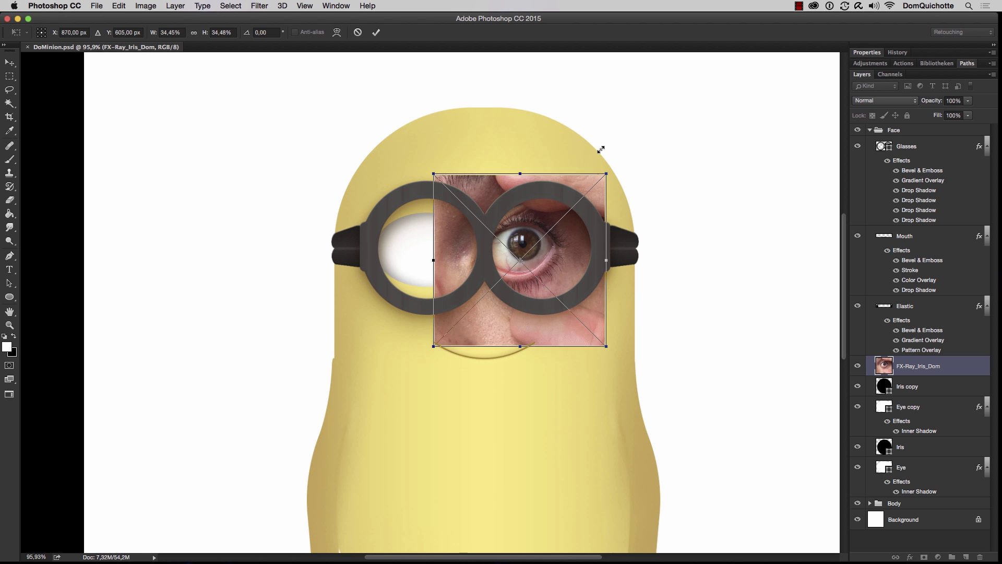
key(Return)
key(b)
click(543, 256)
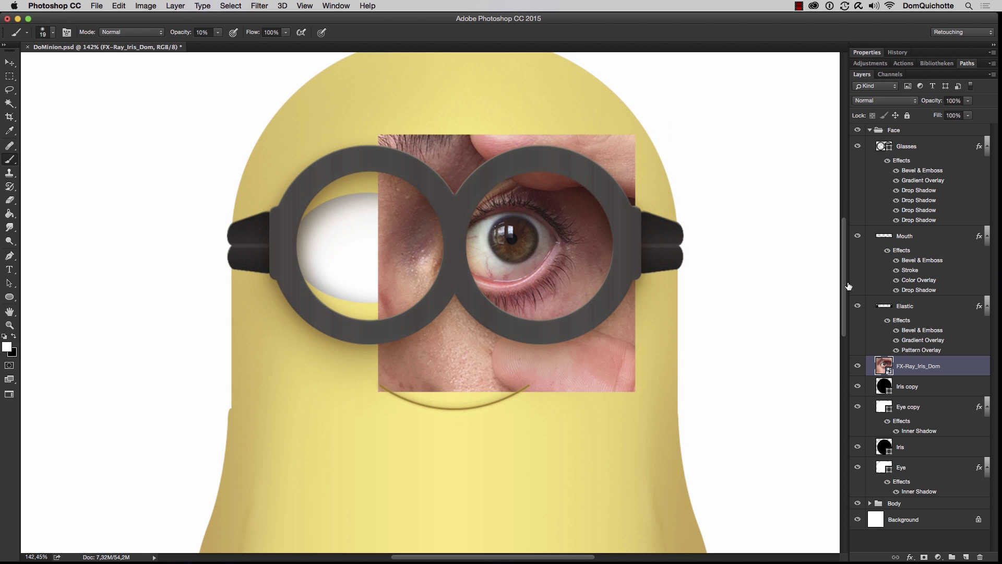
Step: Clip the eye photo to the Iris copy circle and move it so its iris sits inside the circle
alt+click(934, 376)
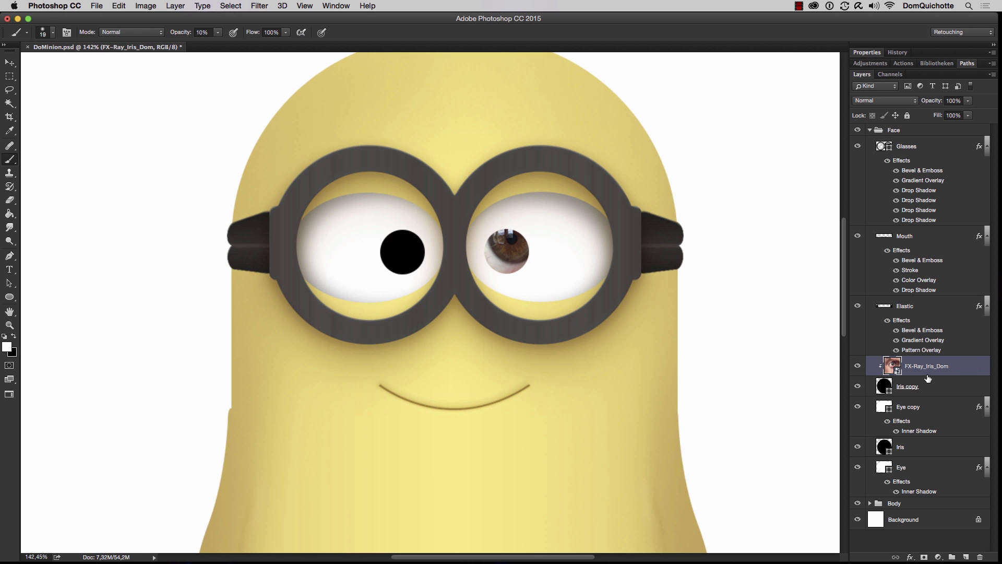
drag(554, 261, 584, 262)
key(v)
drag(482, 228, 468, 247)
drag(470, 252, 463, 253)
Step: Transform the clipped eye photo, fine-tuning its scale and position until its iris fills the Iris copy circle
key(super+t)
drag(683, 55, 645, 89)
drag(559, 169, 562, 166)
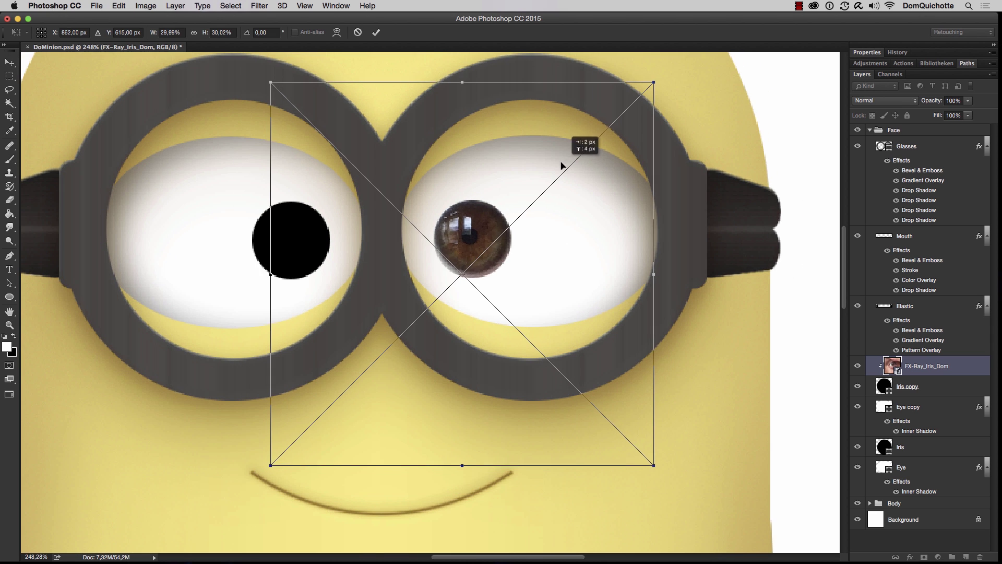
drag(659, 84, 675, 67)
key(Down)
key(Down)
key(Down)
key(Return)
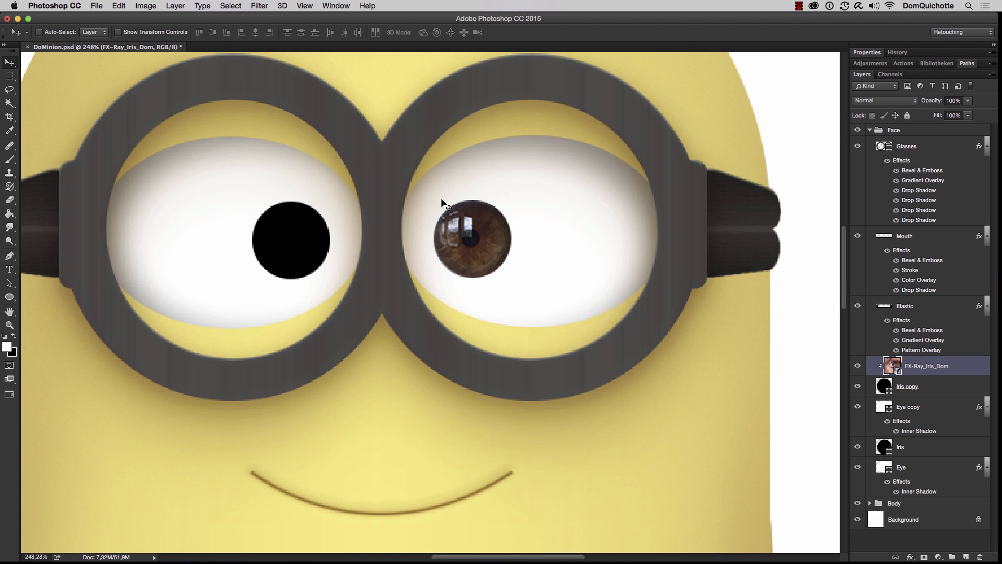
Step: Merge the eye photo with Iris copy and brighten it with Curves: white point input 191, midtone point input 73, output 153
shift+click(924, 385)
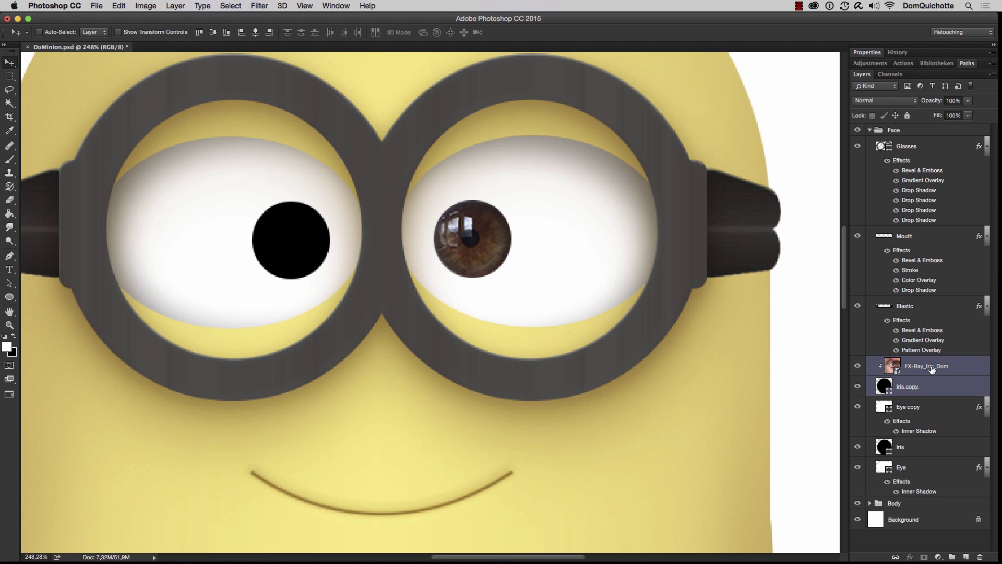
key(super+e)
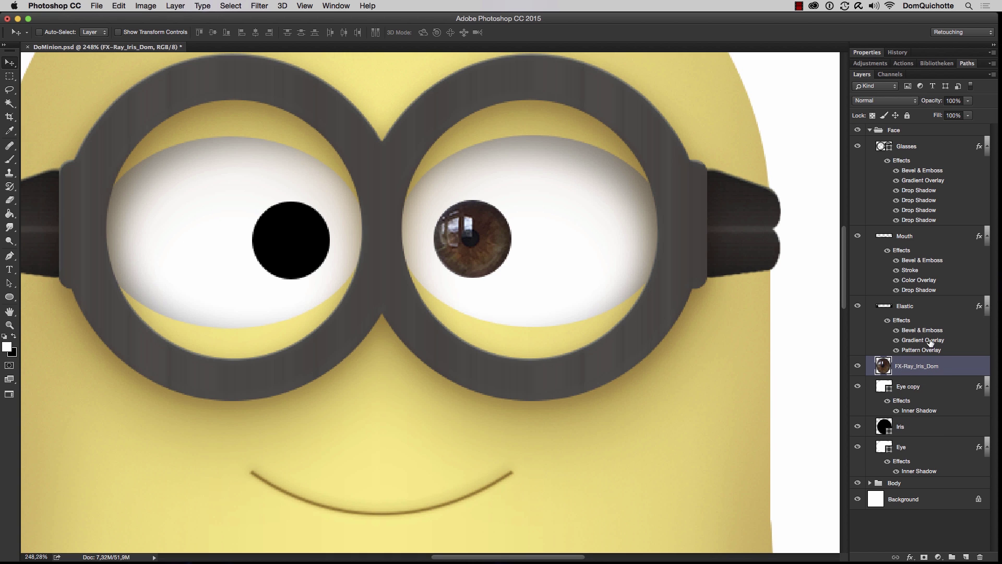
click(142, 5)
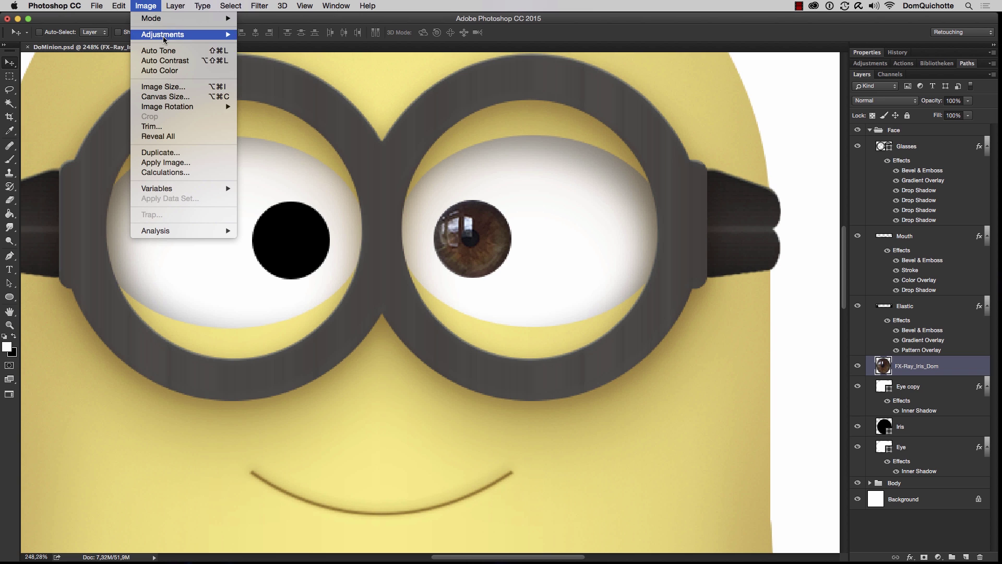
mouse_move(163, 35)
click(330, 58)
drag(822, 159, 789, 158)
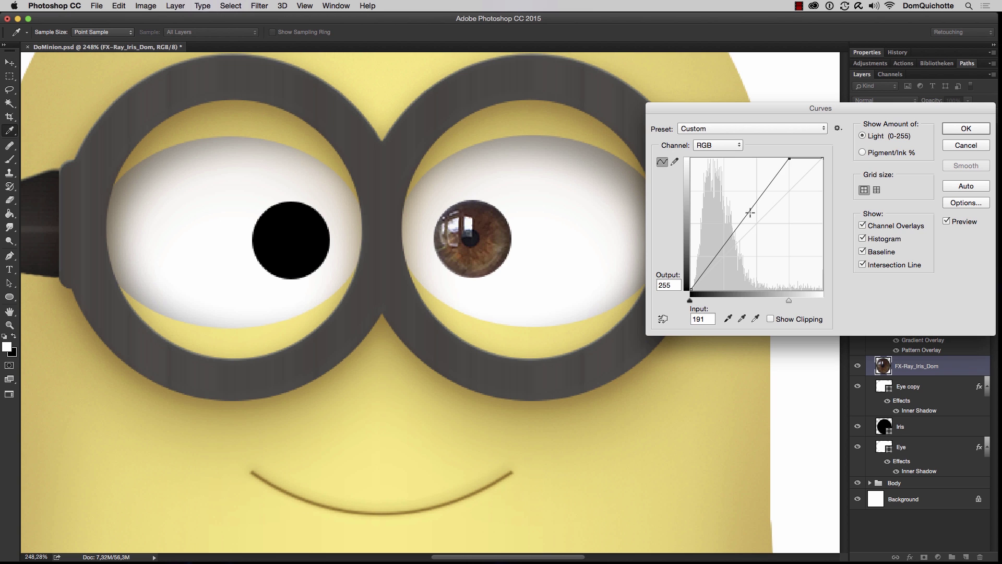
drag(749, 212, 725, 207)
drag(690, 300, 694, 301)
drag(726, 208, 728, 210)
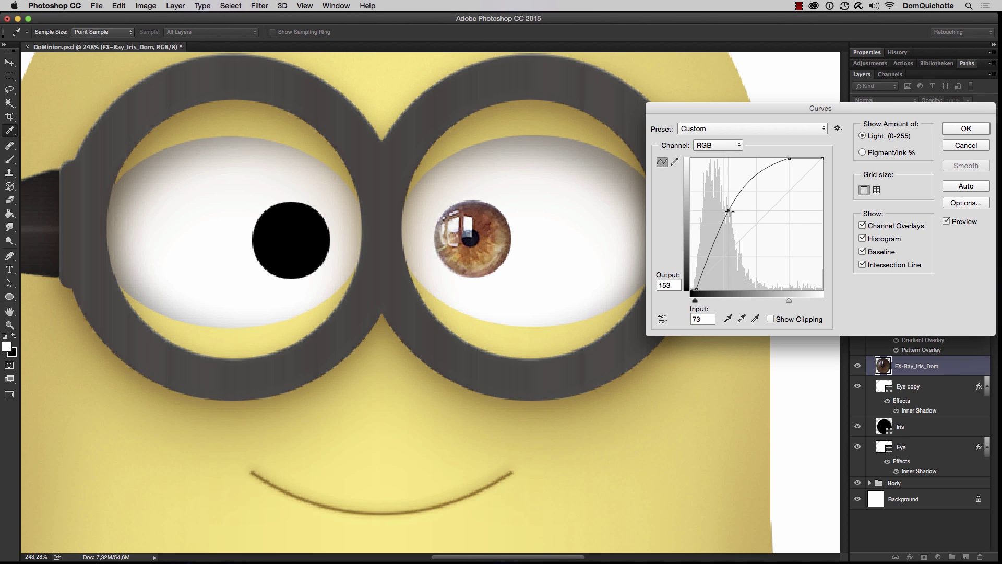
click(954, 126)
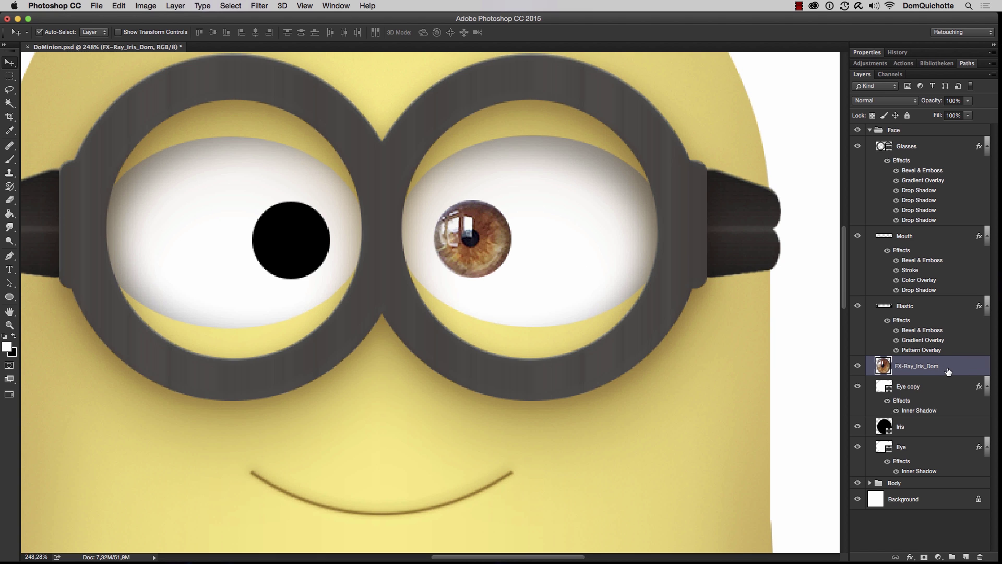
Step: Duplicate the photo iris onto the eye on the left and delete the black Iris layer beneath it
key(super+j)
drag(475, 250, 294, 250)
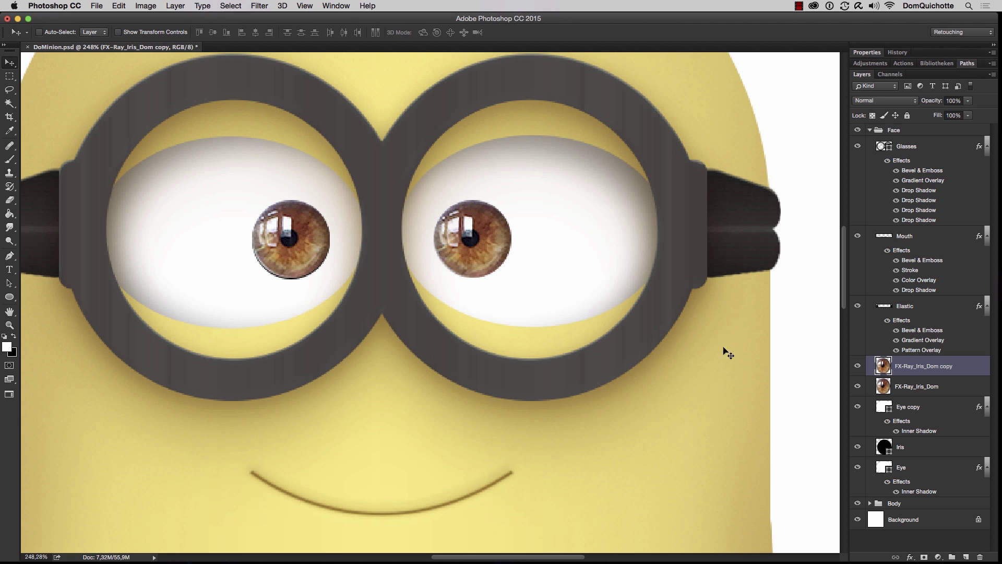
drag(926, 447, 979, 557)
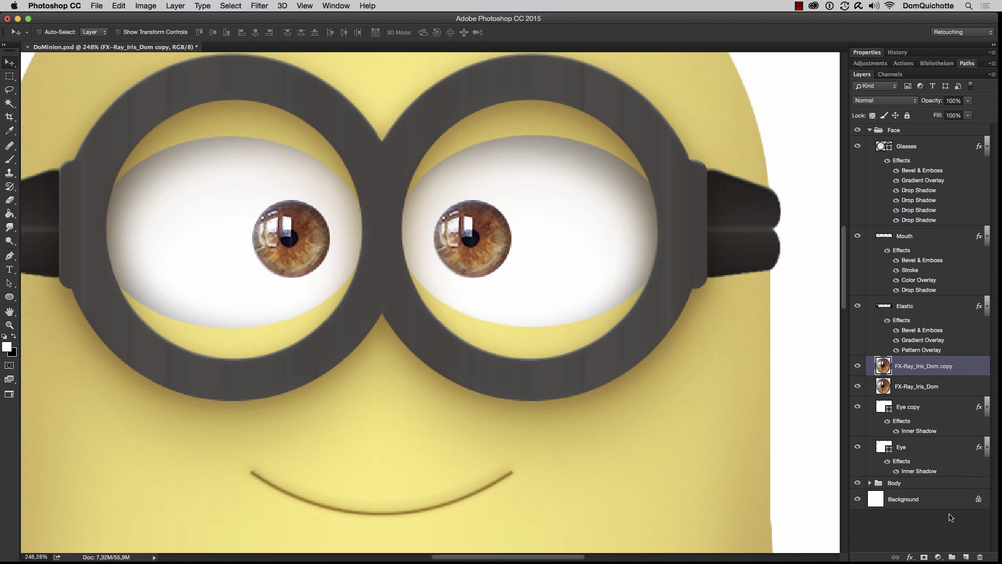
key(super+0)
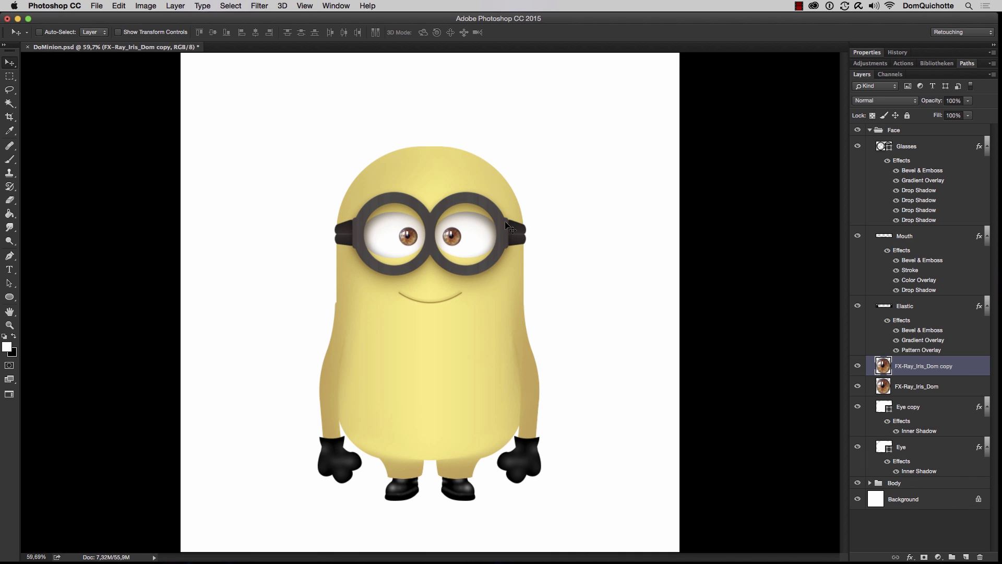
Step: Open the portrait photo DomQuichotte_FB.jpg from the Tutorial folder
key(super+o)
click(486, 188)
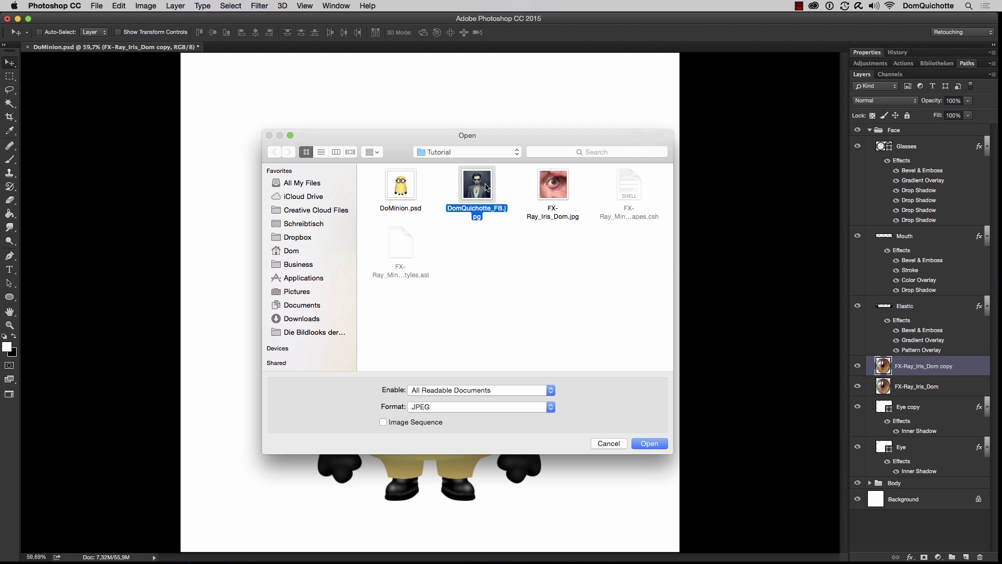
click(660, 444)
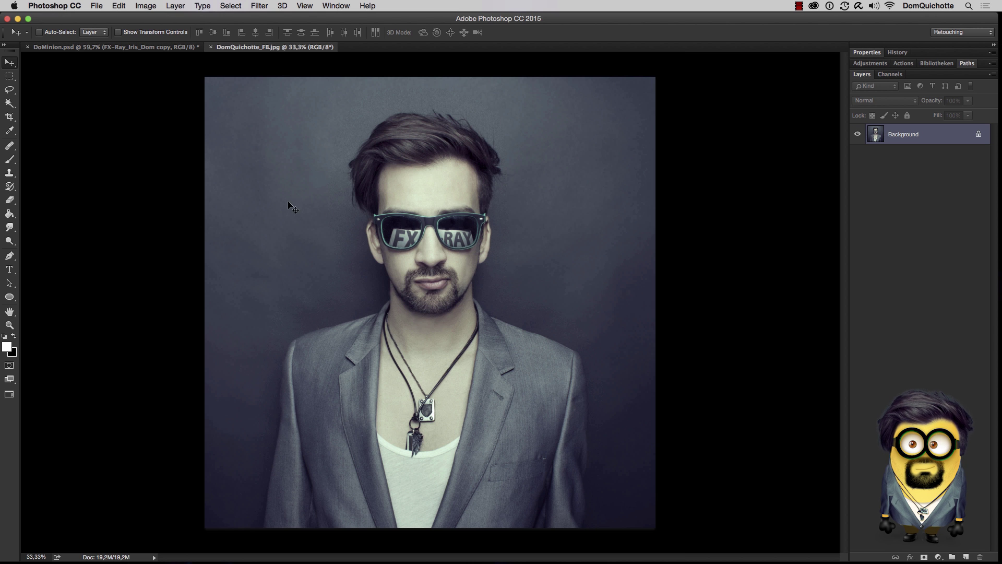
Step: Copy a rectangular area around the portrait's hair and sunglasses and paste it above the Glasses layer in DoMinion.psd
key(m)
drag(338, 91, 520, 257)
key(ctrl+Tab)
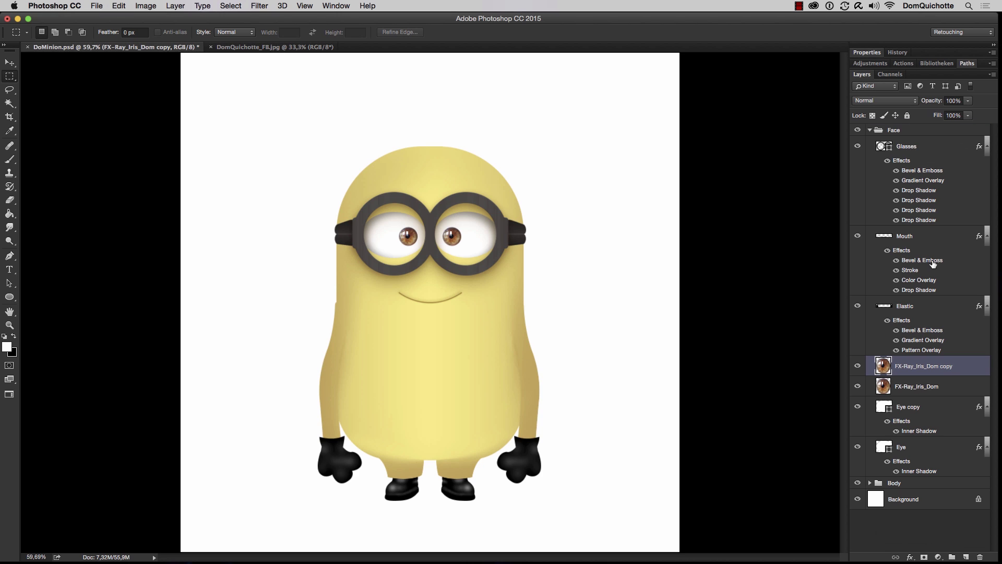
click(946, 148)
key(super+v)
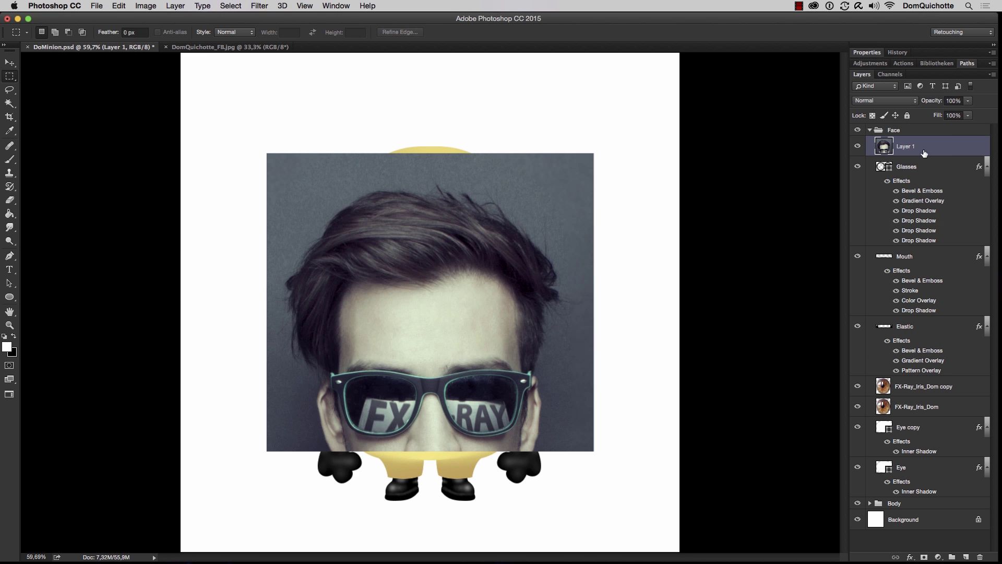
Step: Rename the pasted portrait layer as Hair
double_click(905, 147)
text(Hair)
key(Return)
scroll(469, 303, up, 2)
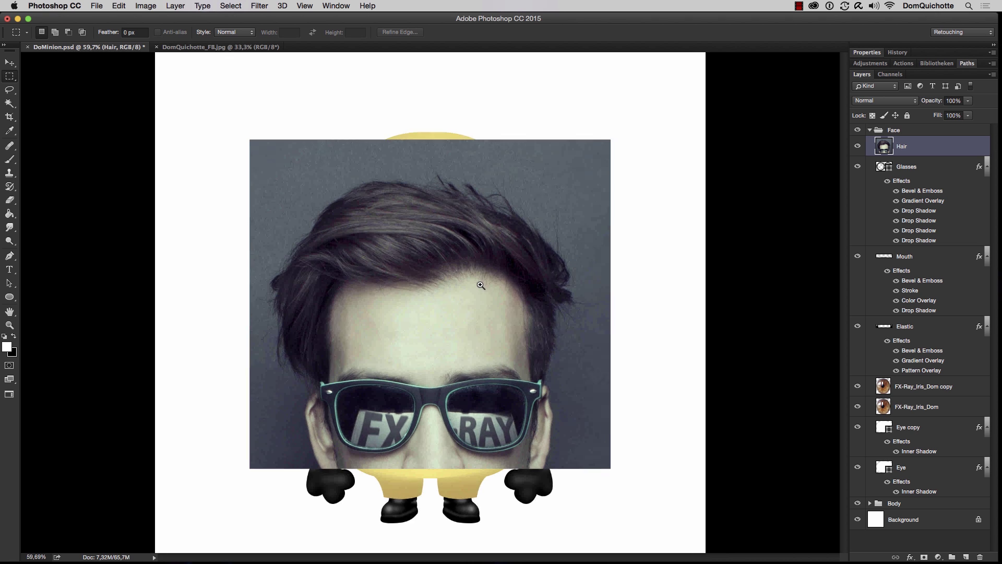
Step: Lower the Hair layer's opacity to 56%, move it up over the Minion's head and restore its opacity to 100%
drag(932, 104, 908, 103)
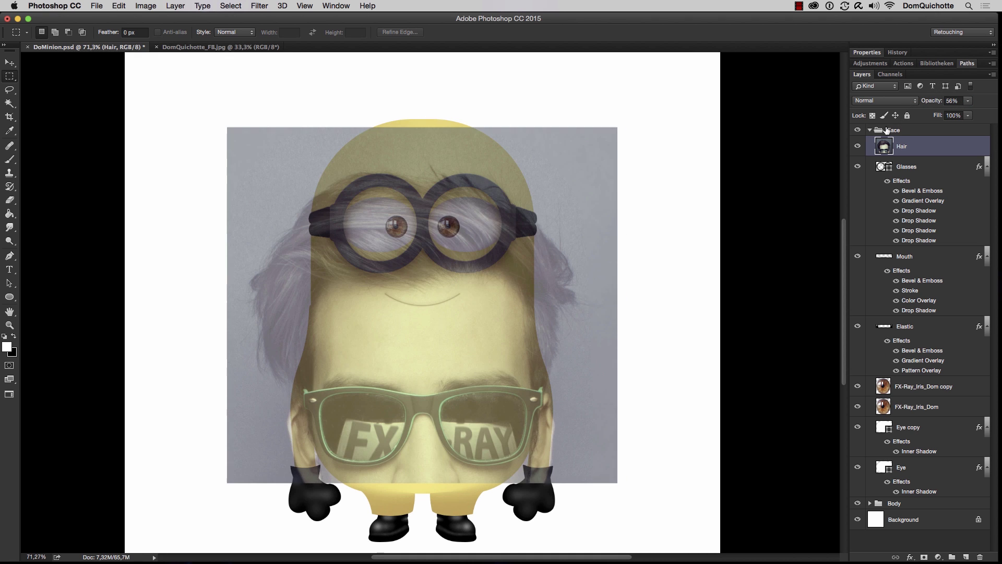
key(v)
drag(587, 295, 572, 233)
key(0)
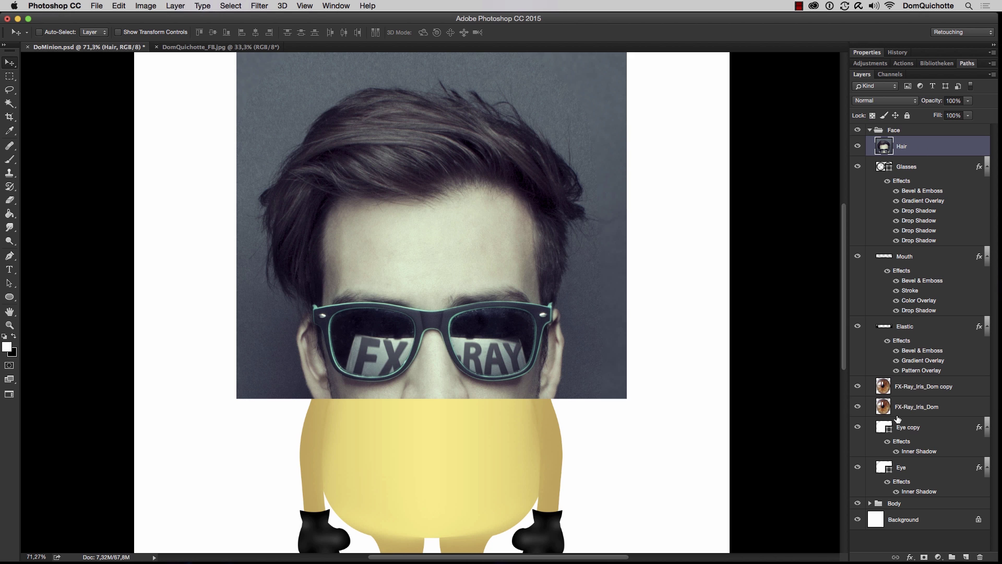
Step: Add a layer mask to the Hair layer and paint out the background, forehead and sunglasses with a soft black brush
click(921, 558)
scroll(574, 240, up, 3)
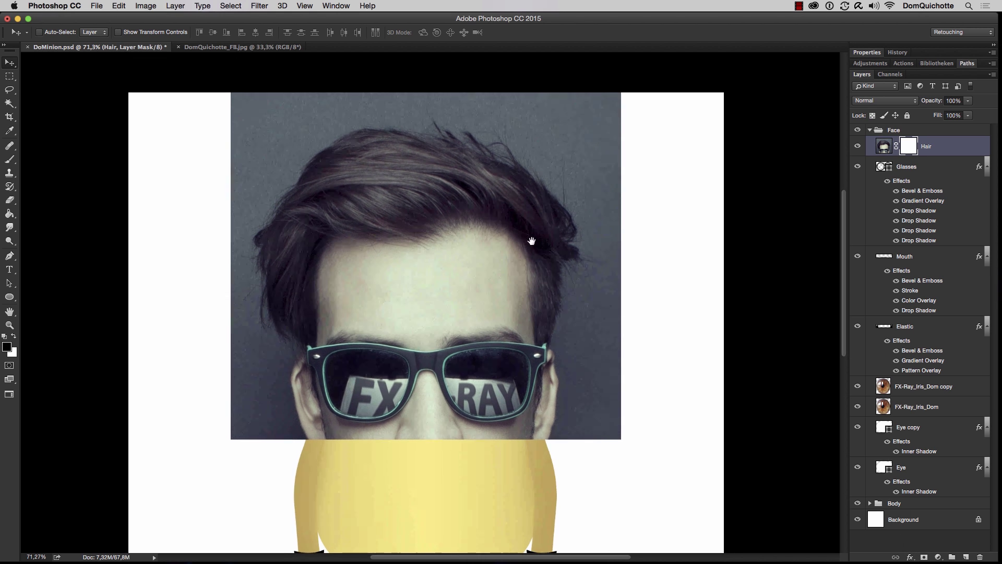
key(b)
key(x)
key(0)
key(bracketleft)
key(bracketleft)
key(bracketleft)
key(bracketleft)
key(bracketleft)
mouse_move(571, 122)
mouse_down()
mouse_move(215, 269)
mouse_move(619, 128)
mouse_move(630, 396)
mouse_move(337, 405)
mouse_move(281, 355)
mouse_up()
key(bracketright)
key(bracketright)
key(bracketright)
key(bracketright)
key(bracketright)
mouse_move(261, 365)
mouse_down()
mouse_move(324, 429)
mouse_move(548, 429)
mouse_move(467, 366)
mouse_up()
mouse_move(561, 381)
mouse_down()
mouse_move(595, 325)
mouse_move(468, 104)
mouse_up()
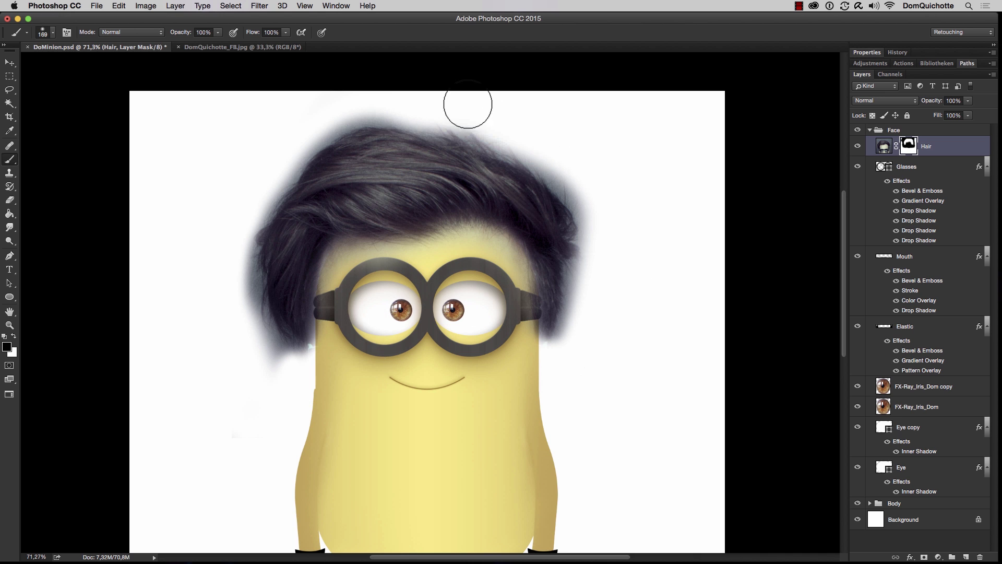
Step: Refine the Hair mask's edge by brushing around the hair outline with the Refine Radius brush and output to Layer Mask
double_click(908, 146)
click(953, 180)
key(bracketright)
key(bracketright)
key(bracketright)
key(bracketright)
key(bracketright)
key(bracketright)
key(bracketright)
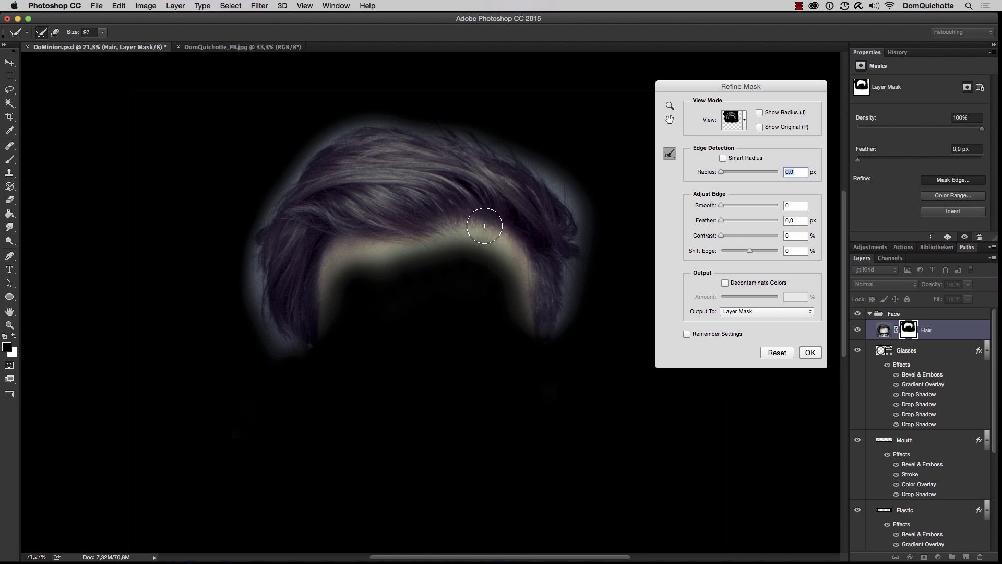
mouse_move(565, 172)
mouse_down()
mouse_move(395, 131)
mouse_move(319, 164)
mouse_move(262, 249)
mouse_move(284, 333)
mouse_move(329, 262)
mouse_move(423, 244)
mouse_move(512, 273)
mouse_move(562, 327)
mouse_move(581, 243)
mouse_move(574, 178)
mouse_up()
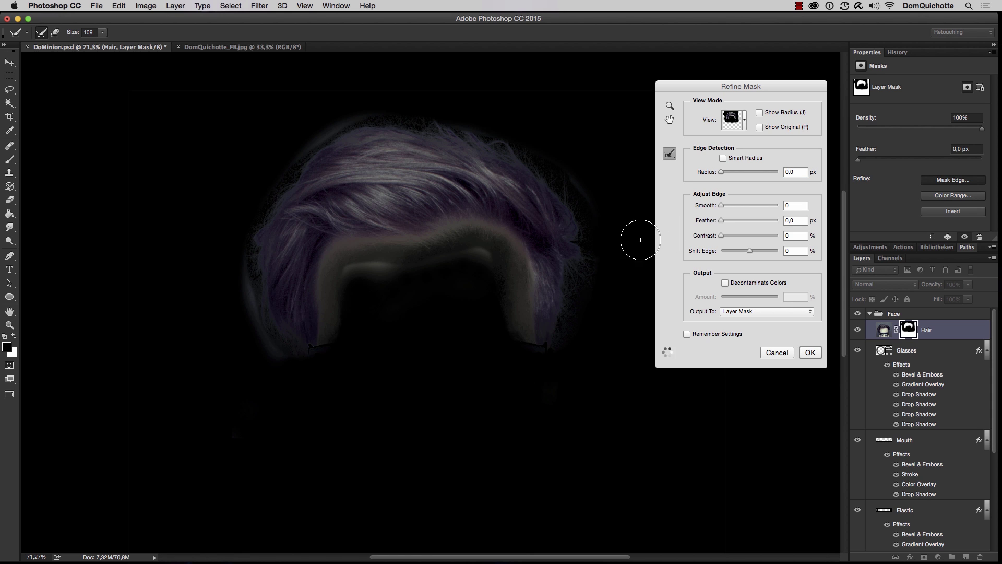
click(810, 352)
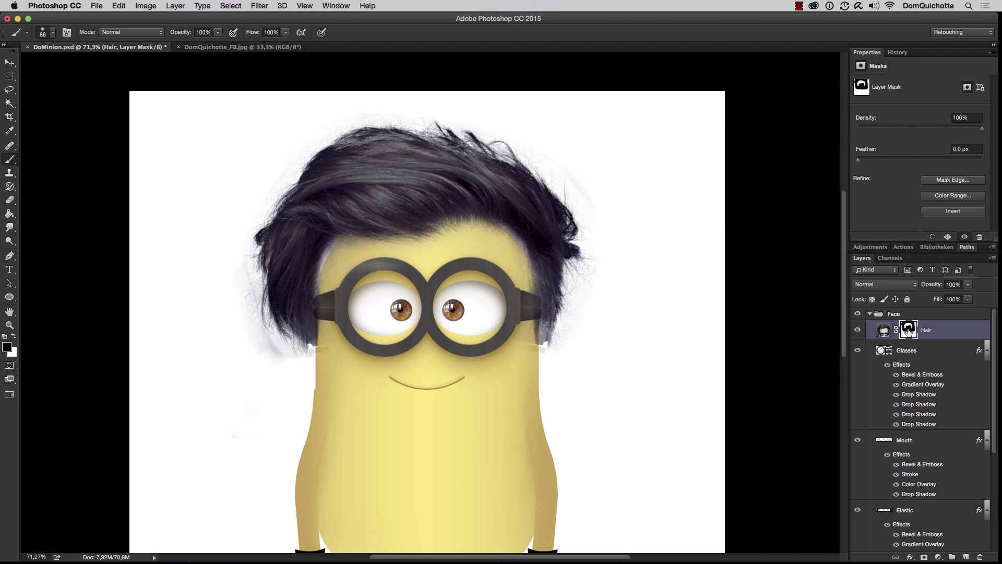
Step: Touch up the Hair mask with a smaller brush to clean the remnants around the lower hair ends
key(x)
key(bracketleft)
key(bracketleft)
key(bracketleft)
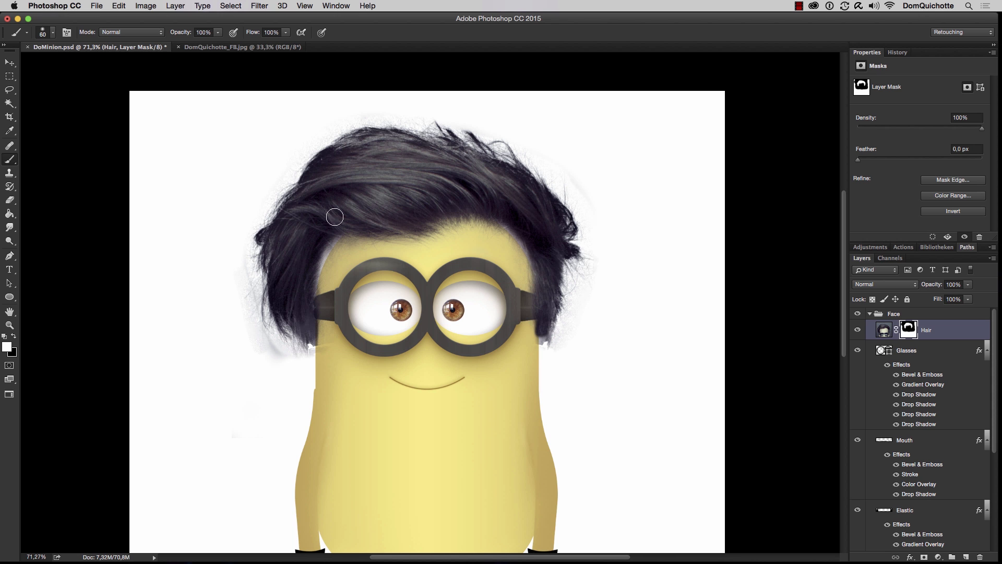
drag(324, 358, 291, 358)
key(x)
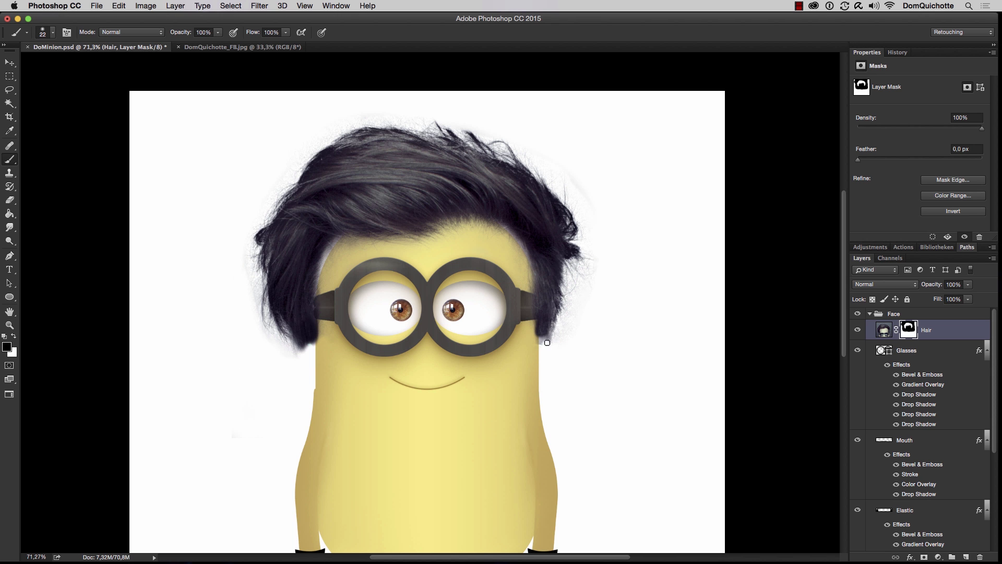
Step: Scale the Hair layer to about 90% and widen it slightly to fit the Minion's head
key(super+t)
drag(621, 81, 593, 99)
scroll(539, 180, up, 1)
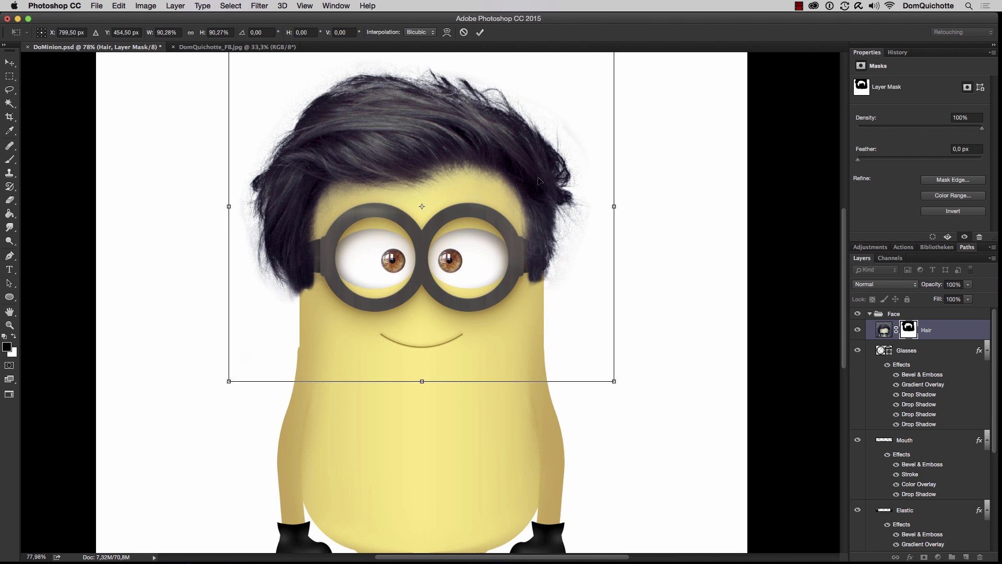
drag(614, 206, 621, 207)
scroll(621, 207, down, 2)
key(Return)
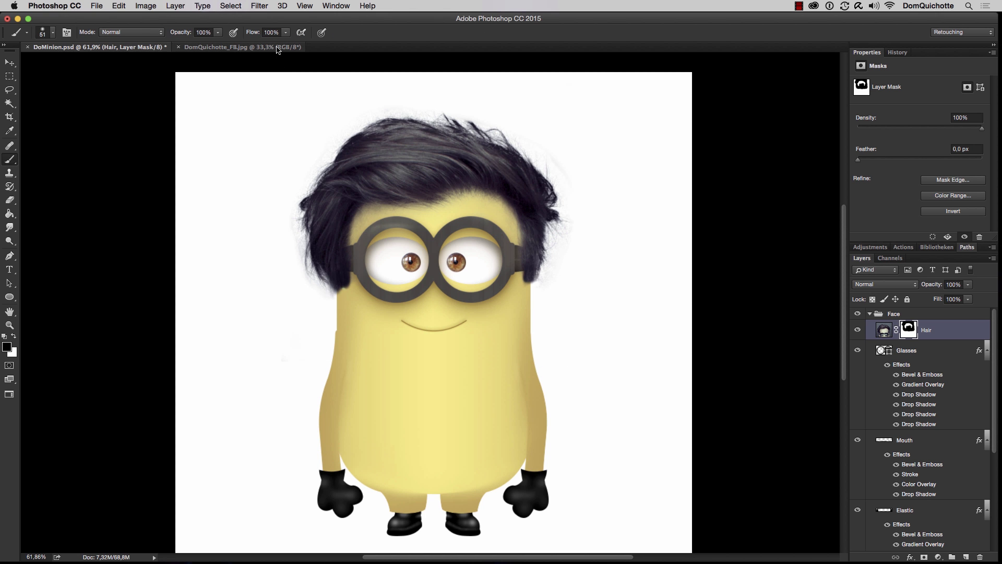
Step: Copy a rectangular area around the portrait's nose, mouth and beard from DomQuichotte_FB.jpg and paste it above Hair in DoMinion.psd
click(242, 47)
scroll(469, 290, up, 4)
key(m)
mouse_move(363, 211)
mouse_down()
mouse_move(514, 337)
mouse_move(494, 354)
mouse_move(507, 359)
mouse_up()
key(super+c)
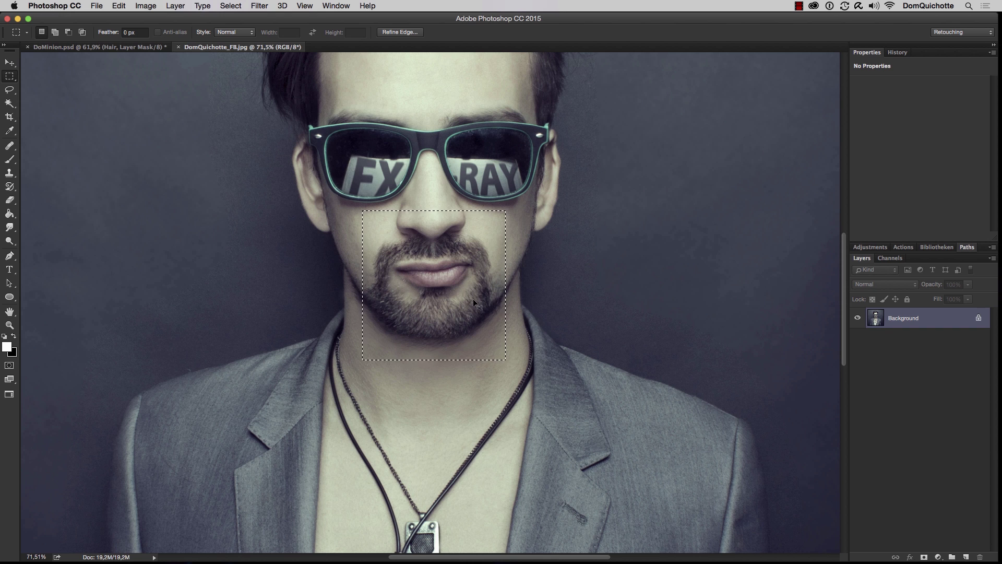
key(ctrl+Tab)
key(super+v)
Step: Rename the pasted beard layer as Beard
double_click(904, 329)
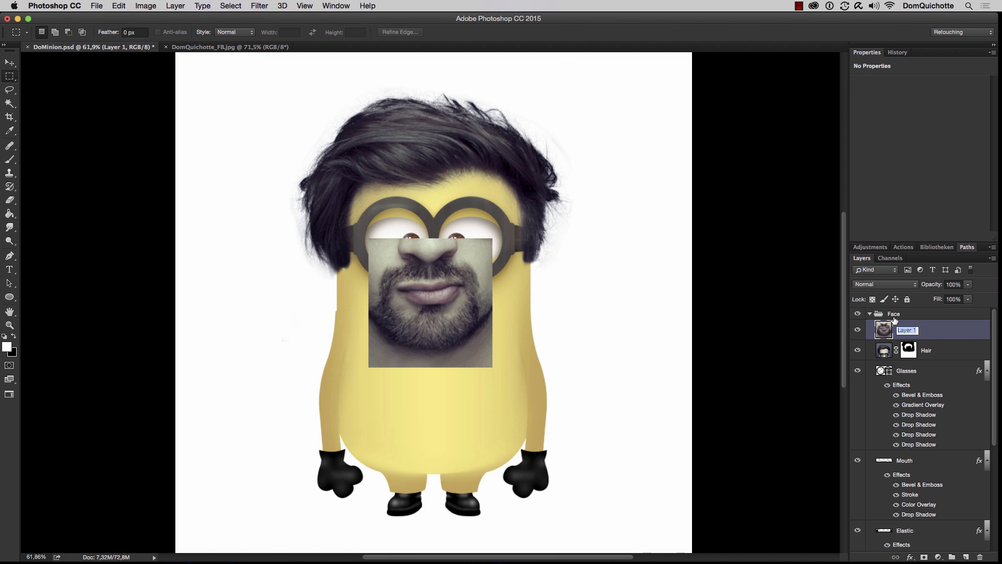
text(Beard)
key(Return)
Step: Add a layer mask to the Beard layer and paint out the nose, lips and surrounding skin in black
scroll(460, 354, up, 3)
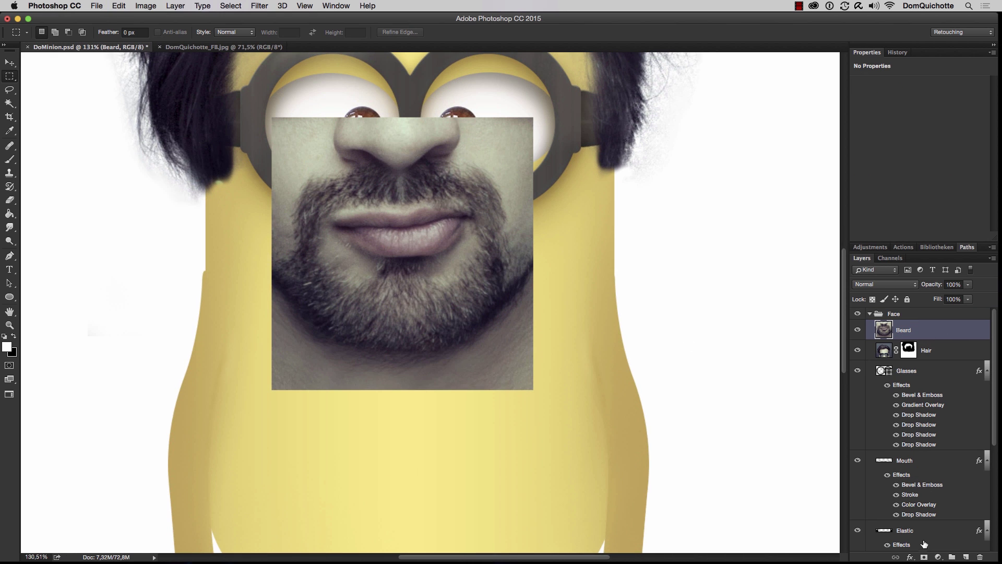
click(924, 557)
key(b)
key(x)
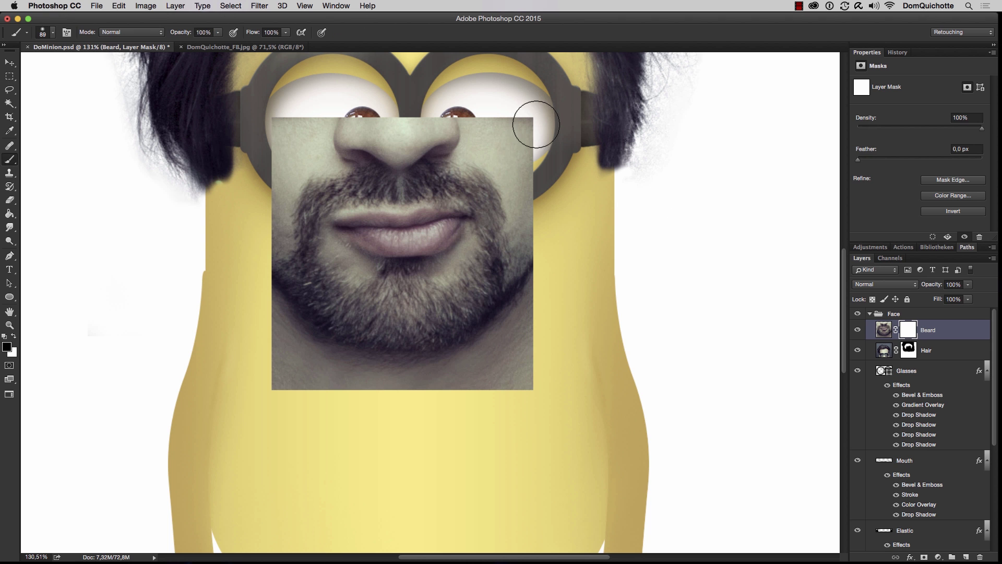
mouse_move(532, 116)
mouse_down()
mouse_move(292, 122)
mouse_move(270, 311)
mouse_move(572, 272)
mouse_move(436, 123)
mouse_up()
mouse_move(366, 224)
mouse_down()
mouse_move(436, 229)
mouse_move(384, 236)
mouse_up()
Step: Move the Beard layer down around the Minion's smile and scale it to 84.38% width and 79.50% height
key(v)
drag(495, 253, 510, 299)
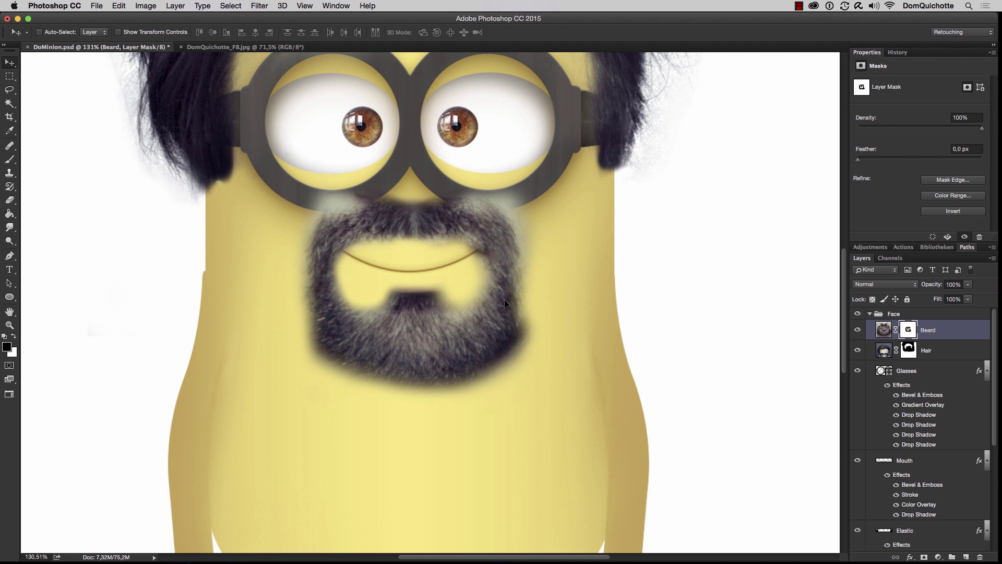
alt+super+click(485, 297)
key(super+t)
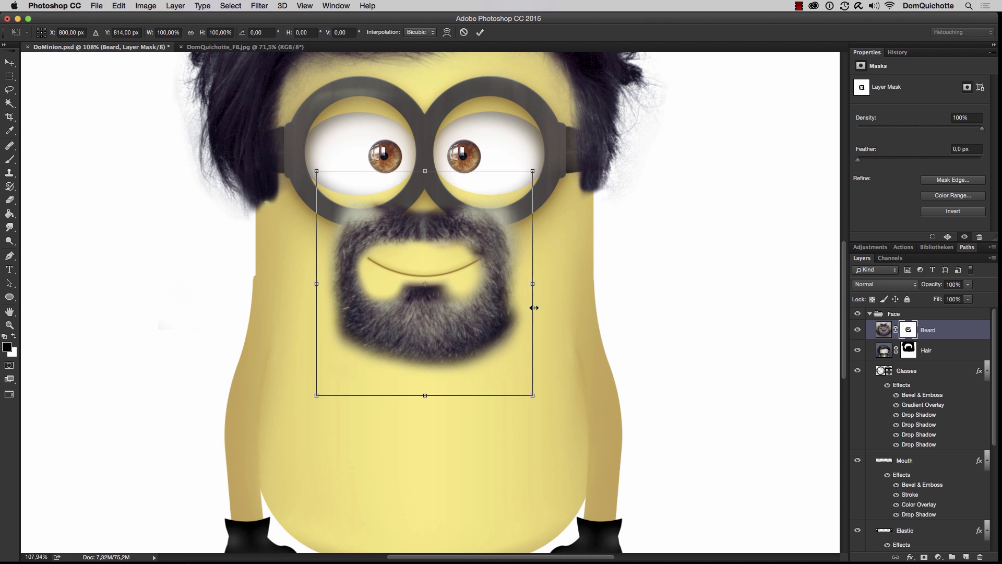
drag(531, 172, 517, 187)
drag(425, 376, 425, 365)
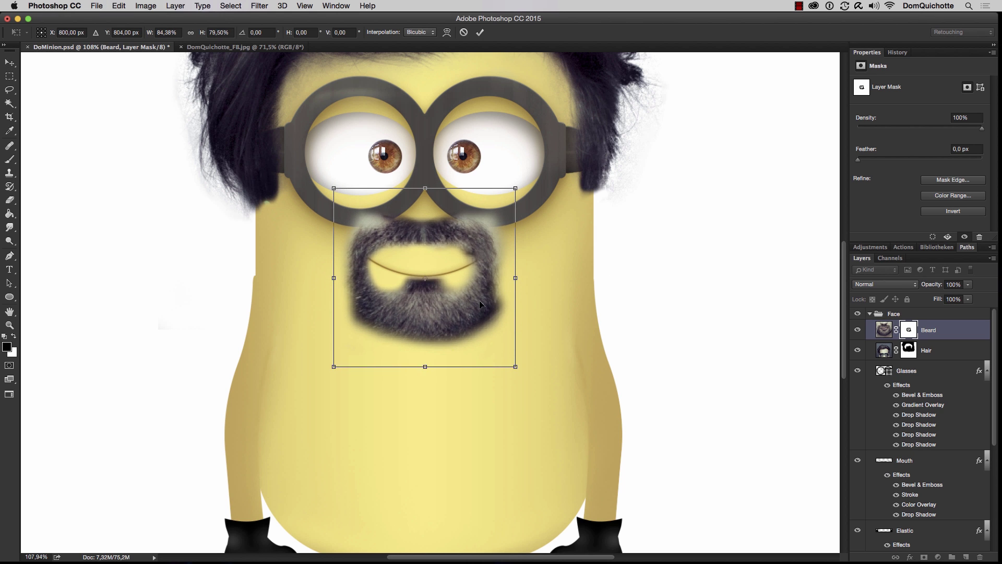
key(Return)
Step: Trim the beard's outer edges on its mask with the brush at 20% opacity and then at 100%
key(b)
key(2)
drag(496, 227, 478, 220)
drag(501, 258, 502, 321)
mouse_move(397, 219)
mouse_down()
mouse_move(361, 224)
mouse_move(340, 297)
mouse_up()
drag(500, 332, 504, 295)
key(0)
mouse_move(513, 235)
mouse_down()
mouse_move(483, 216)
mouse_move(503, 225)
mouse_move(447, 222)
mouse_up()
scroll(469, 240, up, 1)
scroll(522, 292, down, 1)
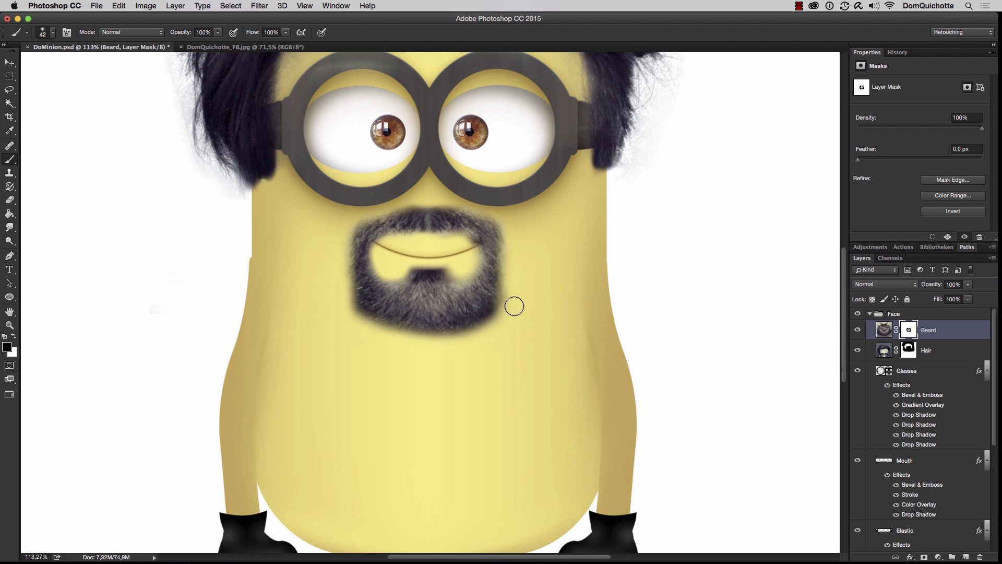
Step: Set the Beard layer's blend mode to Multiply and check the blend on the whole character
click(889, 284)
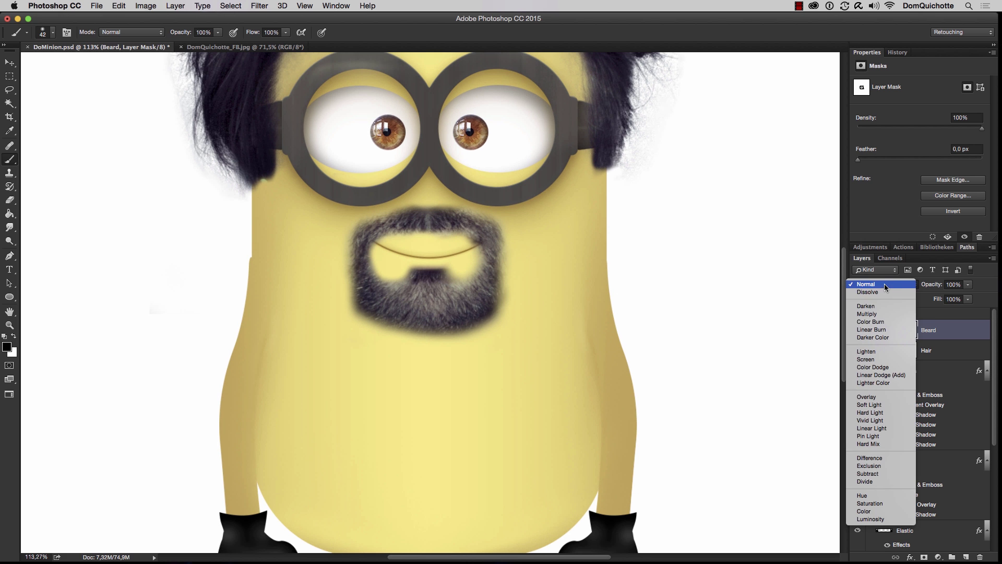
click(886, 312)
drag(528, 274, 491, 281)
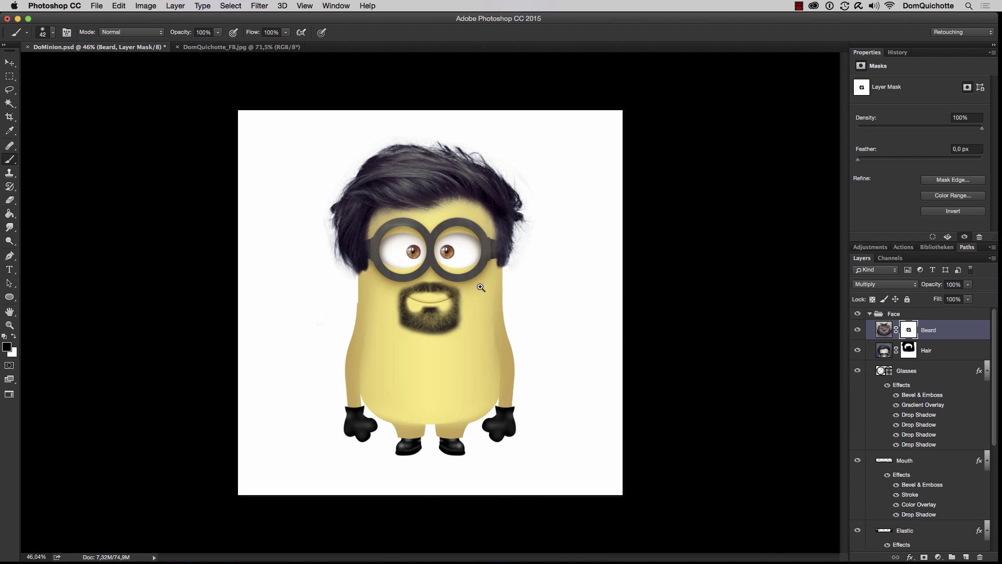
drag(432, 319, 682, 297)
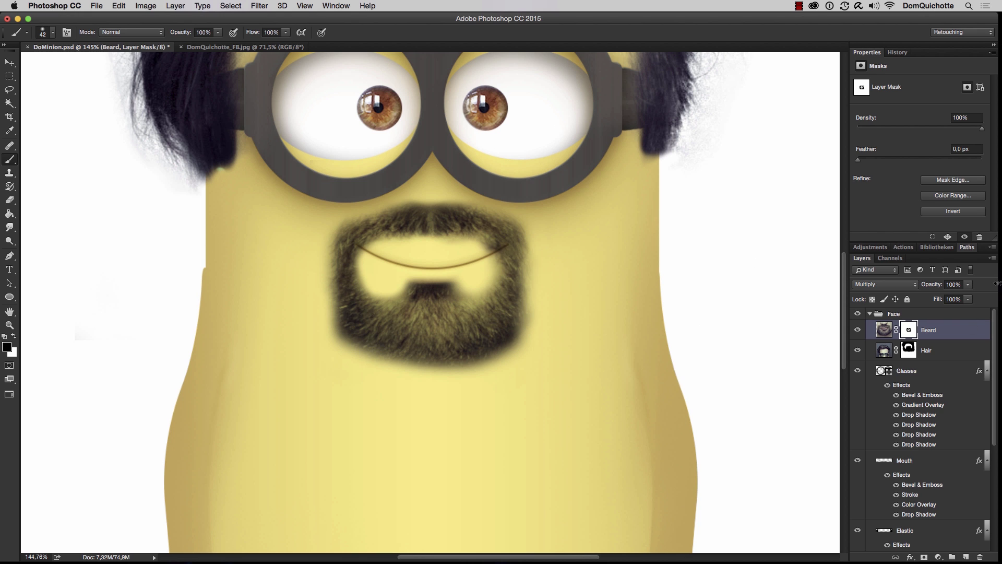
Step: Scale the Mouth layer to about 71%, rotate it -10° and reposition it inside the beard opening
click(876, 52)
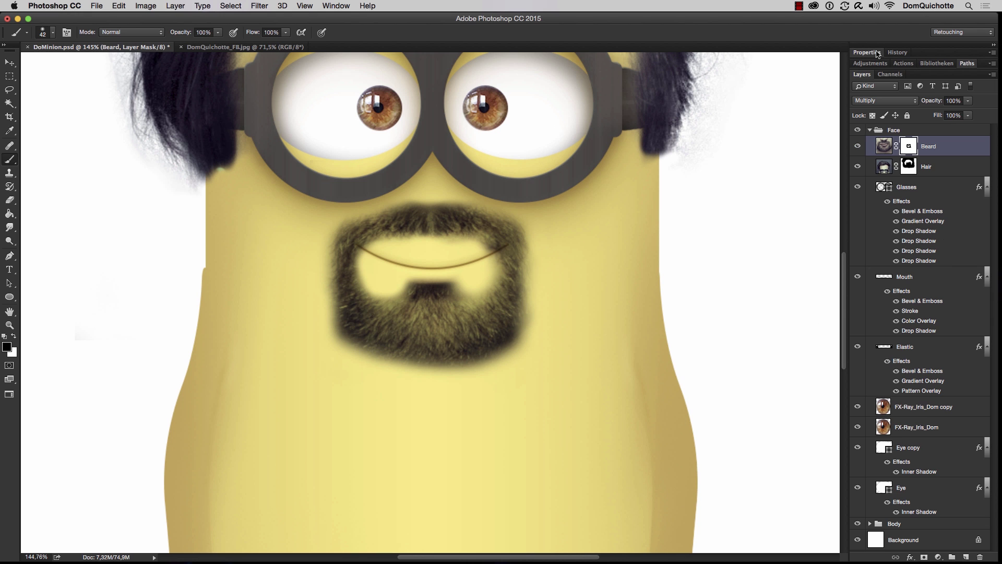
click(922, 281)
key(ctrl+t)
drag(563, 228, 527, 235)
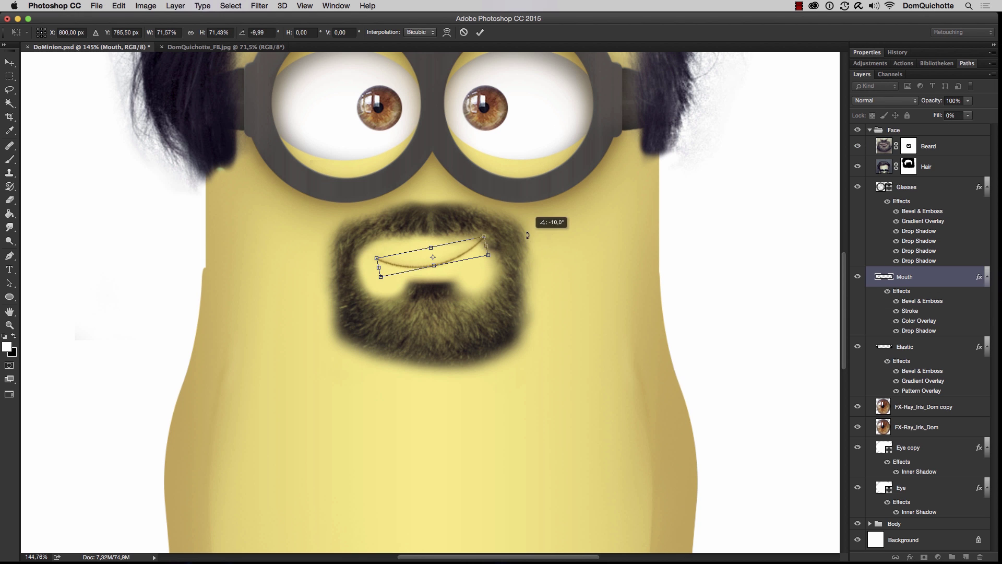
mouse_move(459, 252)
mouse_down()
mouse_move(434, 264)
mouse_move(470, 258)
mouse_up()
key(Return)
key(v)
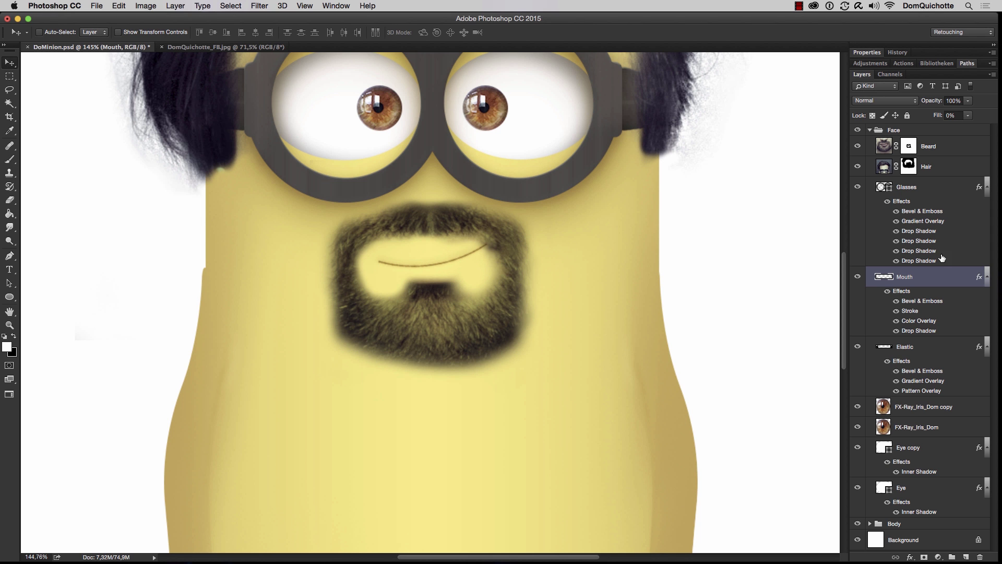
Step: Create a new layer above Beard and name it Beard painted
key(ctrl+0)
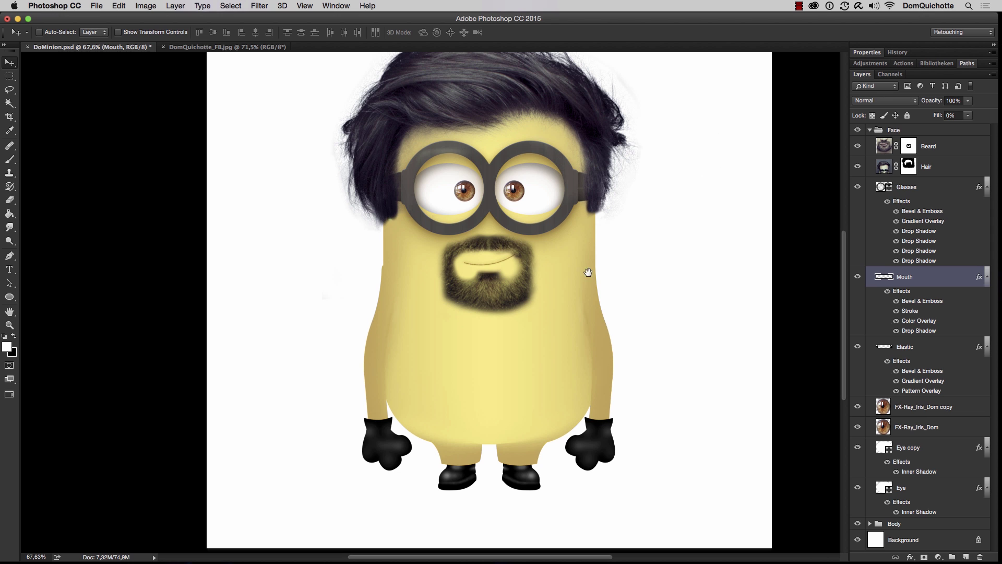
mouse_move(589, 272)
mouse_down()
mouse_move(538, 265)
mouse_move(594, 258)
mouse_up()
click(947, 151)
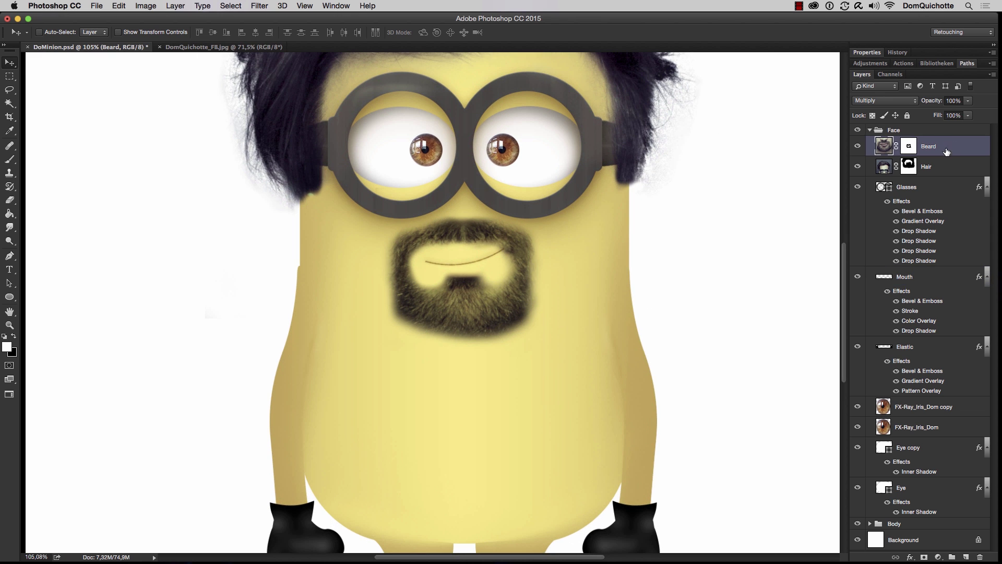
click(965, 557)
double_click(908, 146)
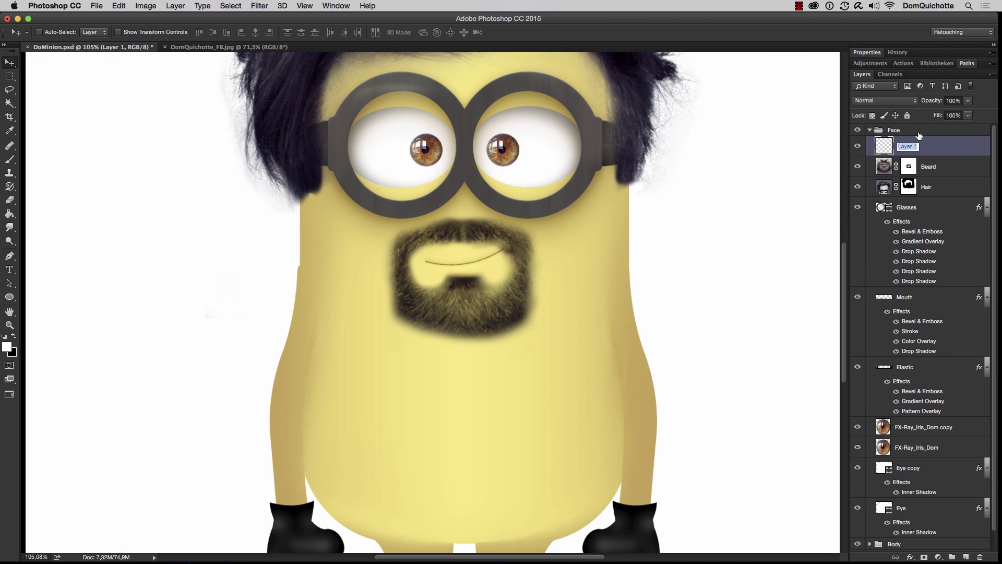
text(Beard painted)
key(Return)
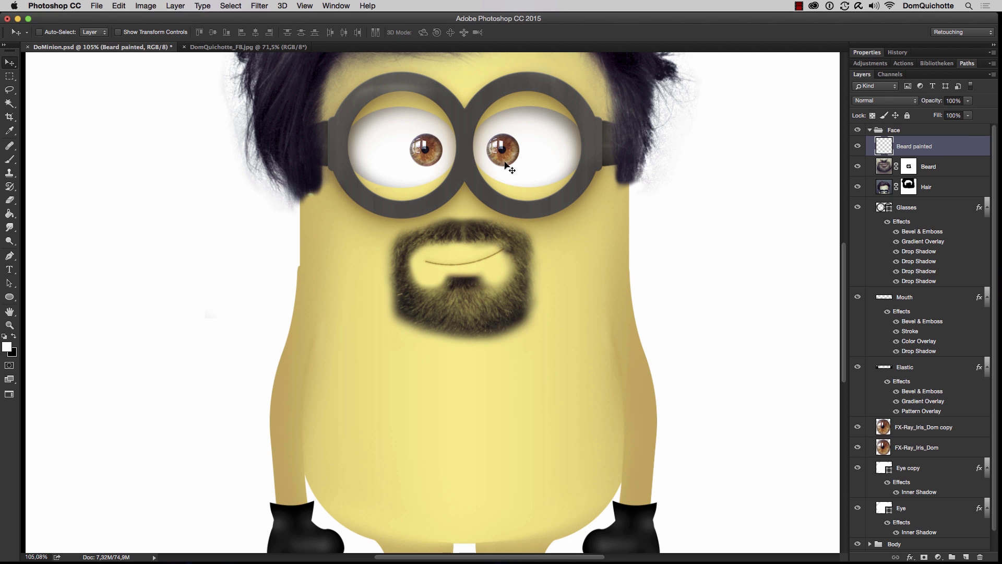
Step: Choose the 134 px grass brush preset for the Brush tool and open its brush tip settings
key(b)
right_click(511, 153)
click(649, 312)
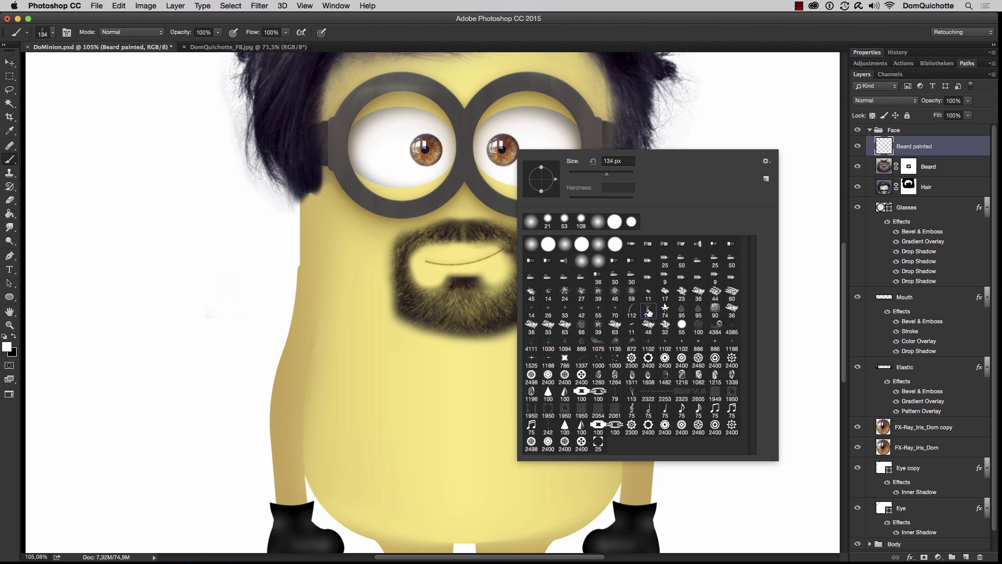
key(Return)
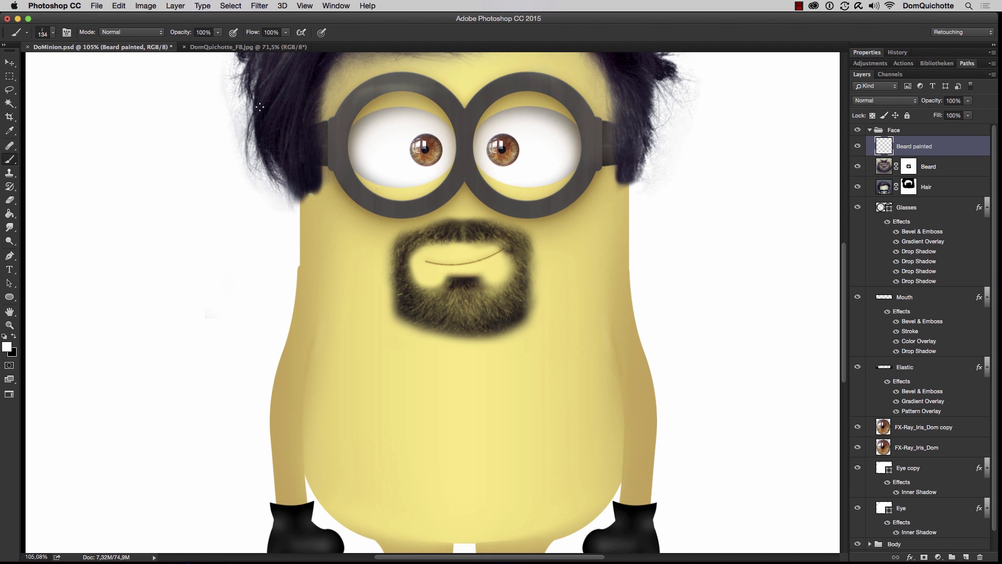
click(66, 31)
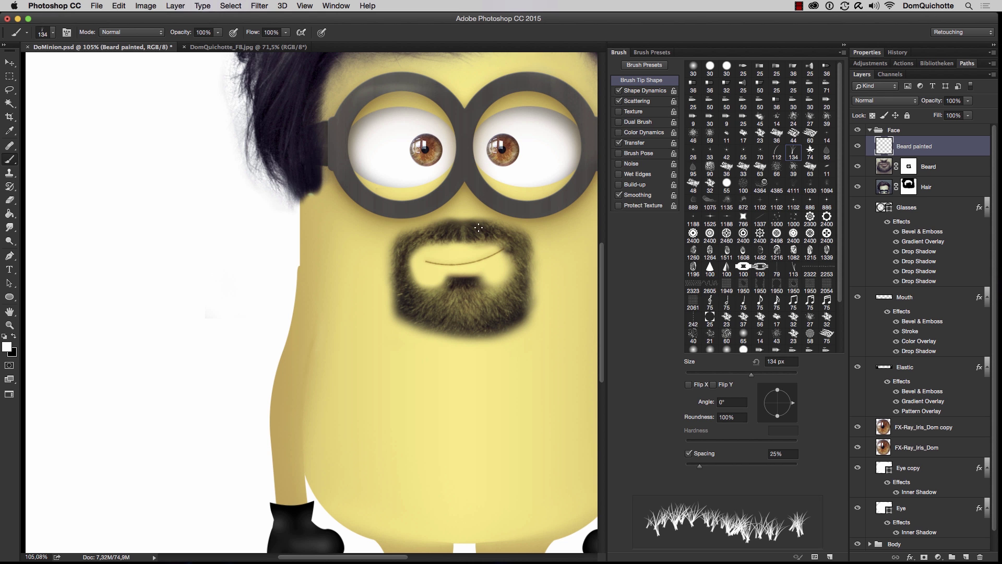
Step: Paint black hairs along the upper edge of the moustache on the Beard painted layer
drag(471, 243, 517, 239)
mouse_move(481, 207)
mouse_down()
mouse_move(490, 208)
mouse_move(389, 201)
mouse_up()
key(x)
mouse_move(483, 204)
mouse_down()
mouse_move(429, 205)
mouse_move(308, 243)
mouse_up()
drag(470, 235, 349, 226)
mouse_move(378, 196)
mouse_down()
mouse_move(469, 225)
mouse_move(510, 263)
mouse_up()
Step: Rotate the grass brush tip to follow the beard's outline and paint hairs down its right side and along the chin
drag(793, 402, 774, 415)
drag(496, 258, 449, 417)
drag(794, 391, 762, 405)
mouse_move(463, 415)
mouse_down()
mouse_move(249, 441)
mouse_move(166, 389)
mouse_up()
Step: Set the grass brush's angle to 95° and paint hairs down the beard's left side to the lower corner
drag(764, 403, 776, 388)
drag(174, 240, 159, 299)
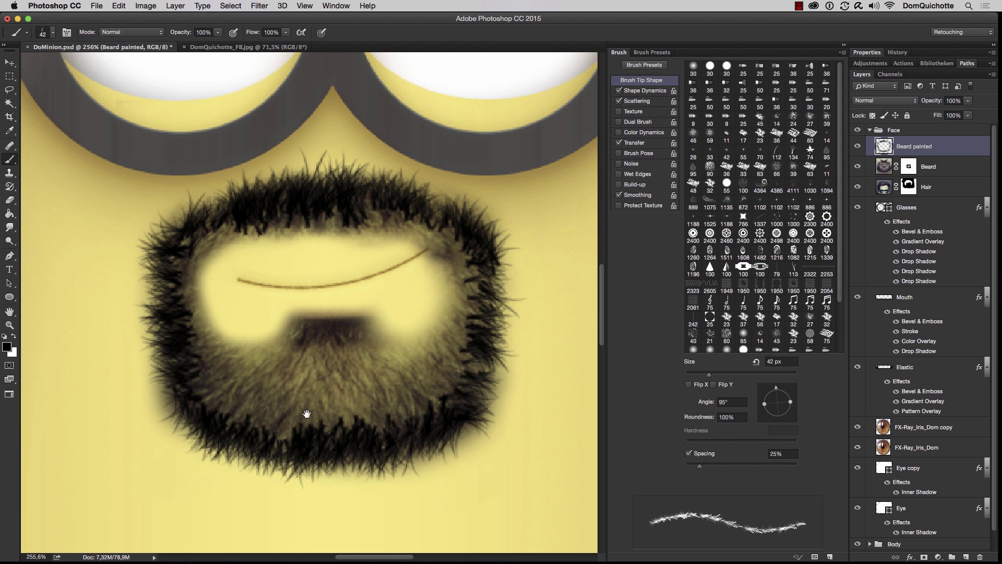
drag(160, 372, 208, 438)
Step: Set the grass brush's angle to 2° and paint hairs along the chin tuft and the inner edge of the beard
drag(429, 159, 399, 158)
drag(451, 276, 456, 277)
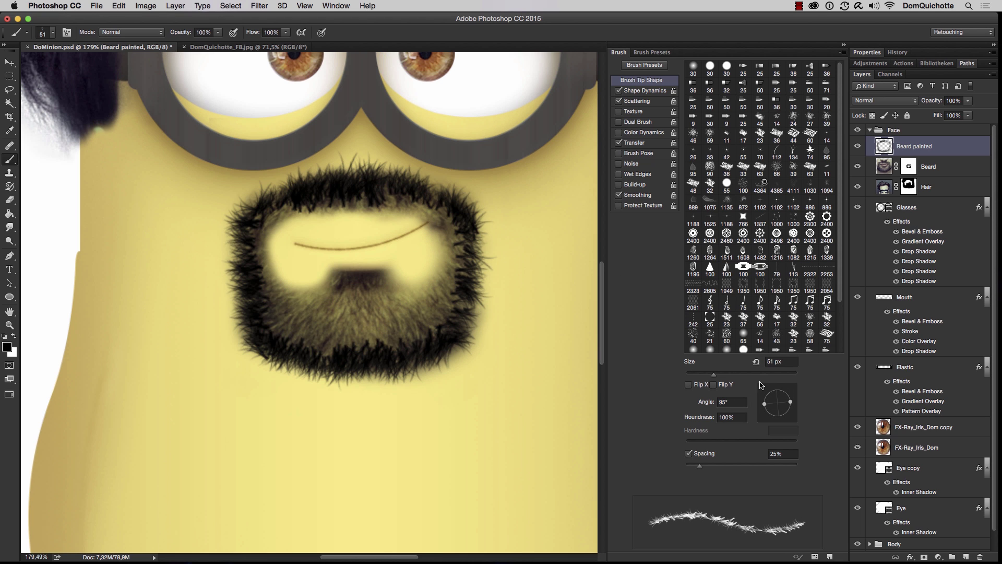
drag(777, 389, 795, 402)
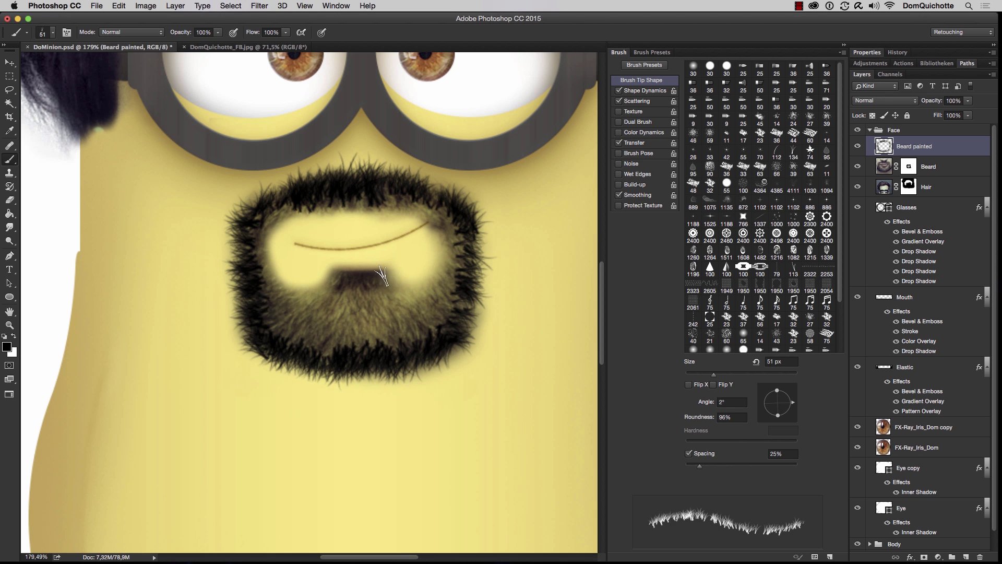
drag(384, 278, 267, 265)
mouse_move(398, 300)
mouse_down()
mouse_move(455, 247)
mouse_move(435, 222)
mouse_up()
mouse_move(441, 321)
mouse_down()
mouse_move(376, 315)
mouse_move(447, 309)
mouse_up()
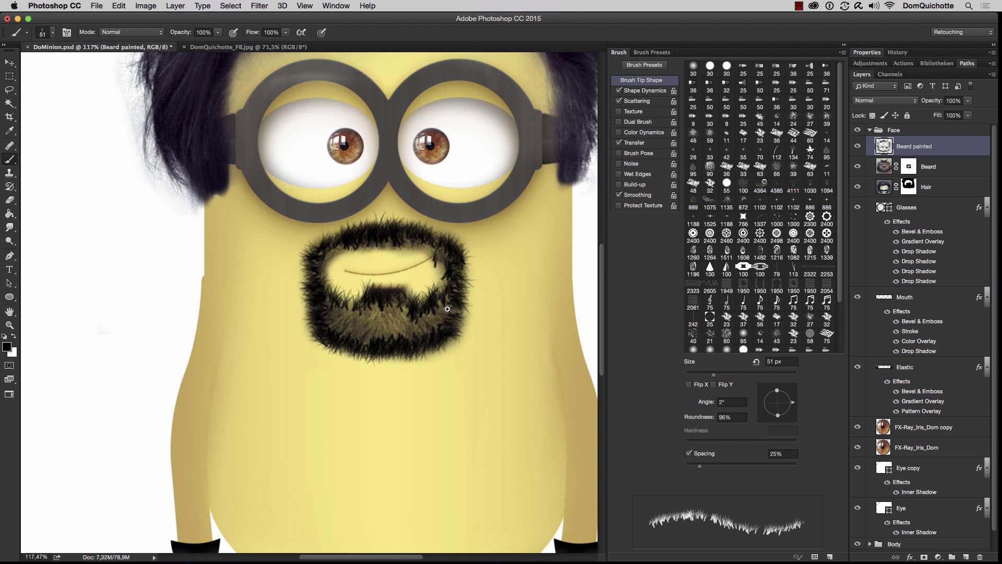
click(67, 32)
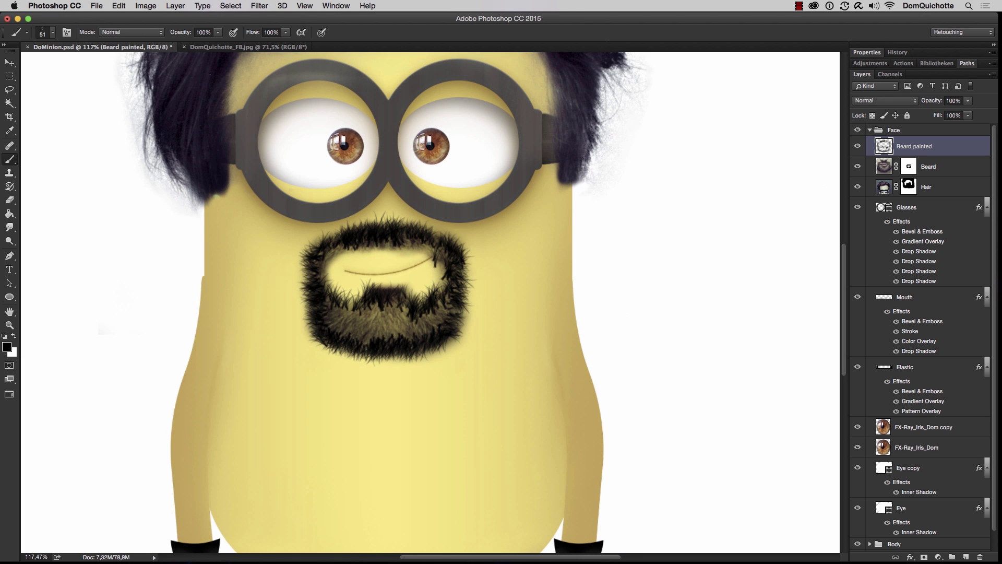
Step: Set the Beard painted layer's blend mode to Multiply and add a layer mask to it
click(896, 103)
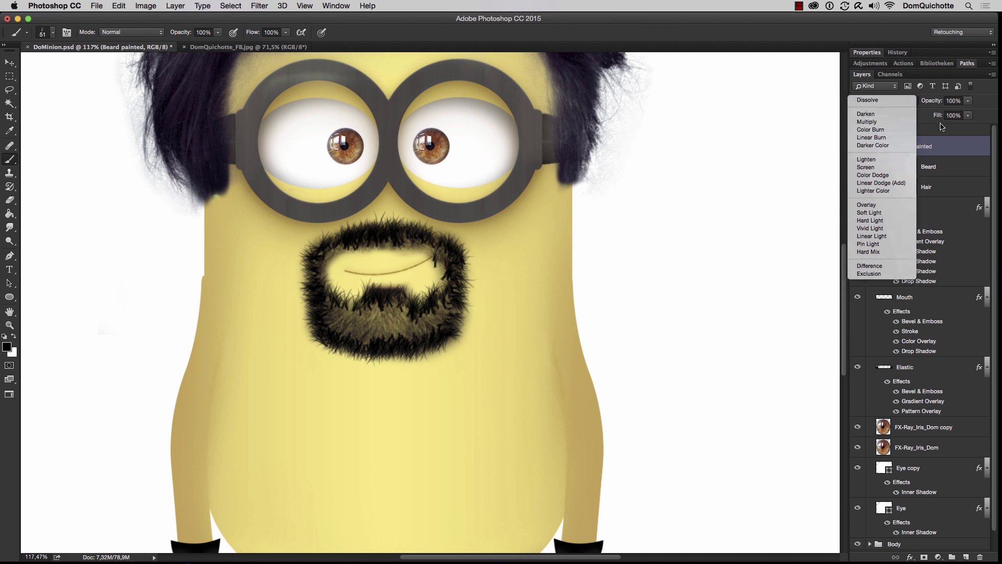
click(882, 129)
click(922, 557)
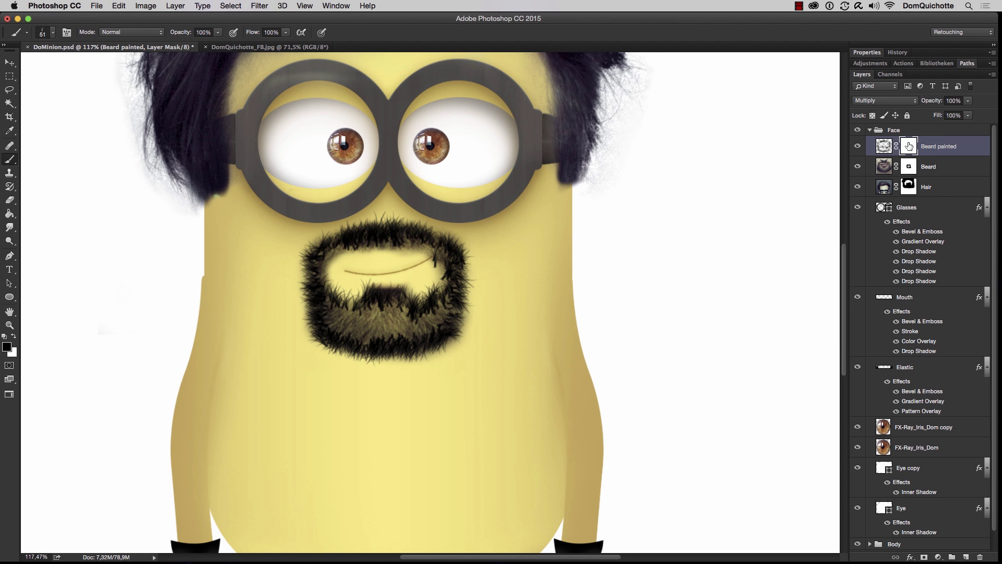
Step: Choose the soft round brush and paint black on the Beard painted mask to thin out the painted hairs
right_click(534, 238)
click(538, 315)
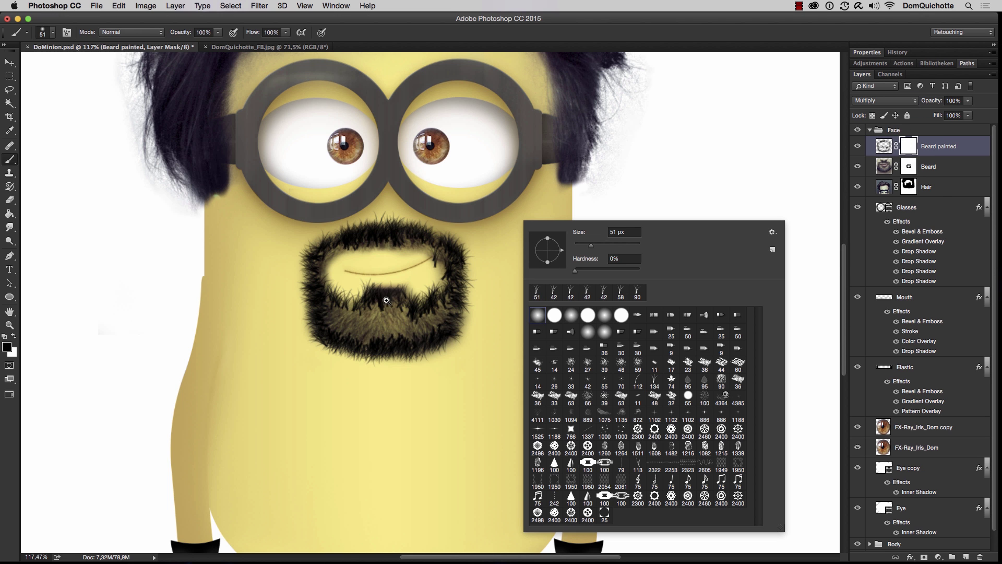
drag(388, 301, 457, 329)
drag(459, 332, 442, 335)
mouse_move(459, 332)
mouse_down()
mouse_move(319, 322)
mouse_move(438, 360)
mouse_move(255, 293)
mouse_move(258, 215)
mouse_up()
key(x)
key(x)
mouse_move(323, 196)
mouse_down()
mouse_move(416, 179)
mouse_move(469, 209)
mouse_move(495, 292)
mouse_move(348, 328)
mouse_move(762, 197)
mouse_up()
Step: Lower the Beard painted layer's opacity to 42% and move both beard layers slightly up toward the glasses
drag(931, 106, 901, 106)
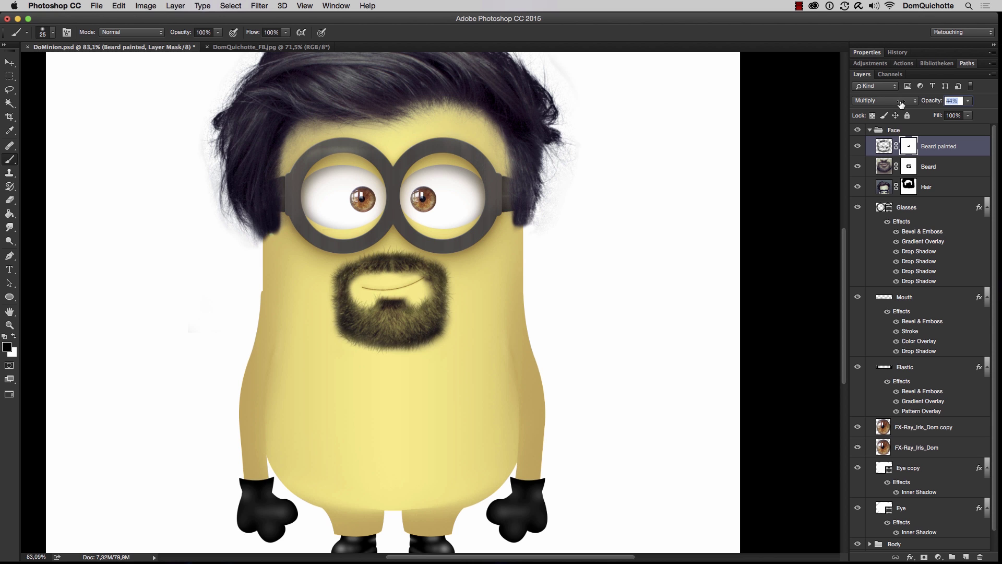
key(super+minus)
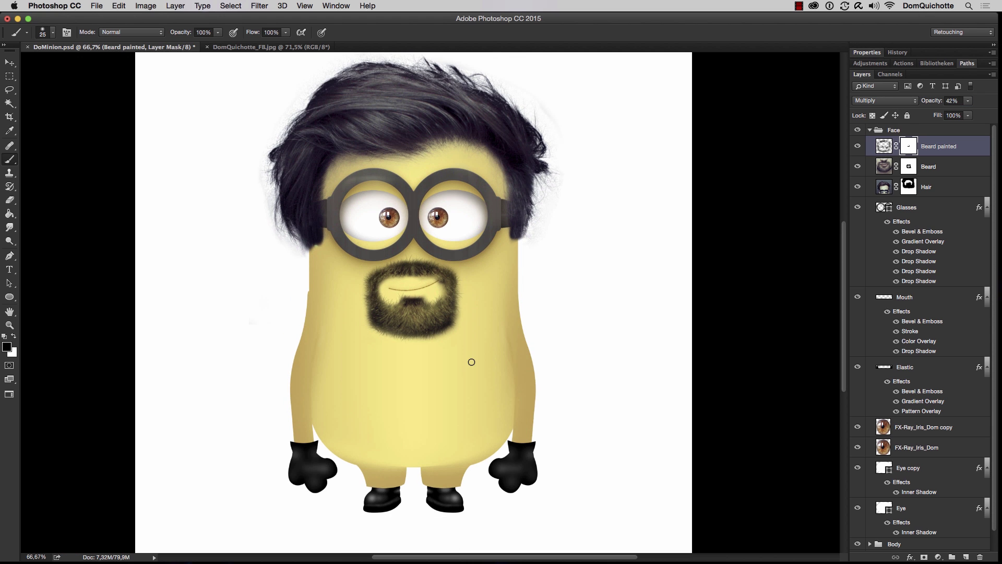
shift+click(945, 167)
key(v)
drag(499, 300, 500, 296)
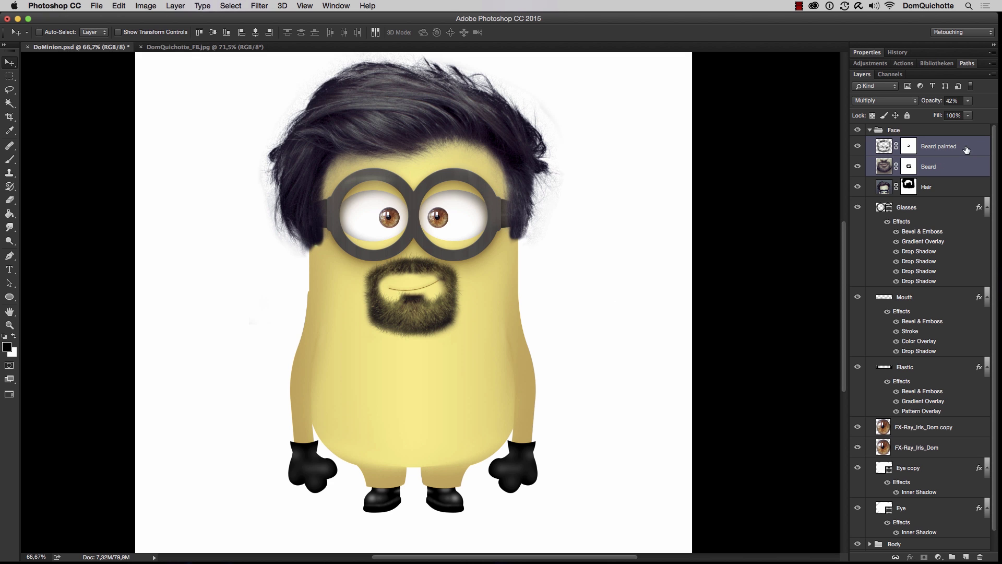
Step: Create a new layer above Beard painted and name it Beard
click(965, 150)
click(966, 557)
double_click(908, 146)
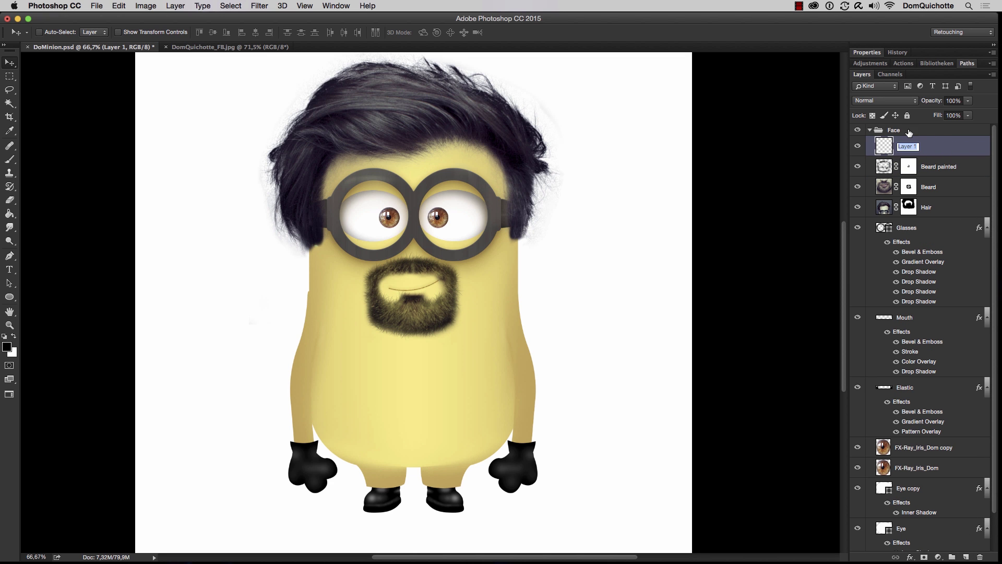
text(Beard)
key(Return)
Step: Configure a hard round brush tip with a size of 2 px and a spacing of 1000%
drag(465, 328, 465, 327)
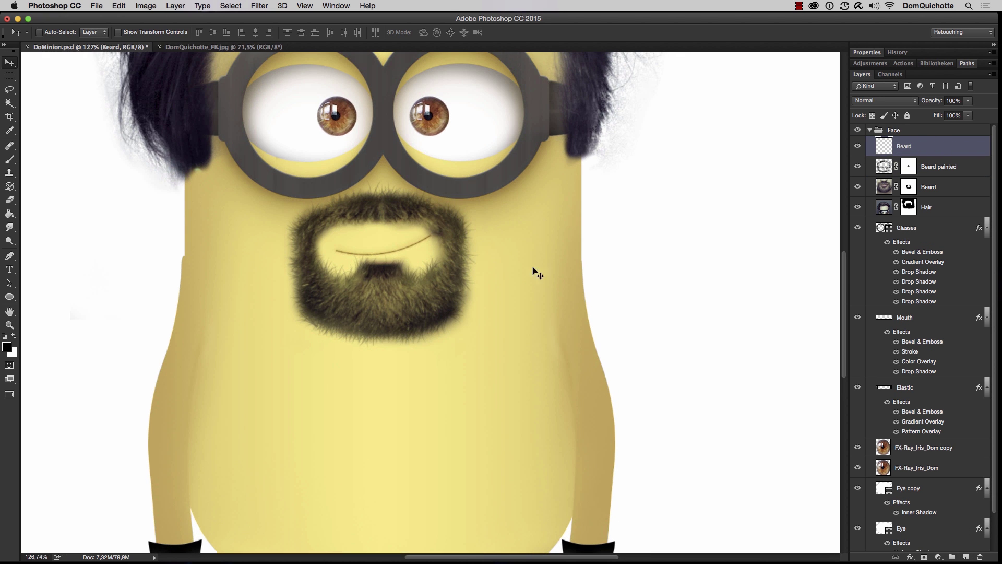
click(10, 158)
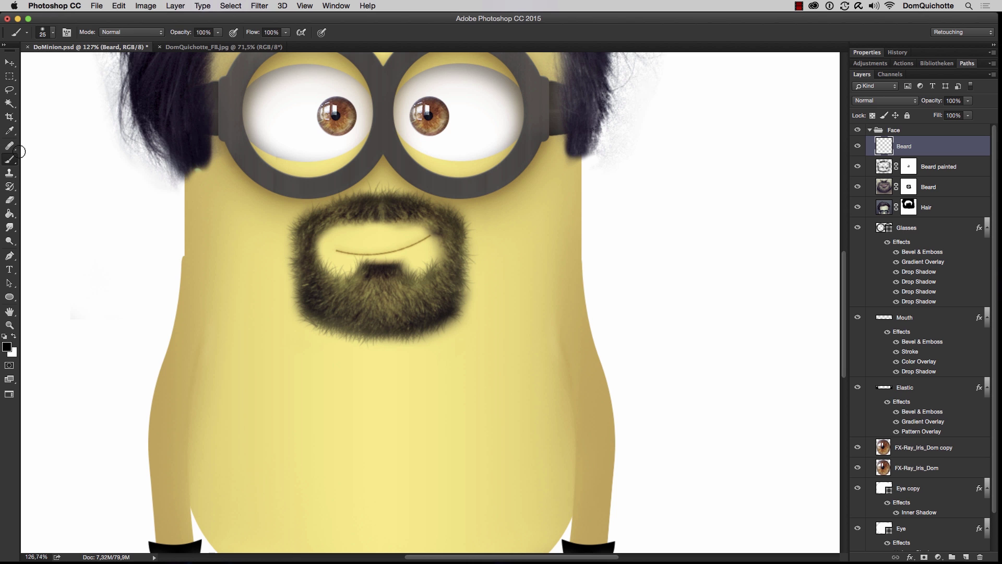
click(53, 33)
click(39, 134)
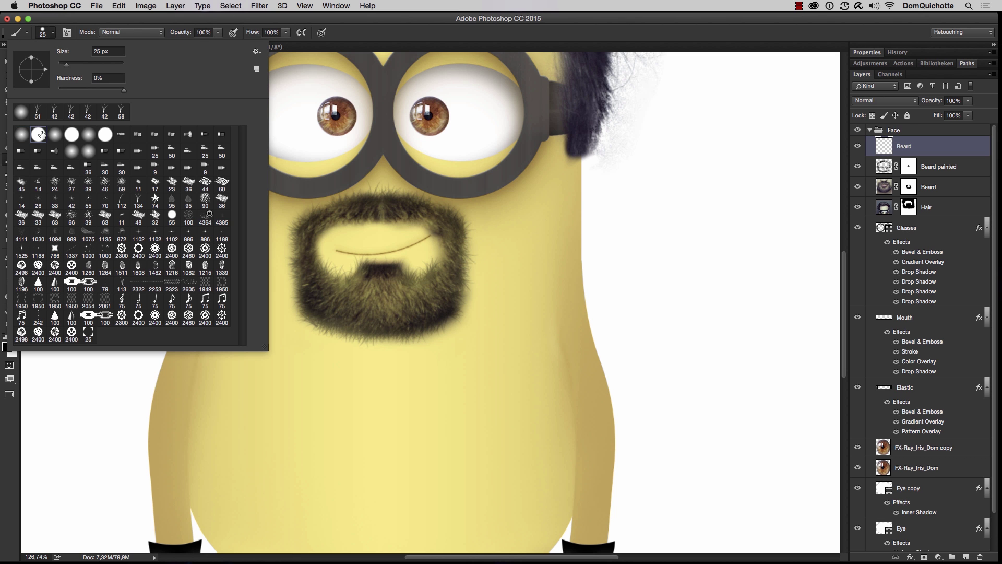
click(66, 32)
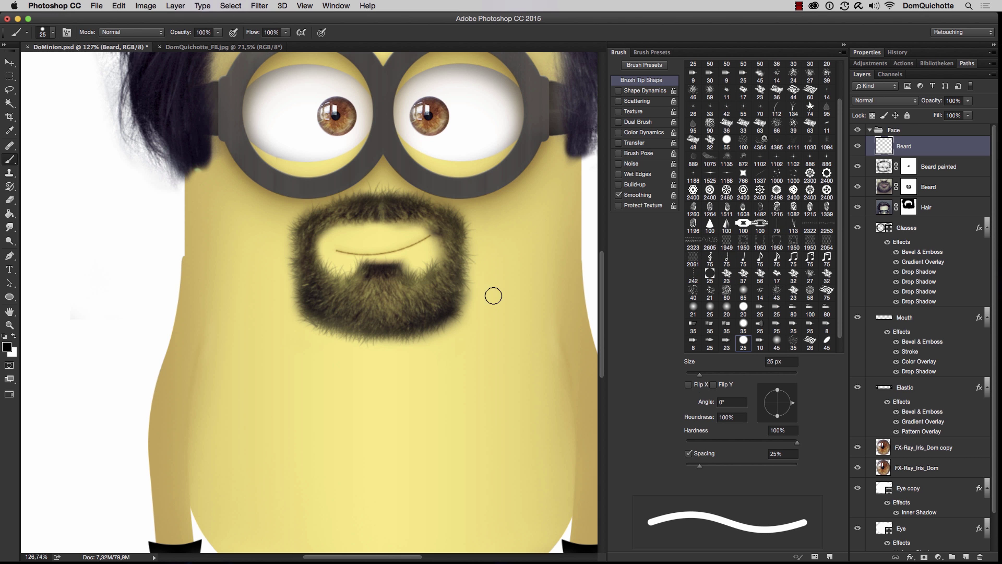
drag(699, 374, 690, 376)
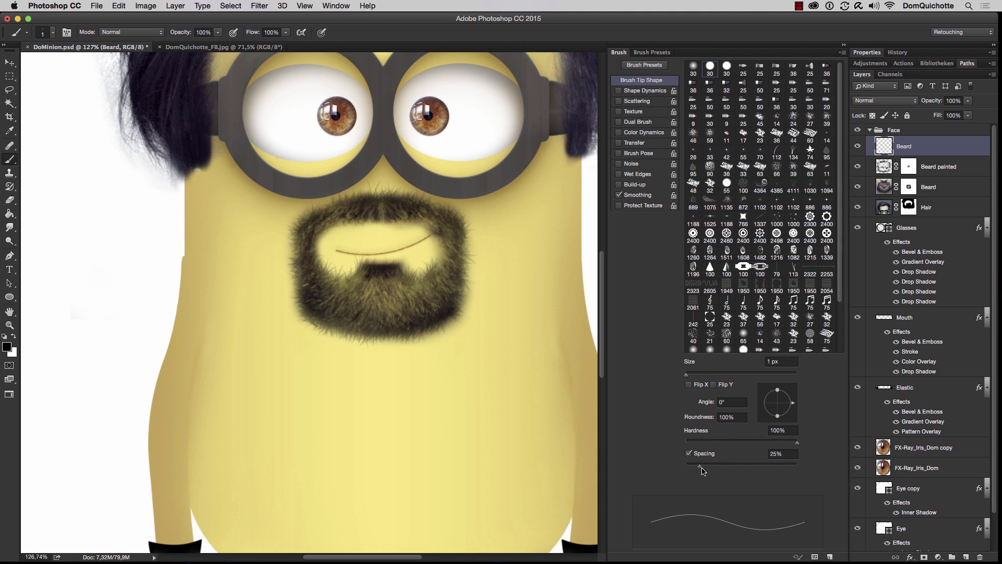
drag(701, 467, 783, 462)
click(755, 361)
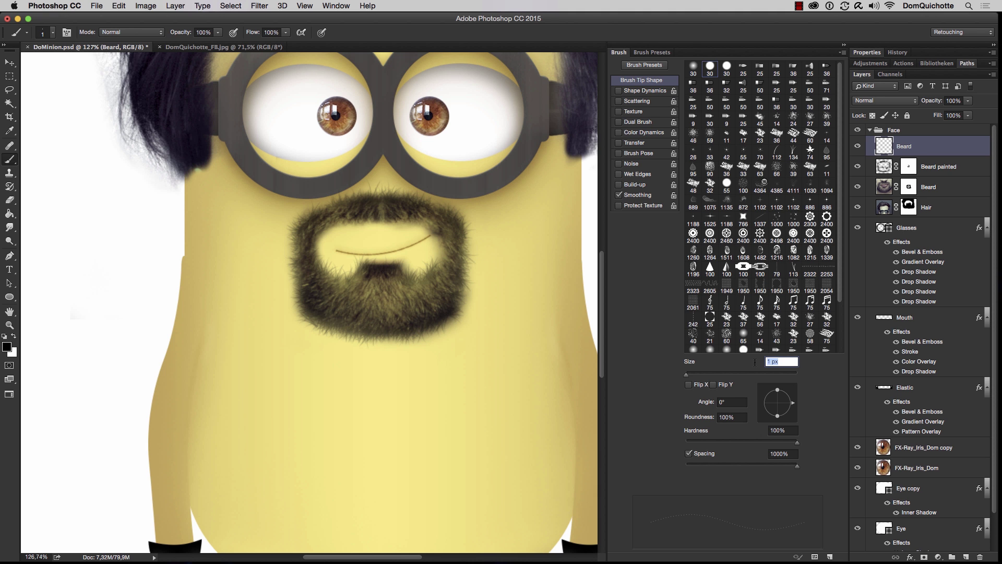
text(2)
key(Return)
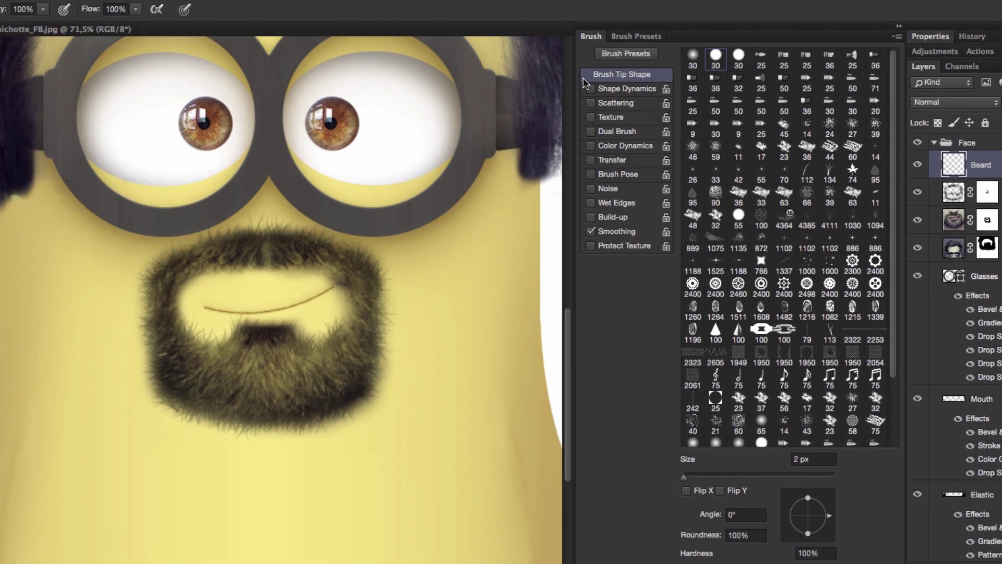
Step: Give the brush a 15% size jitter and scatter it 1000% on both axes with a count of 3
click(632, 91)
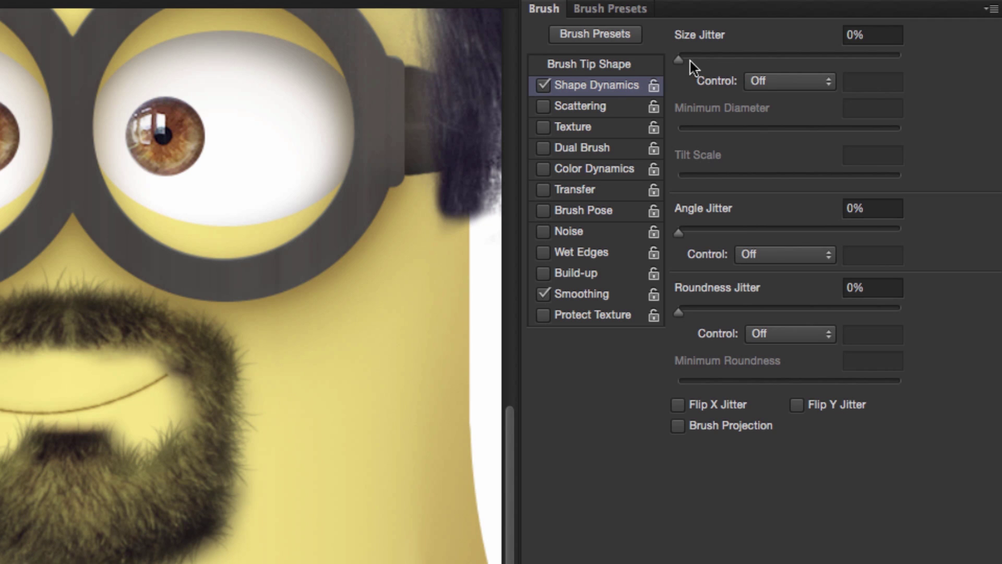
drag(689, 61, 710, 64)
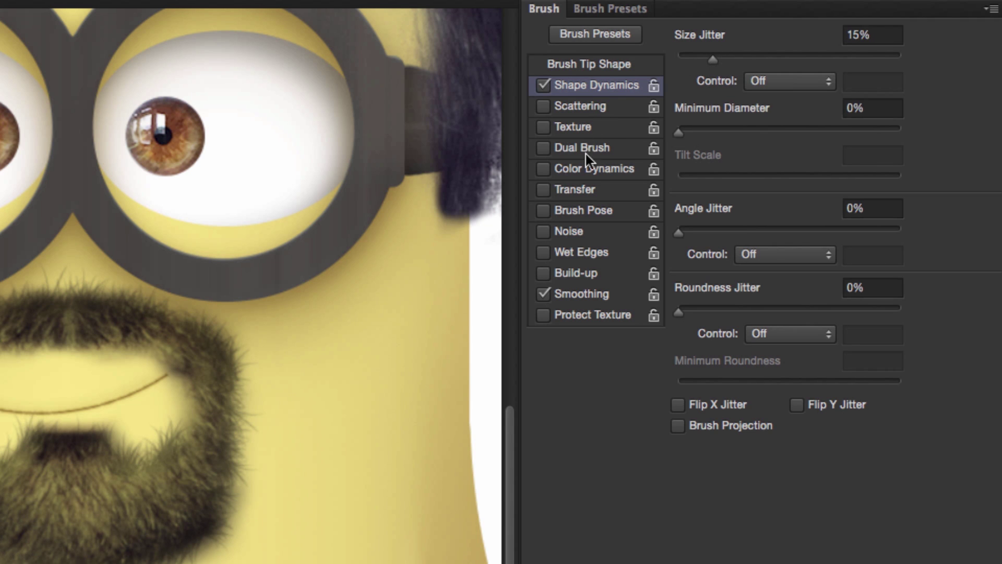
click(596, 108)
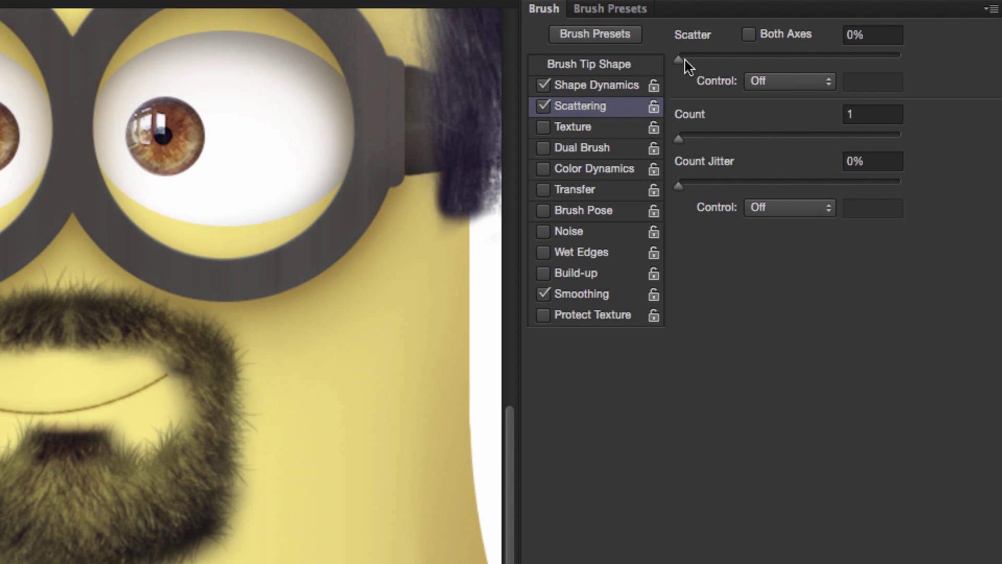
drag(678, 58, 905, 61)
drag(678, 138, 706, 137)
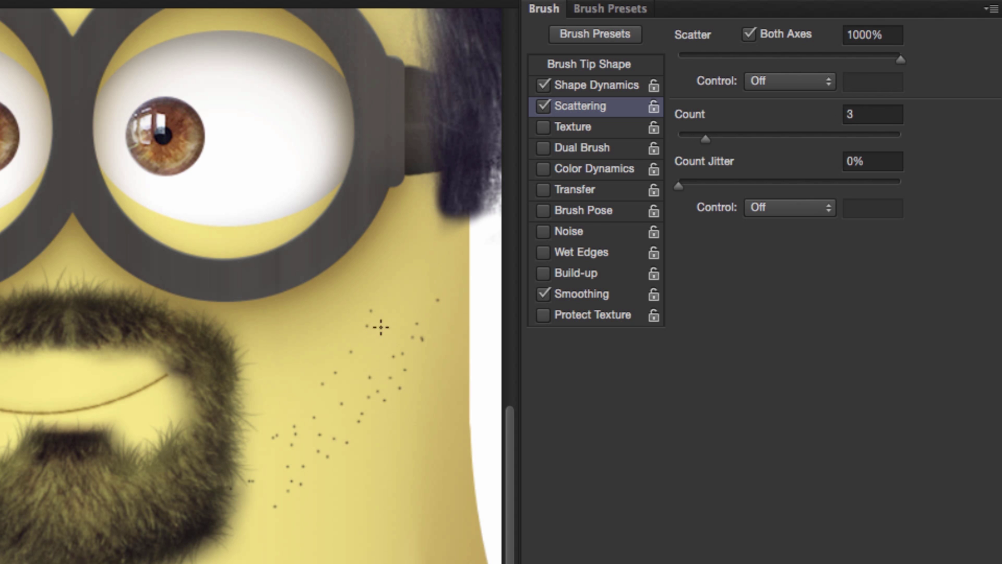
Step: Paint scattered black stubble along both sides of the jaw and under the chin, and lower the layer's opacity to 51%
mouse_move(381, 327)
mouse_down()
mouse_move(221, 494)
mouse_move(529, 242)
mouse_move(415, 338)
mouse_move(276, 287)
mouse_move(193, 189)
mouse_move(299, 314)
mouse_up()
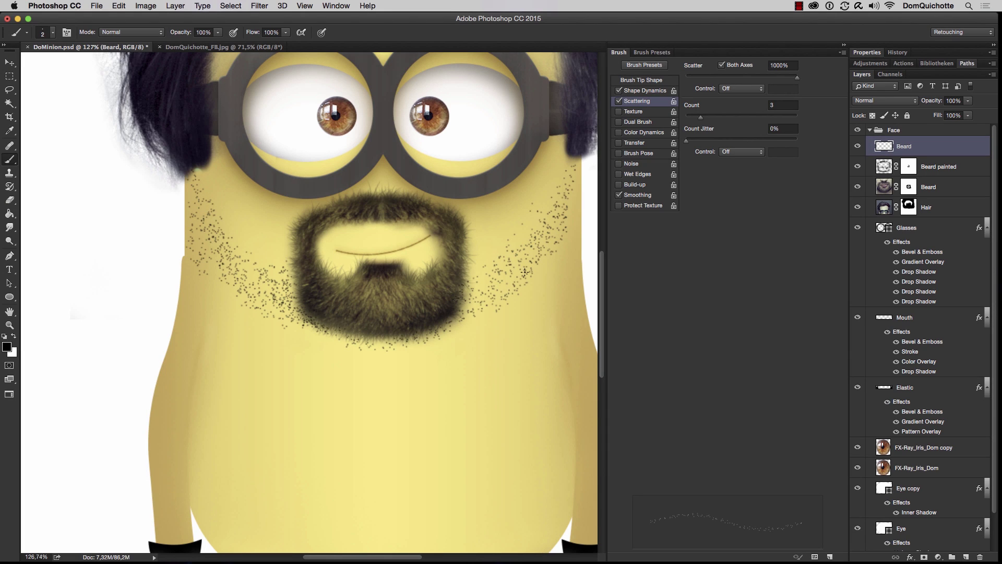
click(65, 33)
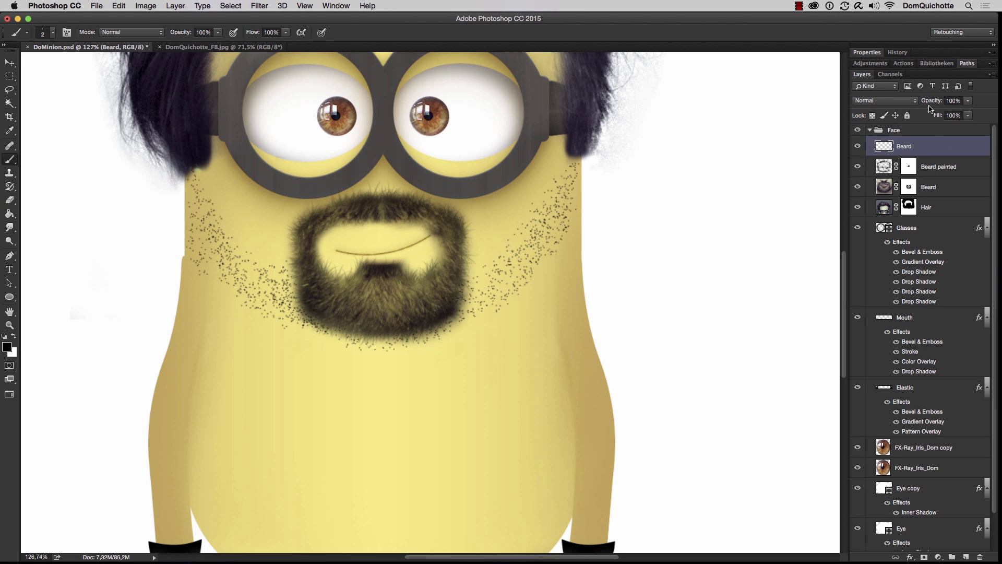
mouse_move(929, 108)
mouse_down()
mouse_move(891, 105)
mouse_move(904, 106)
mouse_up()
alt+super+click(472, 302)
alt+super+click(473, 303)
alt+super+click(472, 302)
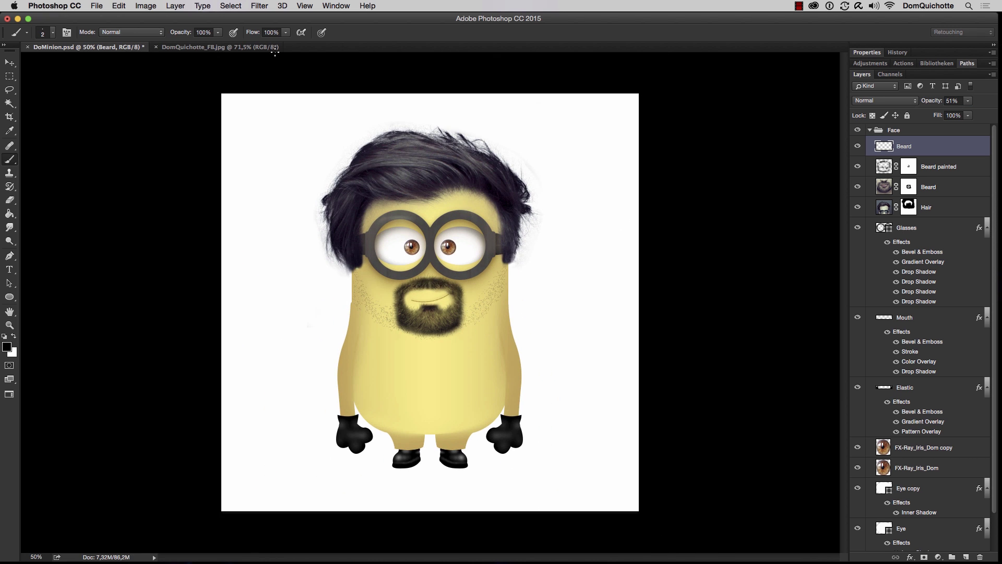
Step: Load the Lapel path as a selection in the portrait photo, copy it and paste it into DoMinion.psd
click(242, 48)
key(super+0)
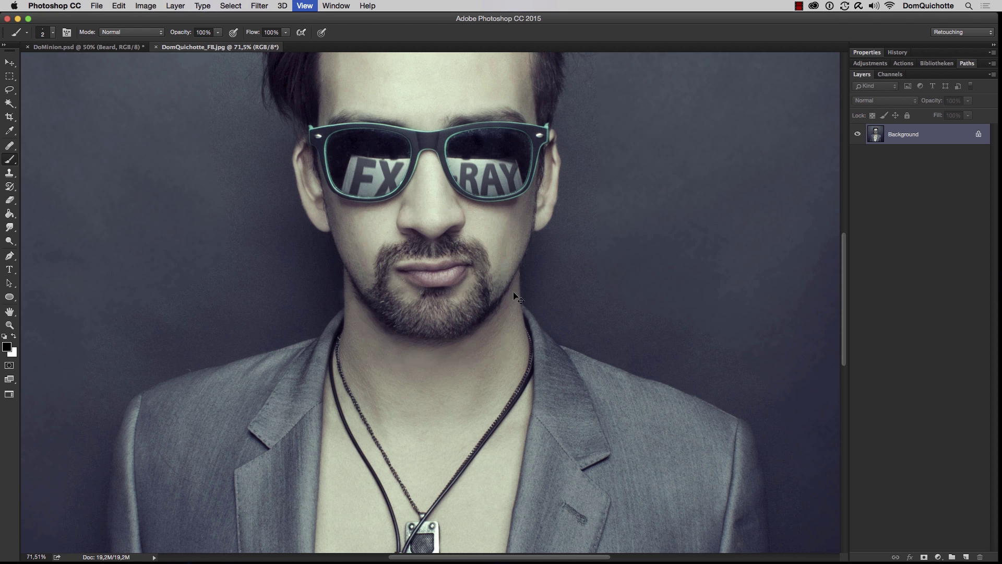
click(967, 64)
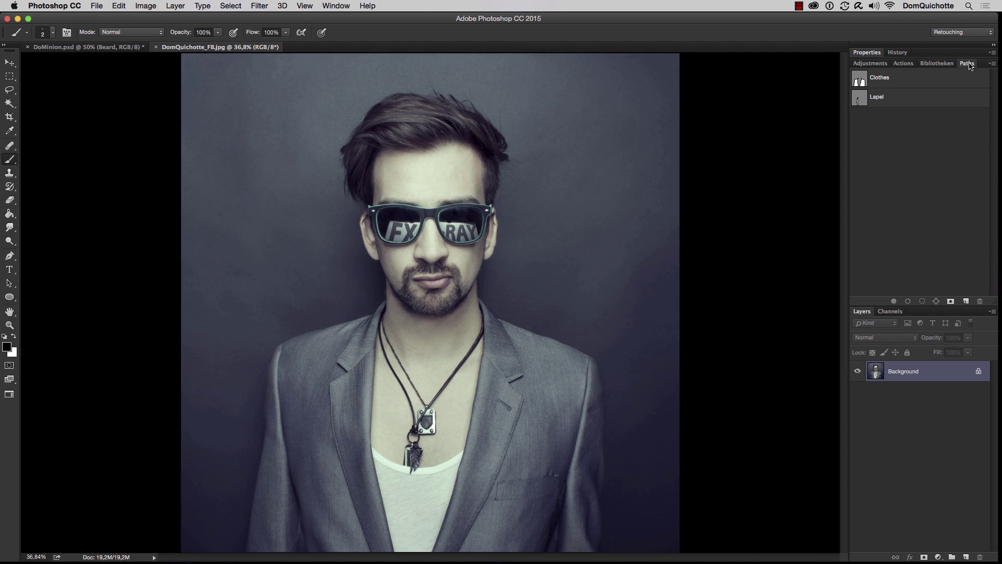
super+click(860, 100)
key(super+c)
key(ctrl+Tab)
key(super+v)
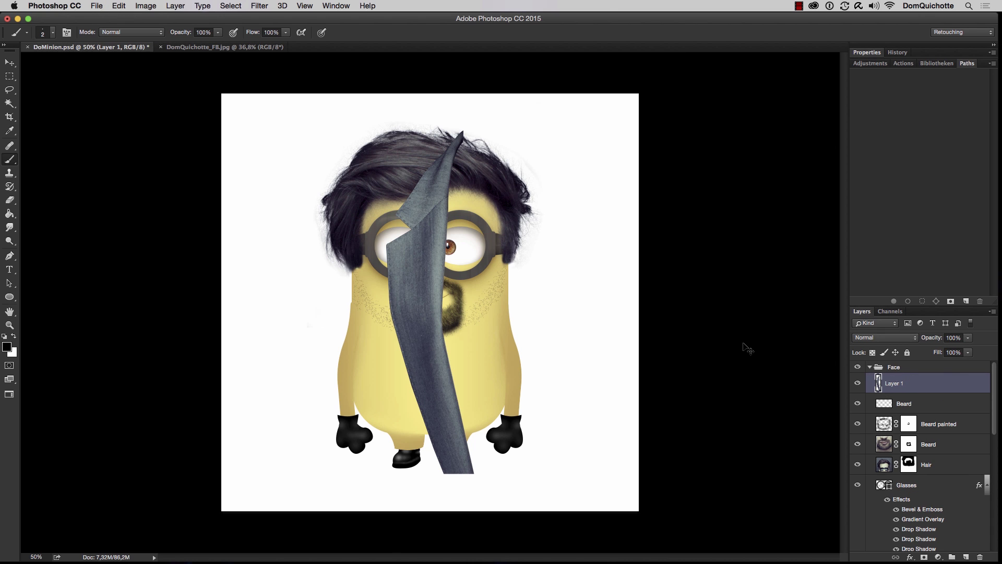
Step: Transform the pasted lapel to about 40% width and 52% height, rotate it about -24.75° and place it along the Minion's left body edge
drag(419, 301, 432, 297)
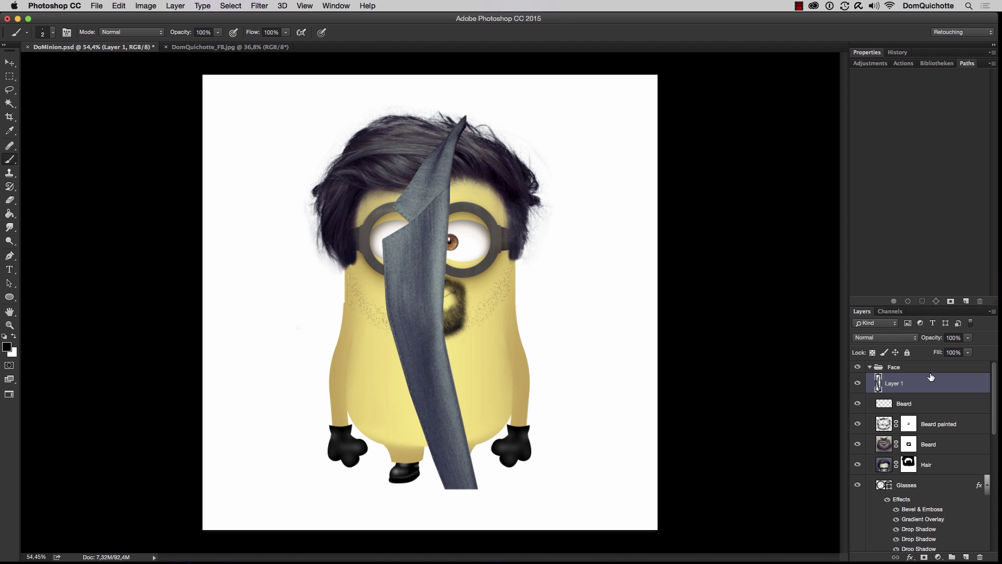
key(super+t)
drag(477, 116, 454, 211)
drag(459, 411, 469, 410)
drag(447, 367, 417, 417)
mouse_move(432, 438)
mouse_down()
mouse_move(436, 450)
mouse_move(425, 452)
mouse_up()
drag(405, 393, 410, 398)
drag(355, 261, 266, 294)
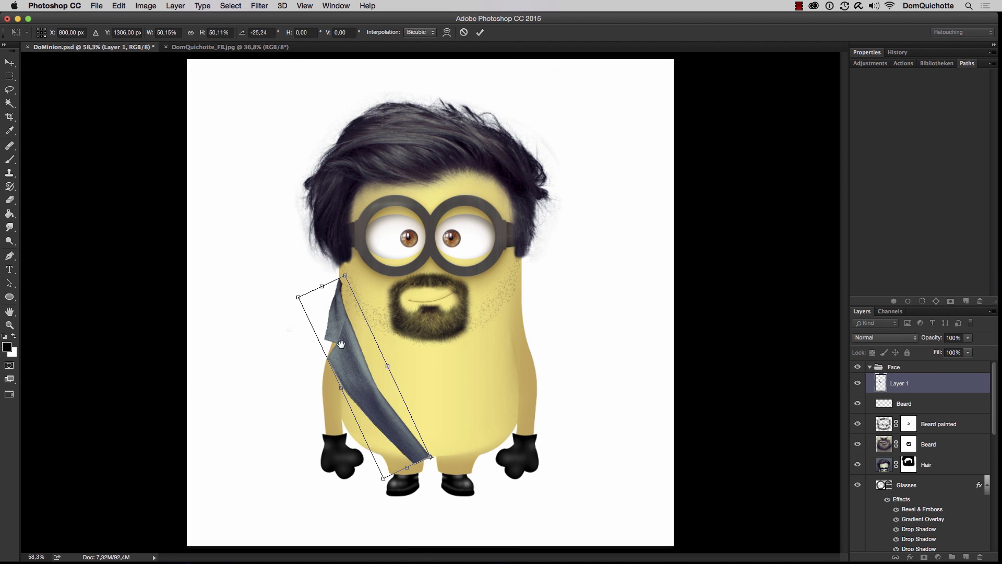
drag(334, 355, 387, 355)
drag(345, 400, 357, 391)
drag(319, 255, 339, 230)
key(Return)
key(b)
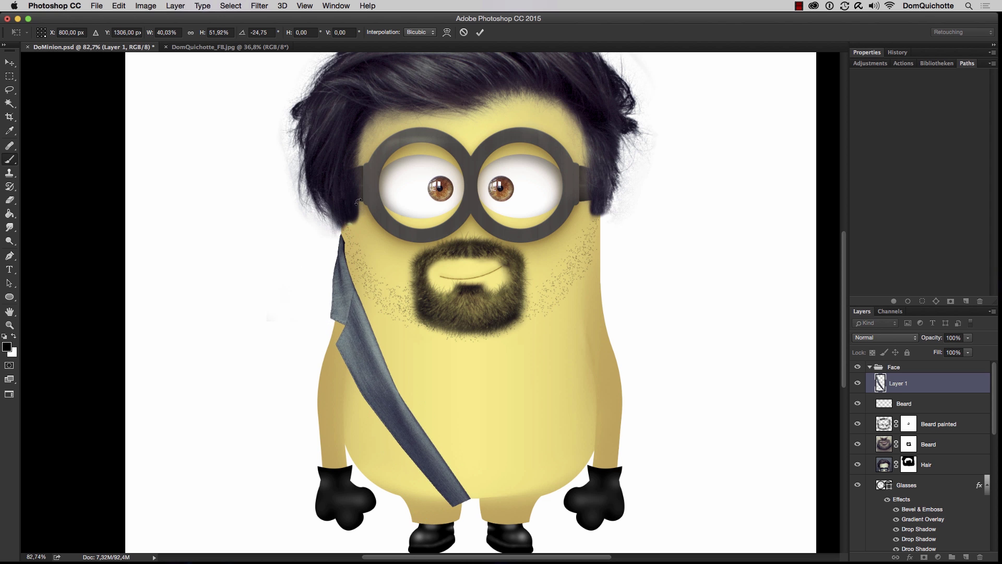
Step: Rename the pasted layer as Lapel
double_click(899, 383)
text(Lapel)
key(Return)
Step: Duplicate the Lapel layer, flip the copy horizontally and fit it along the opposite body edge, rotated about 1.66°
key(super+j)
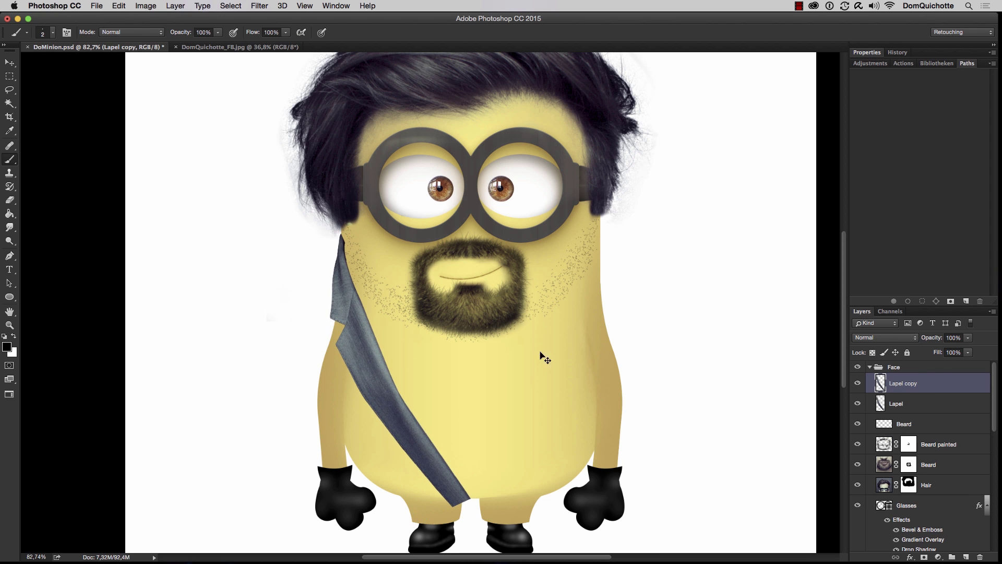
key(super+t)
right_click(349, 333)
click(434, 471)
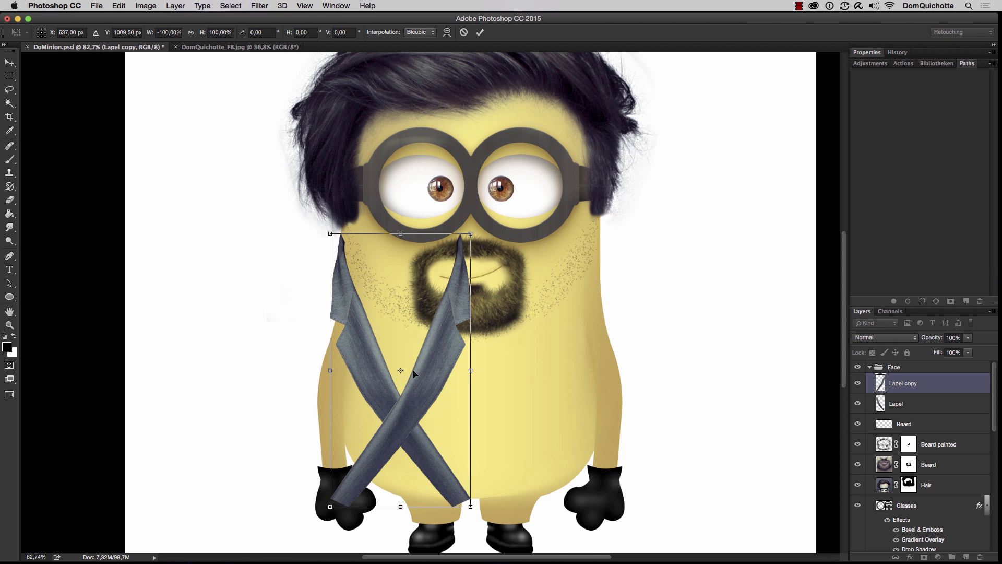
drag(428, 372, 569, 371)
drag(470, 368, 463, 368)
drag(649, 314, 651, 318)
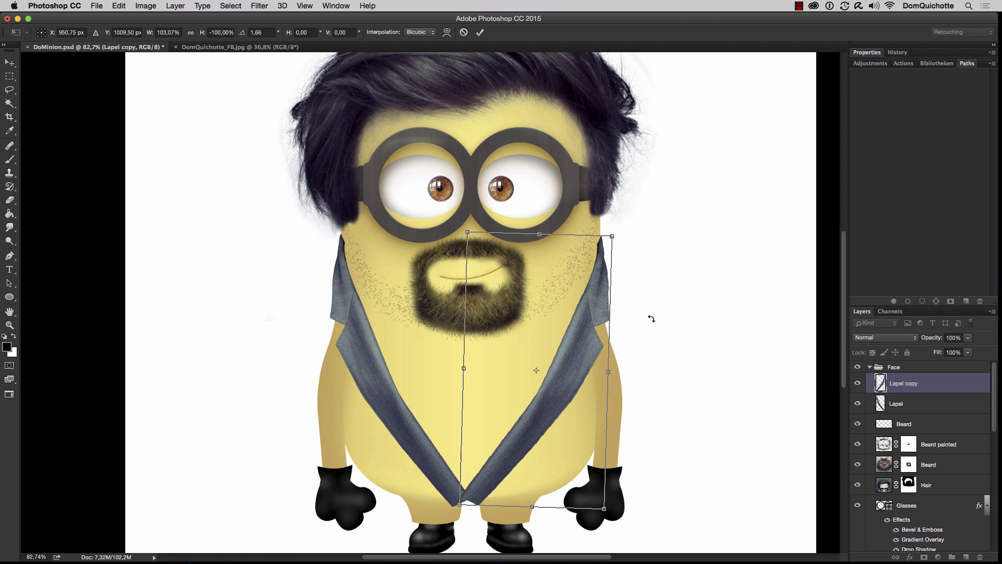
key(Return)
drag(566, 233, 540, 254)
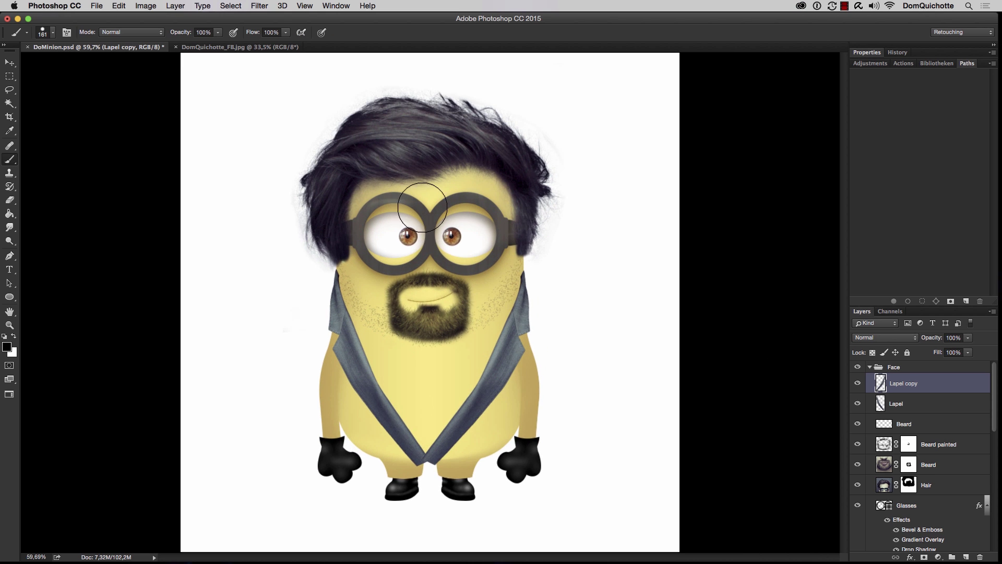
Step: Load the Clothes path as a selection in the portrait photo, copy it into DoMinion.psd above the Beard layer and name it Clothes
click(267, 48)
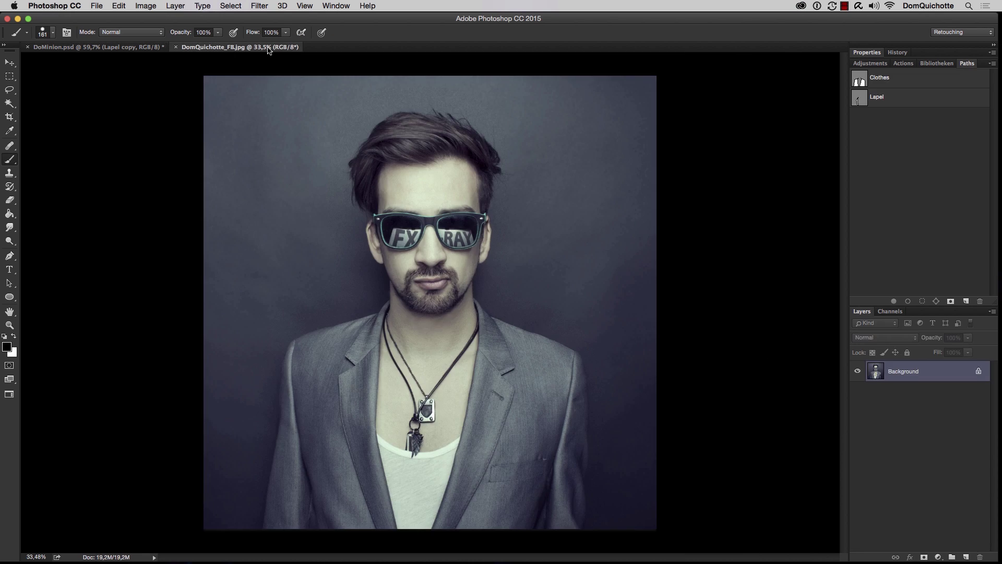
super+click(860, 81)
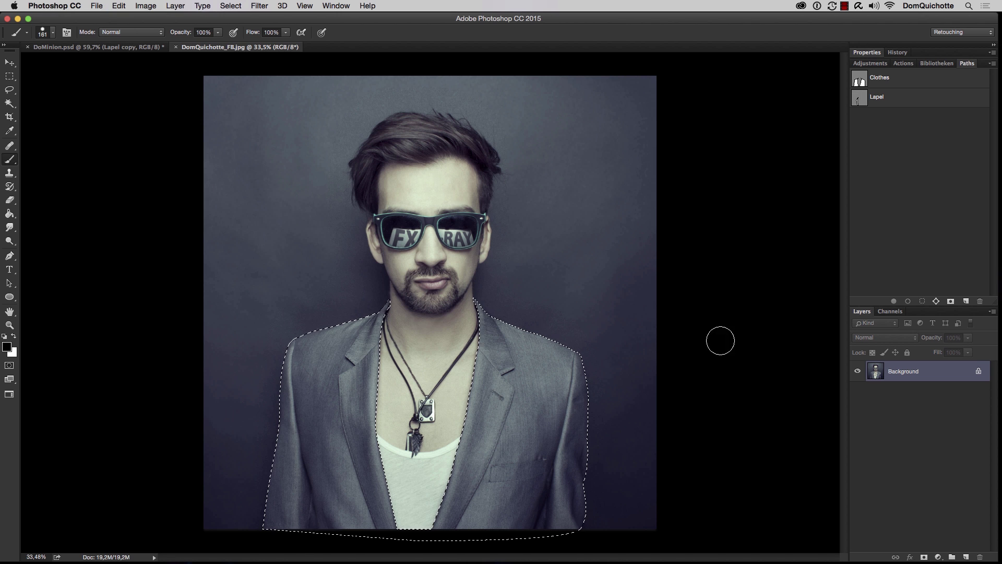
click(143, 47)
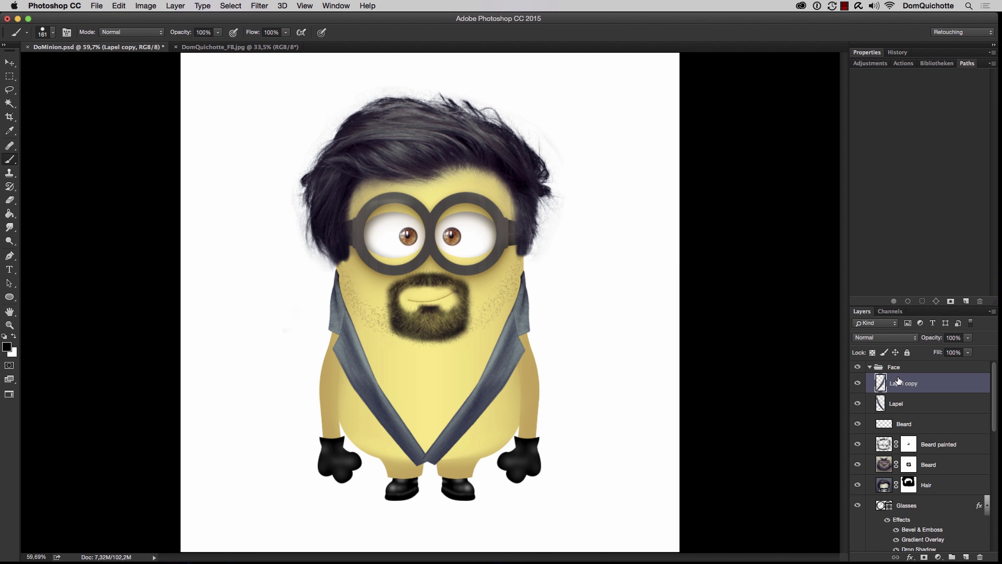
click(922, 423)
key(super+v)
double_click(901, 424)
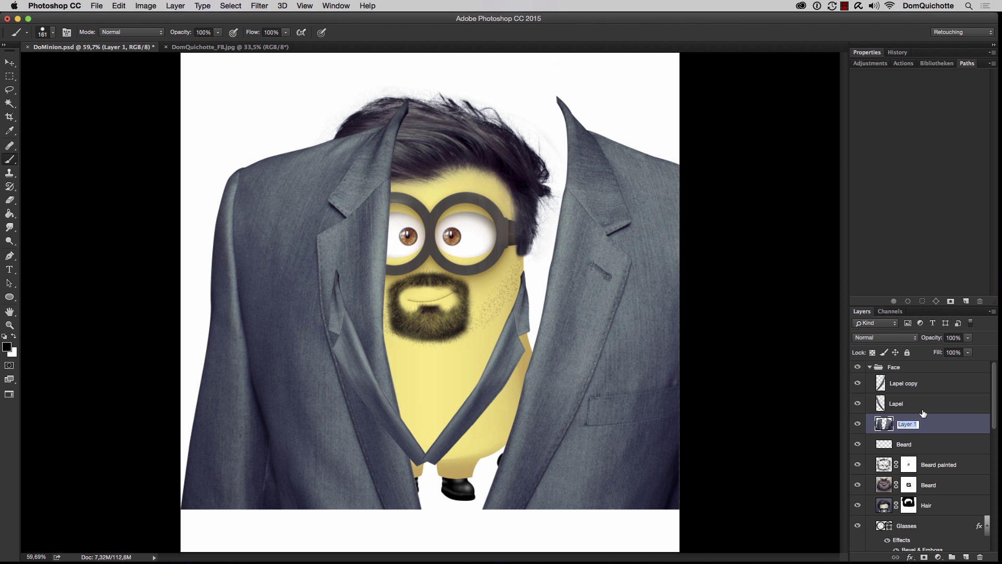
text(Clothes)
key(Return)
Step: Scale the Clothes layer to about 41.14% width and 47.44% height over the Minion's body, with its opacity lowered to 52%
key(super+t)
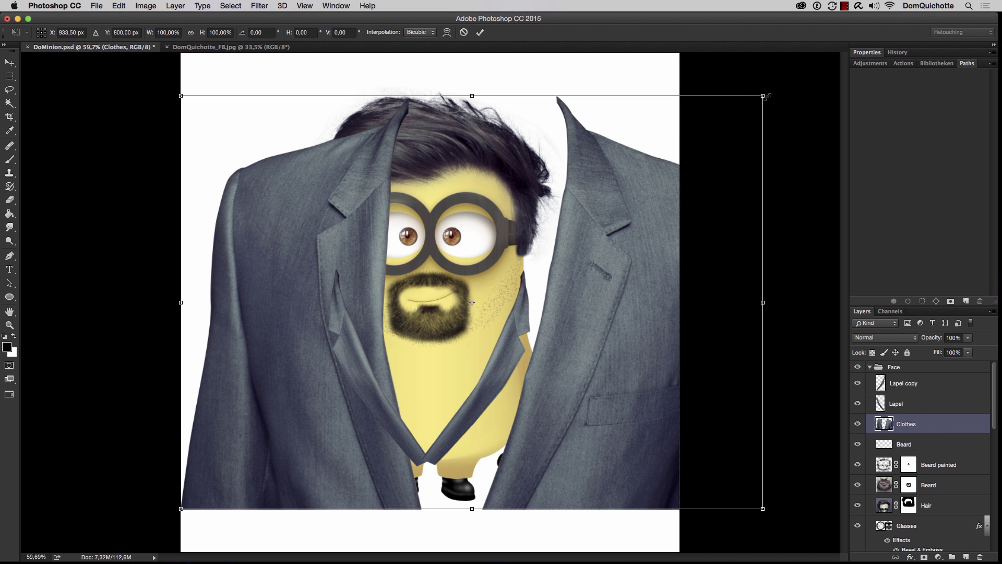
drag(763, 96, 610, 205)
drag(579, 309, 543, 349)
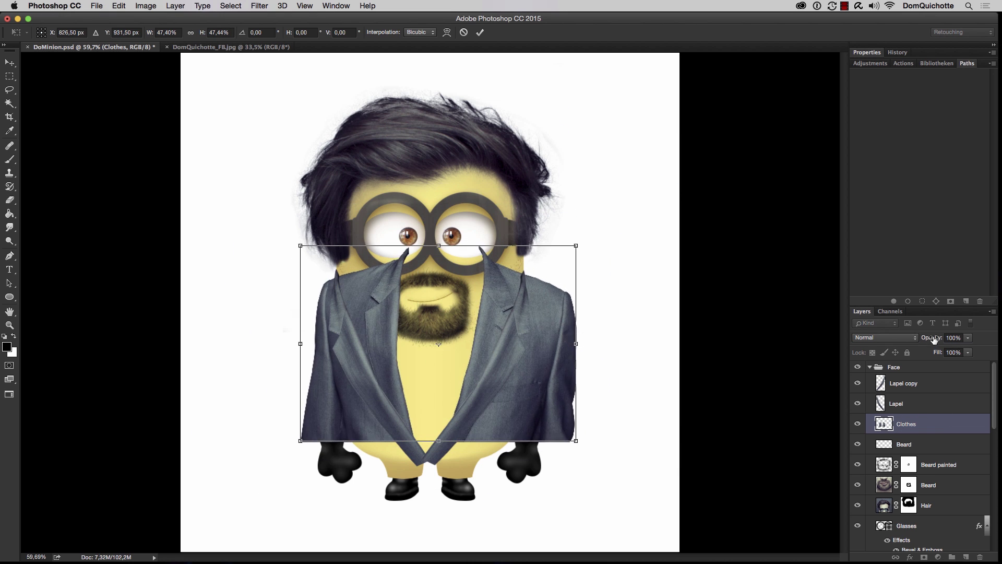
mouse_move(932, 339)
mouse_down()
mouse_move(905, 345)
mouse_move(918, 344)
mouse_up()
drag(576, 343, 541, 343)
drag(300, 343, 303, 343)
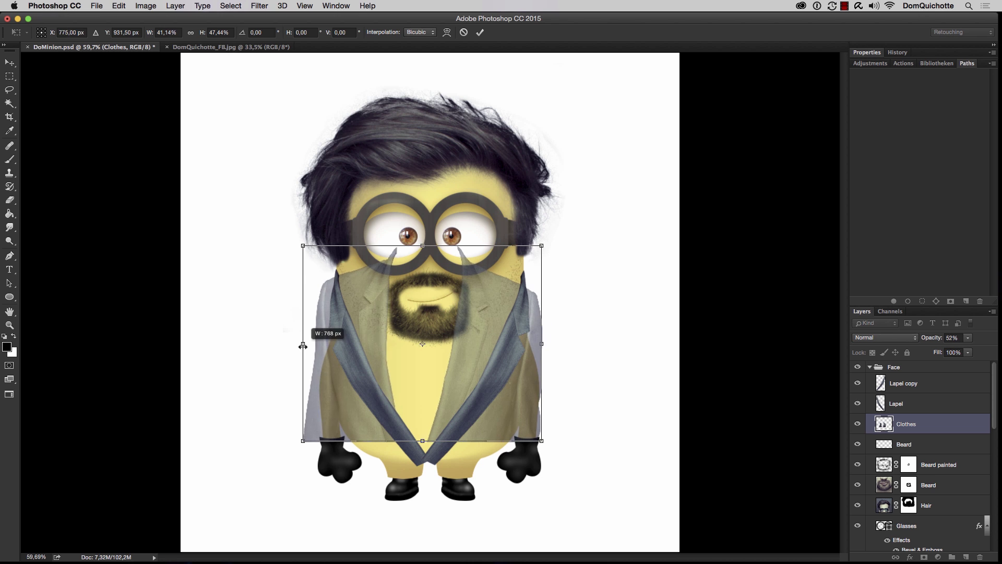
Step: Warp the jacket to the Minion's rounded body, with its lower edge bulging downwards, and restore the Clothes layer's opacity to 100%
click(447, 31)
drag(541, 245, 536, 251)
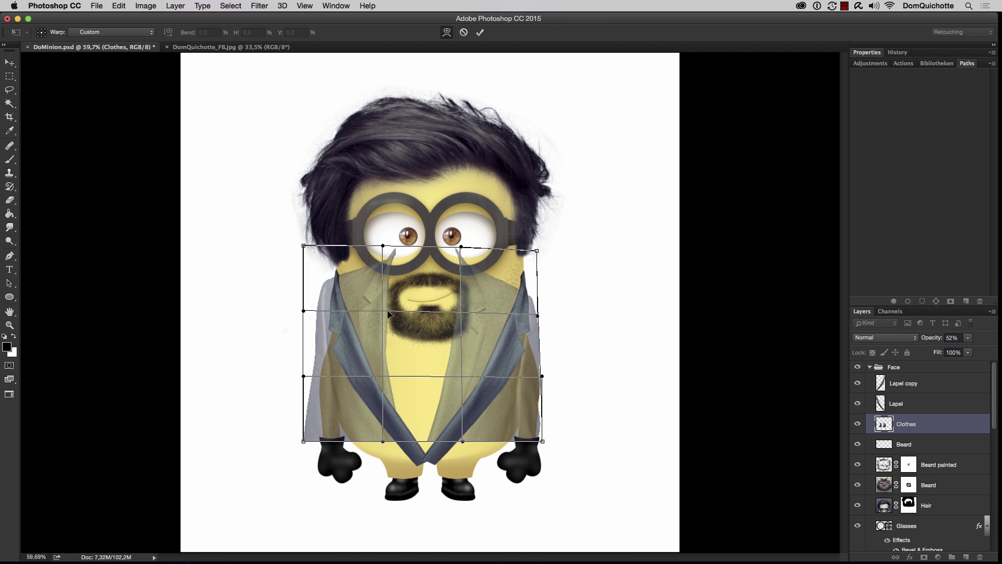
drag(303, 245, 306, 254)
drag(303, 441, 312, 440)
drag(383, 441, 376, 475)
drag(462, 442, 477, 476)
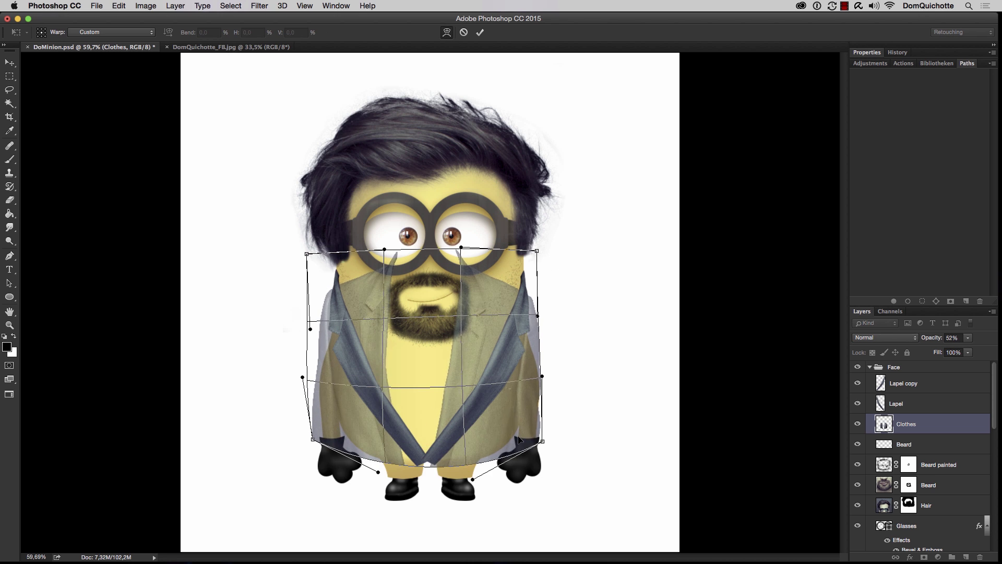
drag(542, 442, 541, 439)
drag(376, 476, 394, 474)
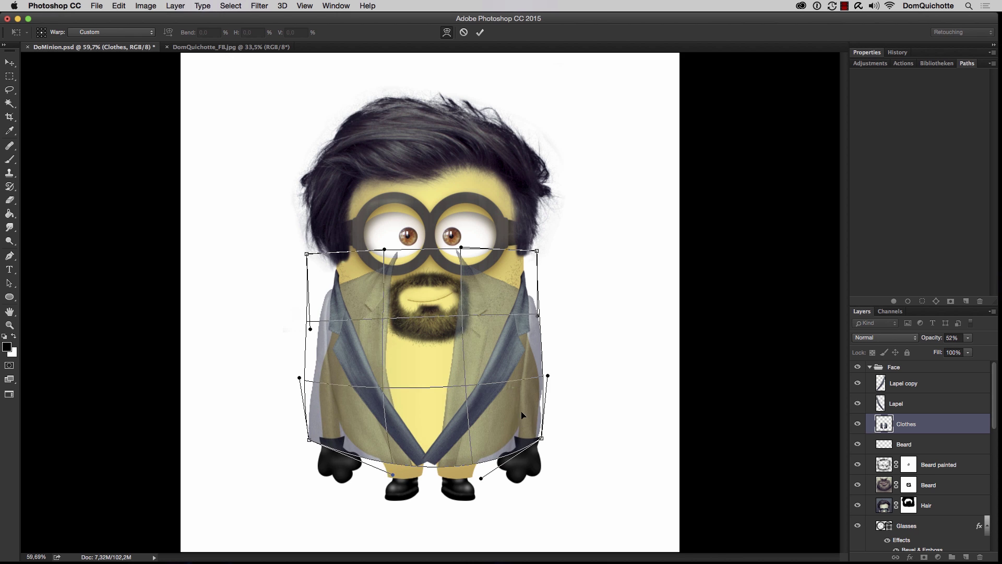
key(Return)
key(b)
drag(929, 340, 955, 339)
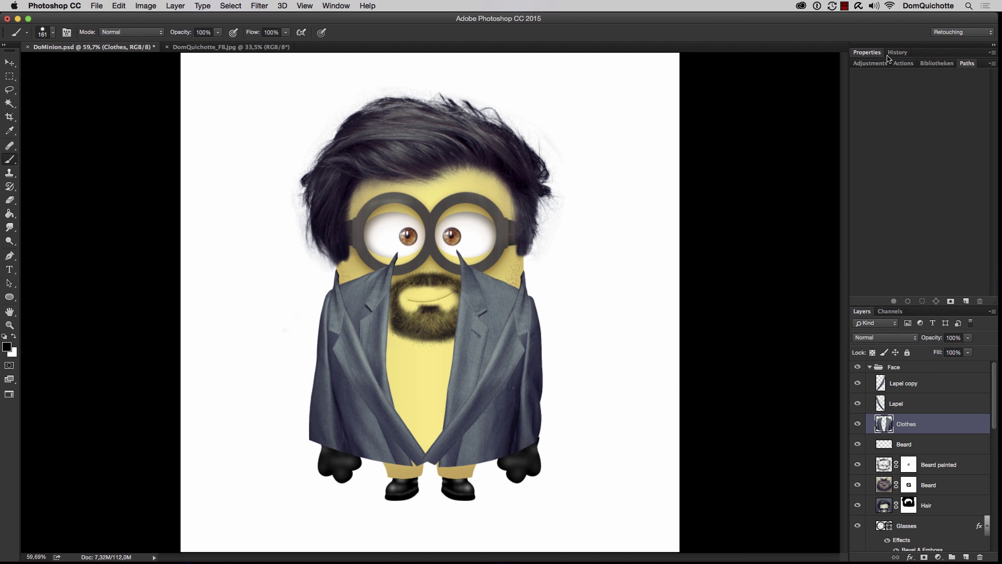
Step: Load the Body 3D layer's mask as a selection and apply it as a layer mask to the Clothes layer
double_click(967, 63)
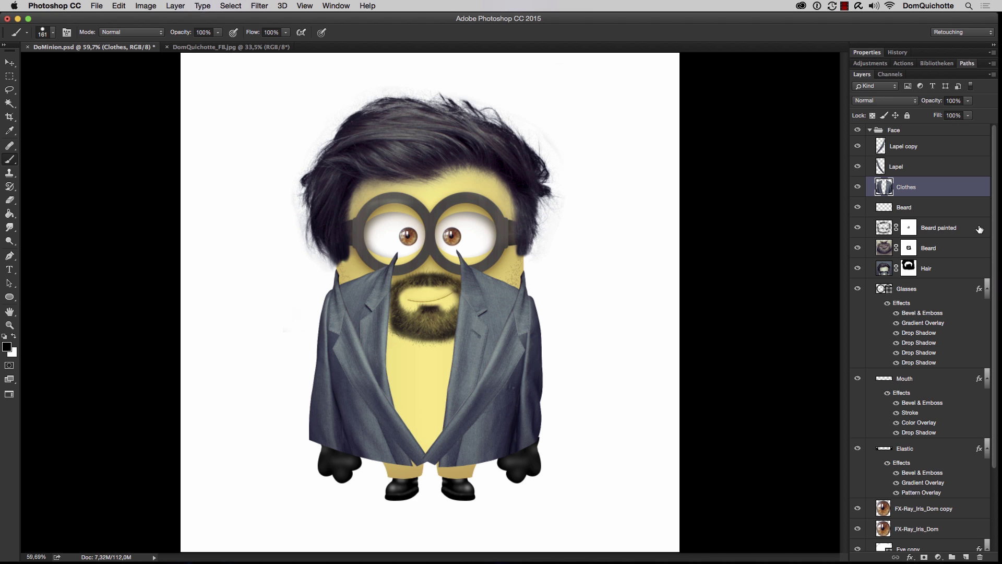
drag(996, 219, 984, 336)
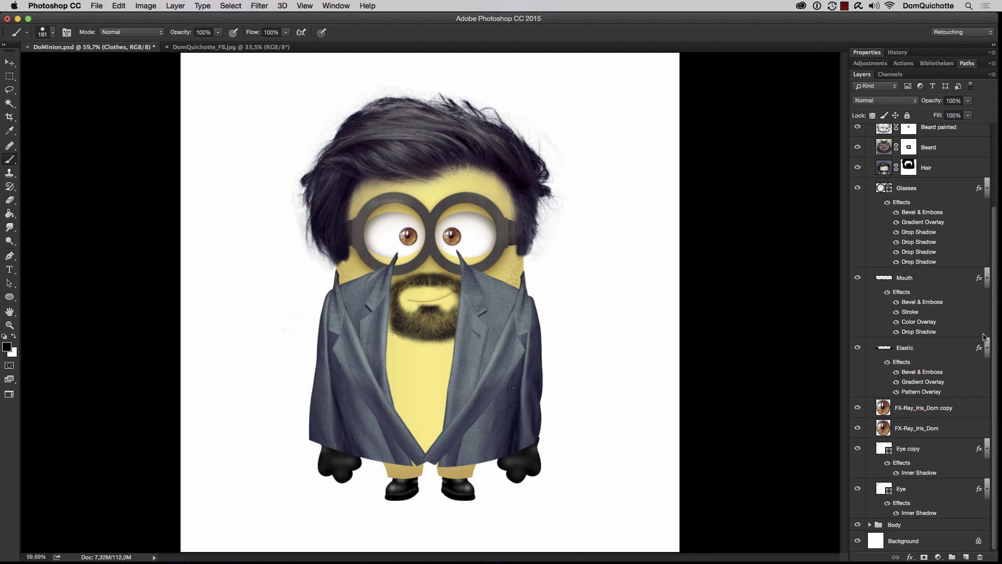
click(870, 524)
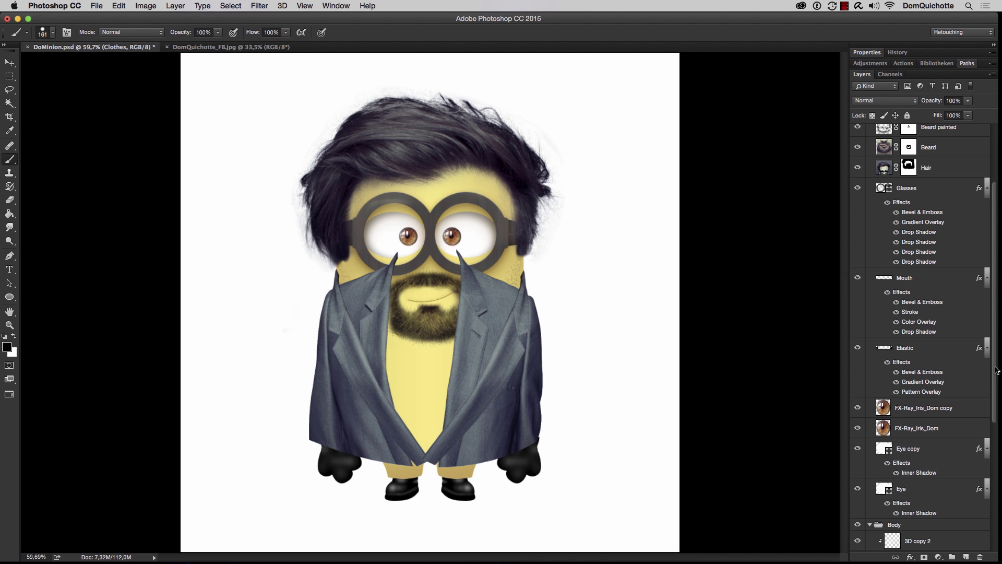
drag(997, 370, 988, 517)
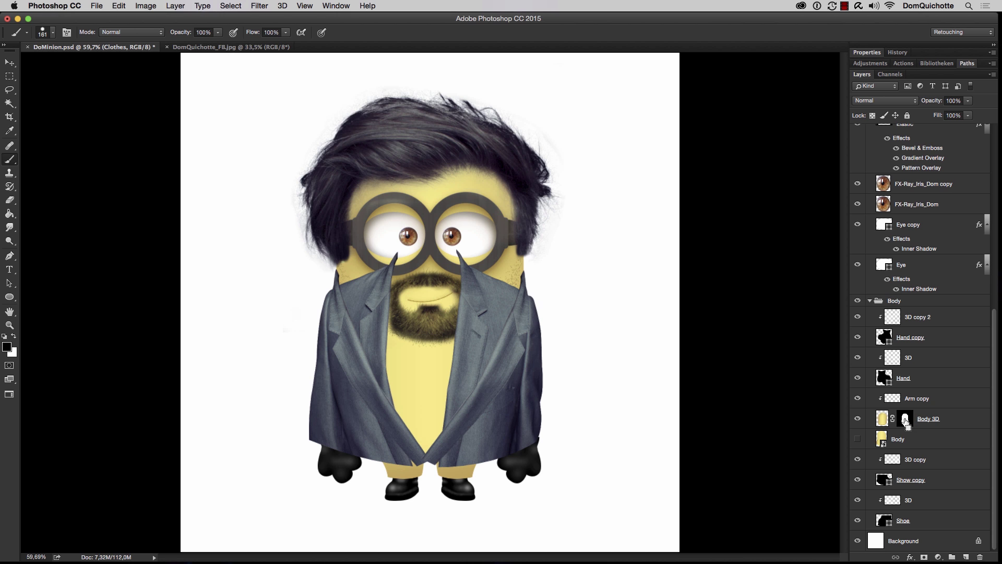
ctrl+click(908, 422)
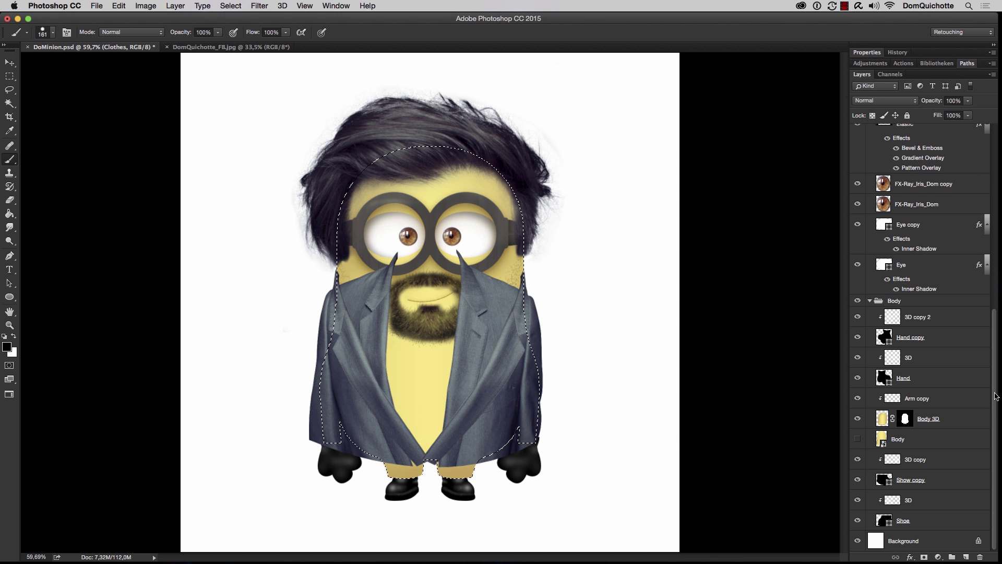
drag(994, 394, 1000, 211)
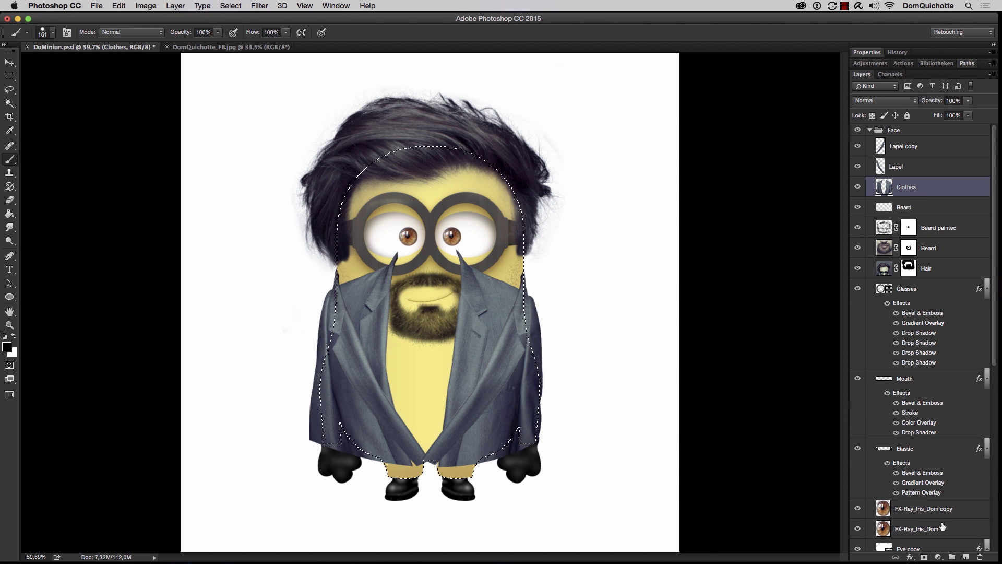
click(924, 557)
Step: Paint black on the Clothes mask to hide the jacket over the face and chest between the lapels
drag(452, 466, 499, 459)
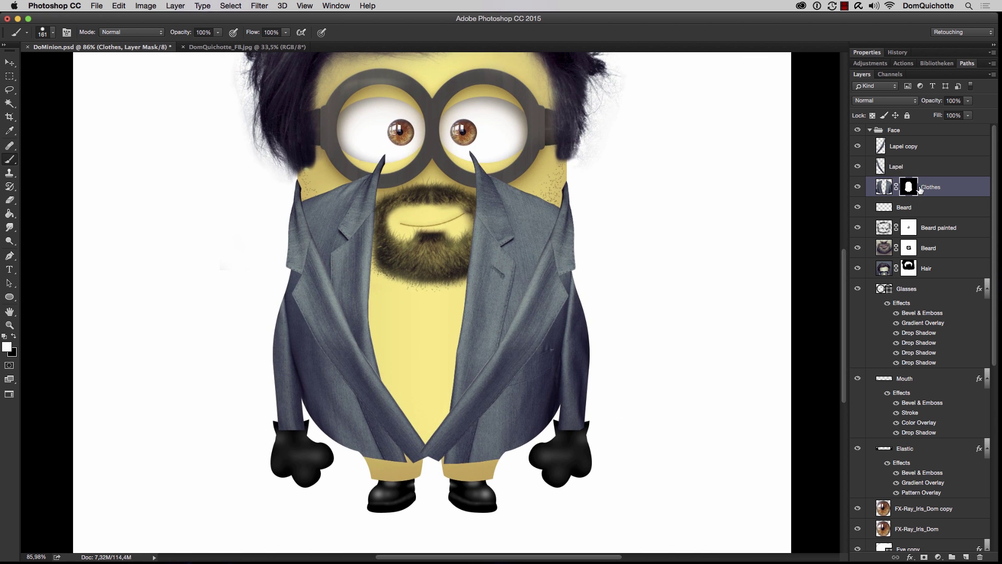
key(x)
mouse_move(472, 157)
mouse_down()
mouse_move(491, 204)
mouse_move(514, 223)
mouse_move(414, 369)
mouse_move(389, 181)
mouse_up()
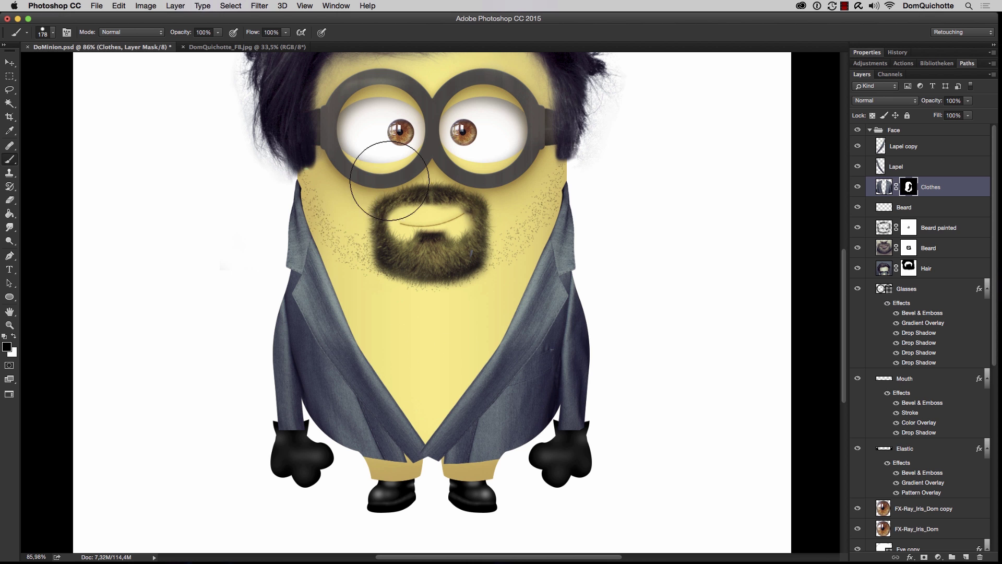
Step: Paint white on the Clothes mask with a smaller brush to reveal both sleeves beyond the outlines of the arms
key(x)
key(bracketleft)
key(bracketleft)
key(bracketleft)
key(bracketleft)
mouse_move(578, 246)
mouse_down()
mouse_move(577, 217)
mouse_move(575, 348)
mouse_up()
mouse_move(293, 224)
mouse_down()
mouse_move(296, 320)
mouse_move(276, 395)
mouse_up()
drag(276, 438, 305, 430)
Step: Refine the sleeve edges on the Clothes mask and trim both cuffs just above the gloves
key(x)
drag(356, 413, 269, 400)
mouse_move(237, 277)
mouse_down()
mouse_move(264, 385)
mouse_move(316, 393)
mouse_up()
key(x)
key(x)
drag(521, 389, 298, 373)
mouse_move(548, 386)
mouse_down()
mouse_move(572, 385)
mouse_move(582, 402)
mouse_up()
key(x)
mouse_move(547, 373)
mouse_down()
mouse_move(580, 372)
mouse_move(552, 385)
mouse_move(597, 280)
mouse_move(594, 364)
mouse_up()
key(x)
key(x)
key(super+0)
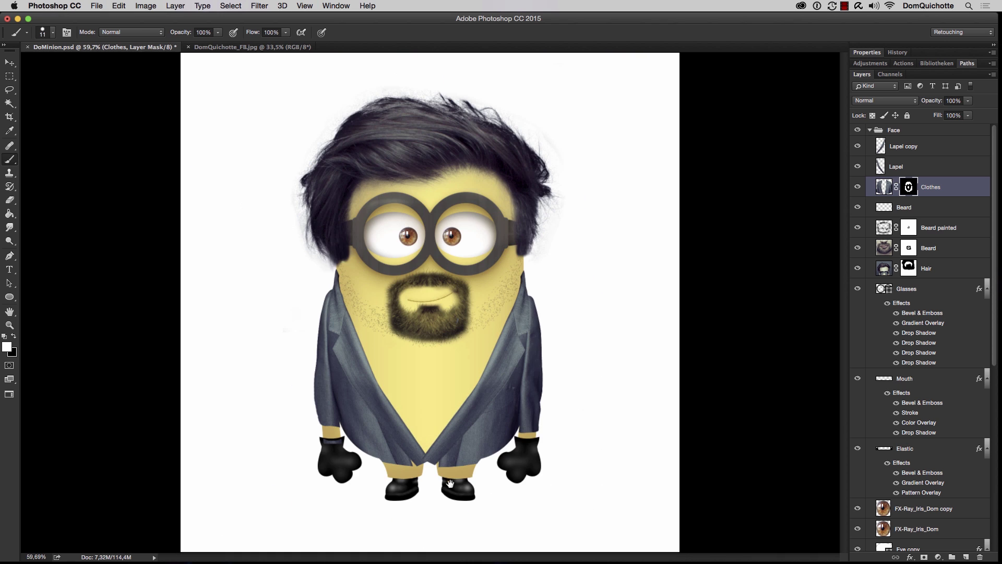
Step: Clone jacket fabric over the old lapel edges near the hem on both sides of the Clothes layer
drag(466, 461, 586, 394)
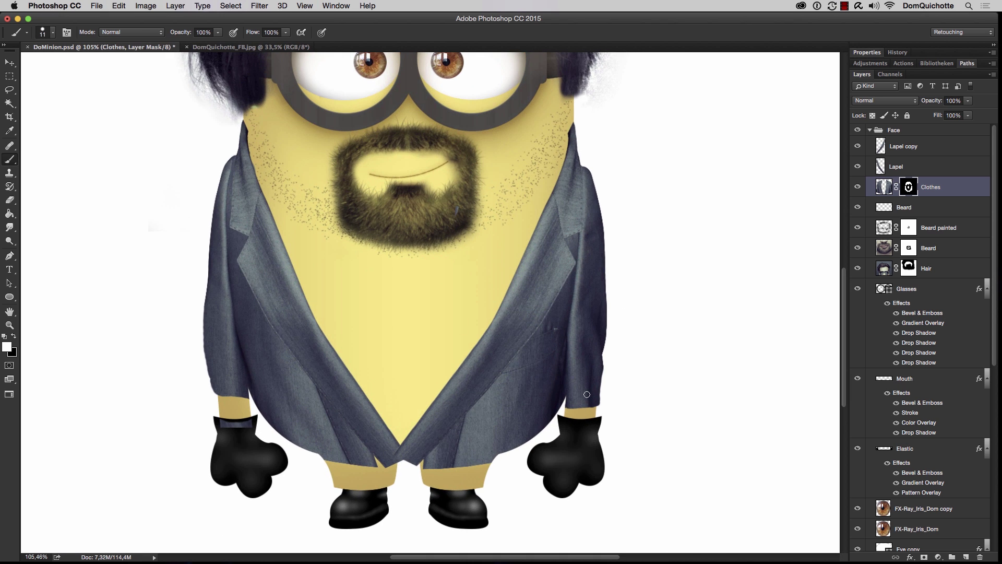
click(882, 185)
key(s)
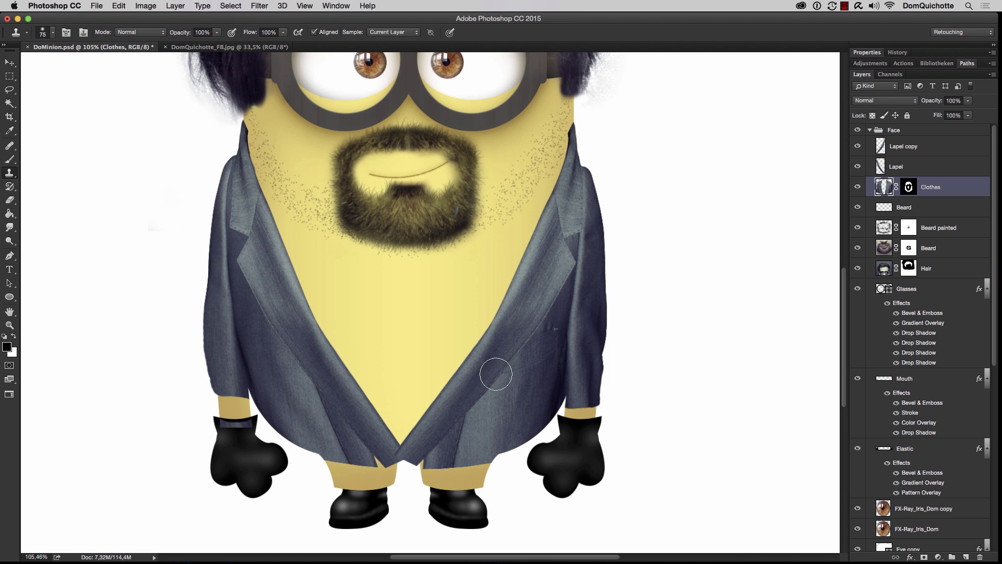
drag(456, 428, 436, 465)
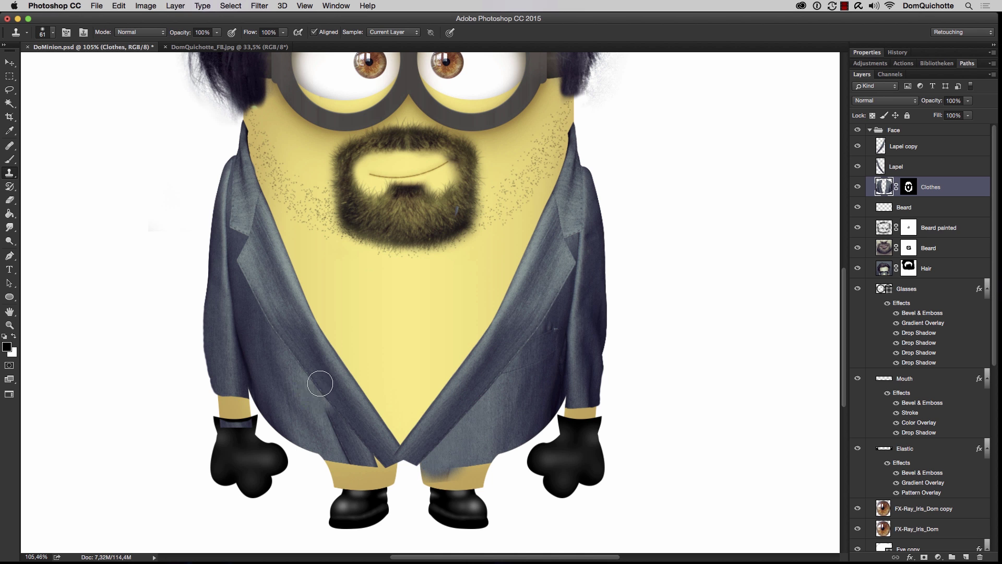
mouse_move(329, 417)
mouse_down()
mouse_move(366, 454)
mouse_move(338, 427)
mouse_up()
scroll(538, 415, down, 2)
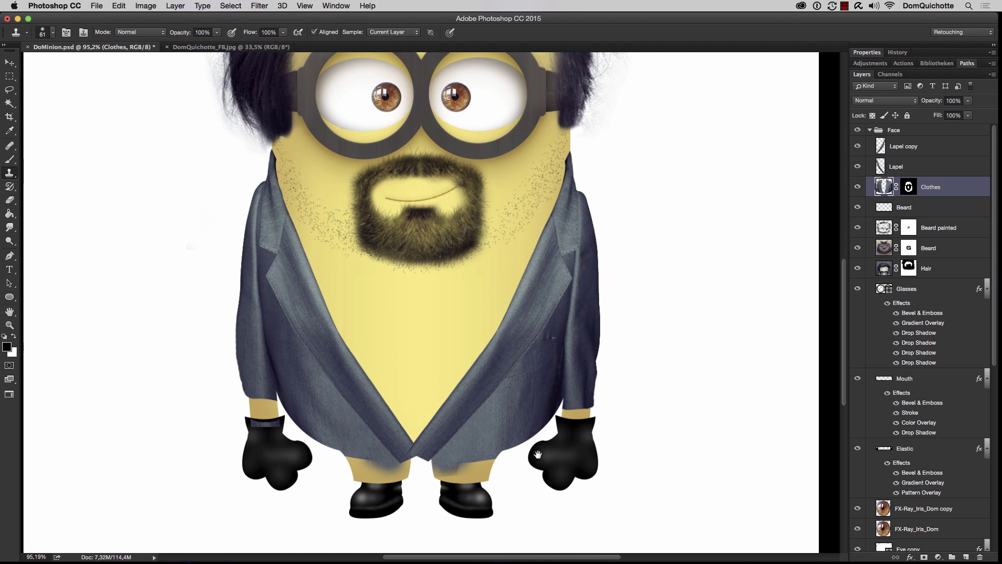
Step: Load the Body 3D mask as a selection and repaint the Clothes mask to clean up the jacket hem above both legs
scroll(981, 365, down, 10)
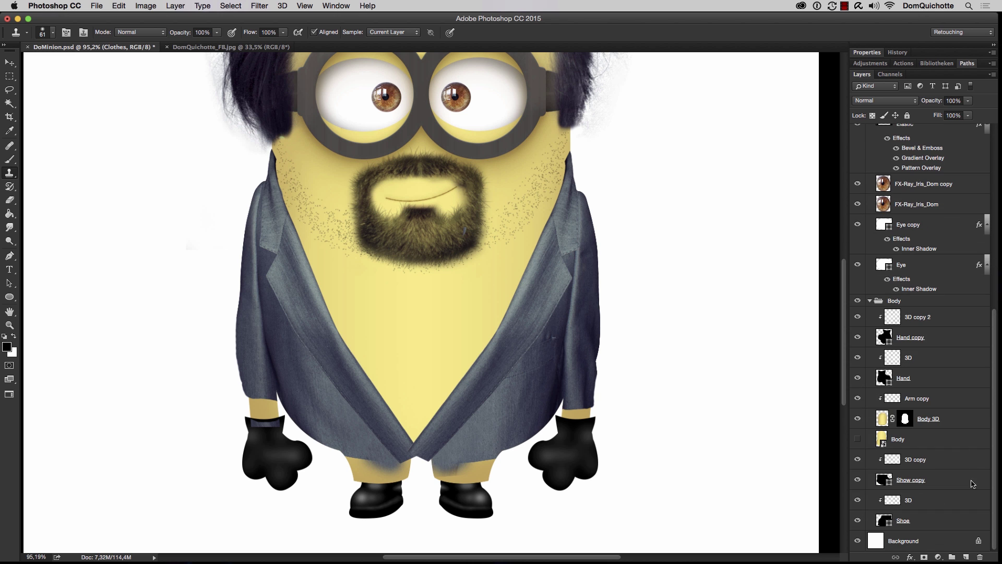
super+click(909, 427)
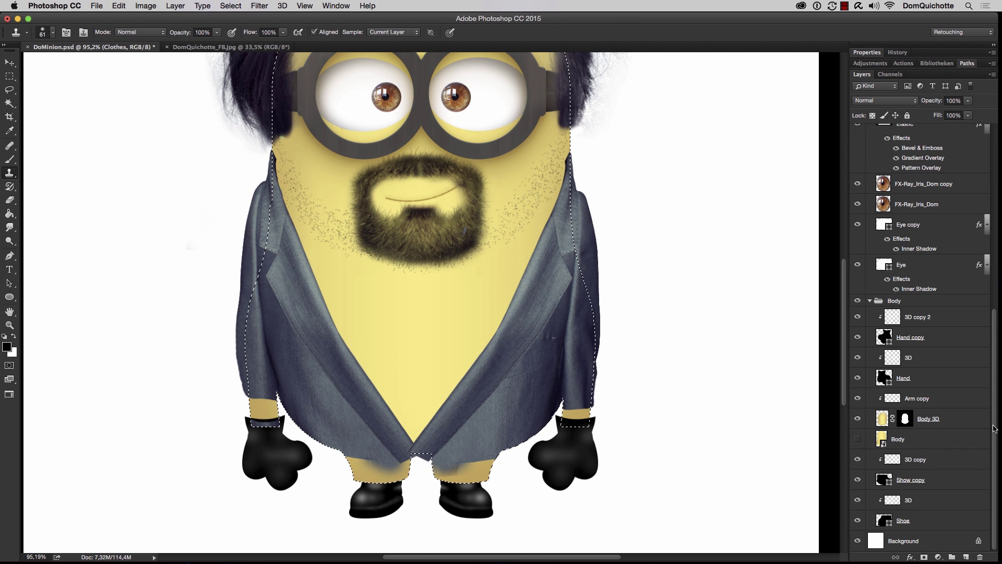
scroll(986, 200, up, 10)
click(908, 188)
scroll(488, 474, up, 6)
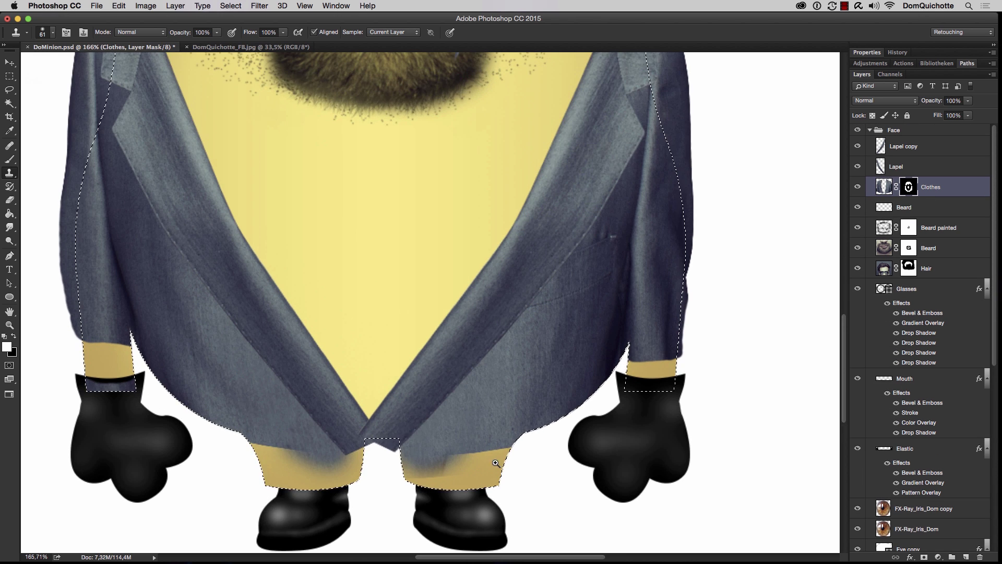
key(b)
mouse_move(497, 463)
mouse_down()
mouse_move(527, 355)
mouse_move(494, 339)
mouse_move(588, 322)
mouse_up()
key(x)
drag(408, 336, 362, 334)
drag(500, 332, 470, 336)
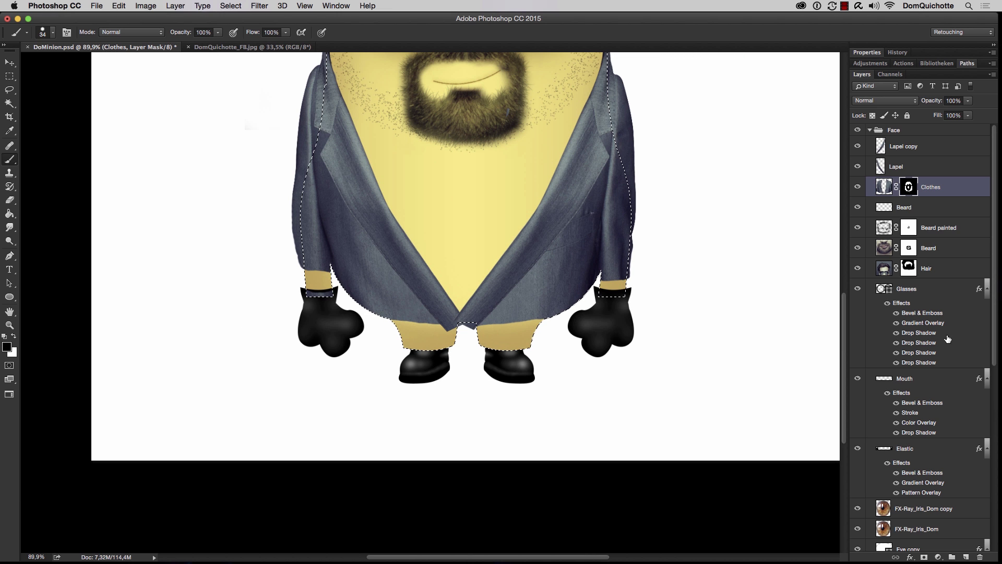
Step: Add a black Solid Color fill layer from the body selection and paint its mask so only the legs stay filled
click(938, 557)
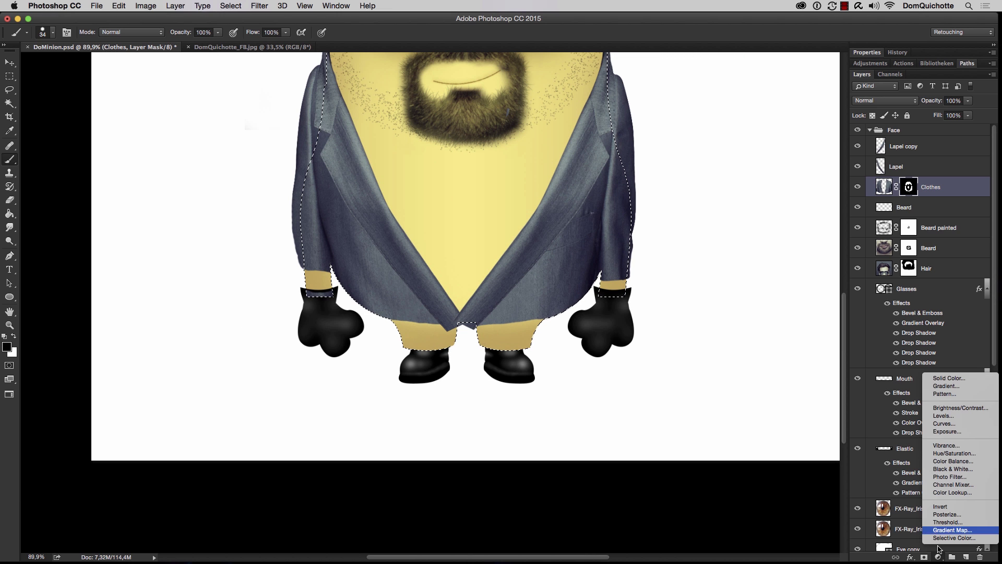
click(946, 378)
click(856, 176)
key(super+minus)
key(super+minus)
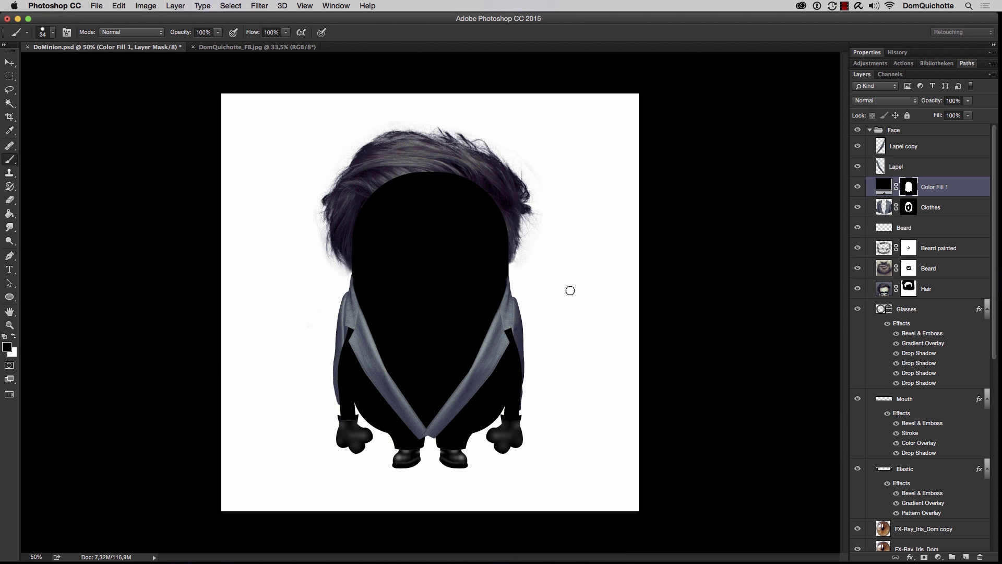
mouse_move(439, 262)
mouse_down()
mouse_move(505, 262)
mouse_move(495, 278)
mouse_up()
mouse_move(503, 319)
mouse_down()
mouse_move(279, 403)
mouse_move(559, 369)
mouse_move(439, 381)
mouse_move(451, 351)
mouse_up()
key(bracketright)
scroll(459, 433, up, 5)
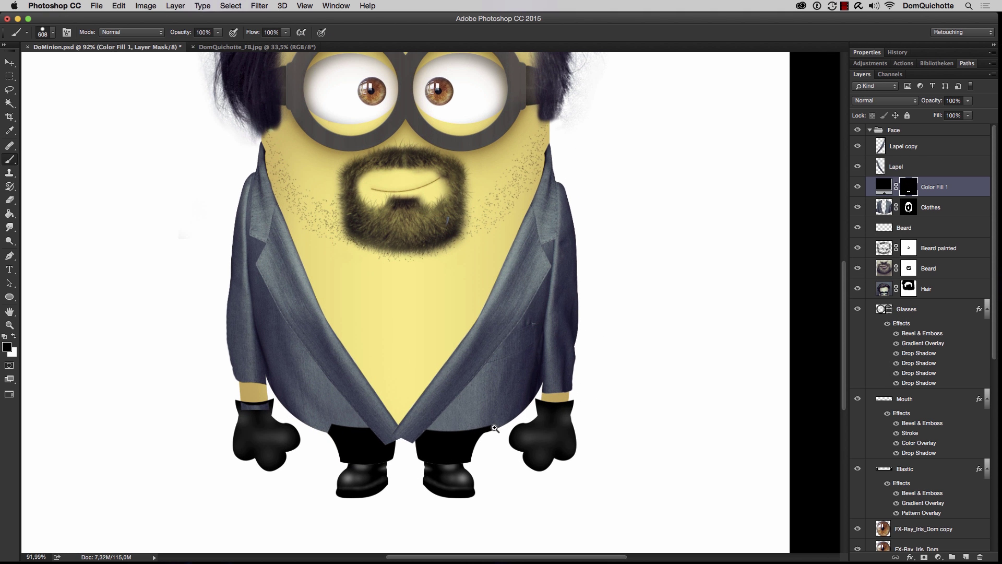
Step: Move the Color Fill 1 layer below the Clothes layer and set its opacity to 65%
drag(964, 189, 964, 210)
drag(919, 101, 908, 108)
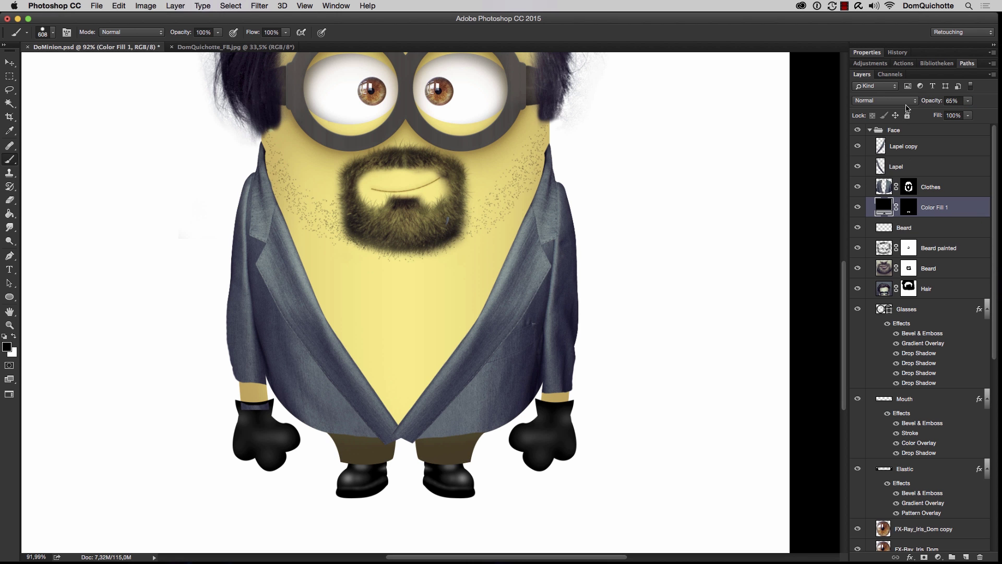
key(super+0)
Step: View the Minion in full screen, switch to the finished version with necklaces and shirt, and return to the standard view
key(f)
key(f)
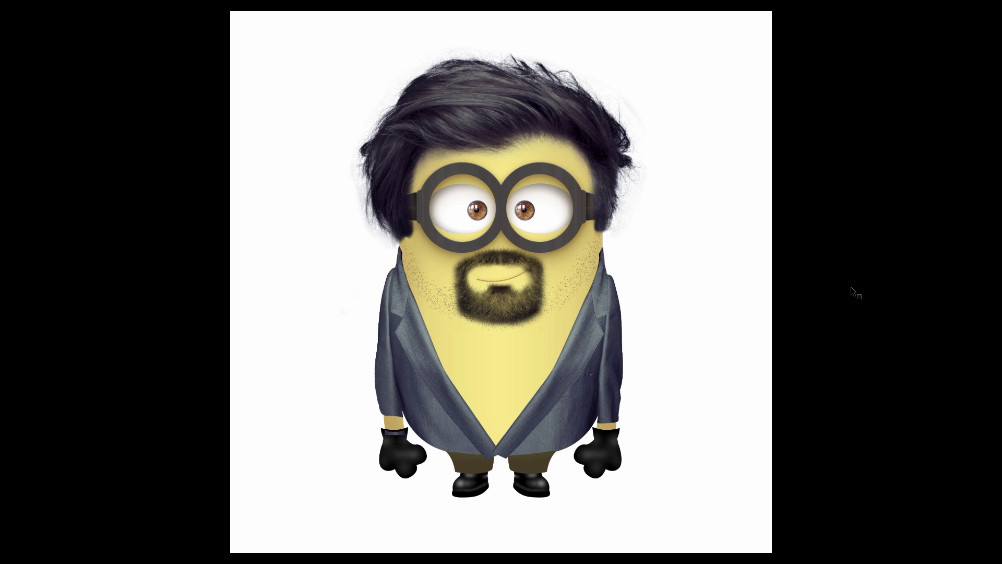
key(ctrl+Tab)
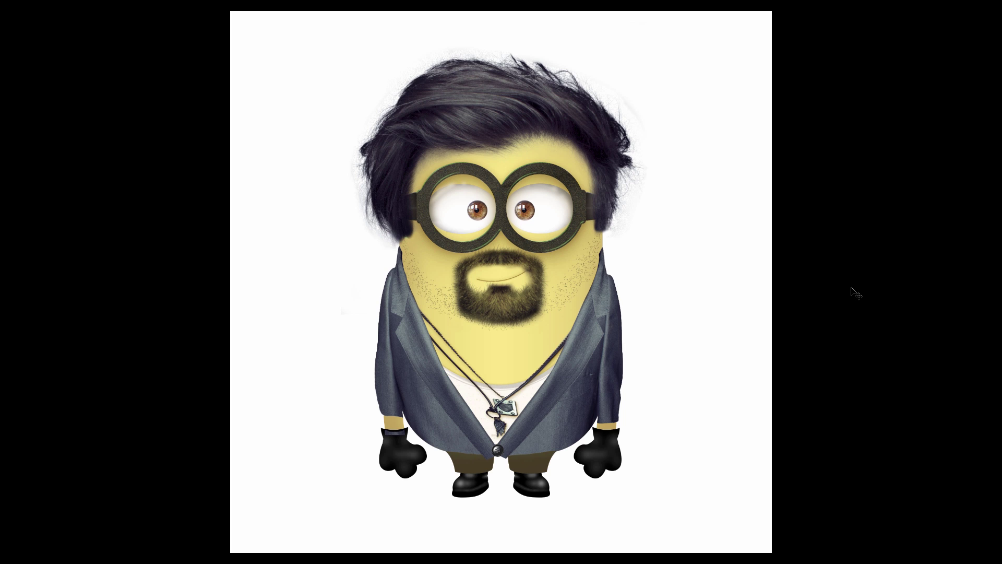
key(f)
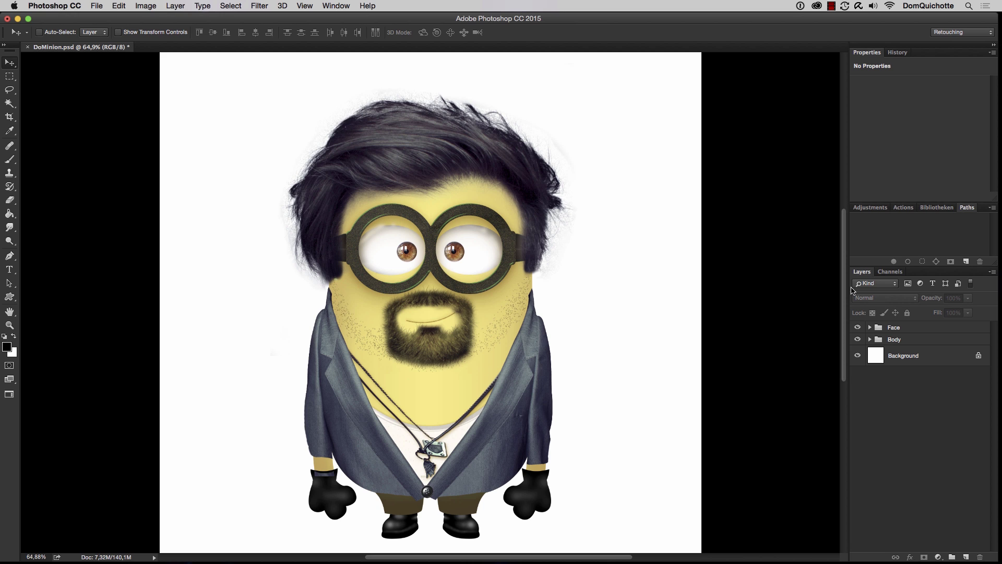
Step: Open Dominion_Template.psd and free up room for its layer list
key(super+o)
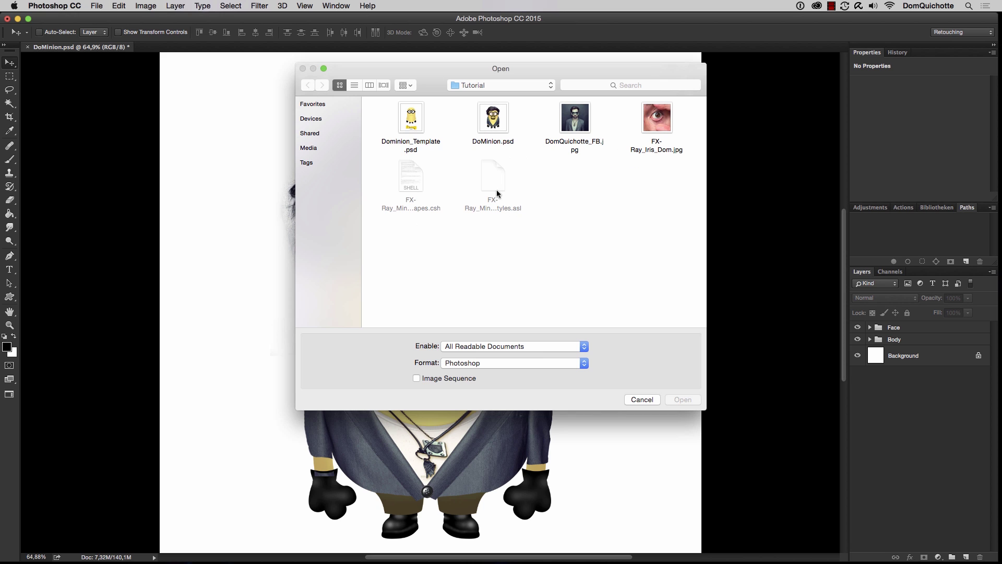
click(412, 124)
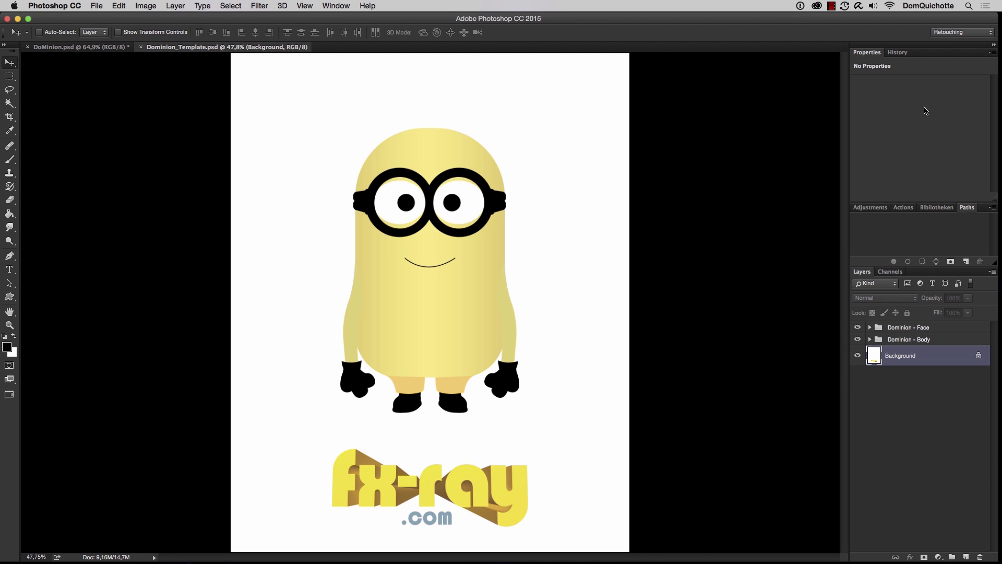
double_click(871, 55)
double_click(962, 63)
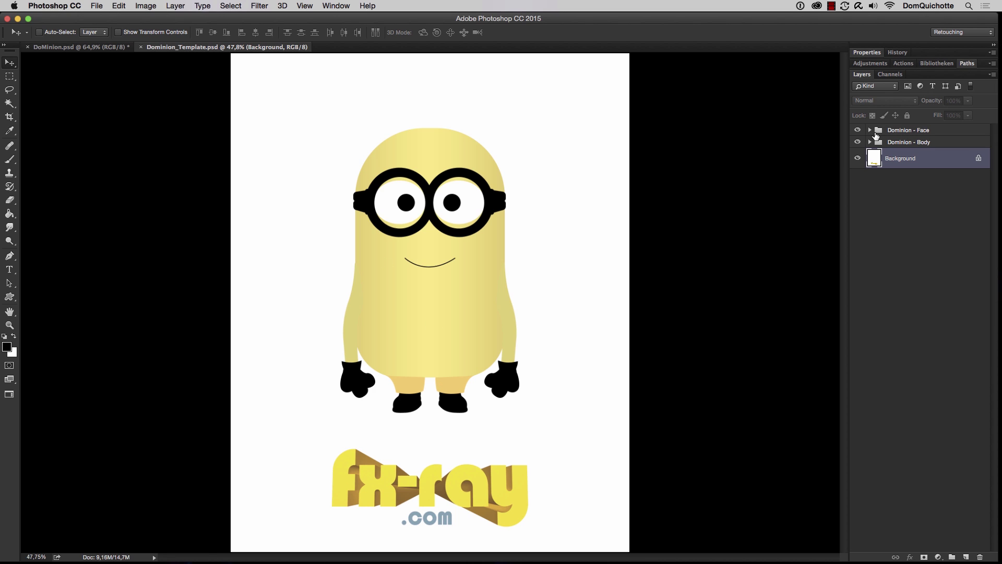
Step: Expand the Dominion - Body group and preview the open hands in place of the closed hands on both sides
click(869, 142)
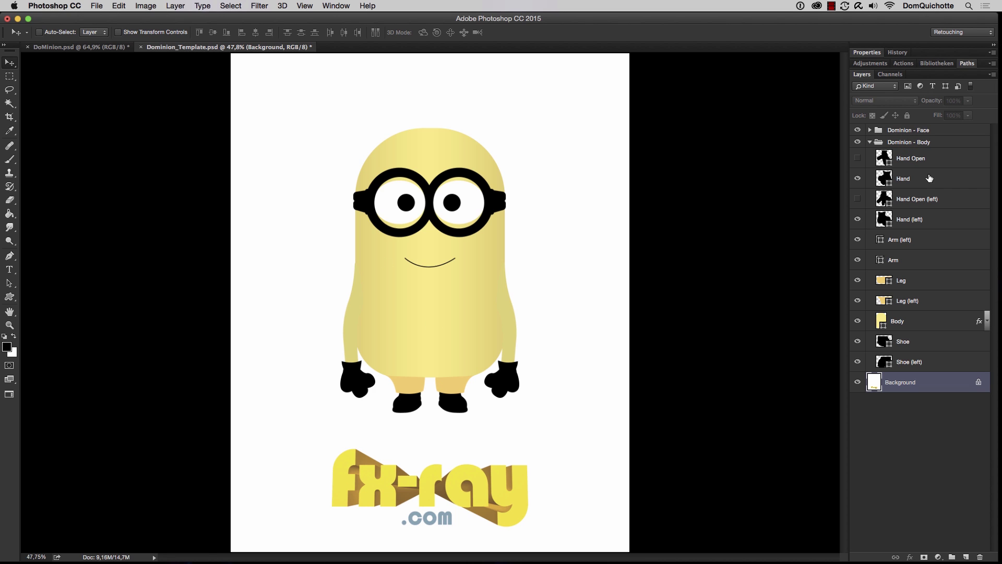
click(857, 179)
click(857, 158)
click(858, 200)
click(857, 219)
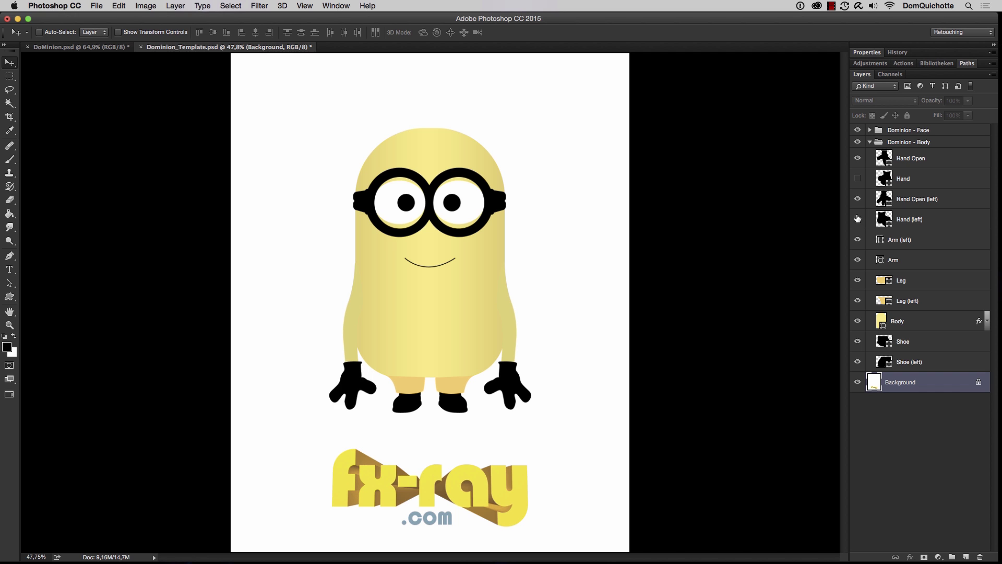
click(858, 219)
click(858, 199)
click(857, 178)
click(858, 158)
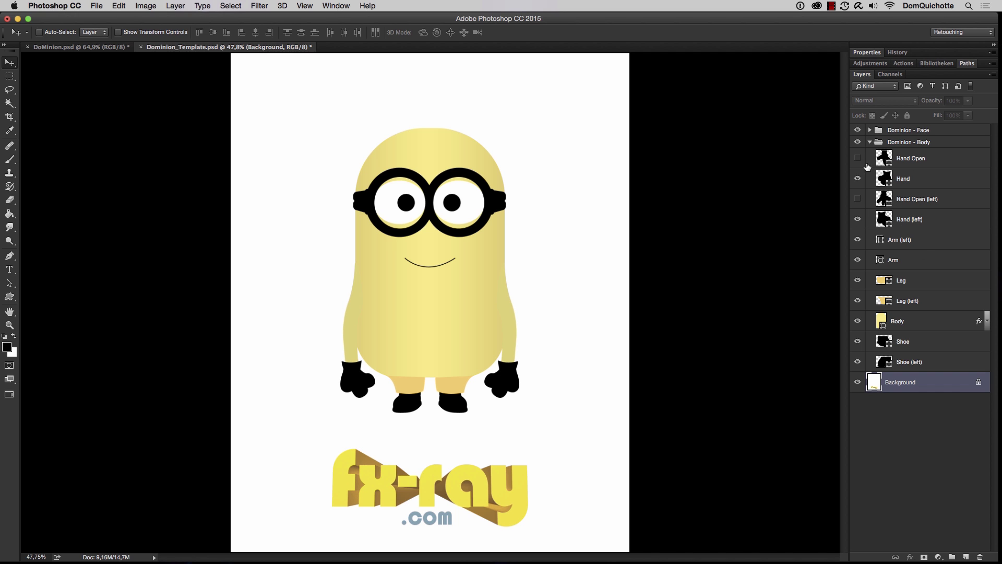
Step: Inspect the effects on the Body layer and collapse the Dominion - Body group
click(940, 327)
click(987, 320)
click(987, 320)
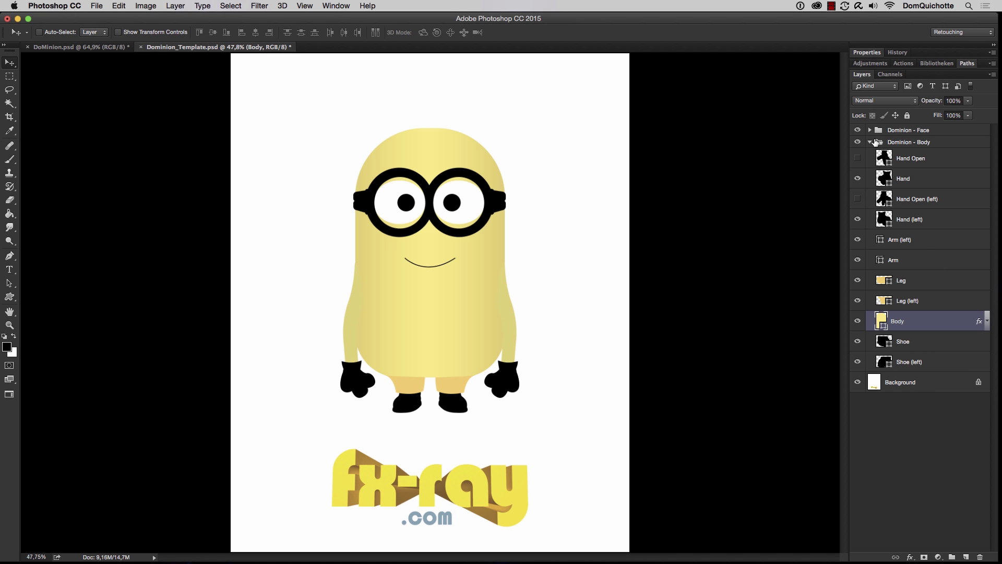
click(871, 142)
Step: Expand the Dominion - Face group and preview the One Glass version in place of the double Glasses
click(870, 131)
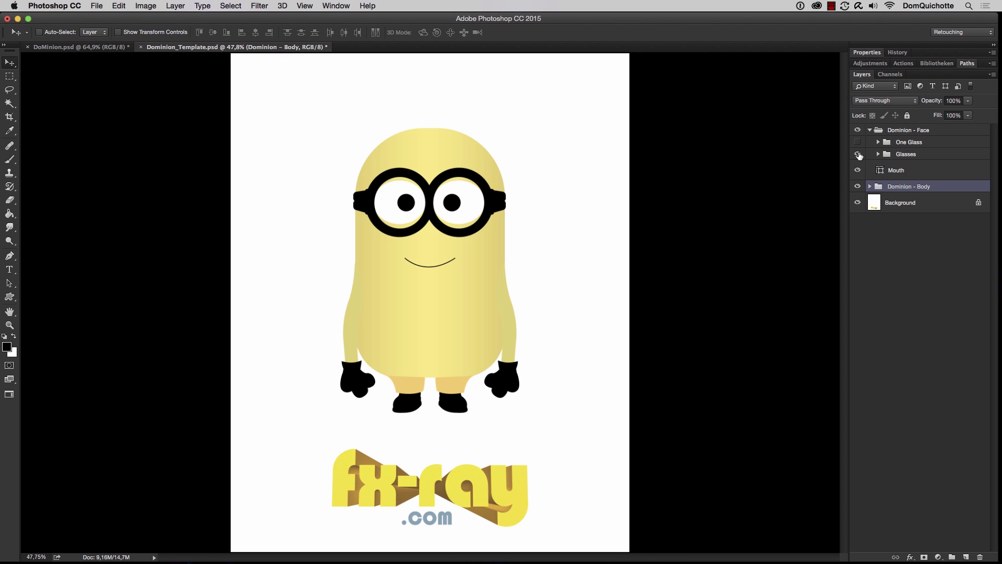
click(858, 154)
click(857, 141)
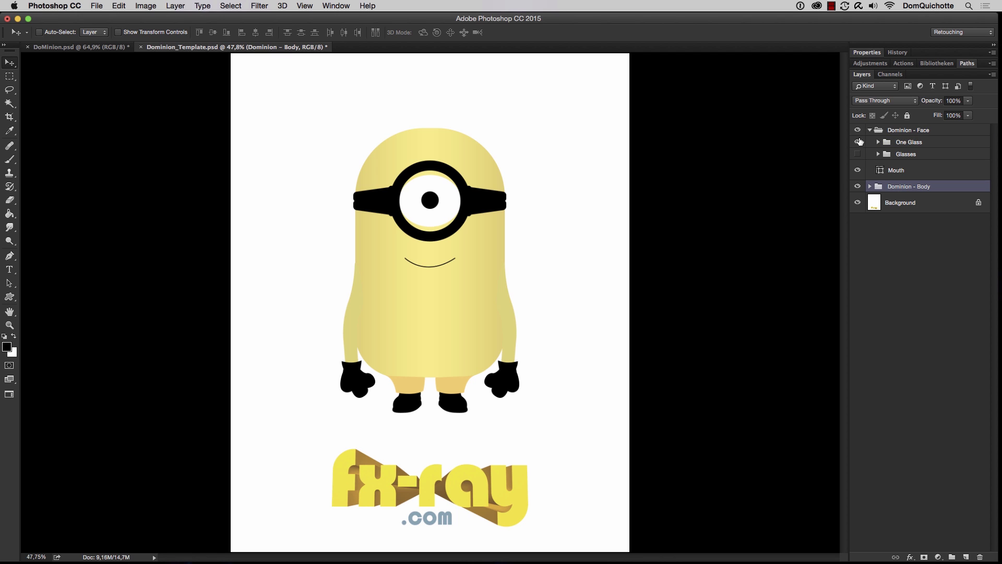
click(857, 142)
click(857, 154)
Step: Preview the Glasses Shadow layer in the Glasses group, then hide it and collapse the group
click(878, 154)
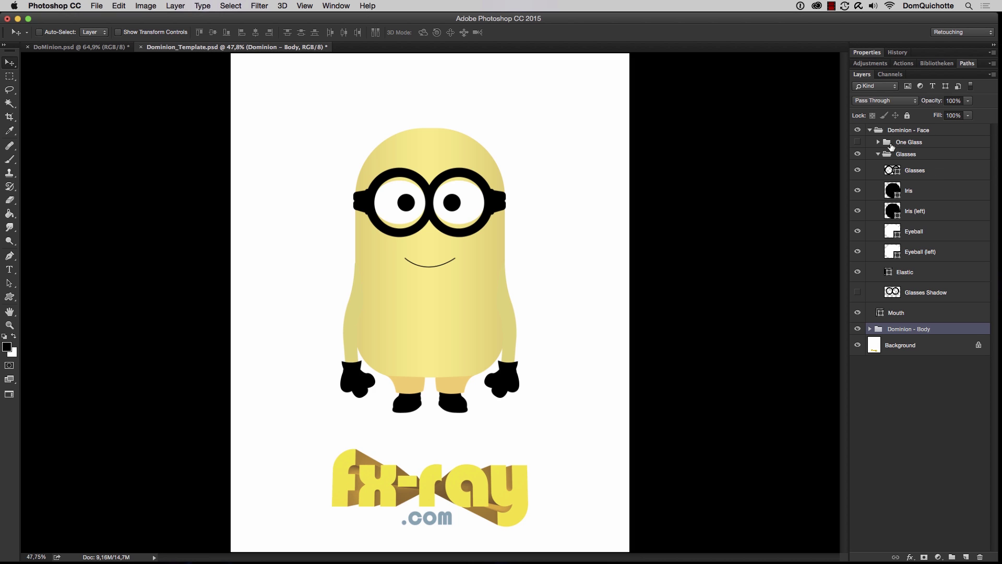
click(856, 294)
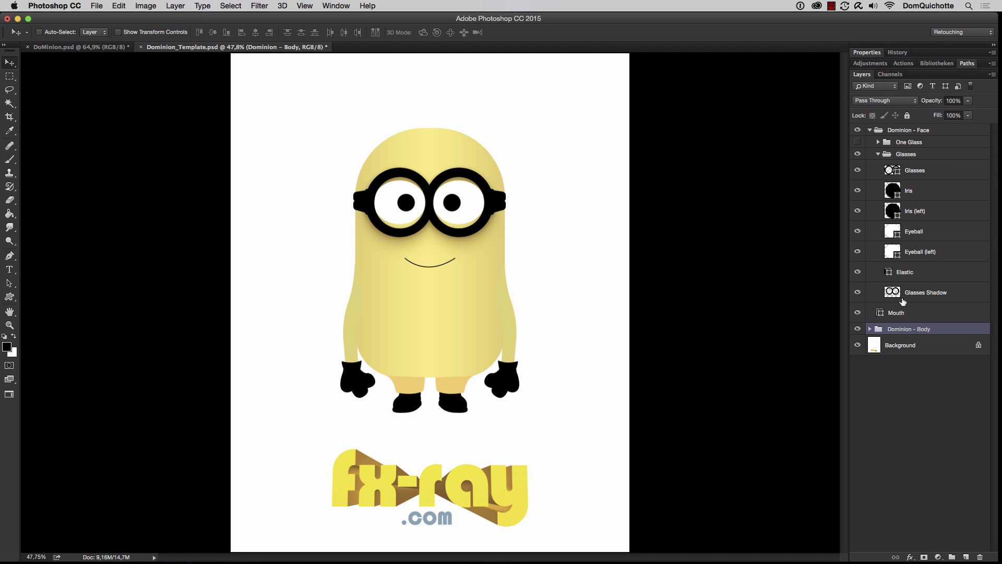
click(856, 293)
click(856, 294)
click(856, 293)
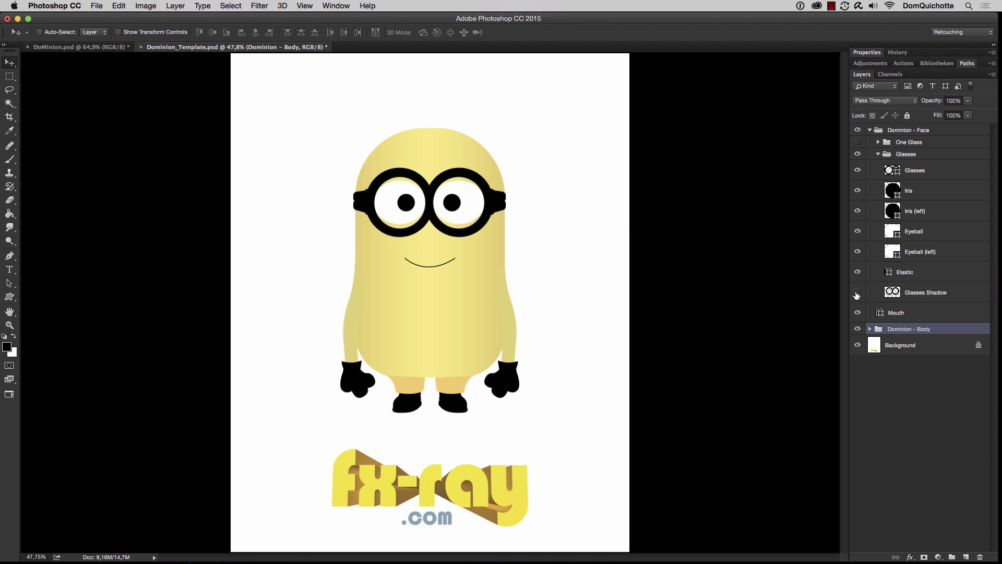
click(856, 293)
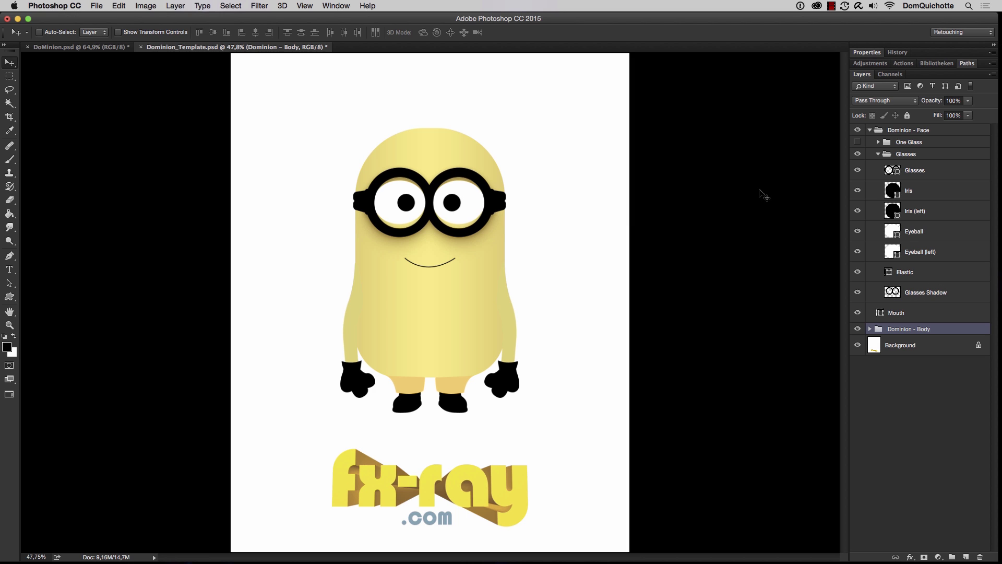
click(858, 292)
click(878, 154)
Step: Show the One Glass group instead of the Glasses group and preview its One Glass Shadow layer
click(857, 154)
click(857, 142)
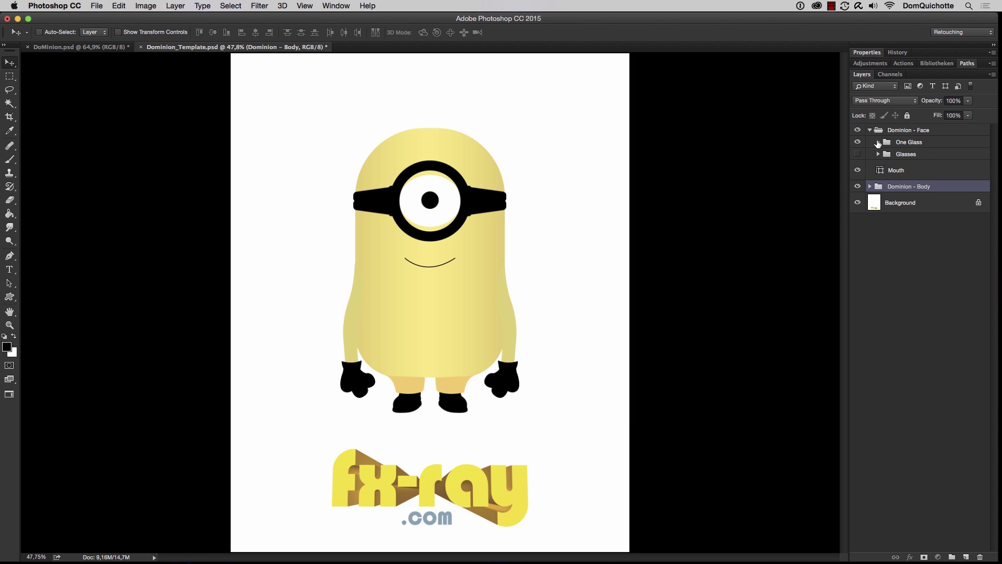
click(878, 142)
click(857, 219)
click(857, 219)
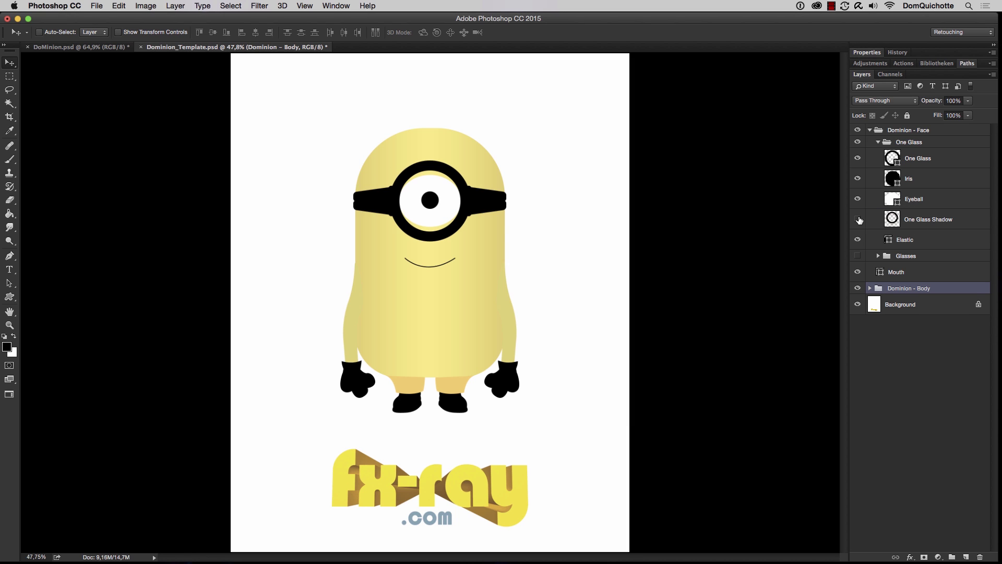
click(878, 142)
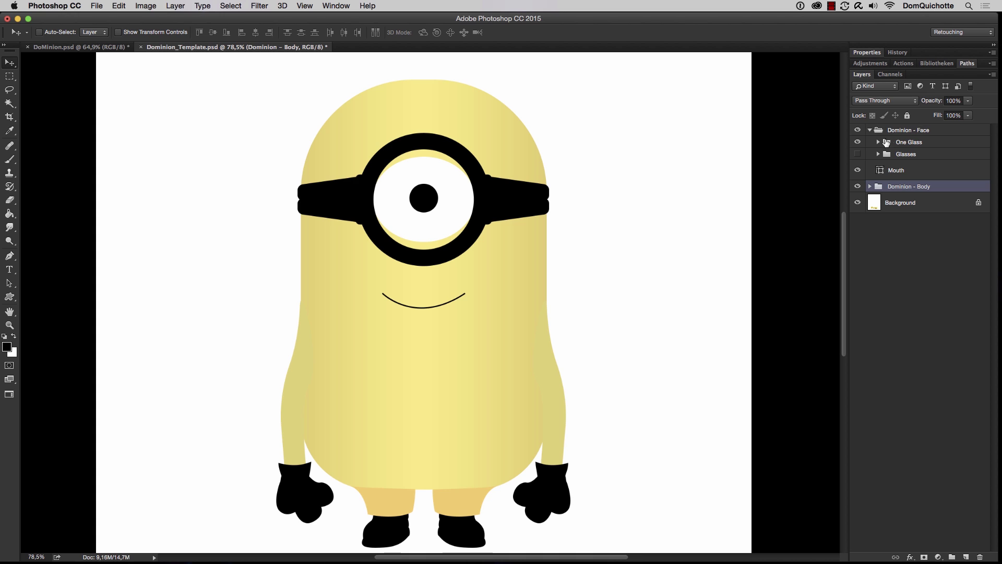
Step: Select the Iris layer in the One Glass group, try shifting the iris within the eye and undo the move
click(878, 142)
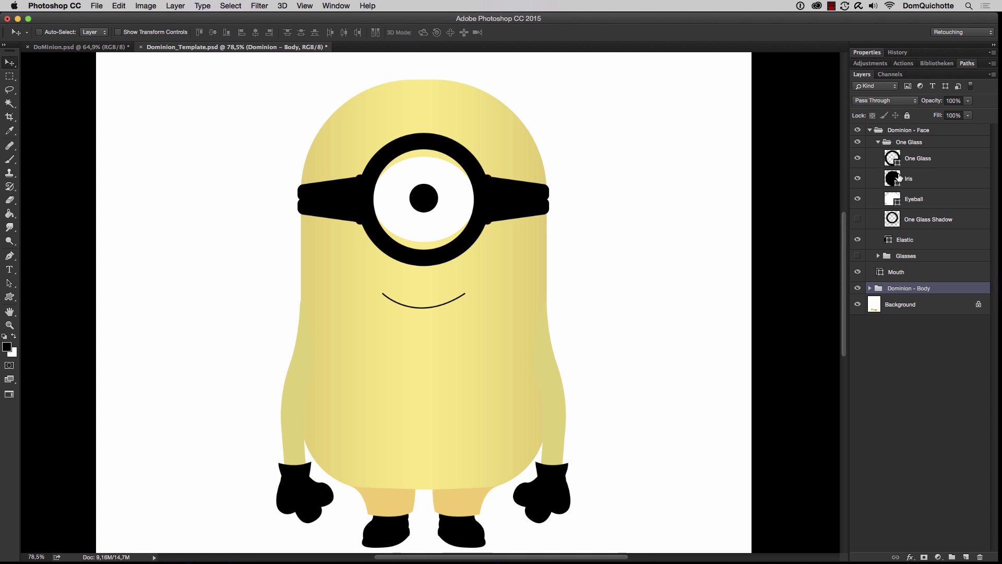
click(929, 181)
drag(445, 187, 459, 205)
key(super+z)
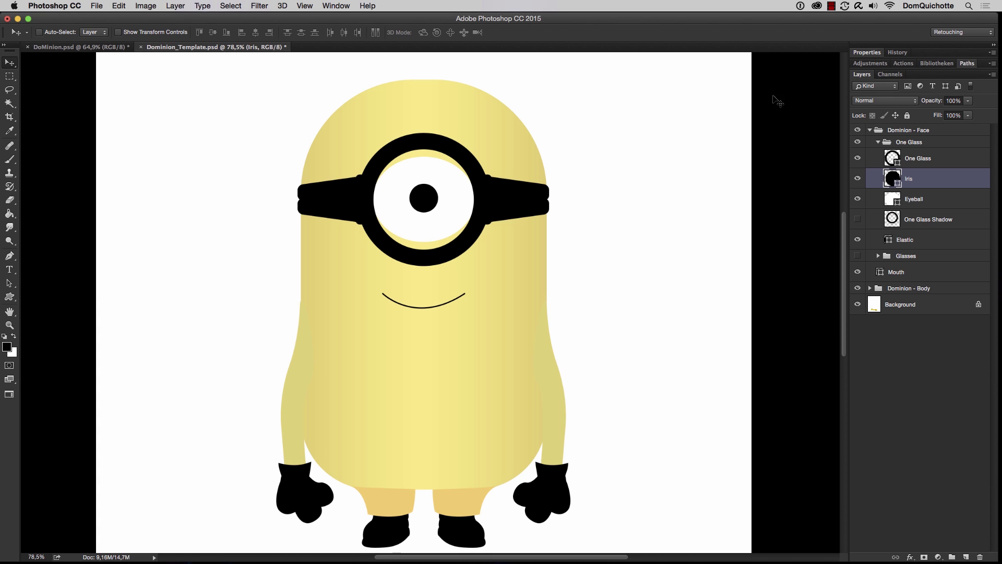
Step: Draw a circular ellipse shape about 261 px in diameter over the single lens, directly above the Iris layer
click(964, 63)
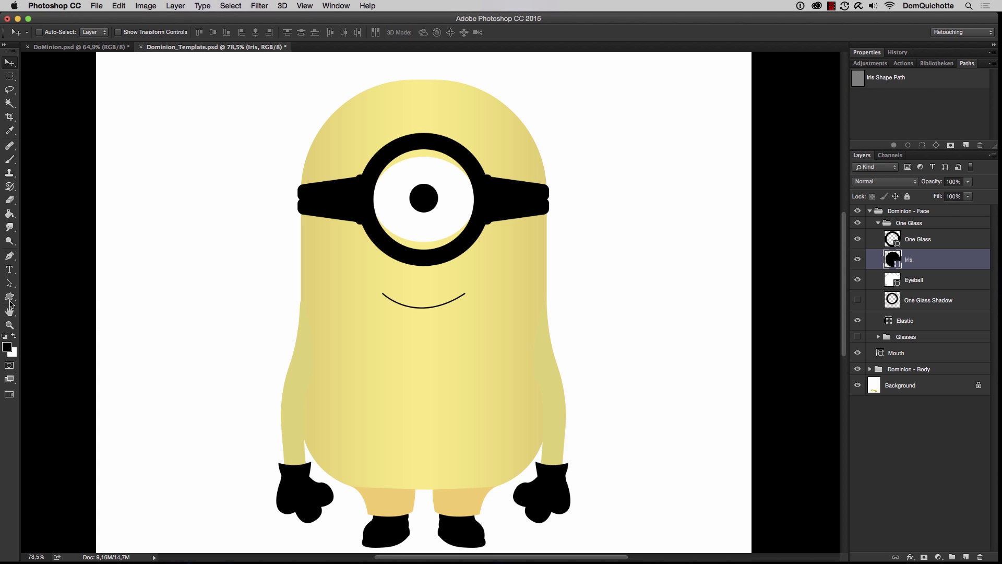
drag(11, 303, 63, 311)
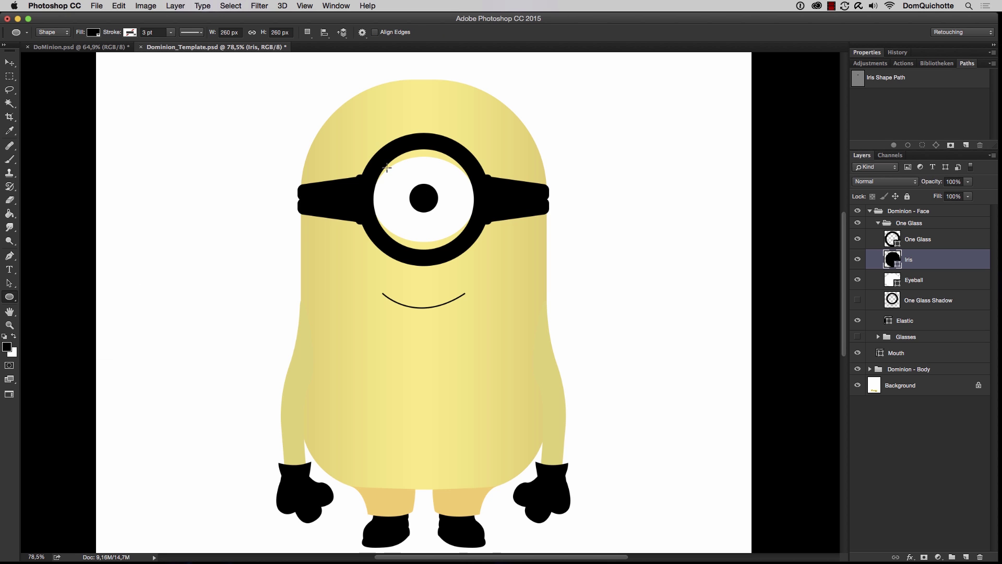
drag(386, 167, 508, 251)
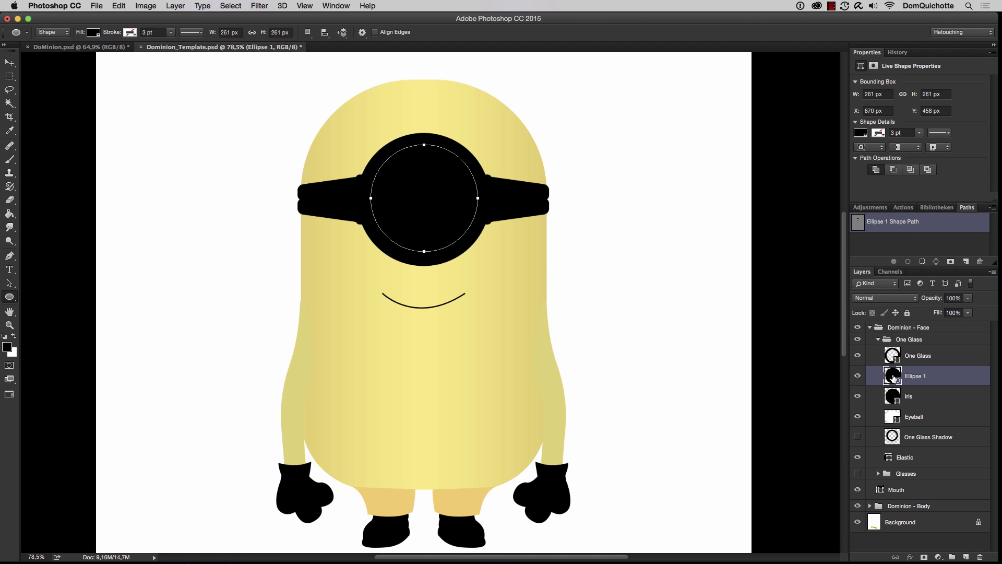
Step: Set the circle's fill colour to hue 50, saturation 50 and brightness 100
double_click(893, 377)
double_click(801, 251)
text(50)
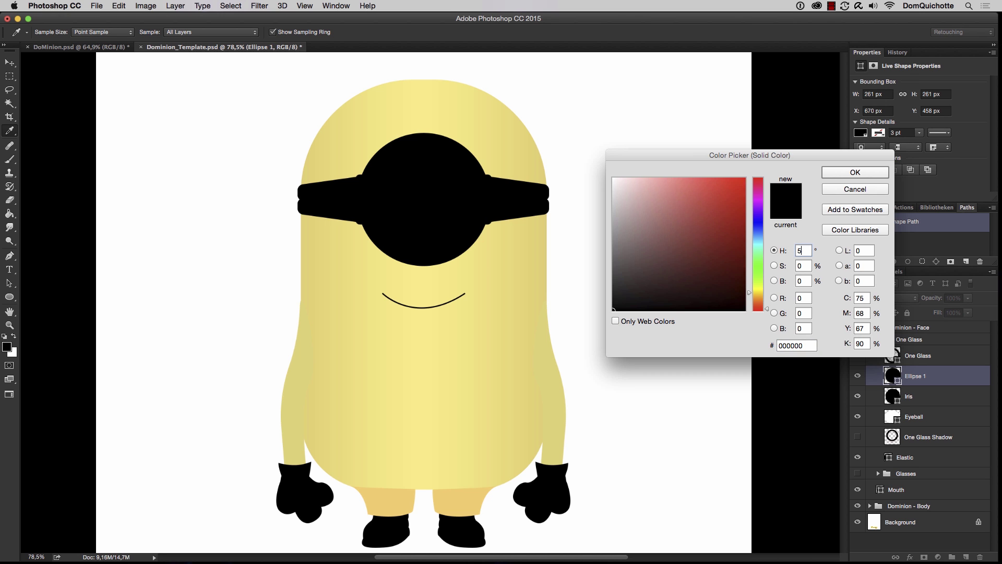
key(Tab)
text(50)
key(Tab)
text(100)
key(Return)
Step: Delete the circle's bottom anchor point and convert it to a regular path so only the upper half covers the eye
drag(428, 190, 459, 190)
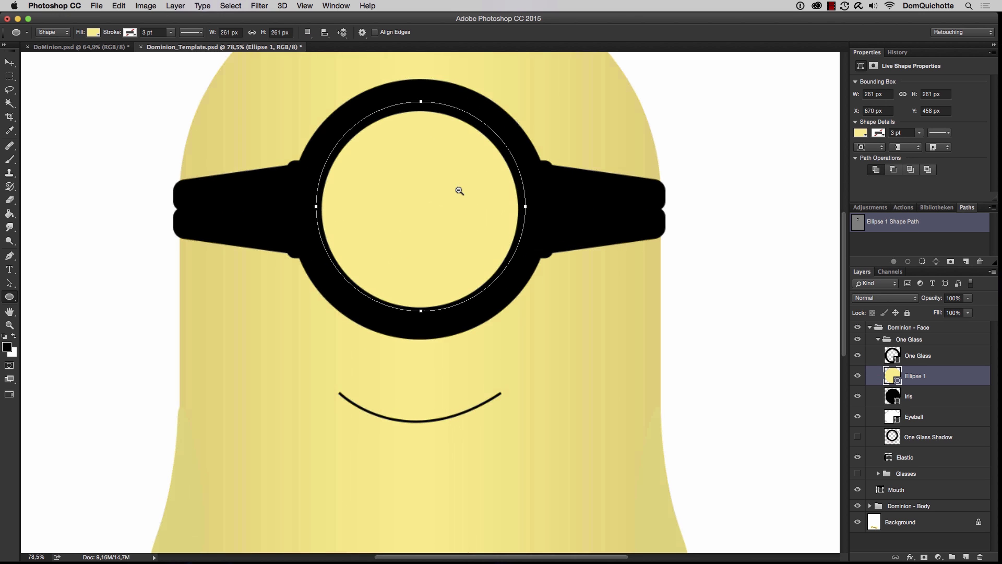
click(12, 287)
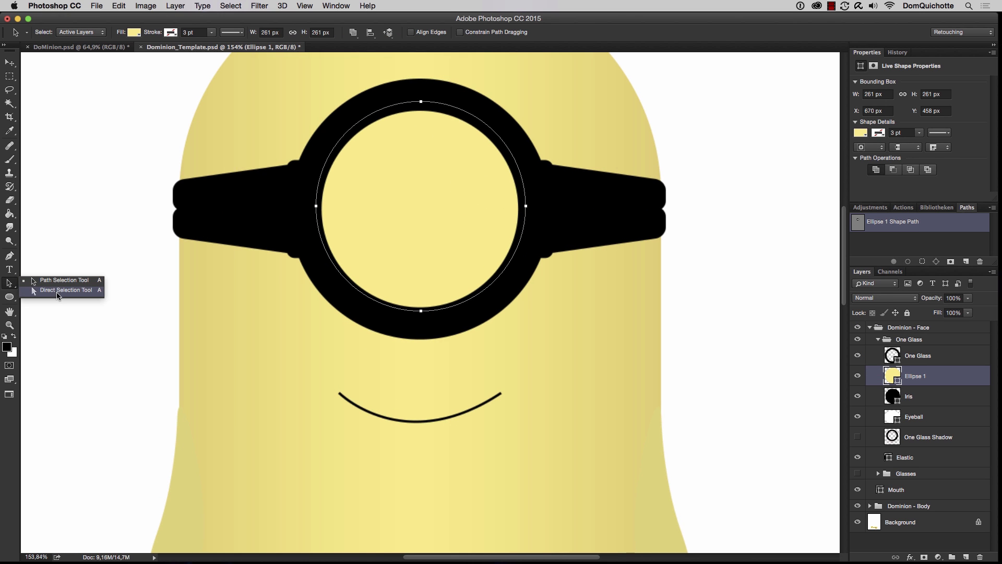
click(421, 311)
key(Delete)
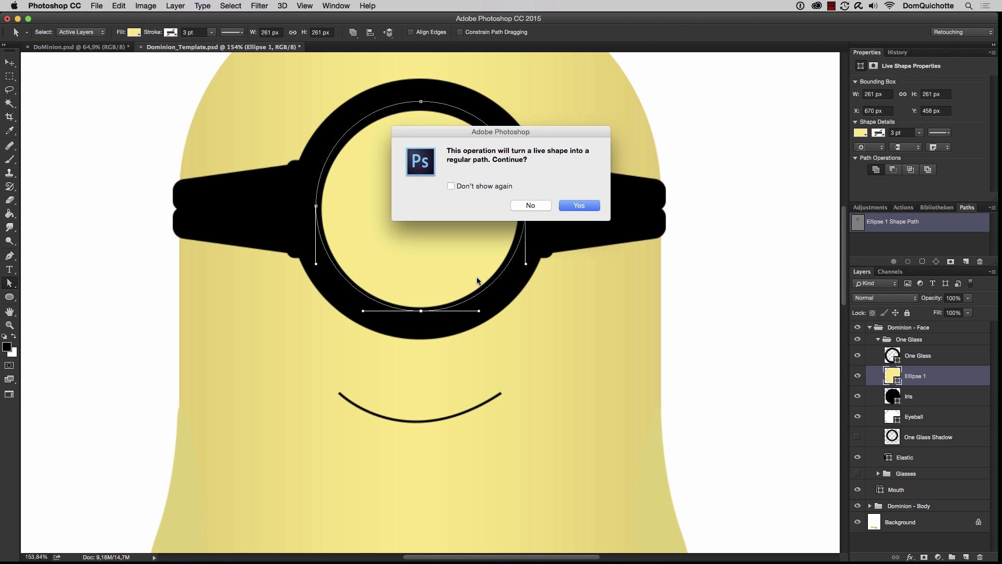
click(590, 204)
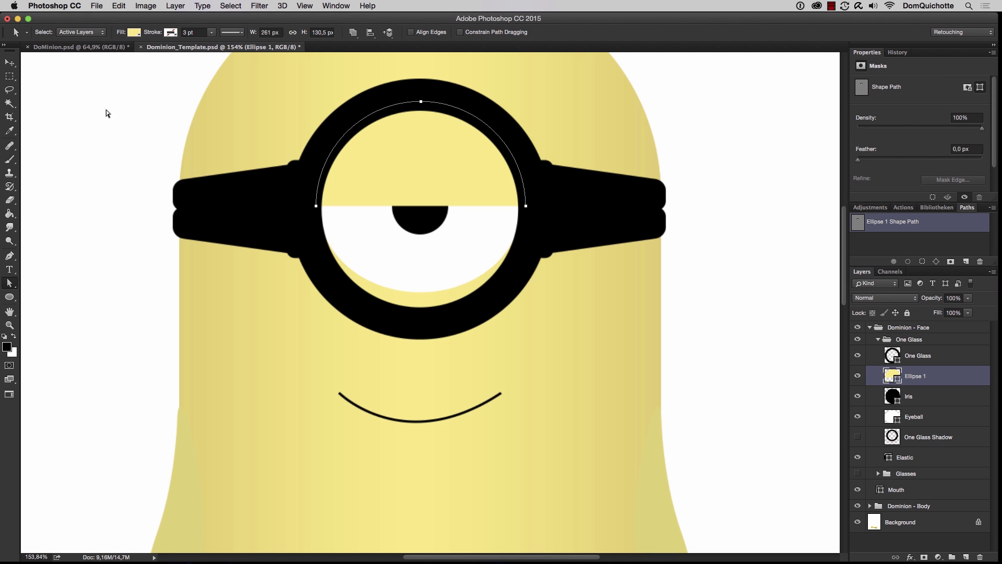
Step: Rename the half-circle layer as Lid
click(9, 63)
key(super+0)
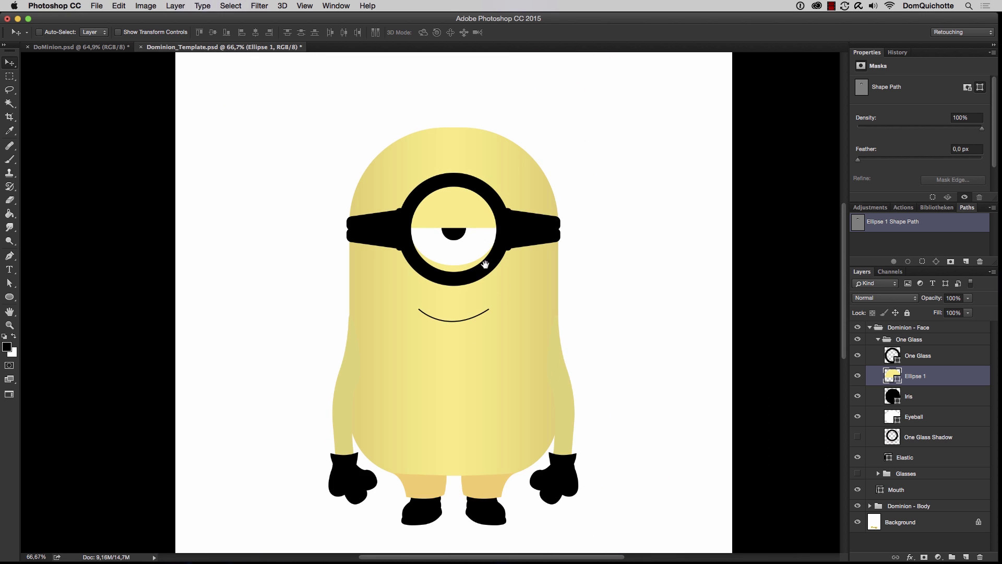
scroll(484, 264, up, 3)
double_click(915, 375)
text(L)
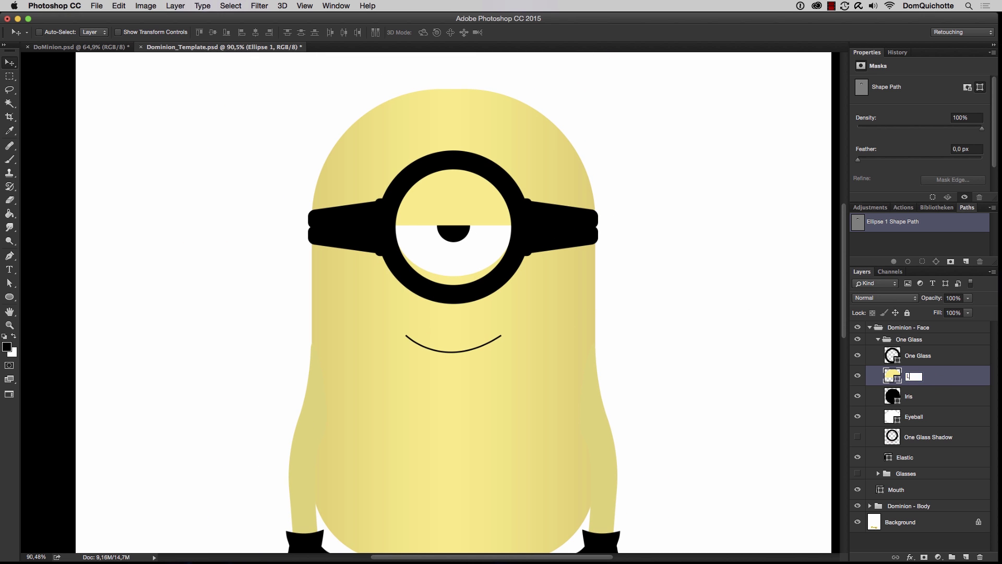
text(id)
key(Return)
Step: Duplicate the Lid layer and turn the copy upside down over the lower half of the eye
key(super+j)
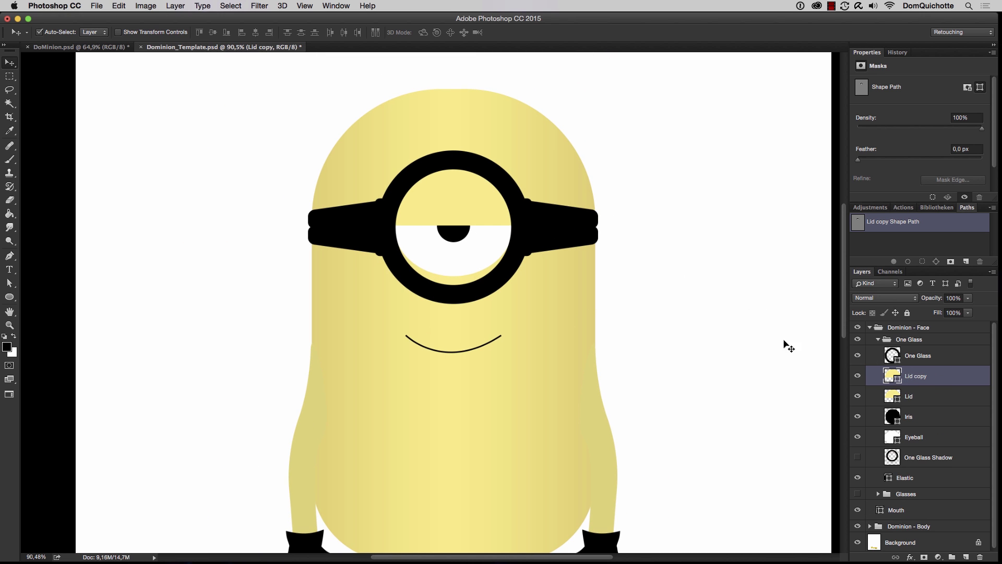
key(super+t)
drag(291, 147, 537, 243)
key(Return)
Step: Compare the two lids separately, then hide Lid and move Lid copy down to just below the iris
click(856, 375)
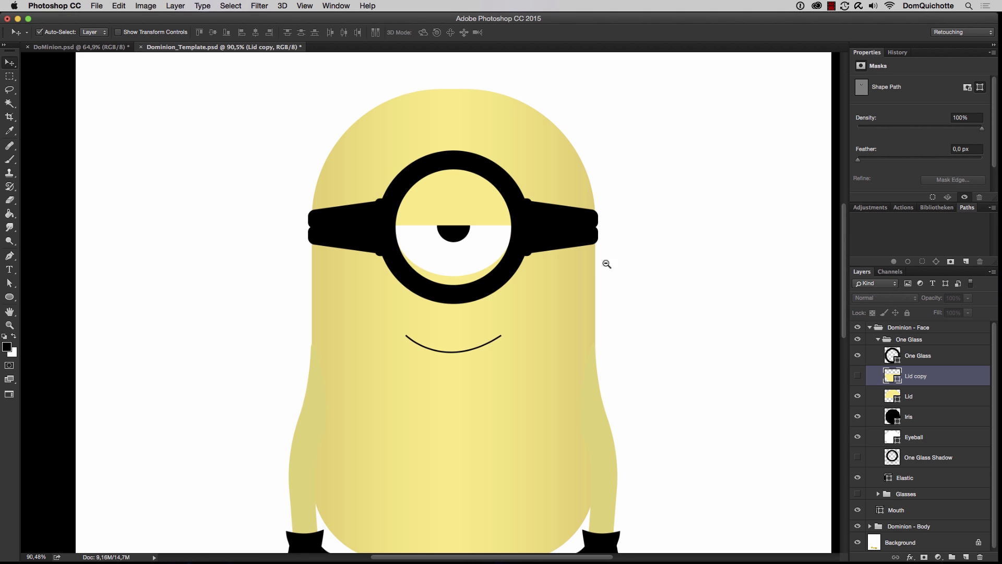
click(606, 263)
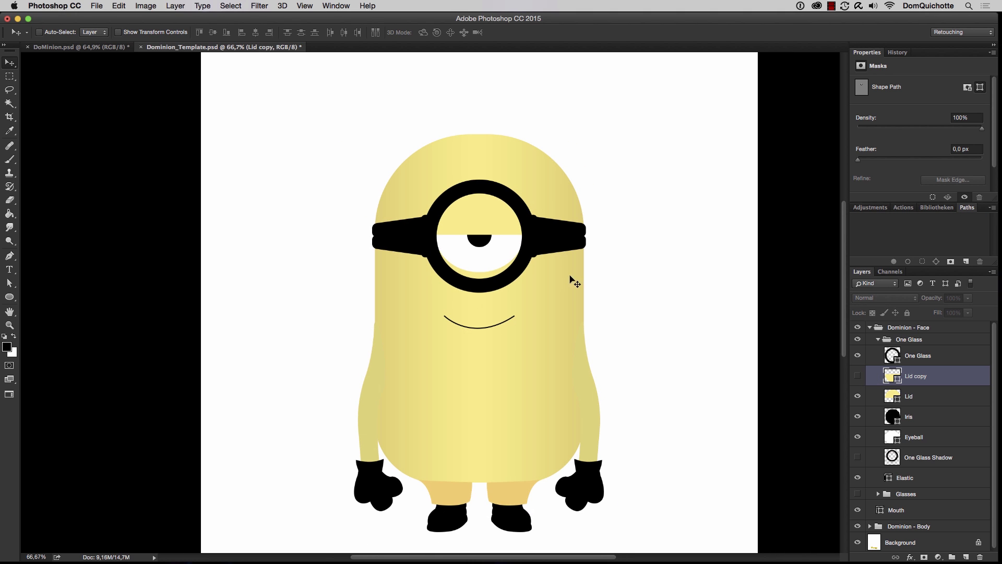
click(858, 375)
click(858, 397)
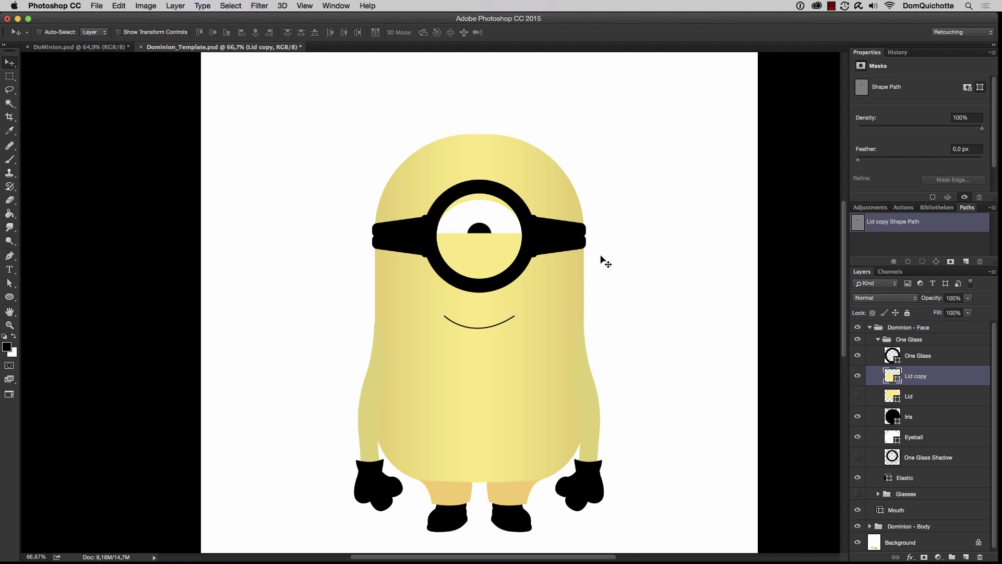
drag(493, 246, 493, 263)
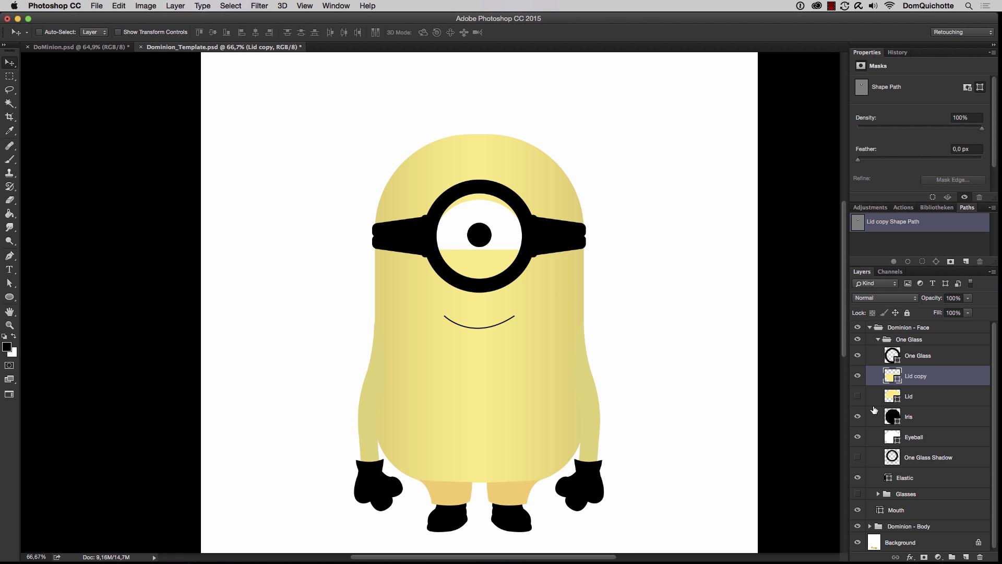
Step: Show the Lid layer again and move it up so it covers only the top of the iris
click(858, 396)
click(908, 396)
drag(500, 225, 499, 212)
Step: Apply the Minion_Lid style to the Lid and Lid copy layers and nudge Lid copy up inside the goggle ring
drag(491, 248, 479, 186)
click(335, 6)
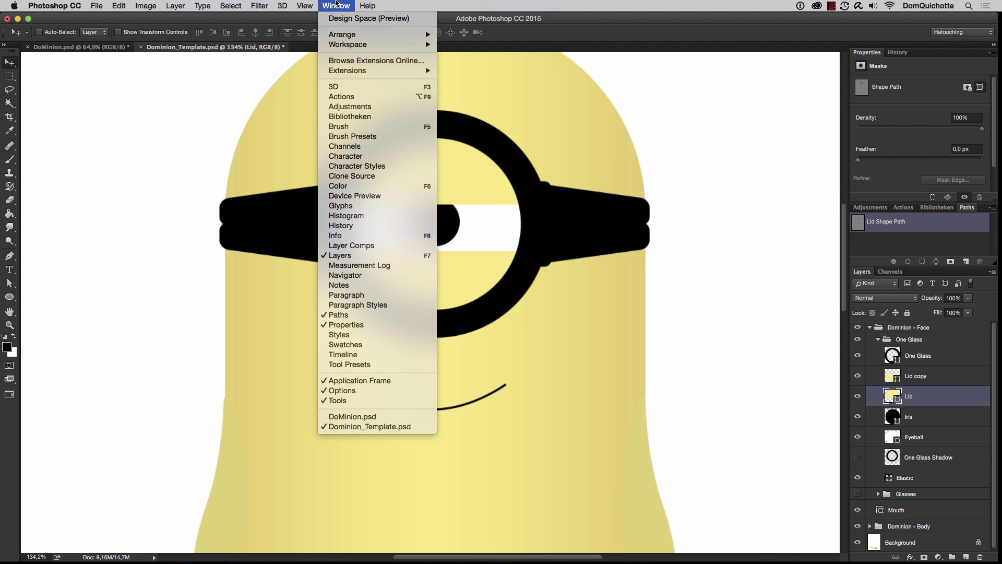
click(390, 339)
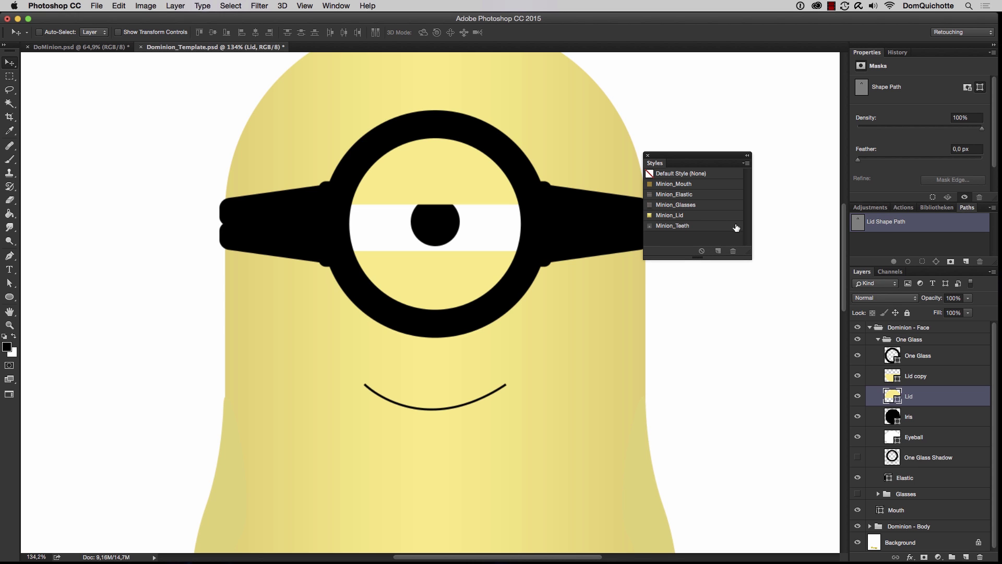
click(696, 215)
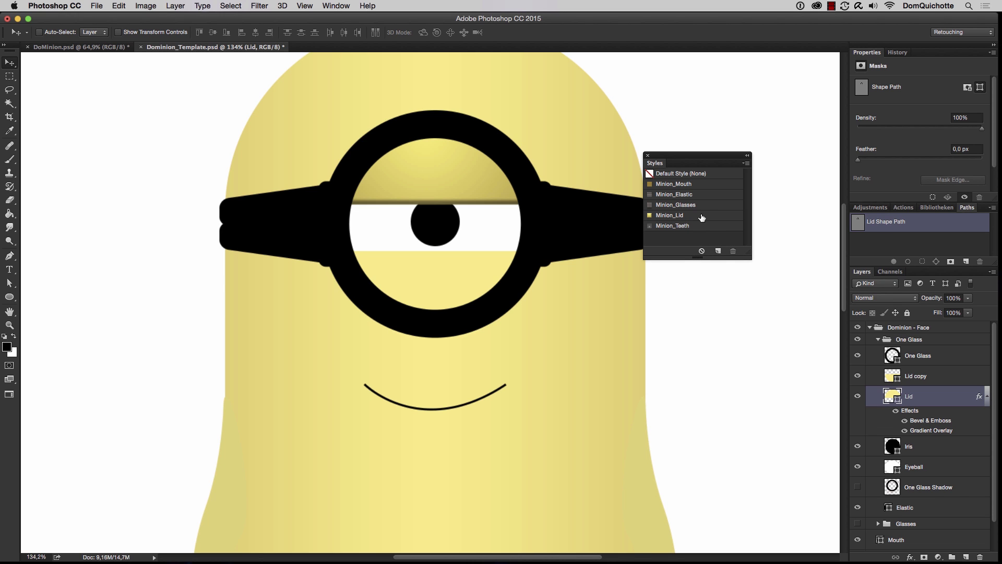
click(934, 376)
click(694, 215)
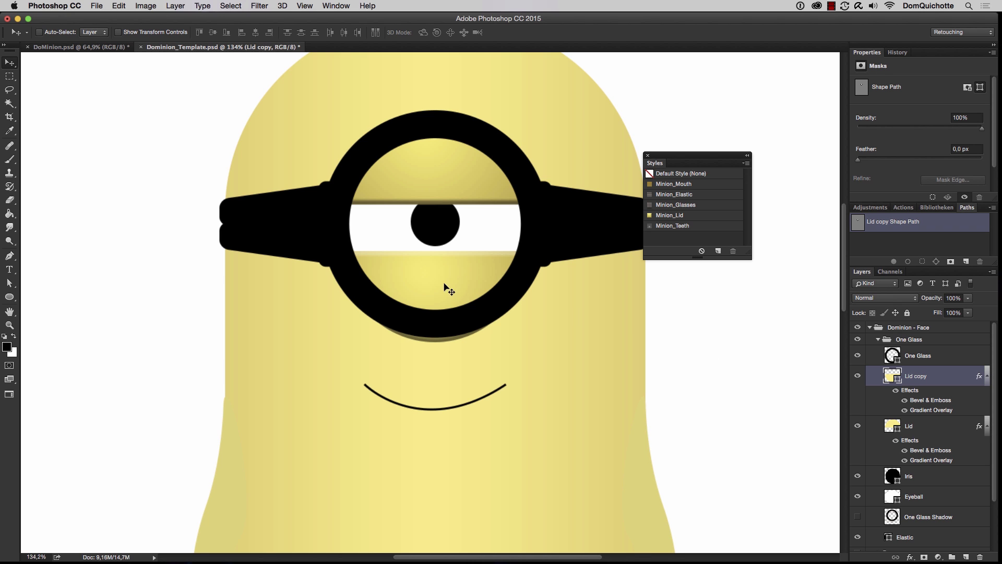
drag(447, 286, 446, 272)
key(super+0)
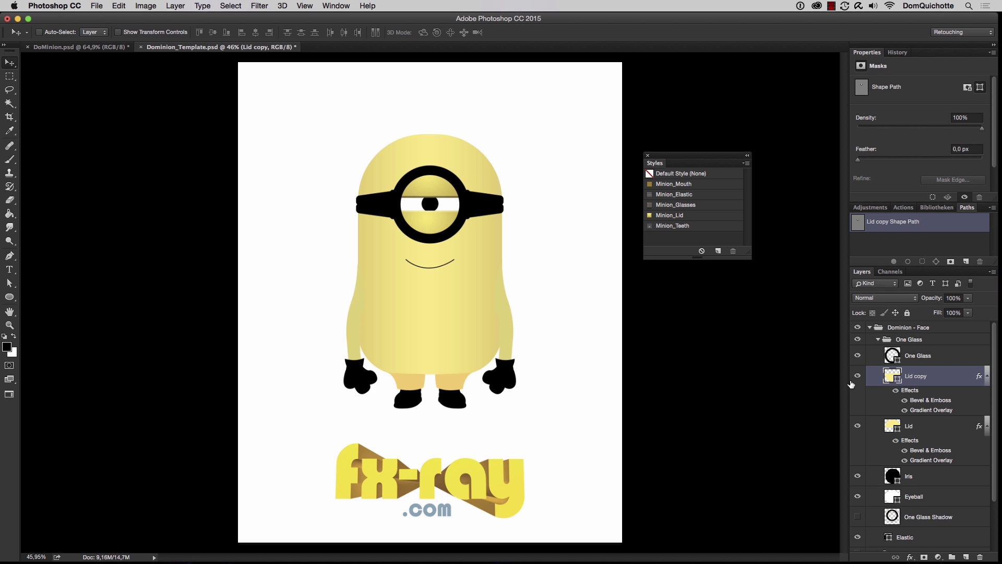
Step: Hide the Lid copy and Lid layers and collapse the Dominion - Face group
click(858, 375)
click(857, 426)
click(869, 328)
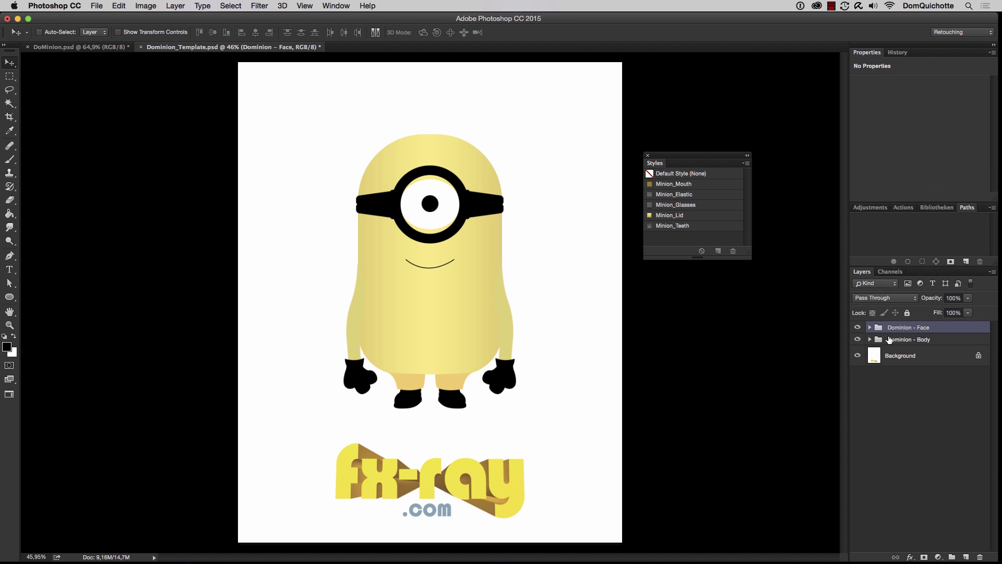
Step: Turn the Mouth layer inside the Dominion - Face group upside down to make a frown
drag(435, 239, 542, 303)
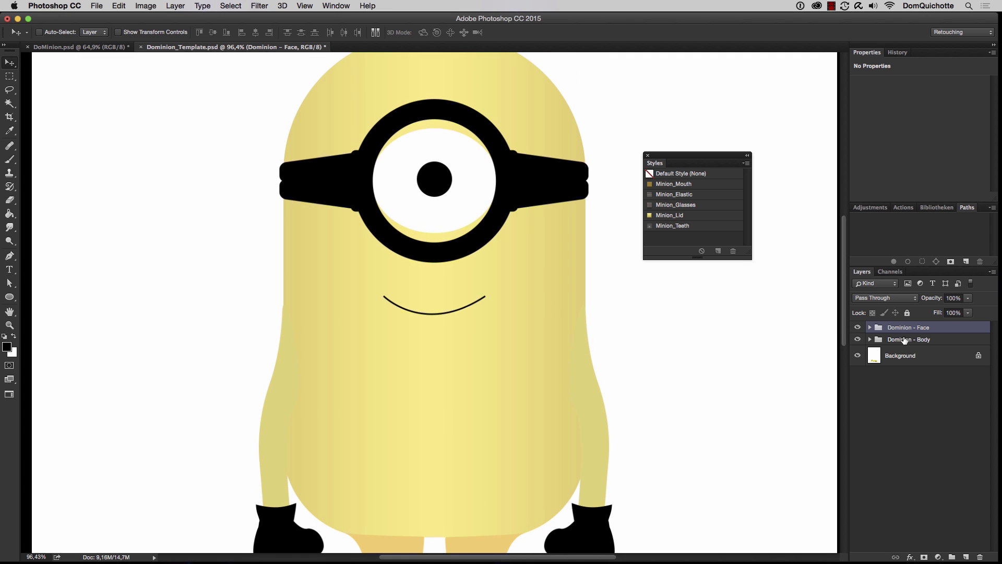
click(870, 327)
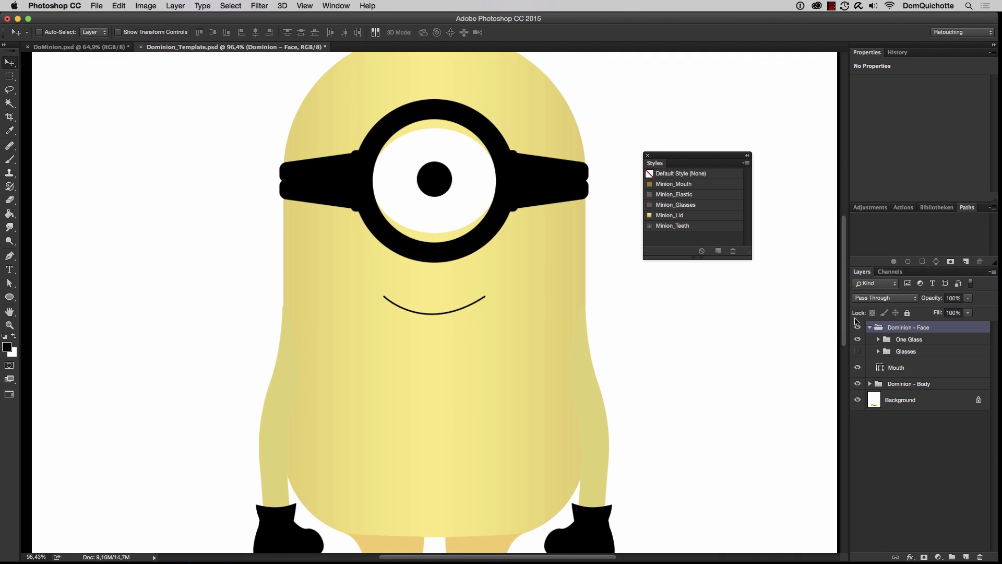
click(921, 368)
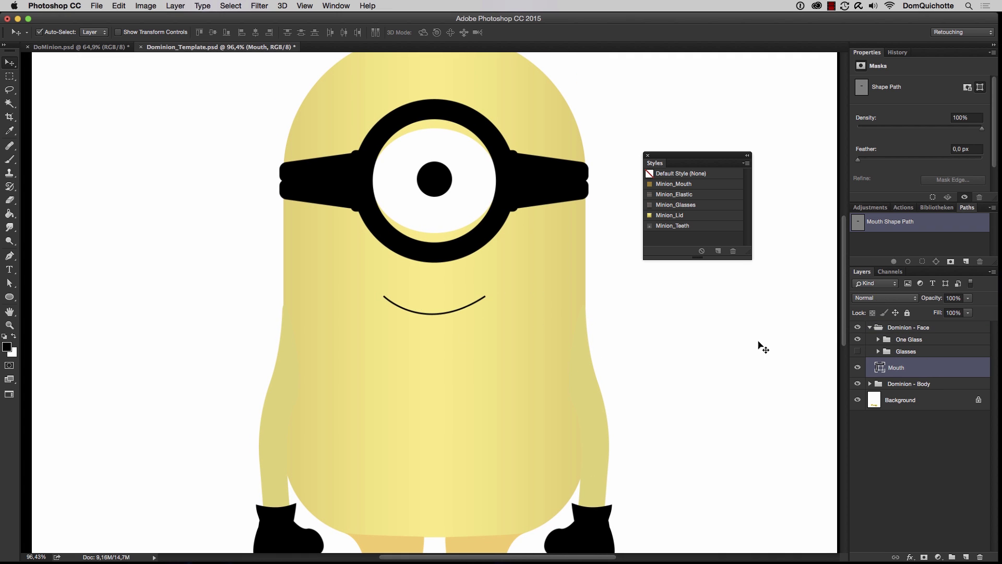
key(super+t)
drag(472, 179, 448, 347)
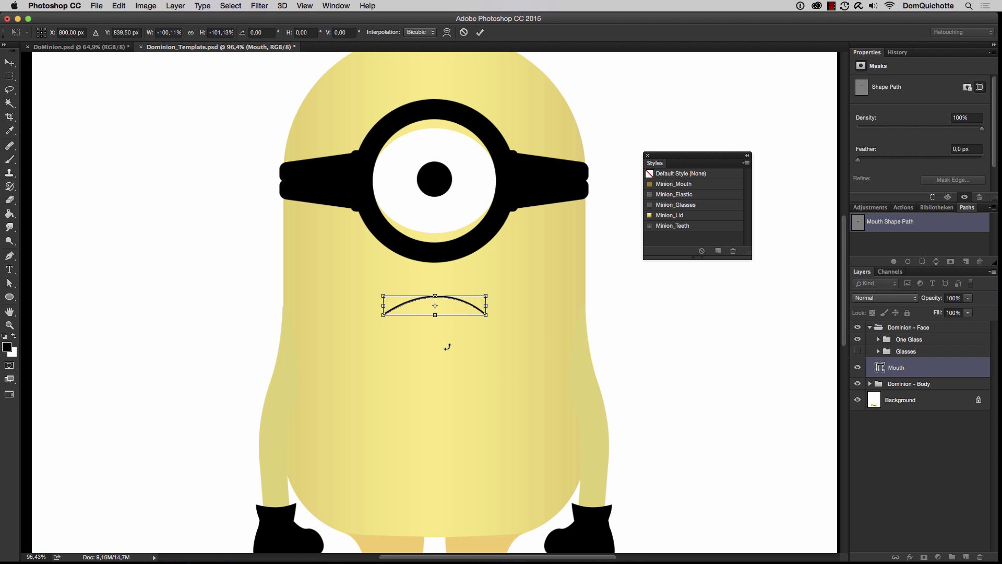
key(Return)
key(super+minus)
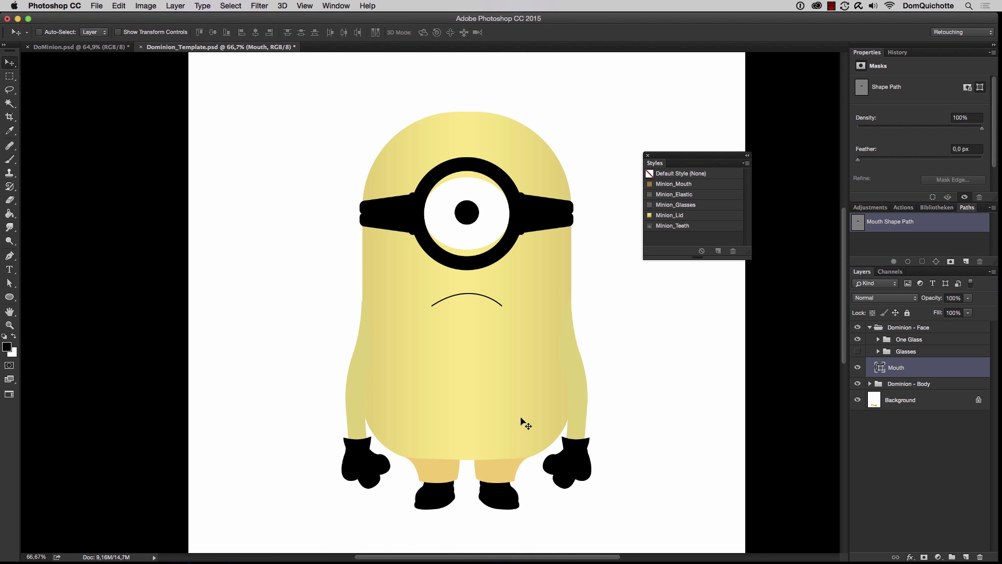
Step: Hide the Mouth layer and choose FX-Ray_Minion_Mouth_1 for the Custom Shape tool
scroll(503, 307, up, 5)
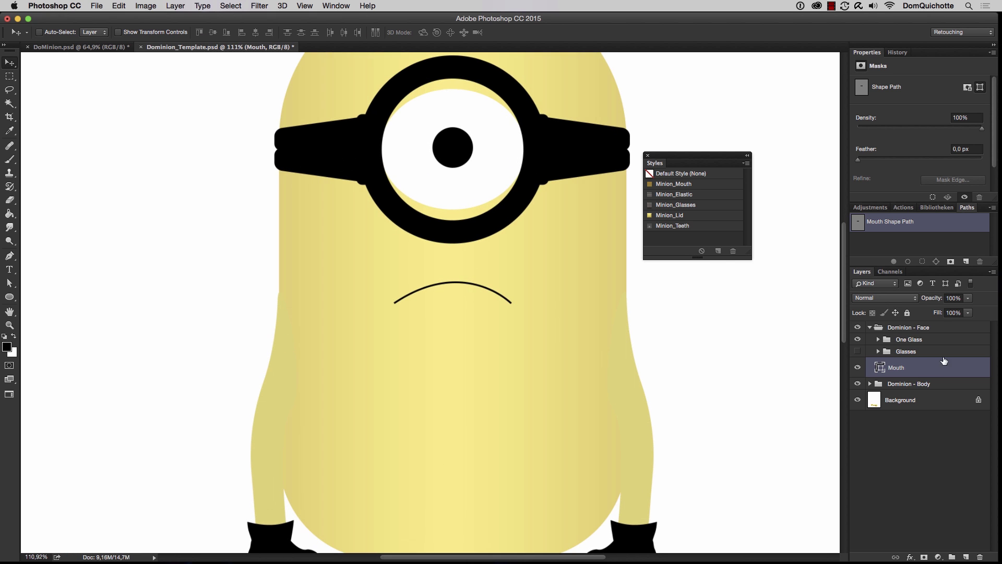
click(857, 367)
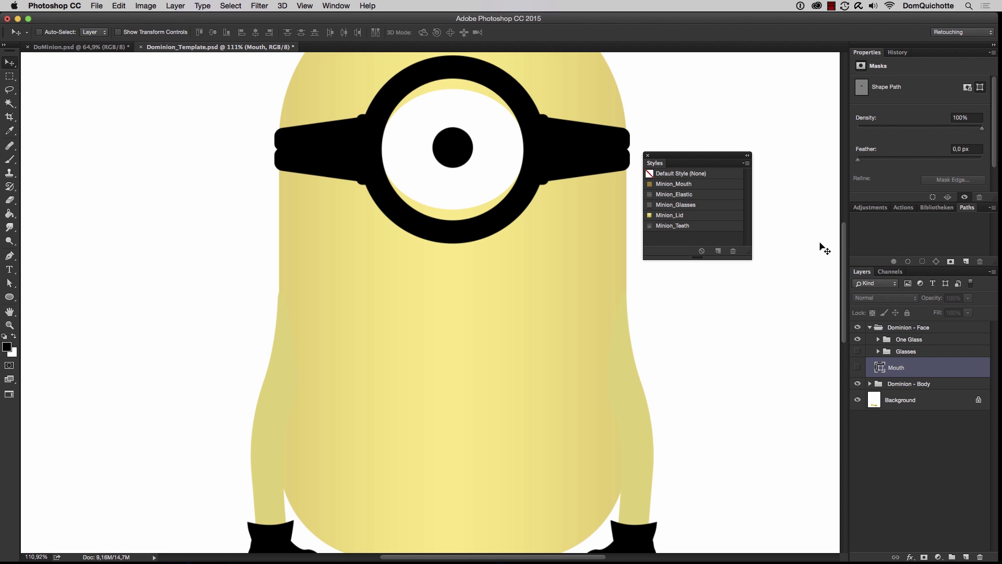
click(9, 297)
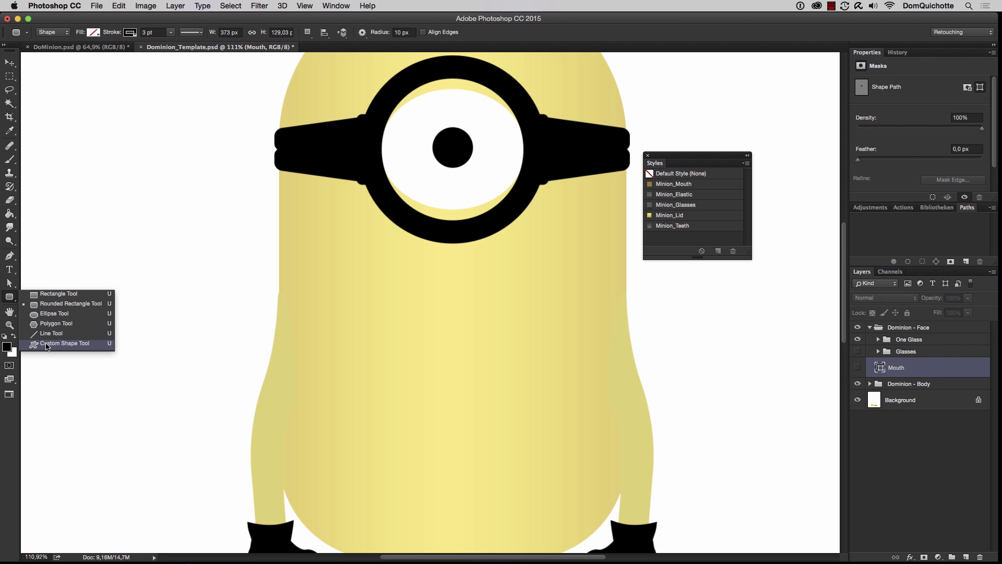
click(47, 343)
click(408, 32)
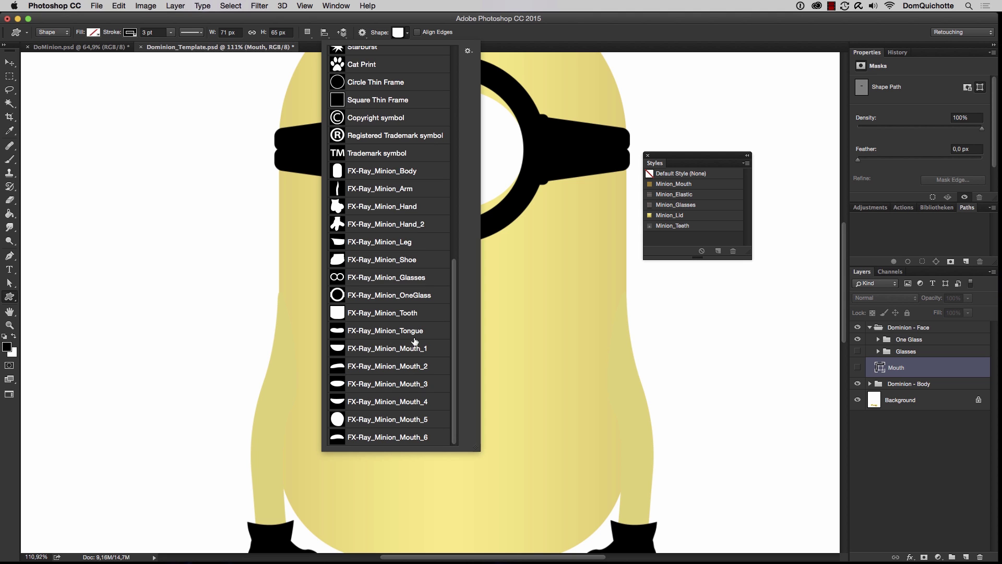
click(377, 351)
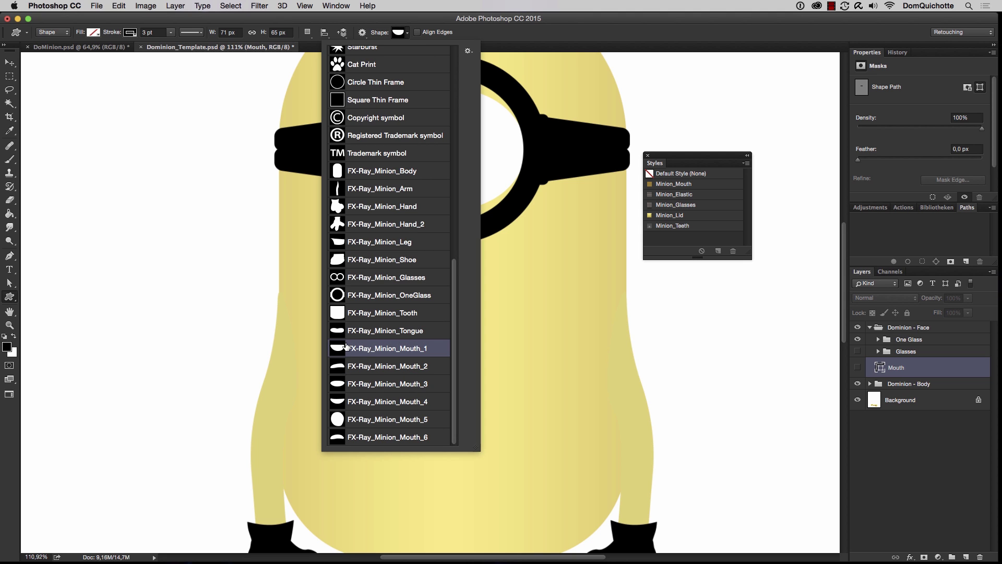
click(408, 33)
Step: Draw the mouth shape with black fill and no stroke below the goggle, about 341 by 153 px
click(93, 33)
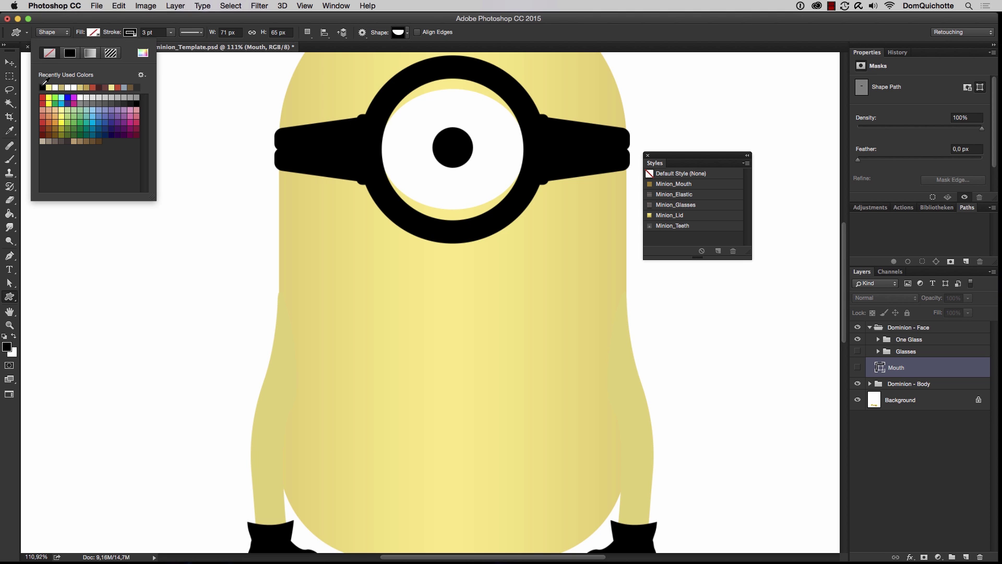
click(43, 86)
click(129, 32)
click(86, 53)
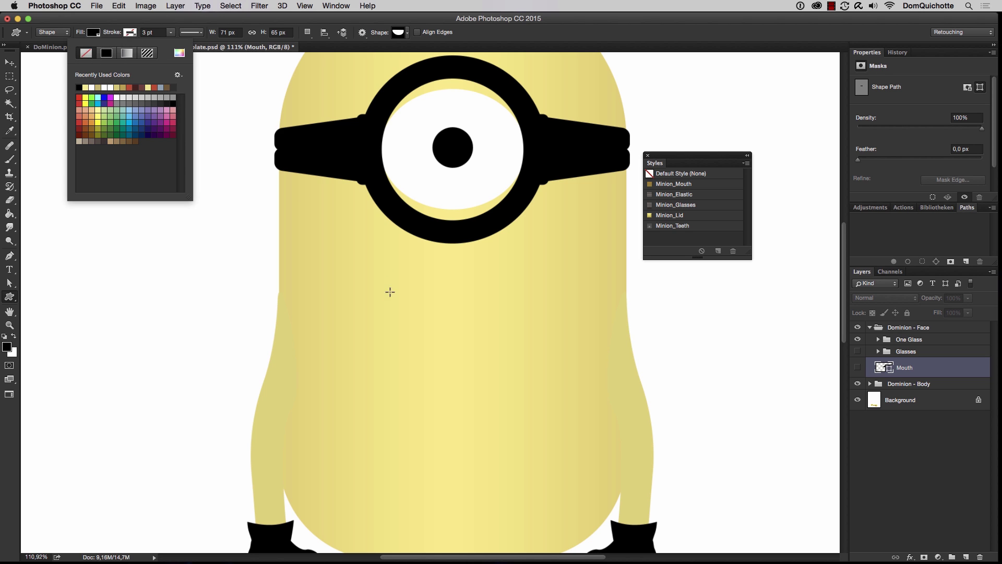
click(358, 251)
mouse_move(358, 251)
mouse_down()
mouse_move(586, 380)
mouse_move(541, 353)
mouse_move(555, 367)
mouse_up()
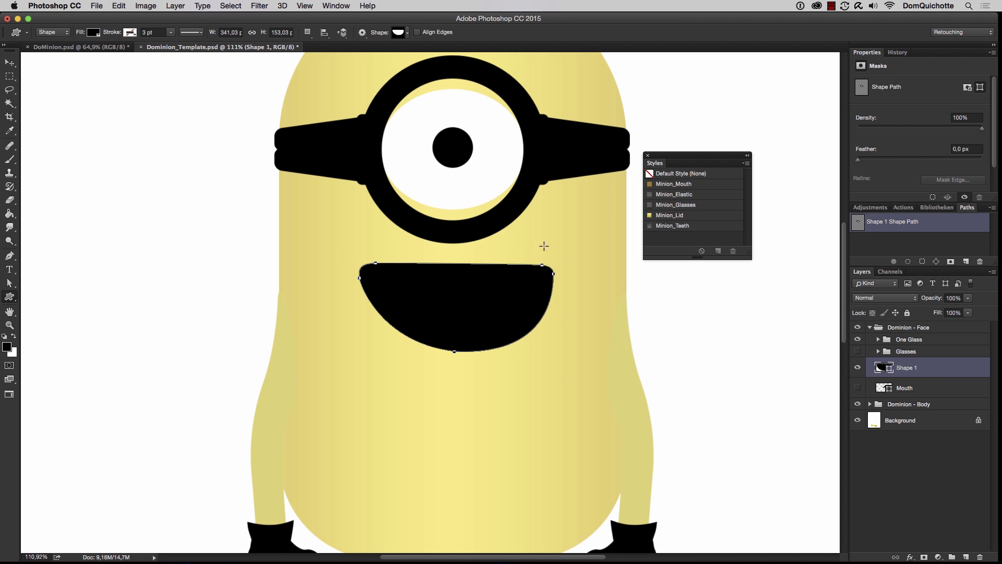
Step: Rename the new mouth layer Mouth Smile and apply the Minion_Mouth style to it
double_click(902, 366)
text(Mouth Smile)
key(Return)
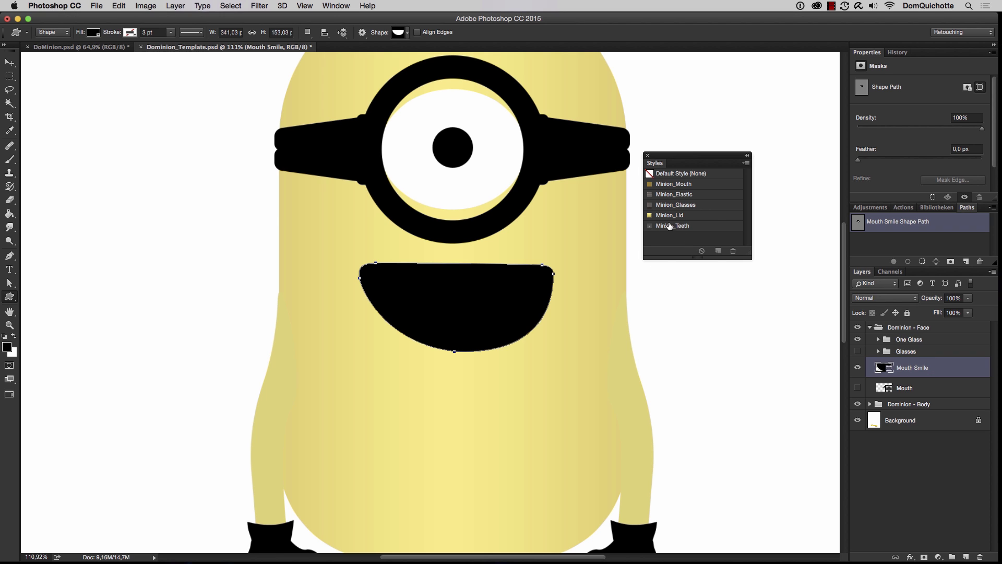
click(673, 184)
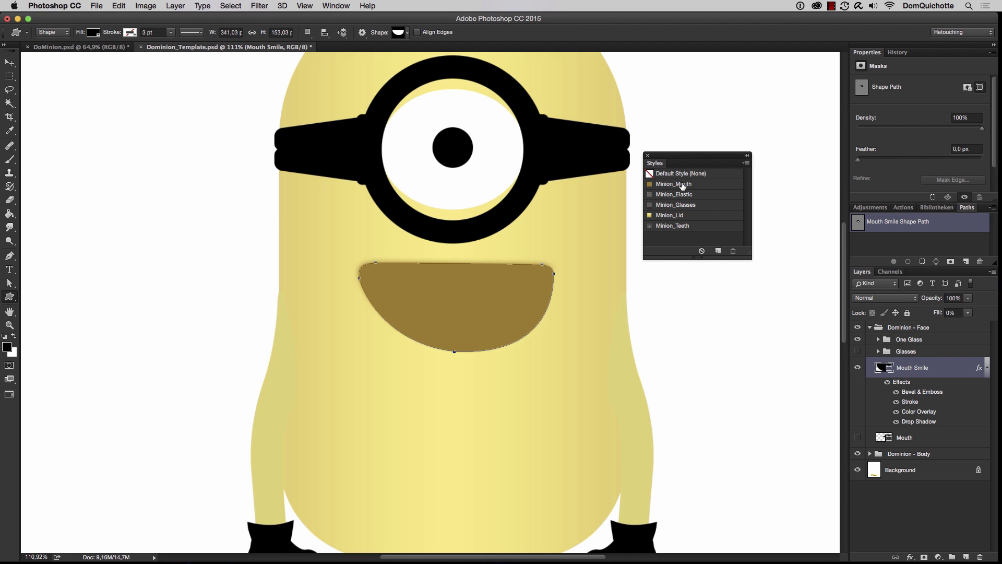
Step: Change the Color Overlay of the Mouth Smile layer to a very dark red
double_click(936, 373)
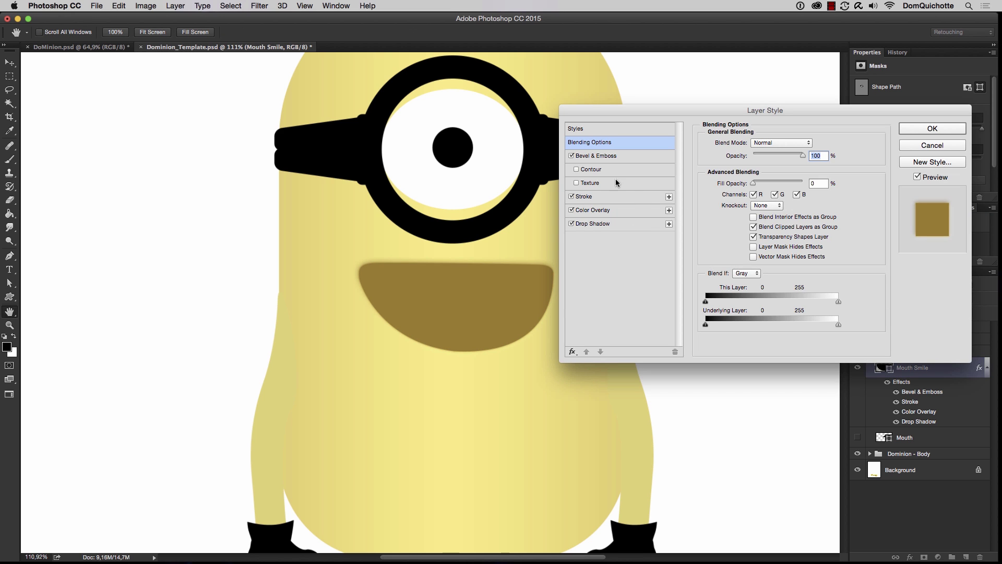
click(628, 210)
click(811, 143)
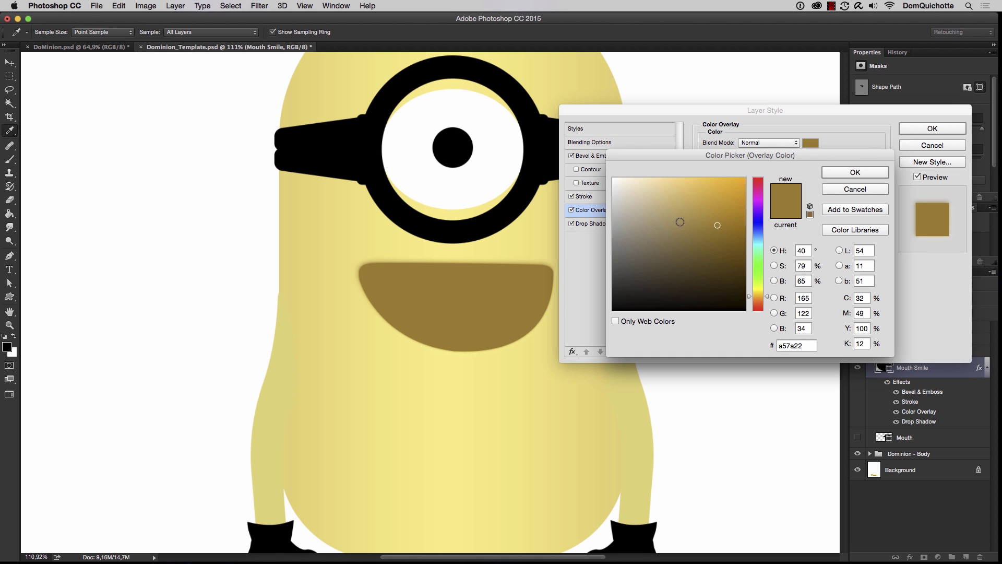
drag(754, 193, 755, 178)
click(728, 283)
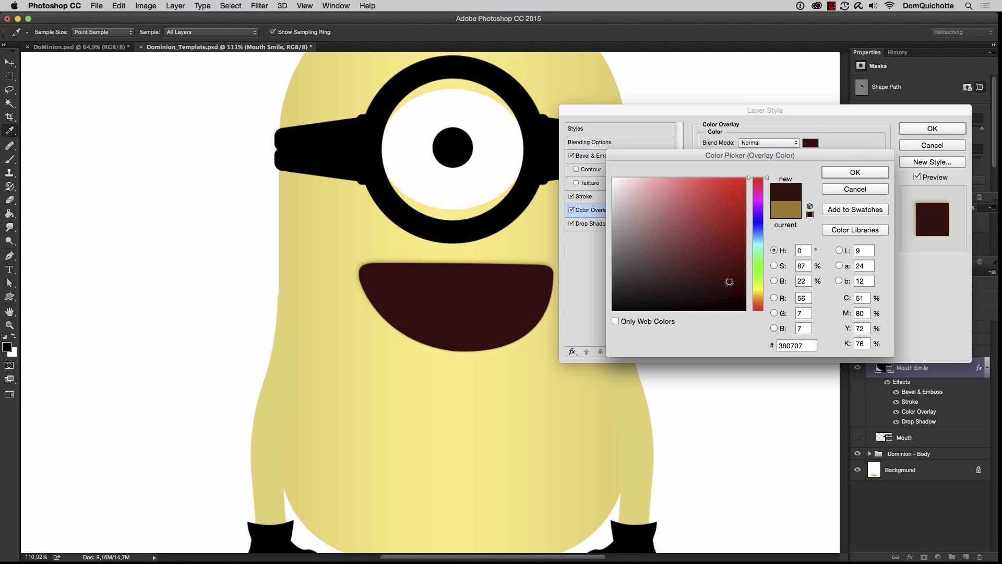
drag(729, 282, 726, 279)
click(874, 171)
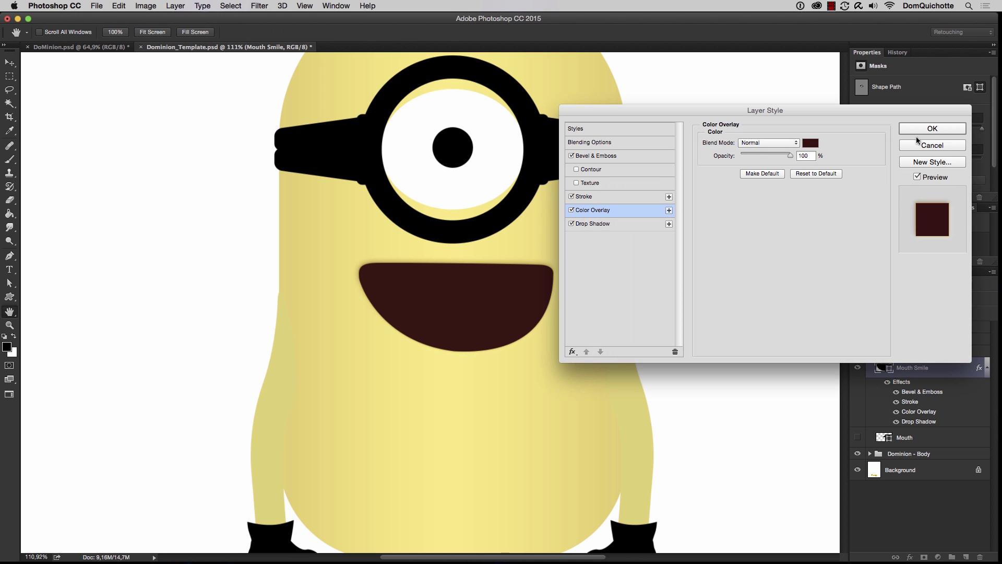
click(932, 128)
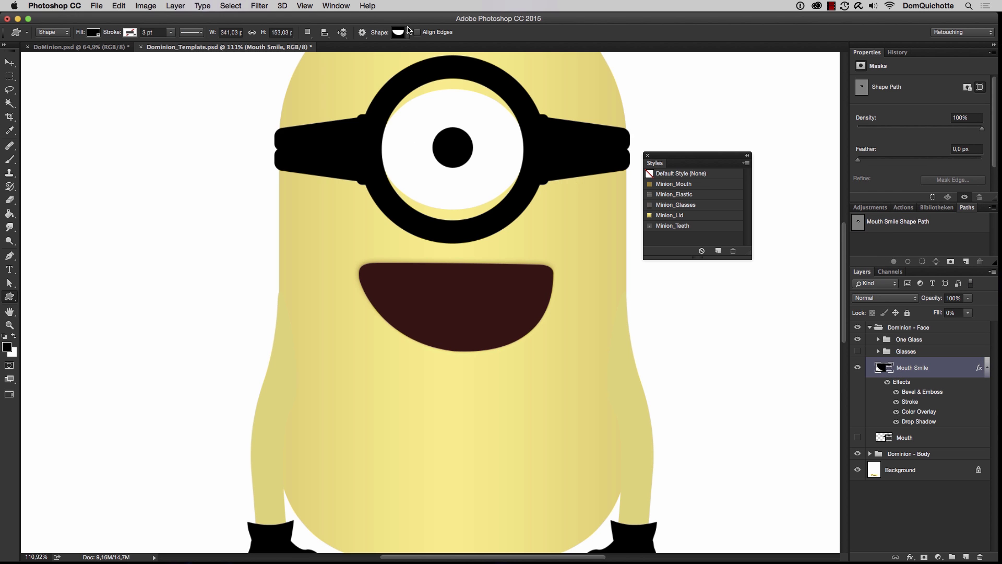
Step: Draw an FX-Ray_Minion_Tongue custom shape about 390 by 135 px over the lower part of the mouth
click(409, 32)
click(413, 332)
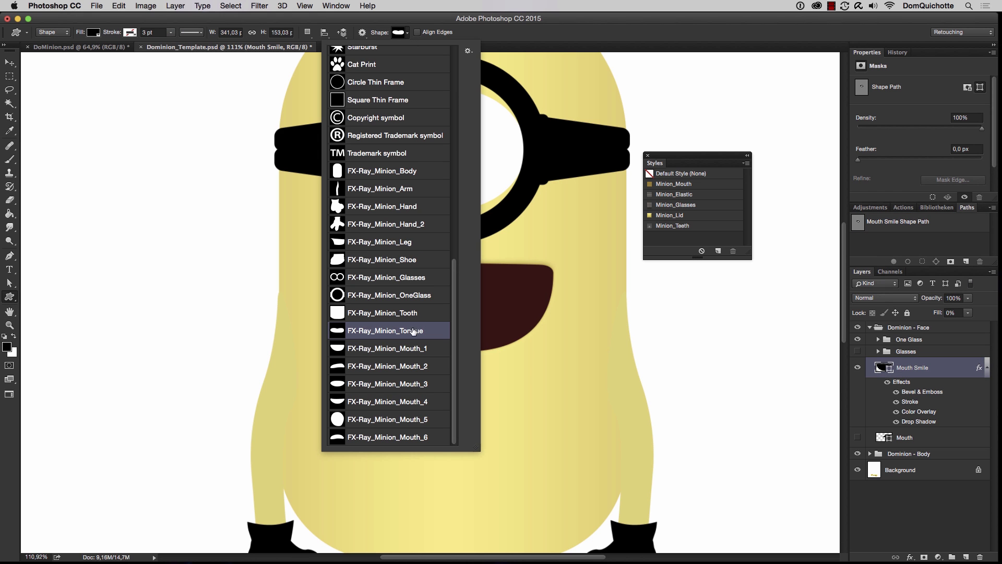
click(401, 332)
drag(342, 316, 567, 402)
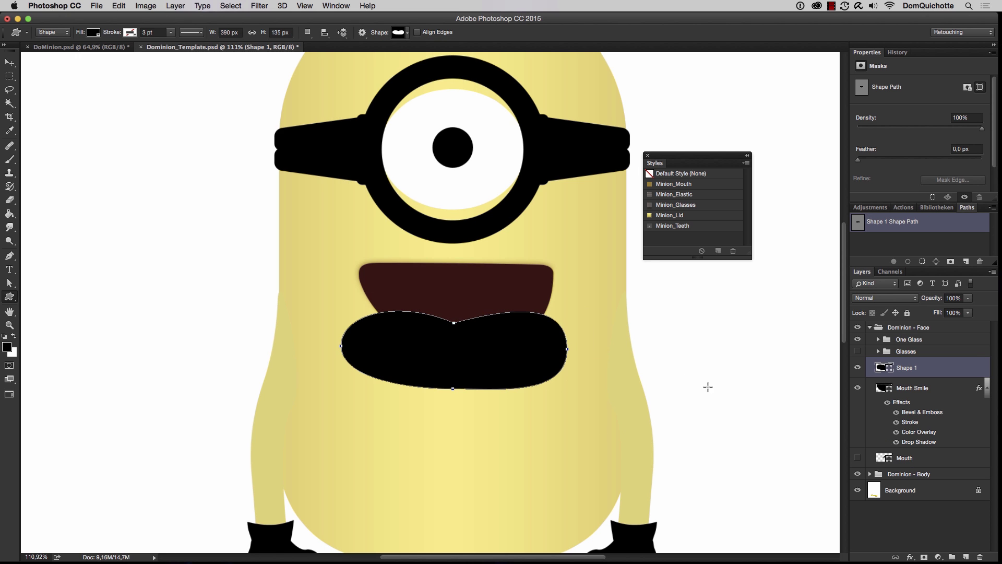
Step: Recolor the tongue shape a muted pinkish red and rename its layer Tongue
double_click(881, 368)
mouse_move(639, 250)
mouse_down()
mouse_move(684, 259)
mouse_move(674, 228)
mouse_up()
click(868, 172)
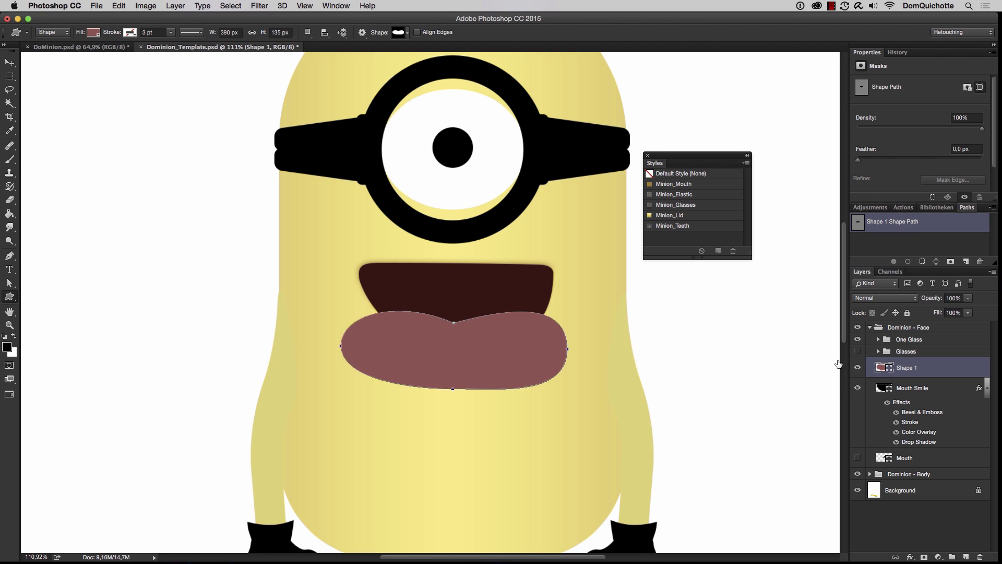
double_click(908, 367)
text(Tongue)
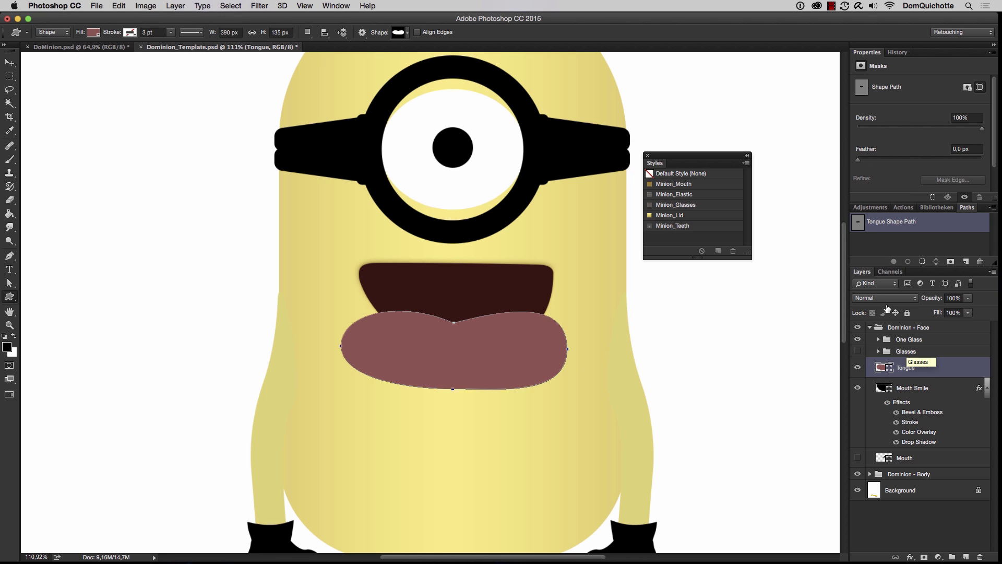
key(Return)
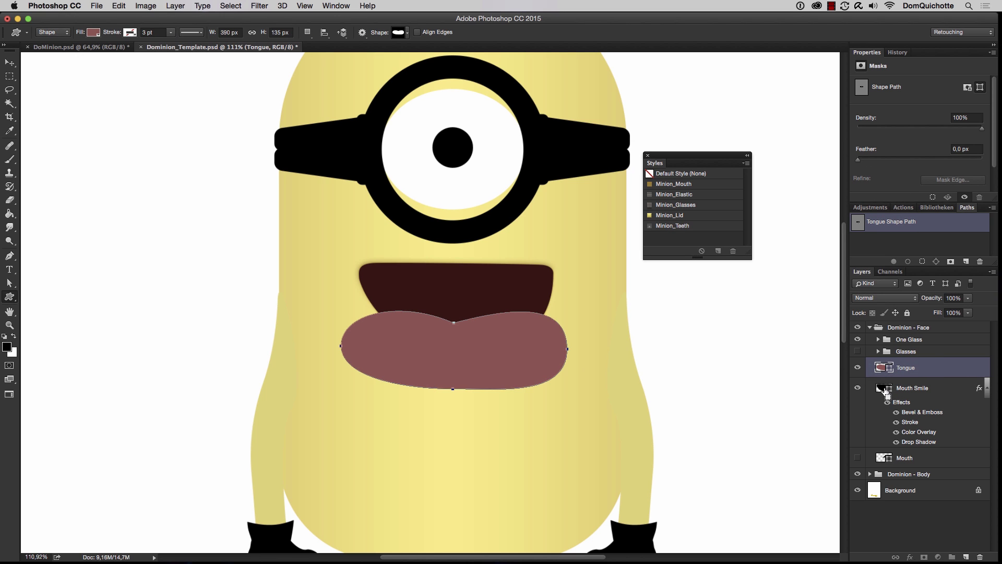
Step: Mask the Tongue layer to the Mouth Smile outline and move the unlinked tongue shape slightly up inside the mouth
super+click(887, 391)
click(925, 556)
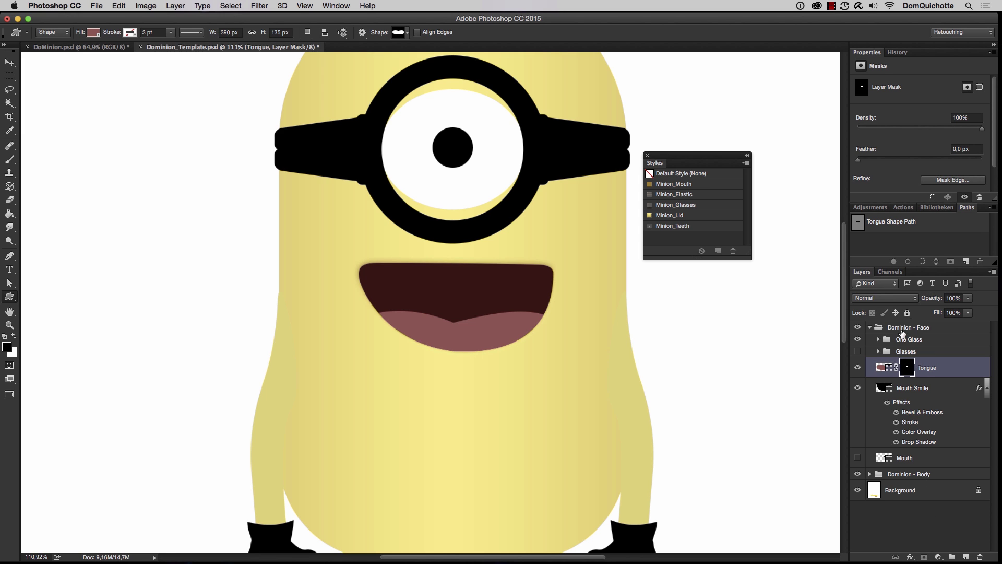
click(892, 370)
key(v)
mouse_move(574, 321)
mouse_down()
mouse_move(566, 315)
mouse_move(586, 315)
mouse_move(565, 323)
mouse_move(575, 325)
mouse_move(578, 314)
mouse_up()
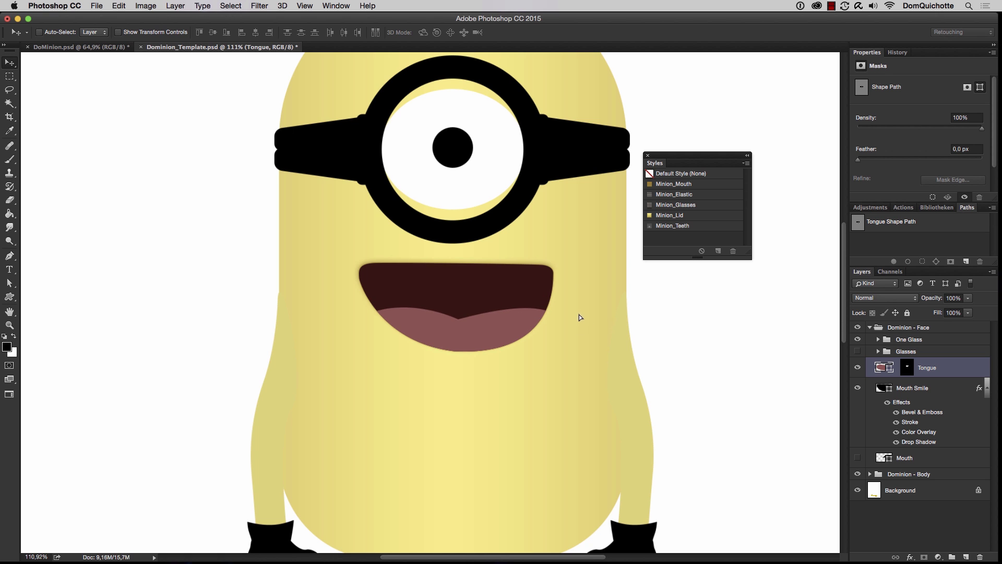
key(super+0)
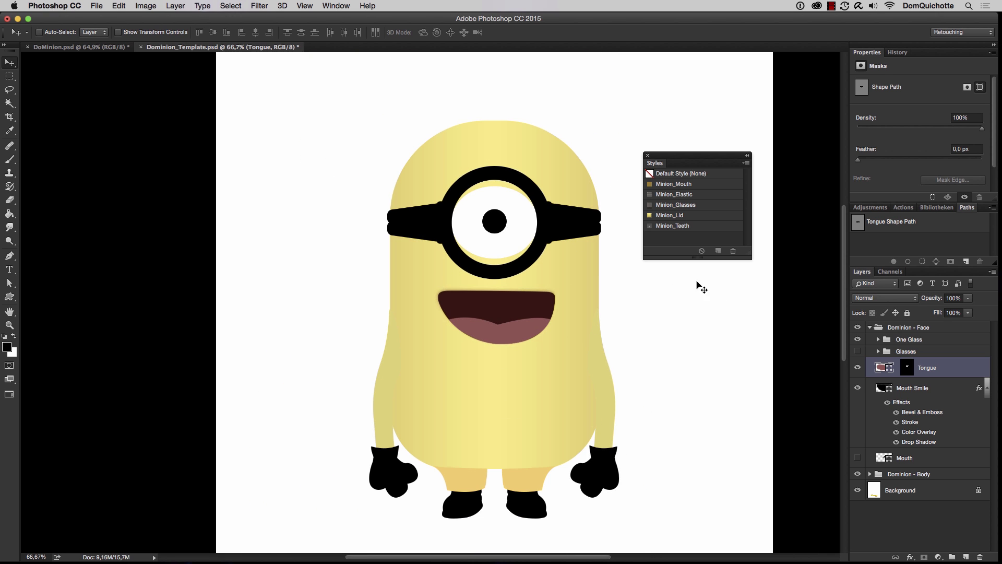
scroll(541, 331, up, 4)
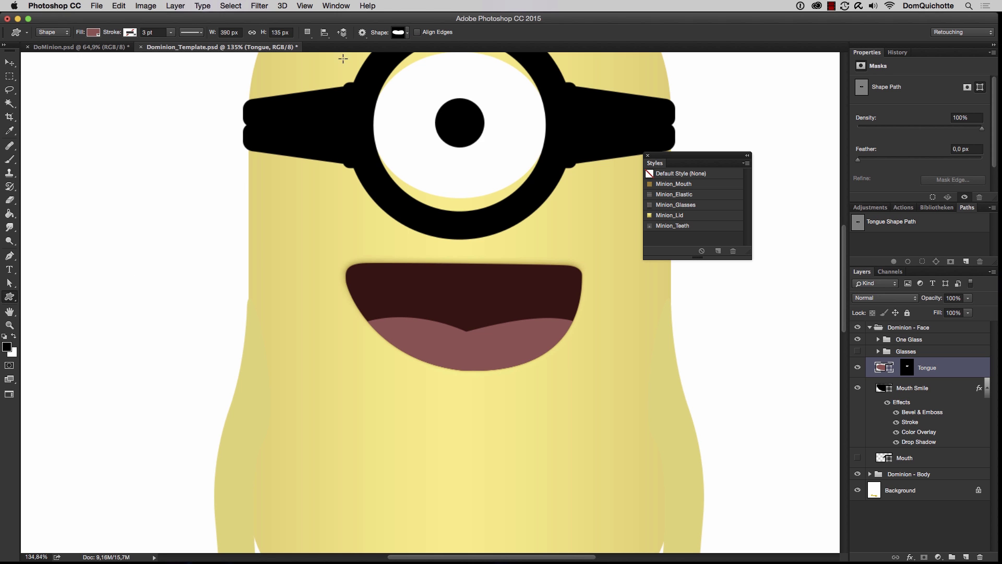
Step: Draw an FX-Ray_Minion_Tooth custom shape about 71 by 65 px across the mouth's upper edge and fill it white
click(405, 34)
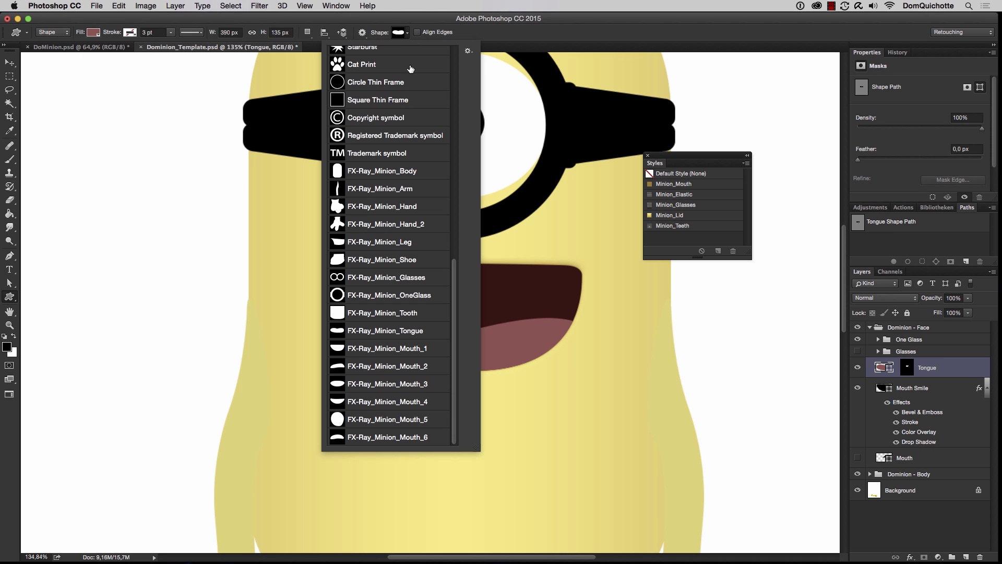
click(397, 318)
key(Return)
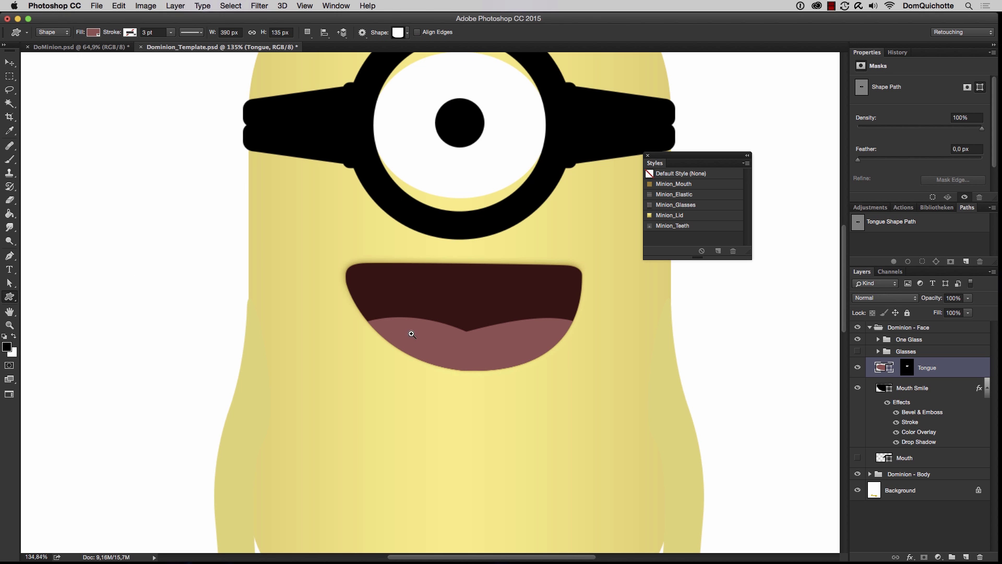
drag(437, 333, 458, 324)
key(x)
drag(482, 210, 582, 279)
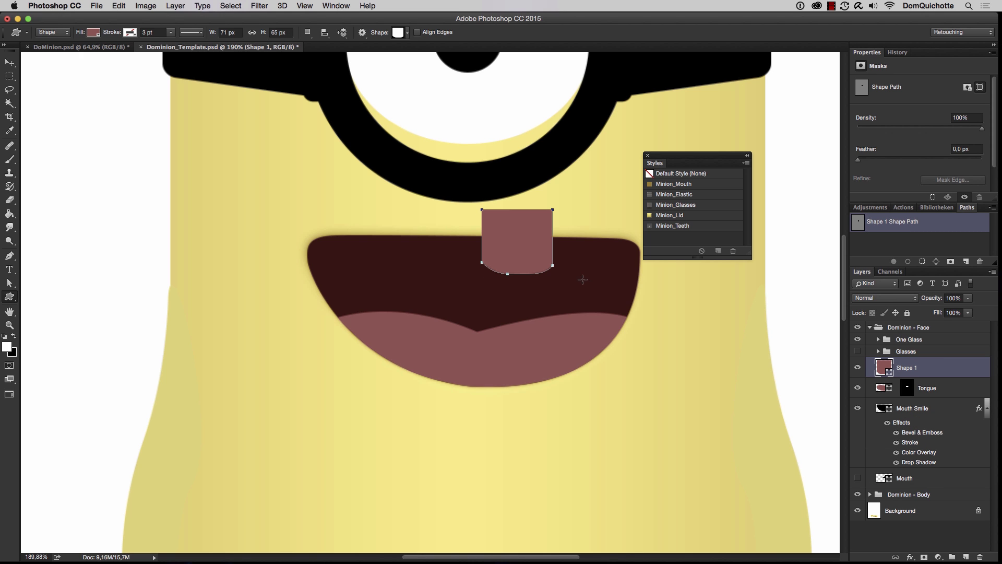
double_click(884, 367)
key(Return)
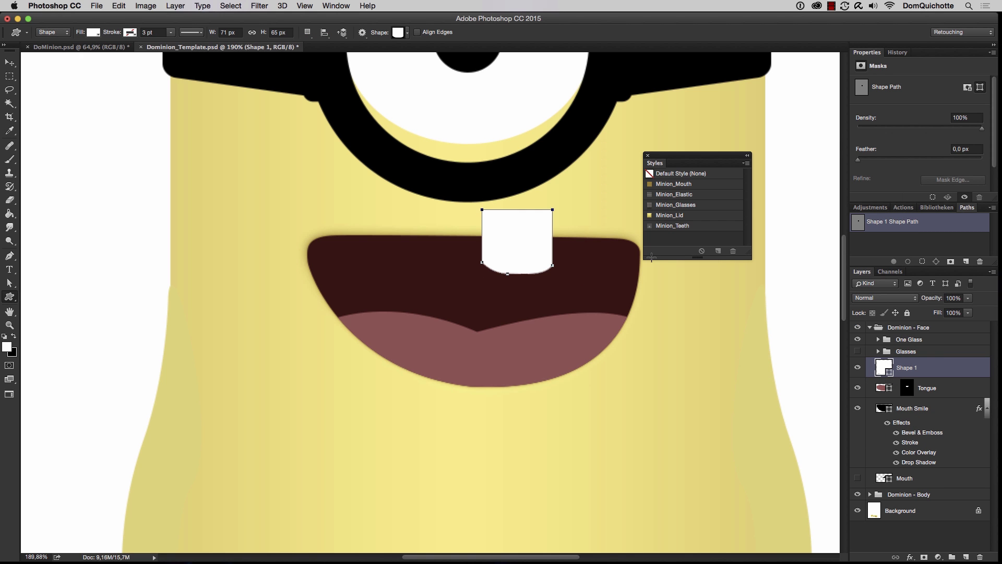
Step: Duplicate the tooth six times side by side to form a row of teeth spanning the full mouth width
key(v)
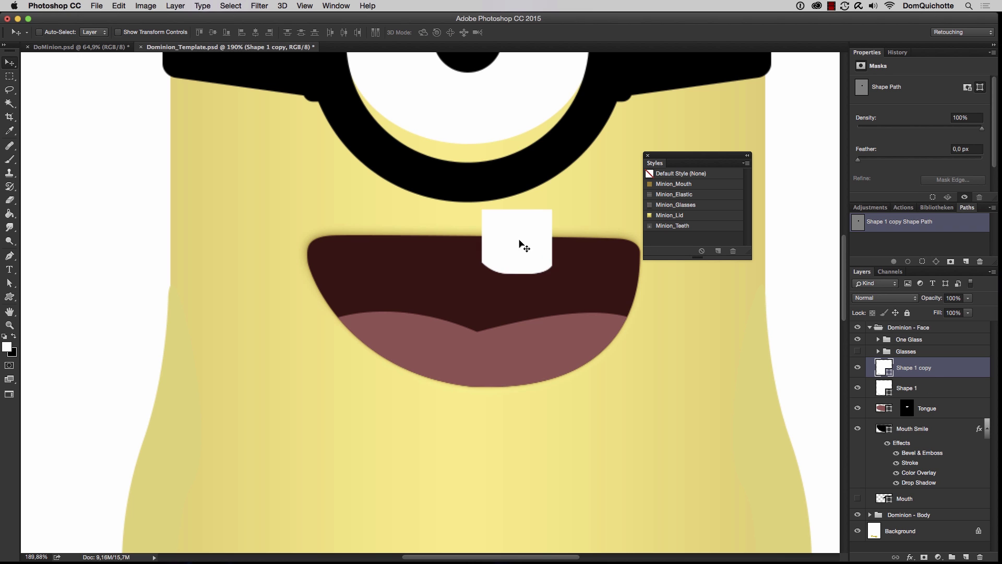
drag(518, 244, 314, 230)
drag(585, 245, 652, 261)
double_click(968, 209)
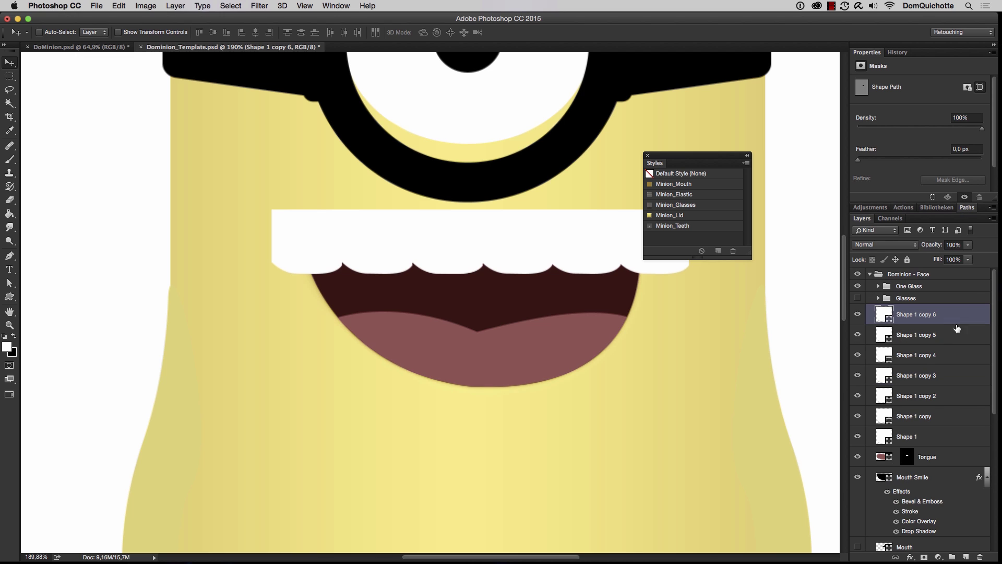
Step: Group all seven tooth layers under the name Teeth and mask the group to the Mouth Smile outline
shift+click(933, 441)
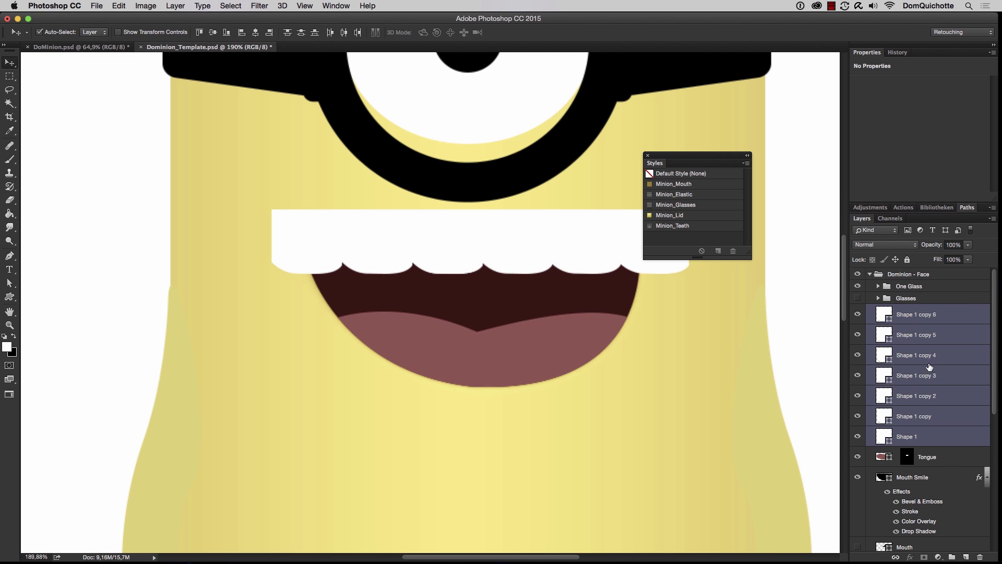
key(super+g)
double_click(906, 310)
text(Teeth)
key(Return)
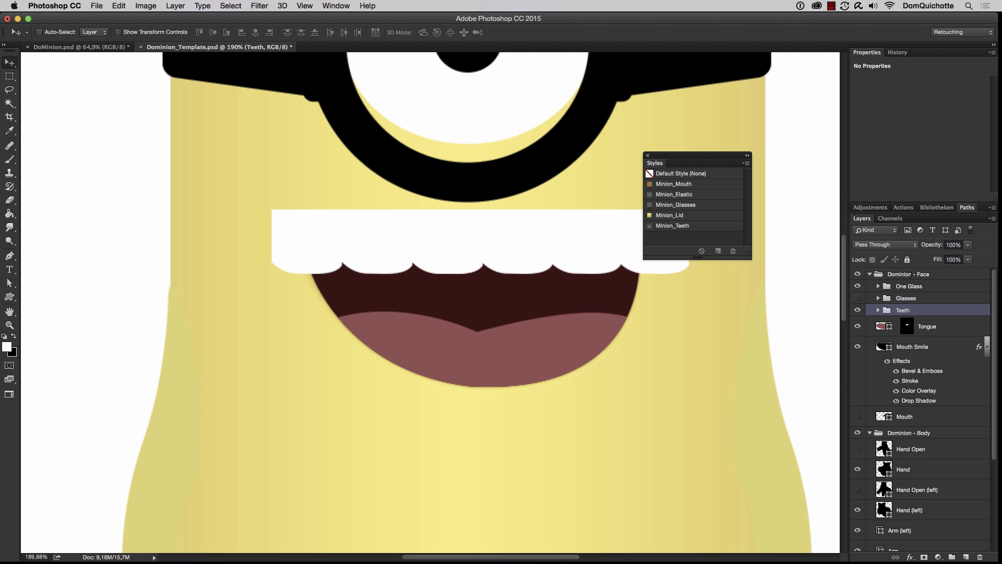
super+click(883, 346)
click(924, 557)
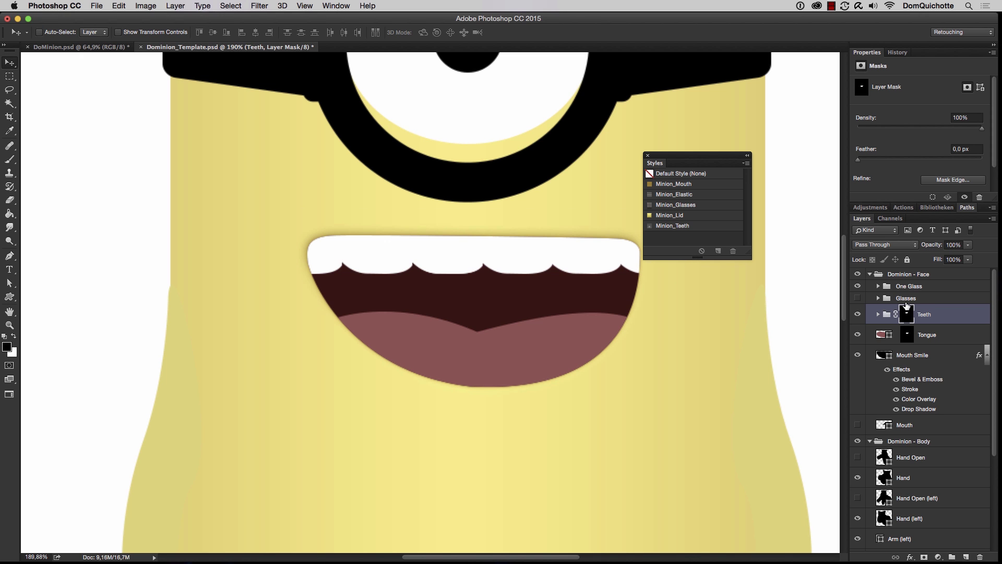
Step: Apply the Minion_Teeth style to all seven tooth shapes inside the Teeth group
click(878, 315)
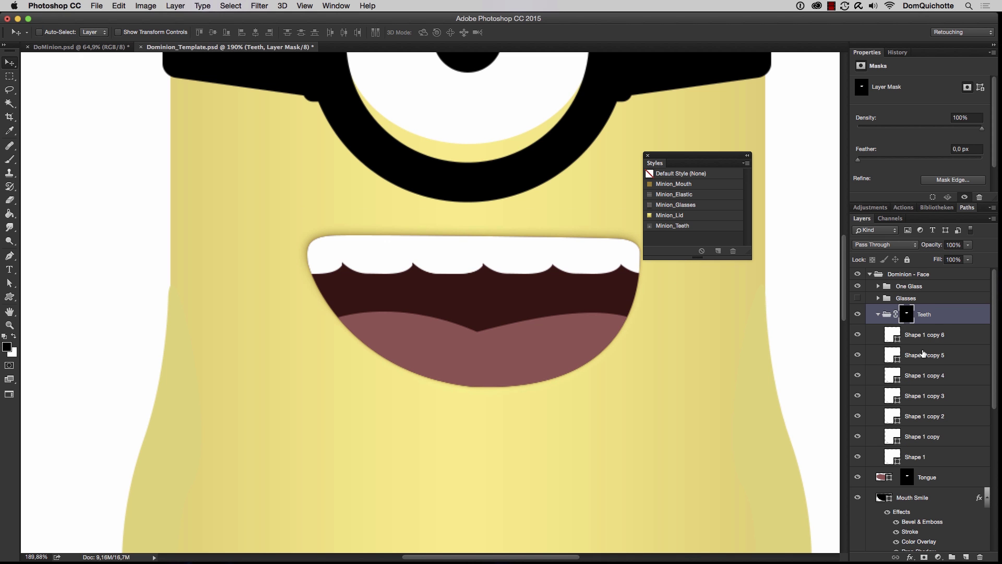
click(939, 337)
shift+click(934, 456)
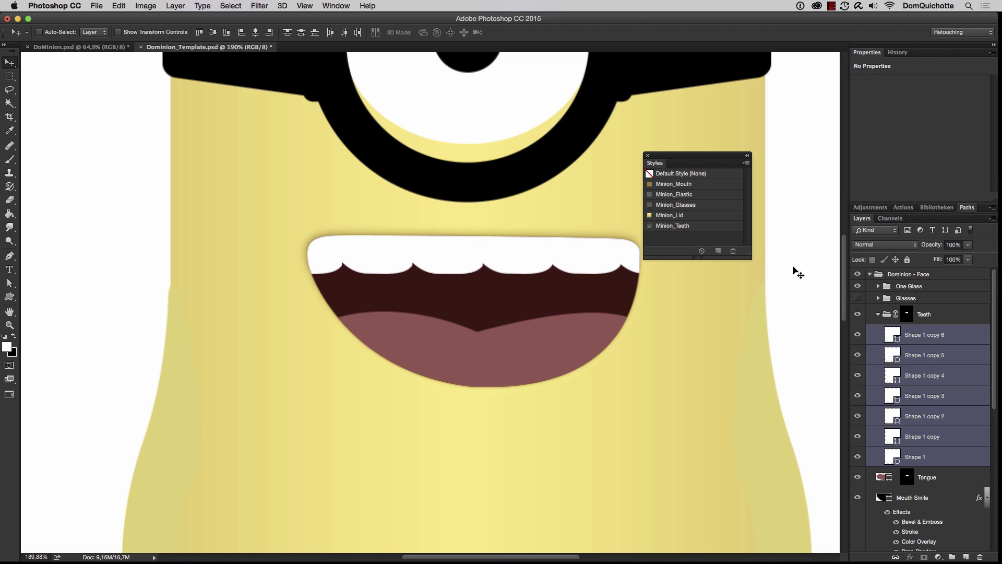
click(703, 228)
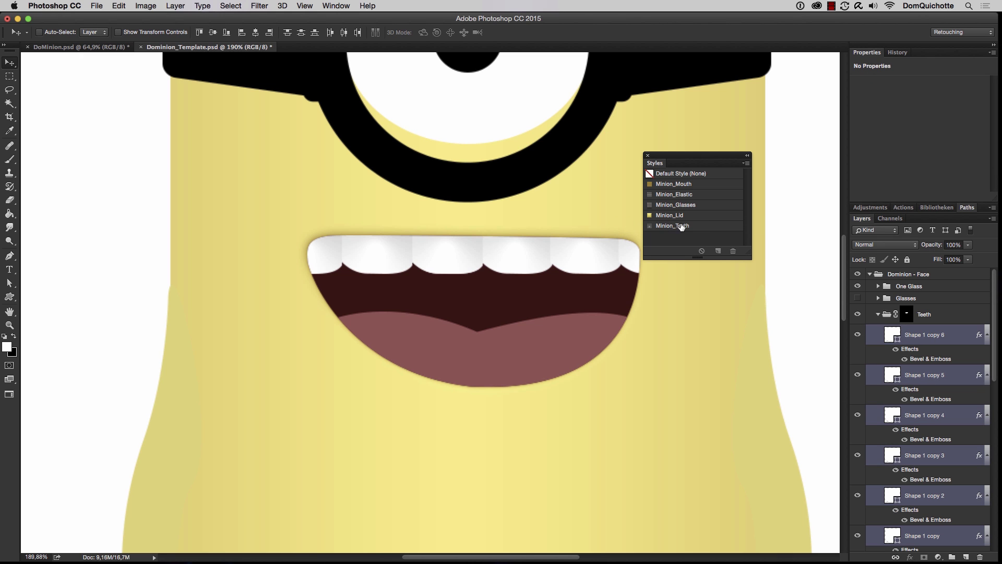
key(super+0)
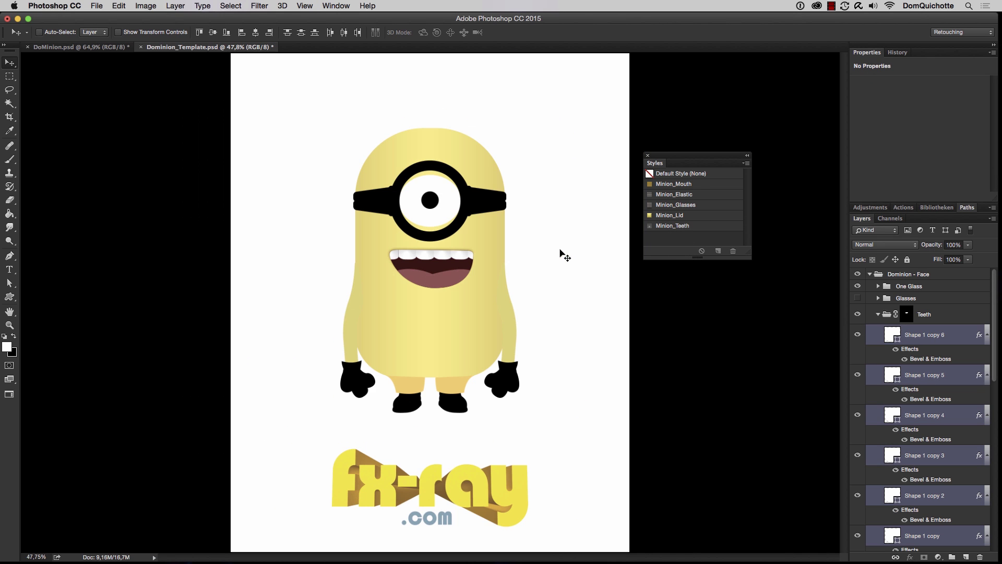